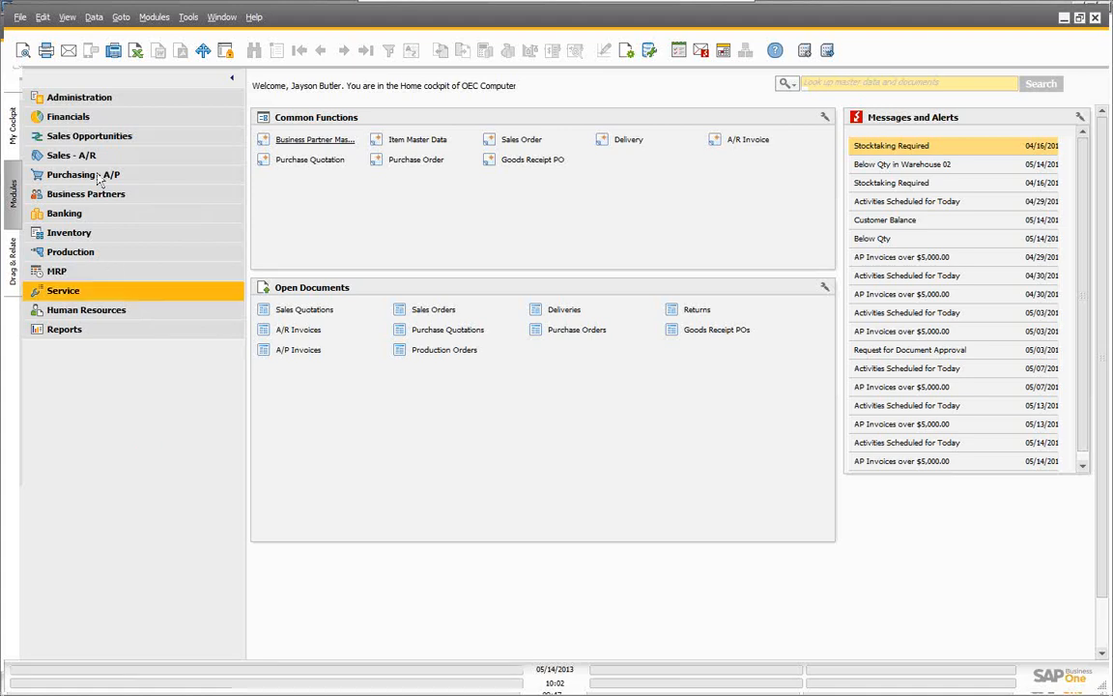
Step: Open the Payment Terms setup under Administration > Setup > Business Partners
left_click(121, 102)
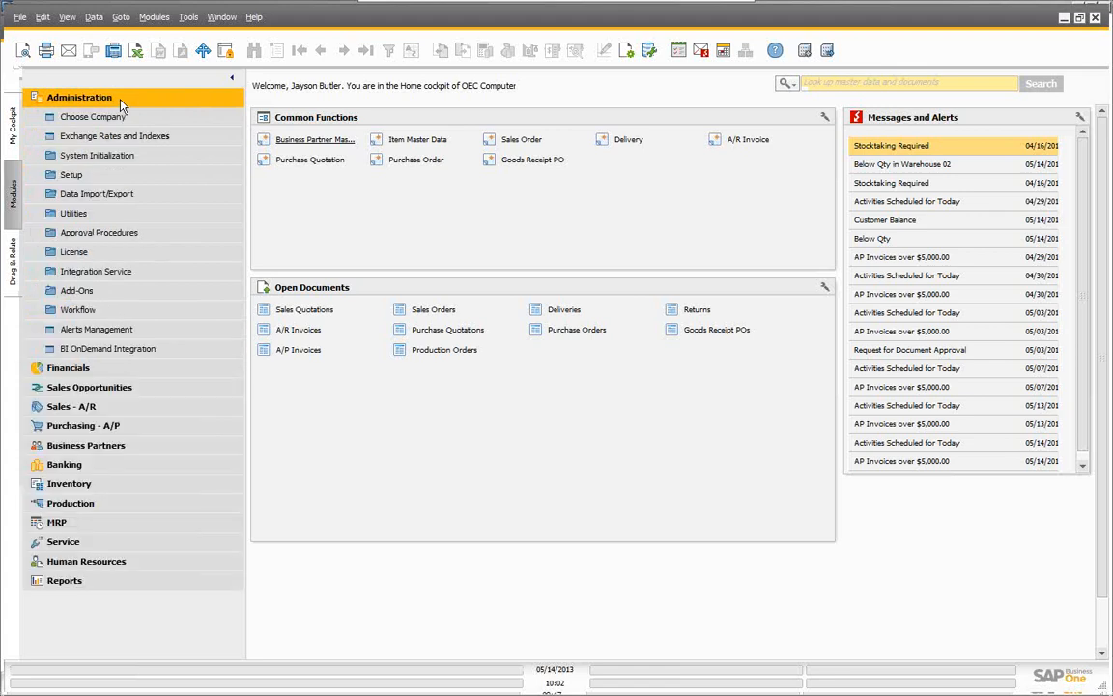
left_click(73, 177)
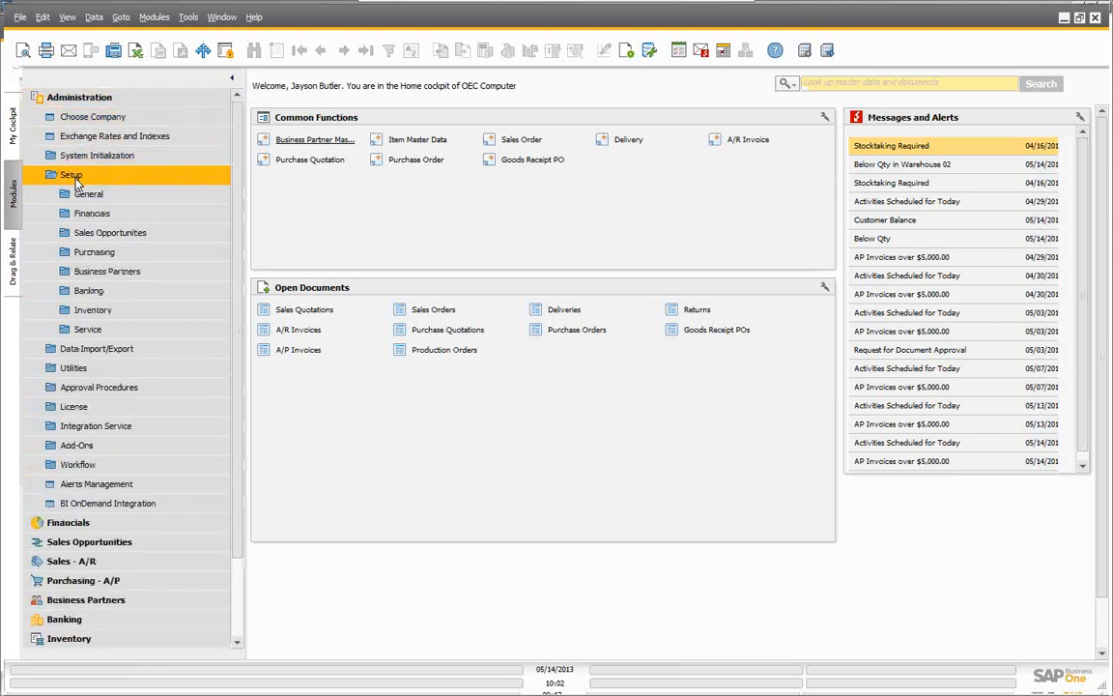
left_click(89, 274)
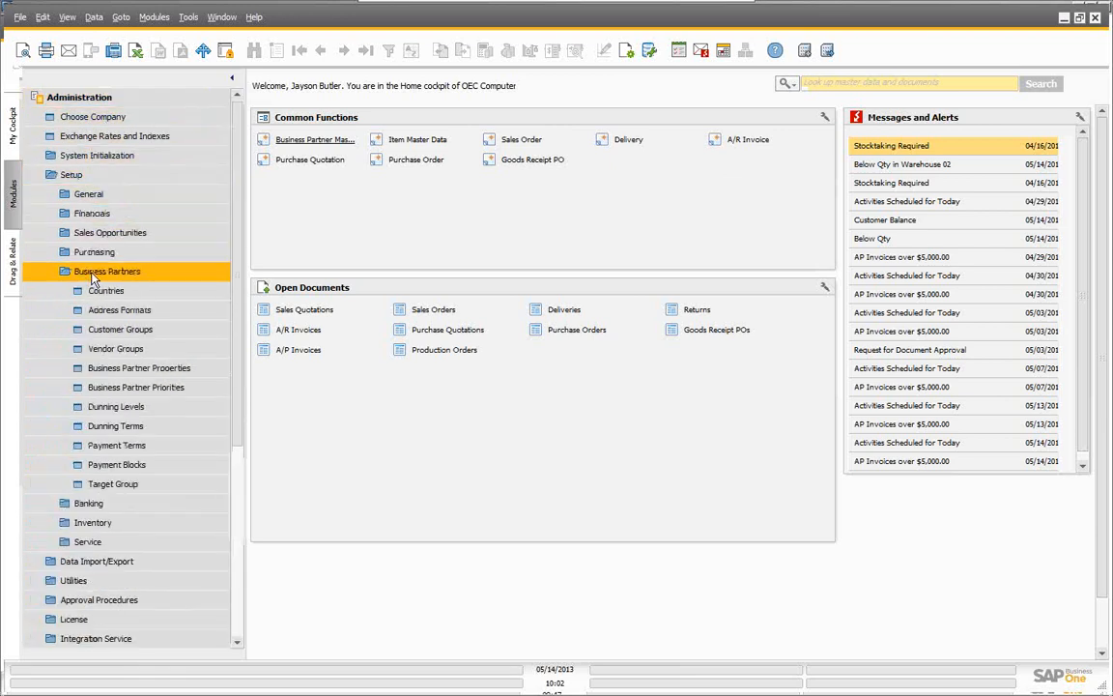
left_click(122, 447)
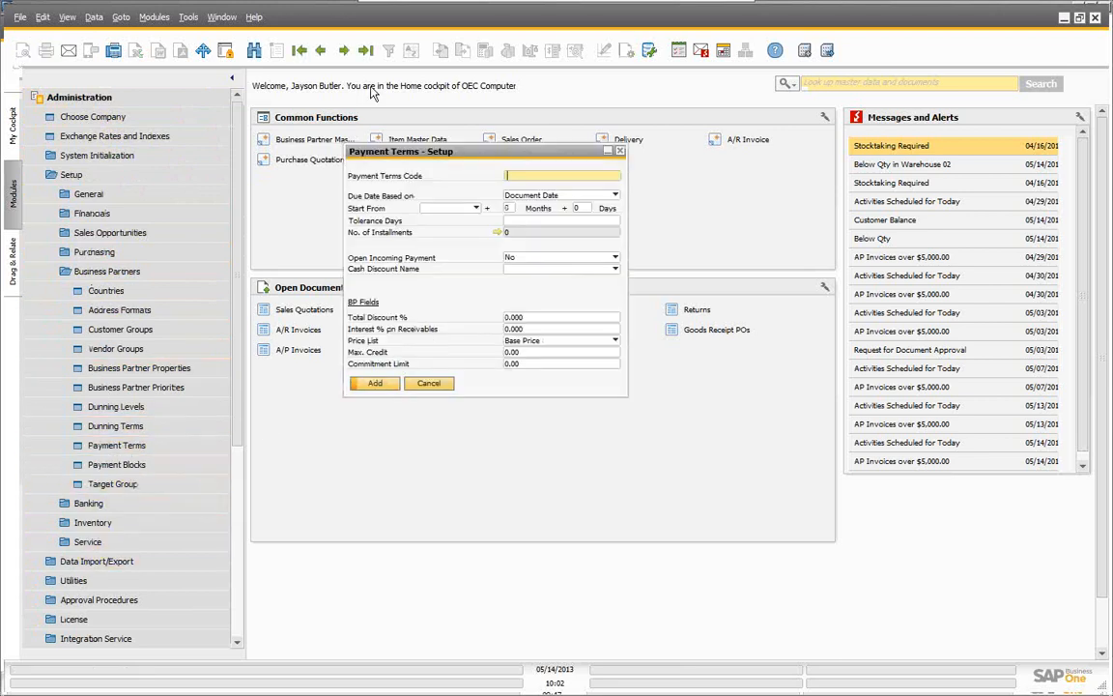
Step: Browse the Cash Basic, AP - Net 30 Days and Net30 payment terms, then close without saving
left_click(299, 52)
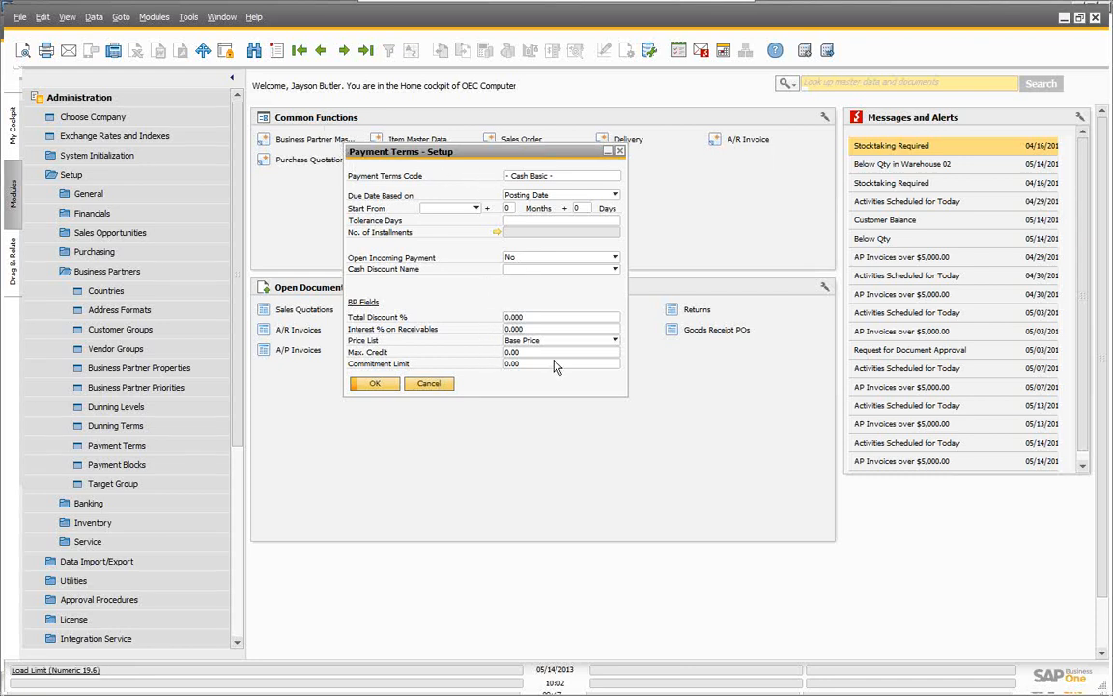
left_click(343, 51)
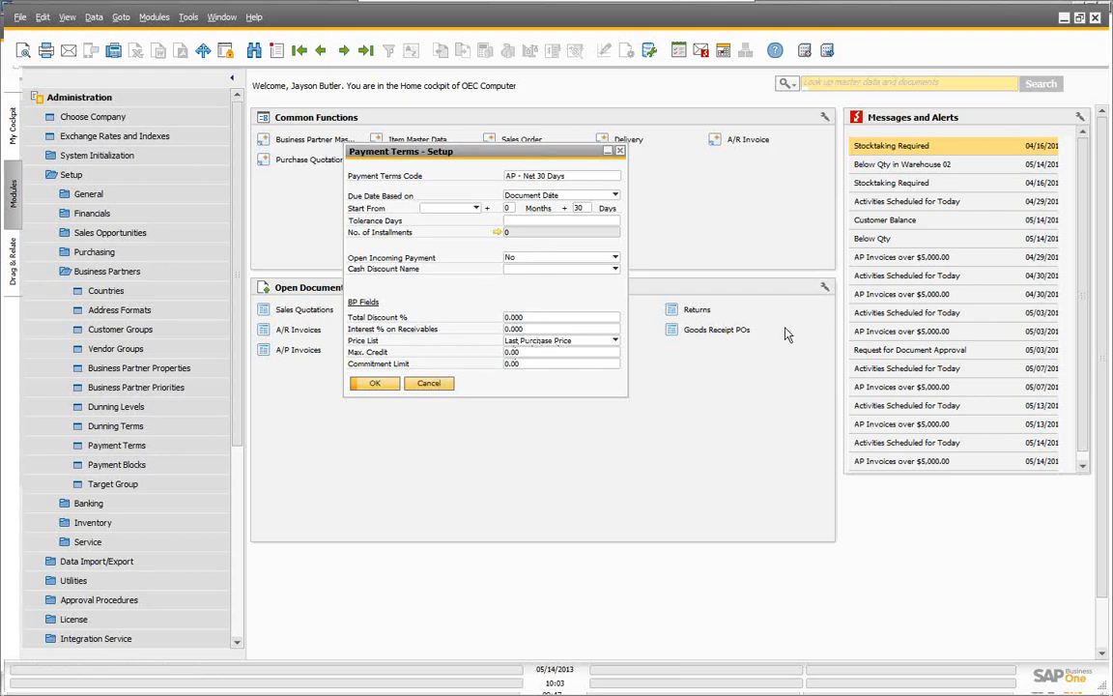
left_click(343, 51)
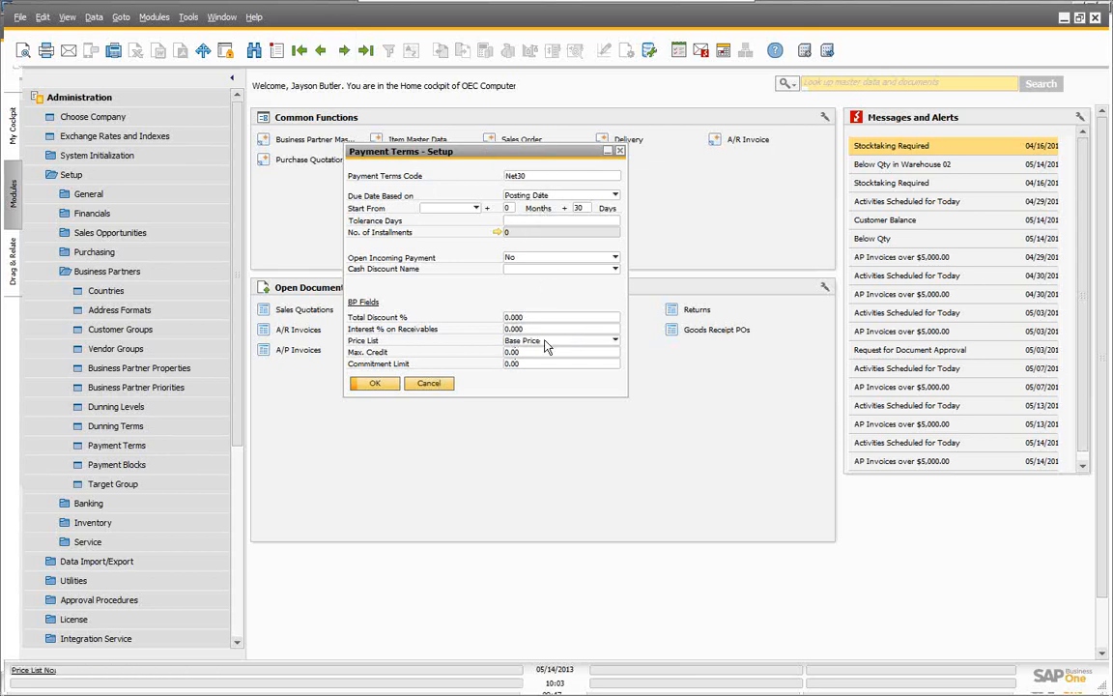
left_click(432, 387)
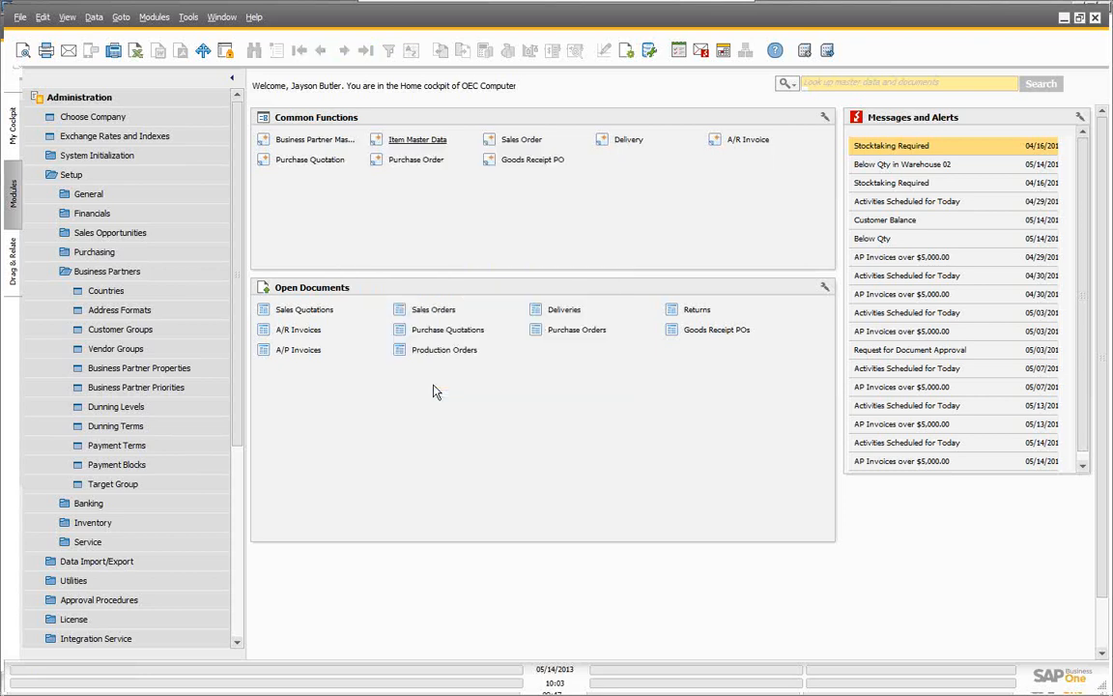
Step: Open Business Partner Master Data and search 'e' to load Earthshaker Corporation
left_click(79, 100)
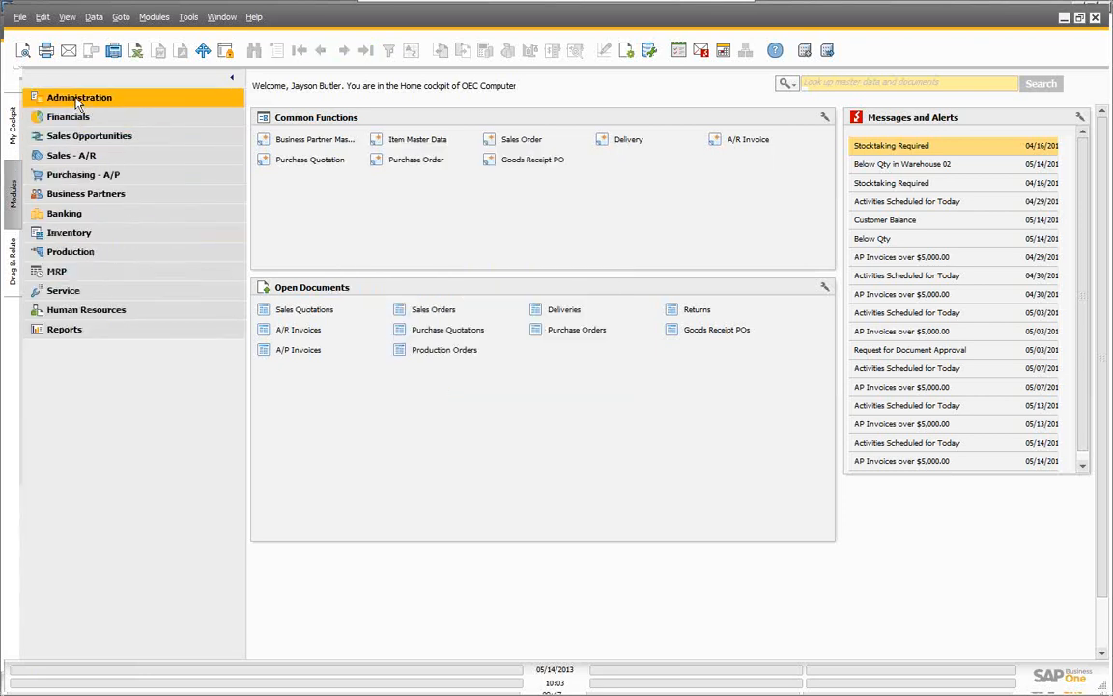
left_click(75, 194)
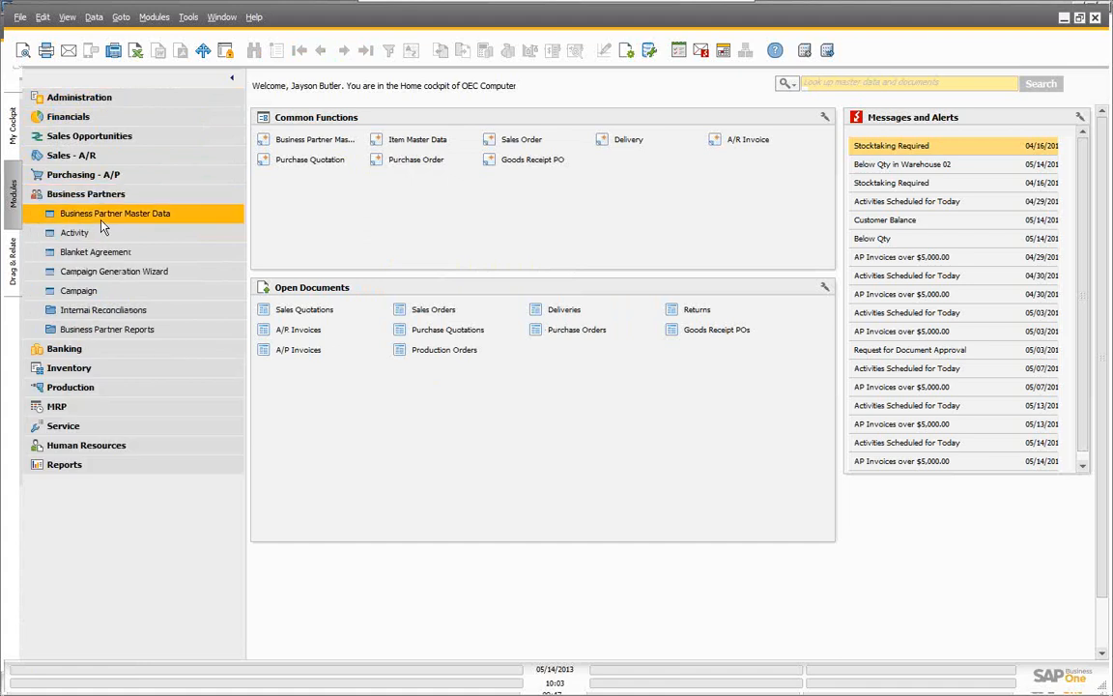
left_click(103, 214)
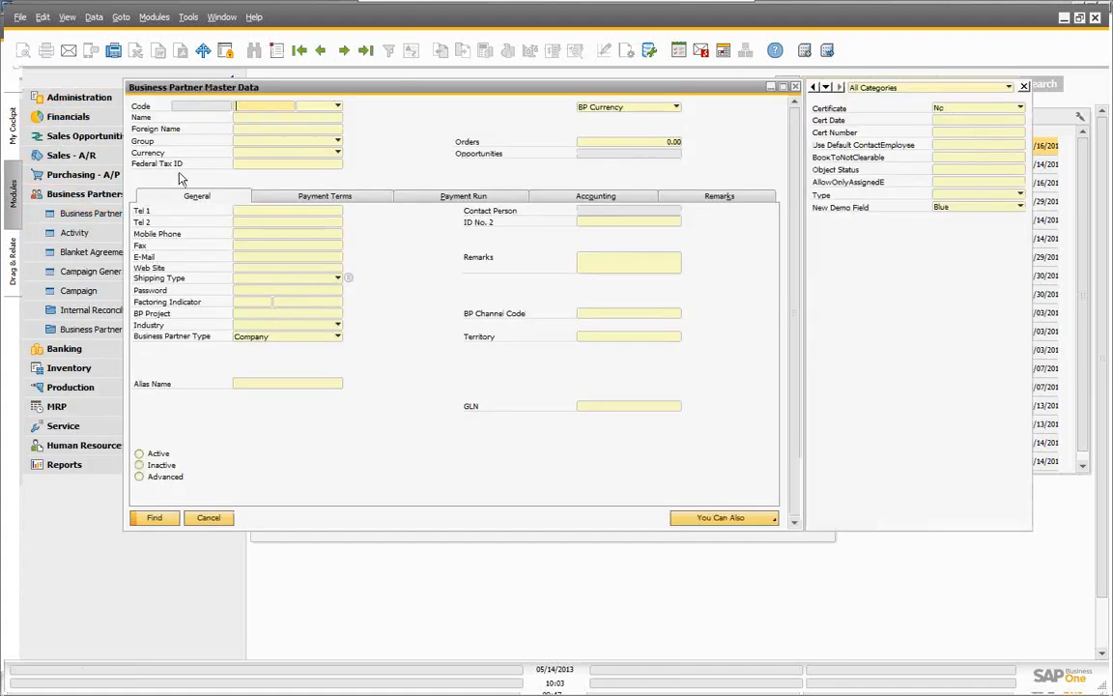
left_click(252, 118)
type("e")
key("Return")
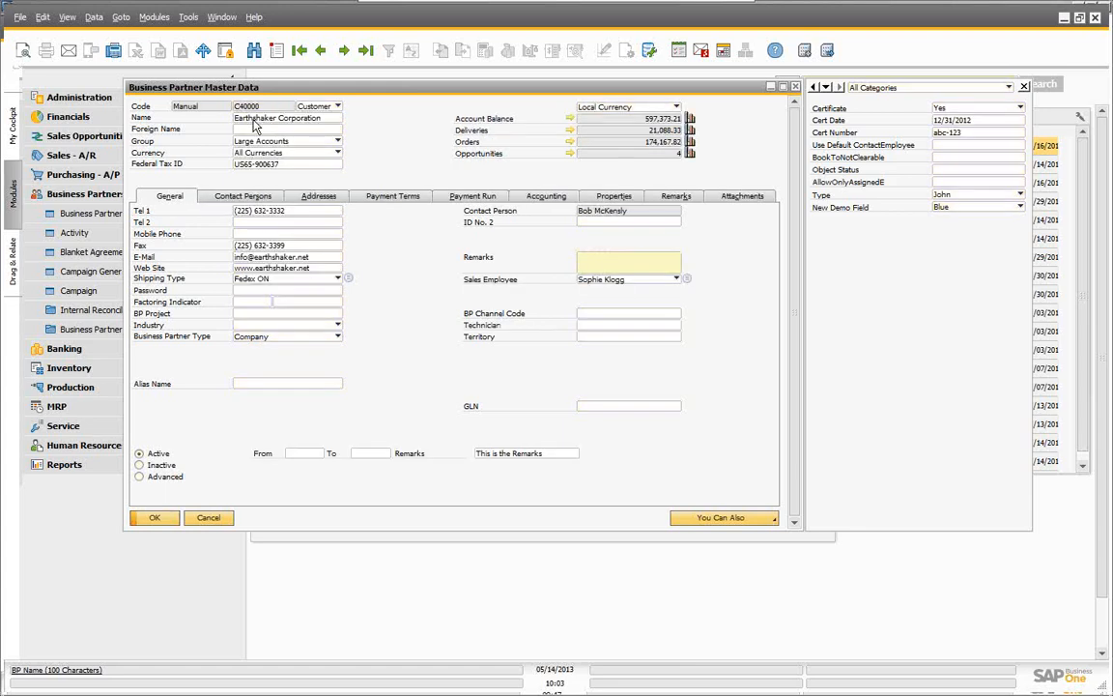
Step: Check the Payment Terms tab shows the Distributor Sales Price list, leaving it unchanged
left_click(378, 199)
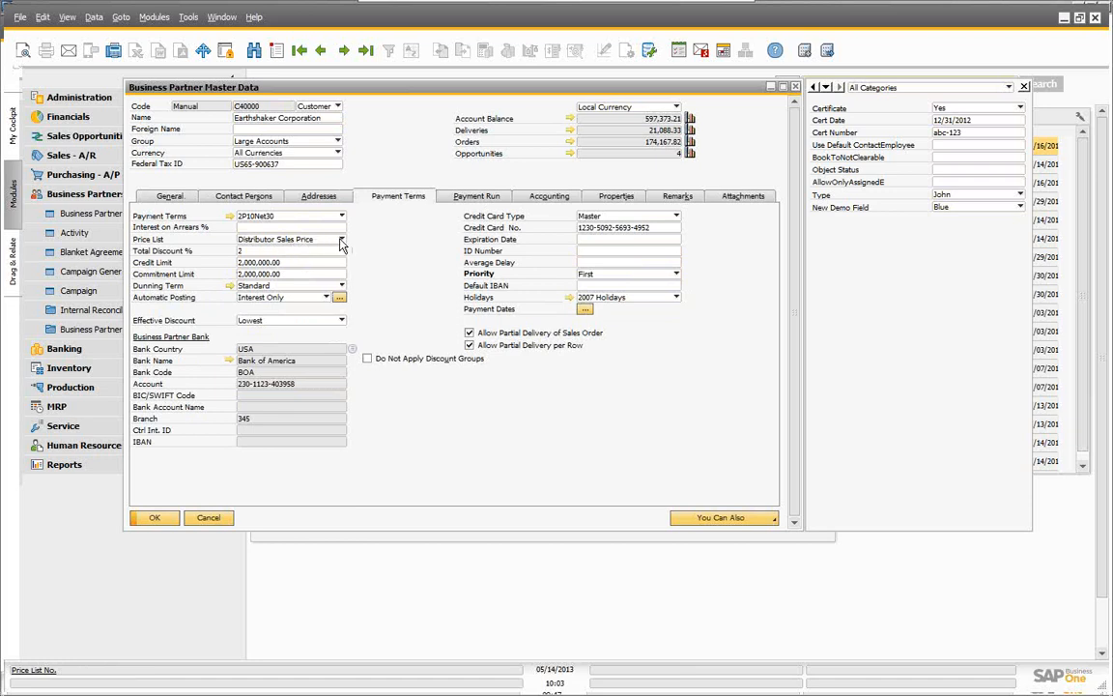
left_click(340, 240)
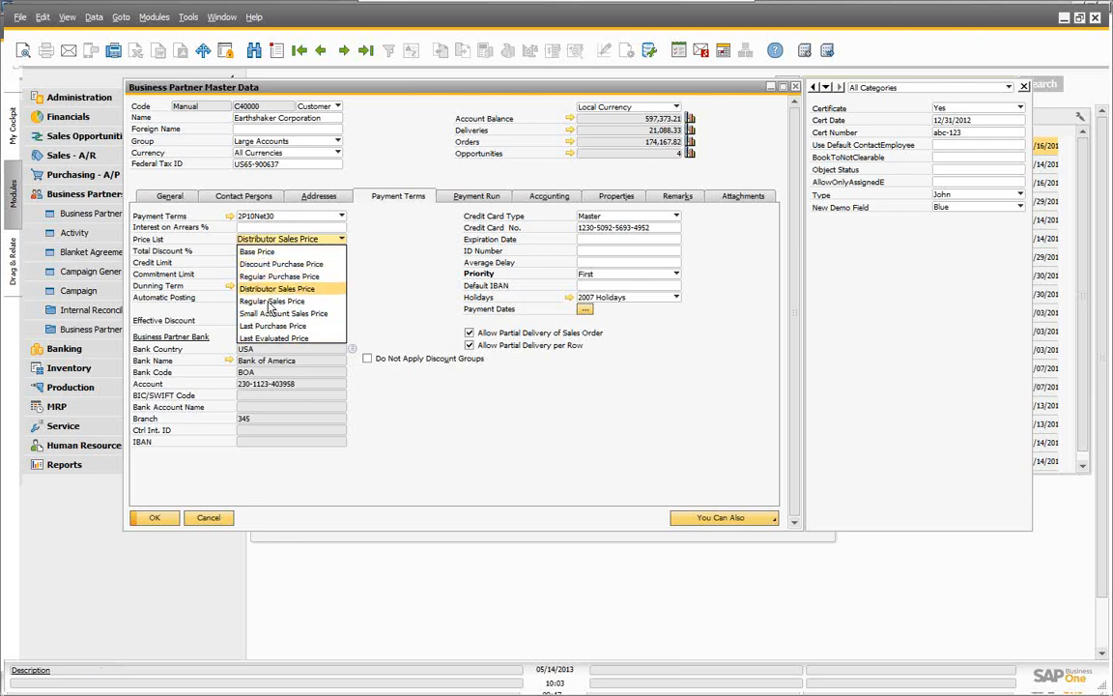
left_click(386, 261)
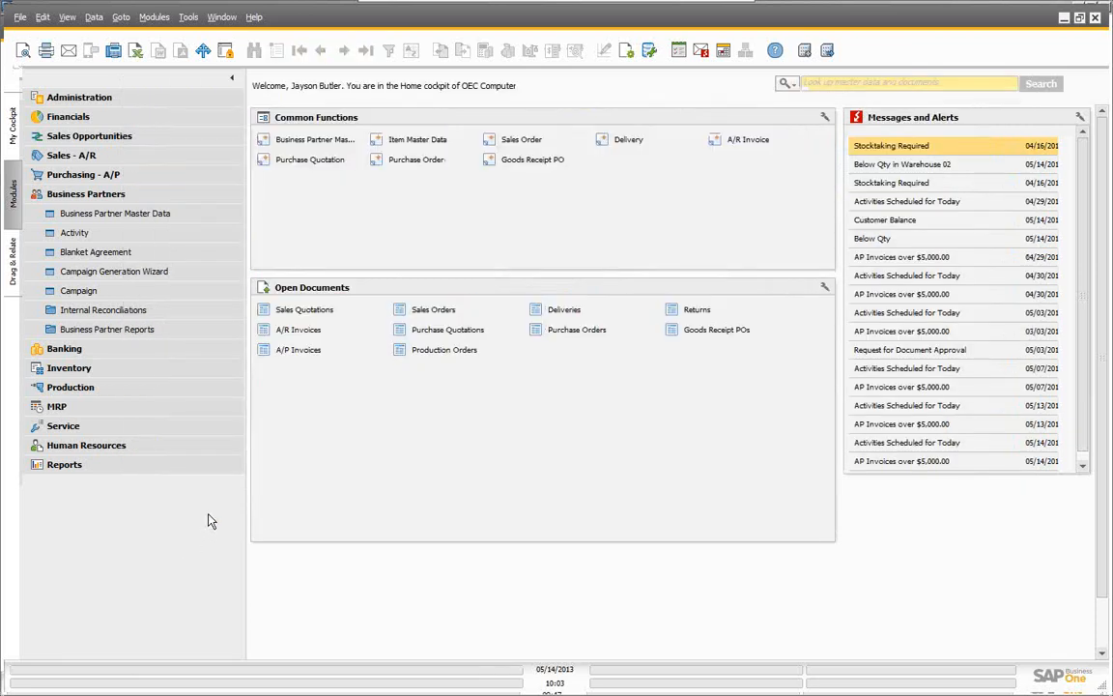
Step: Open the Customer Groups setup under Administration > Setup > Business Partners
left_click(106, 103)
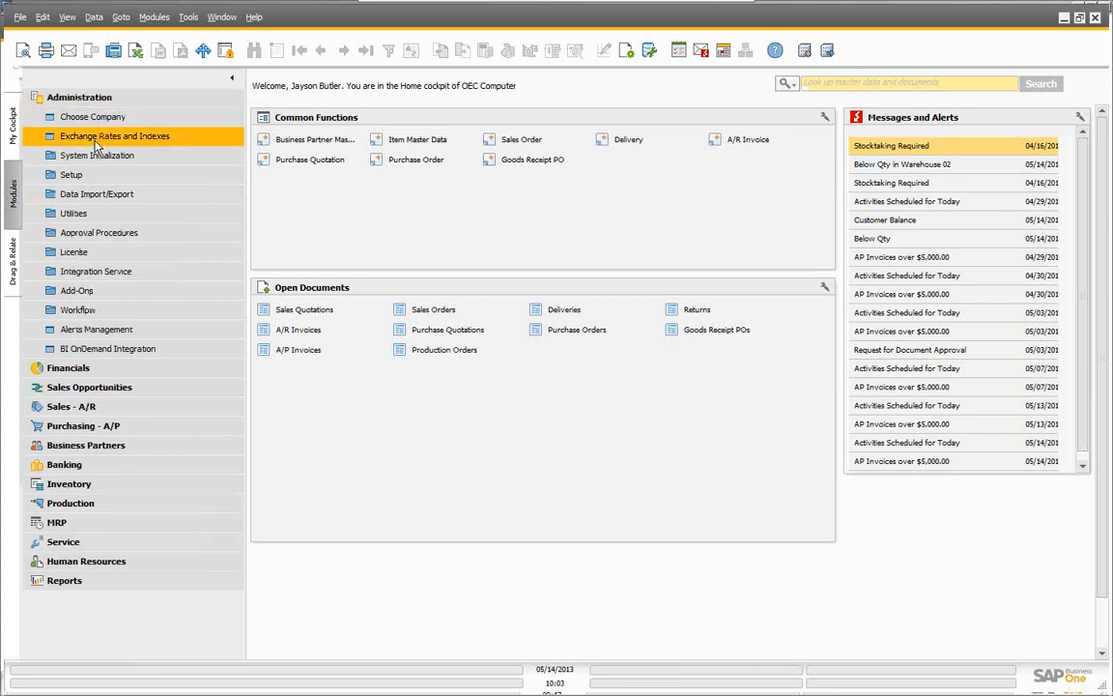
left_click(77, 180)
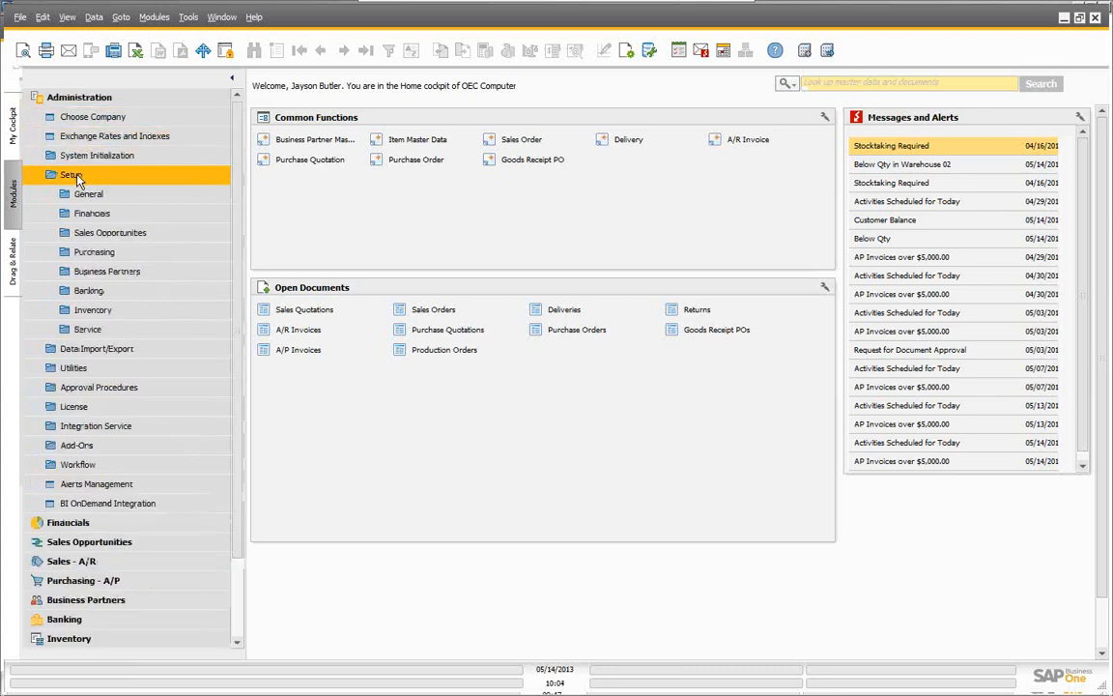
left_click(96, 275)
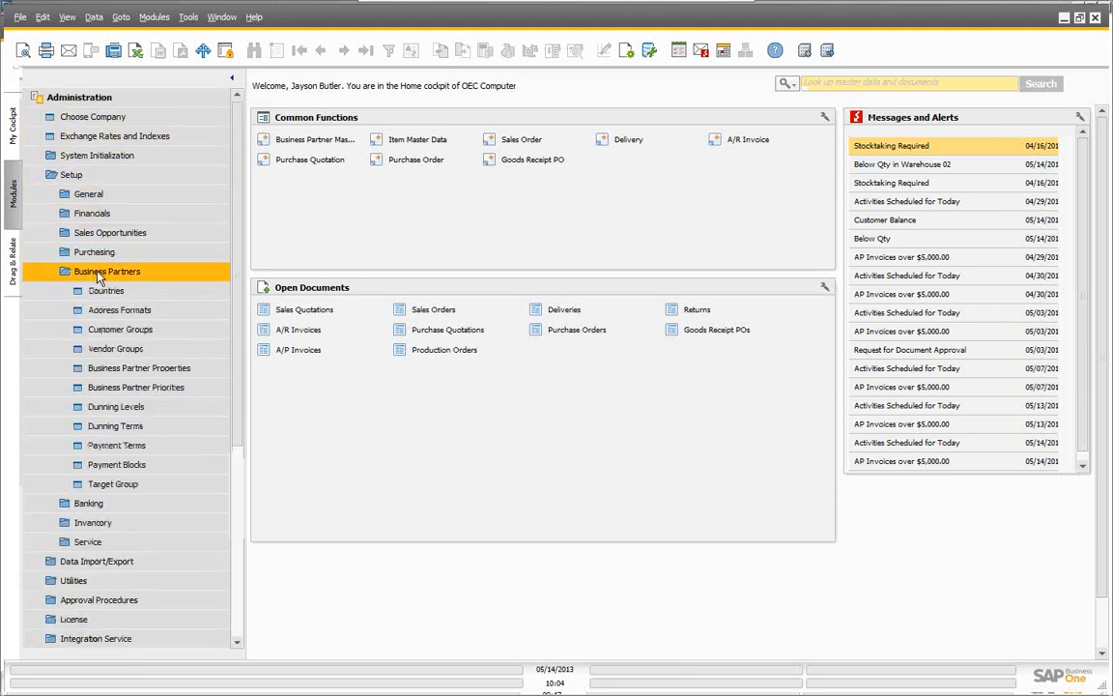
left_click(109, 332)
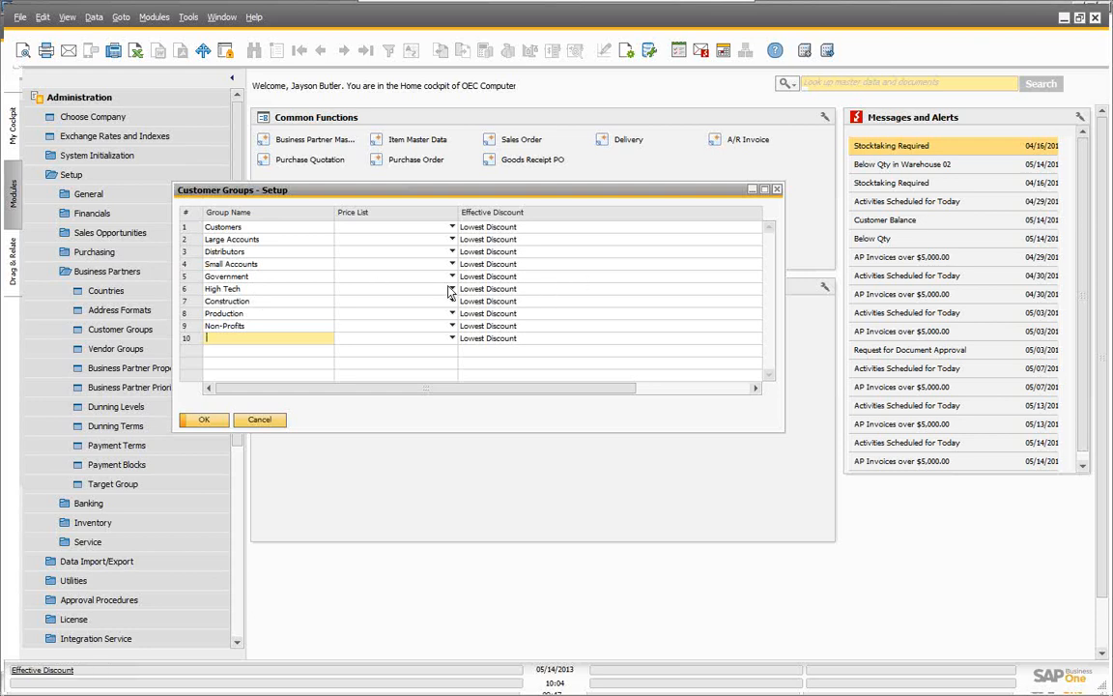
Step: Set the Distributors group's price list to Distributor Sales Price
left_click(377, 259)
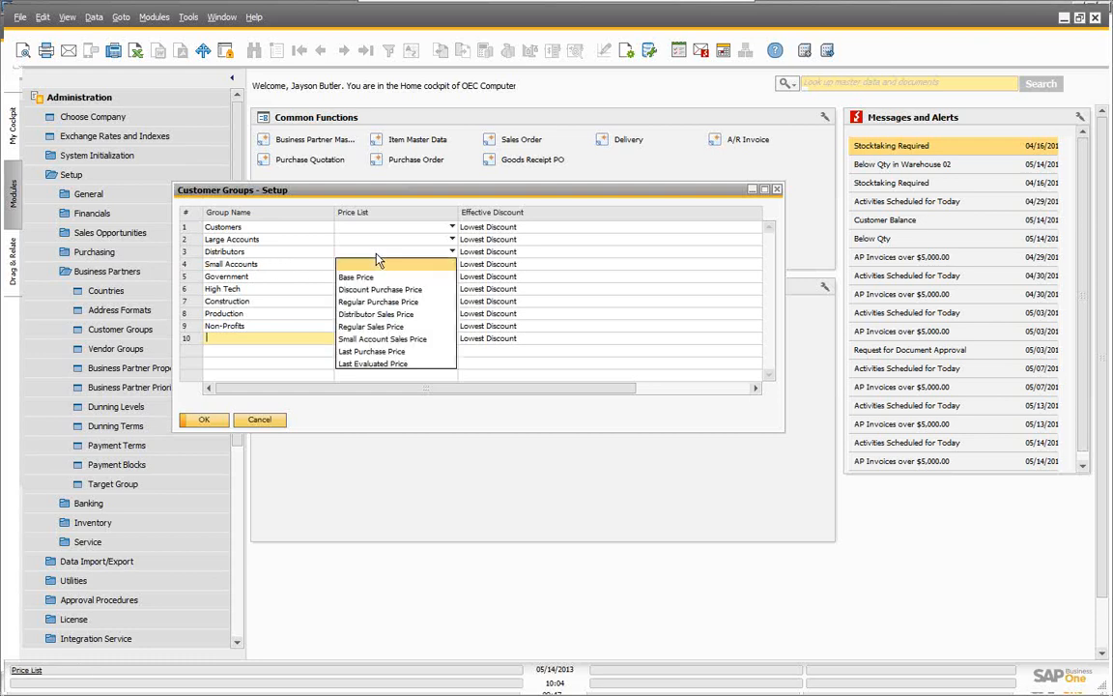
left_click(370, 317)
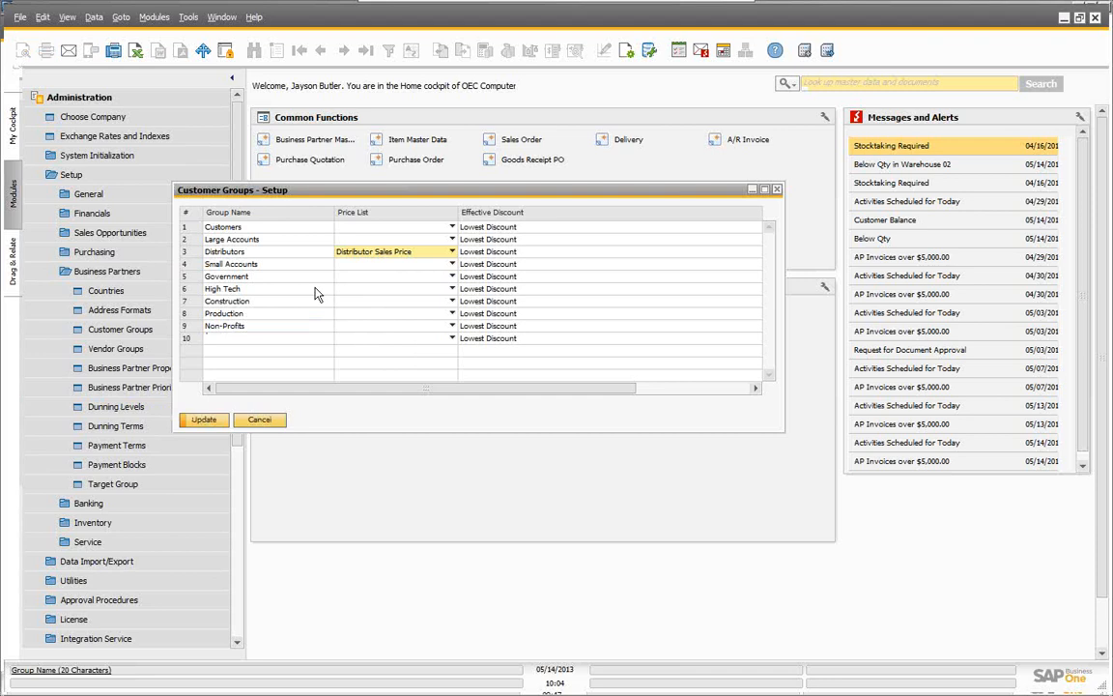
left_click(530, 256)
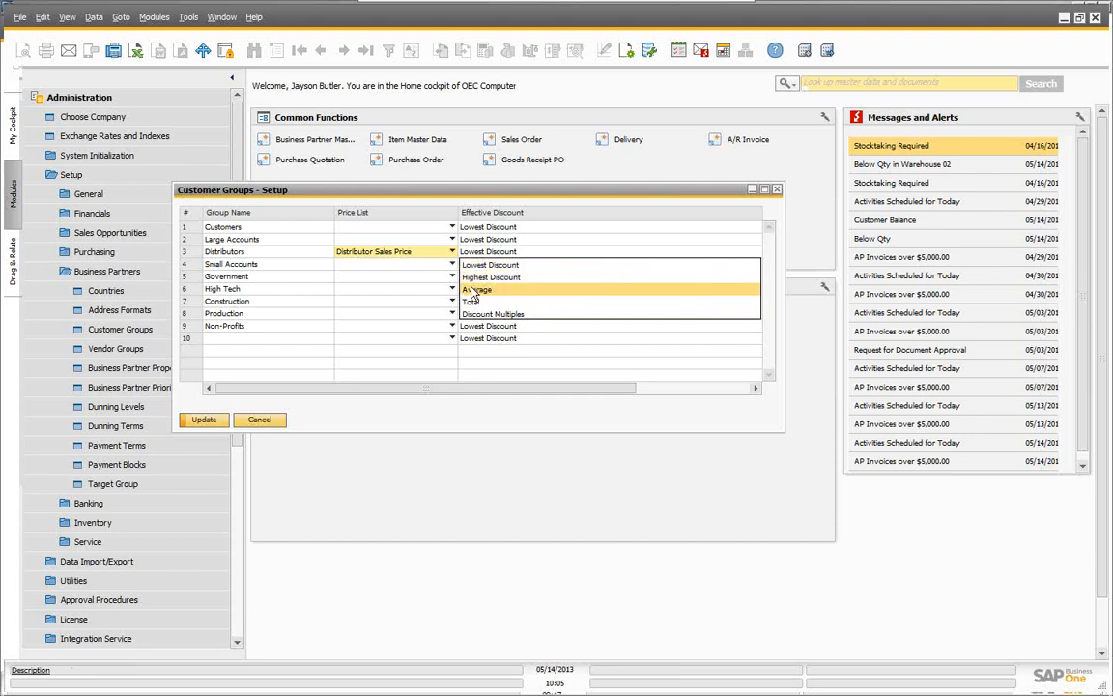
Step: Update the customer groups, confirm replacing price lists for all group partners, and close the setup
left_click(429, 255)
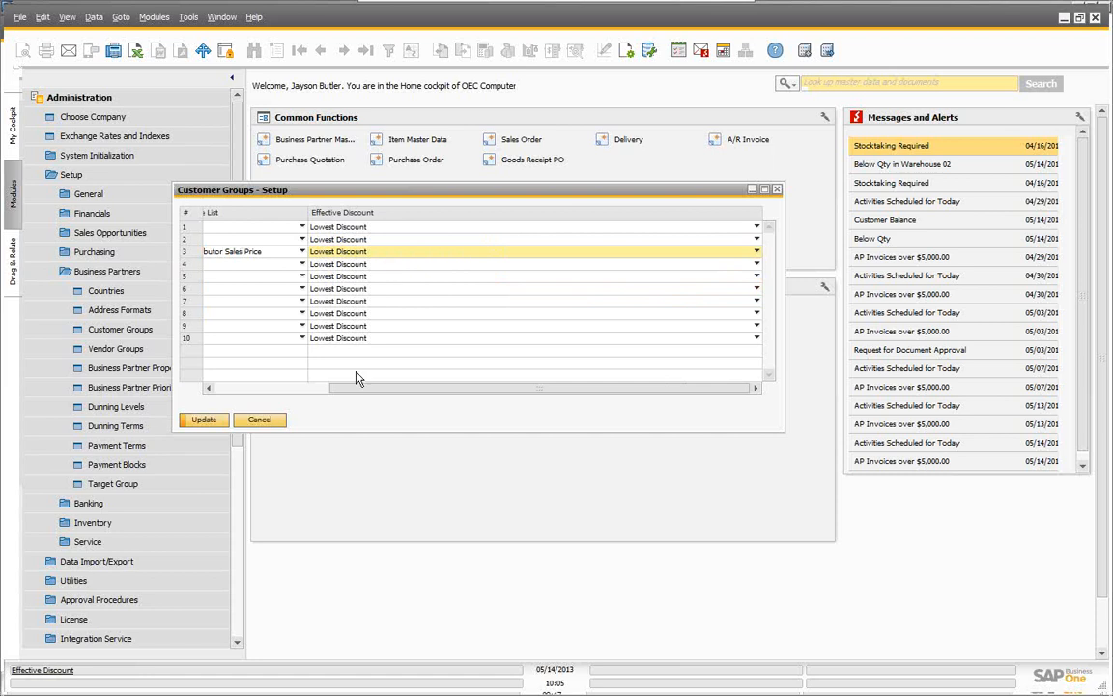
left_click_drag(412, 392, 214, 390)
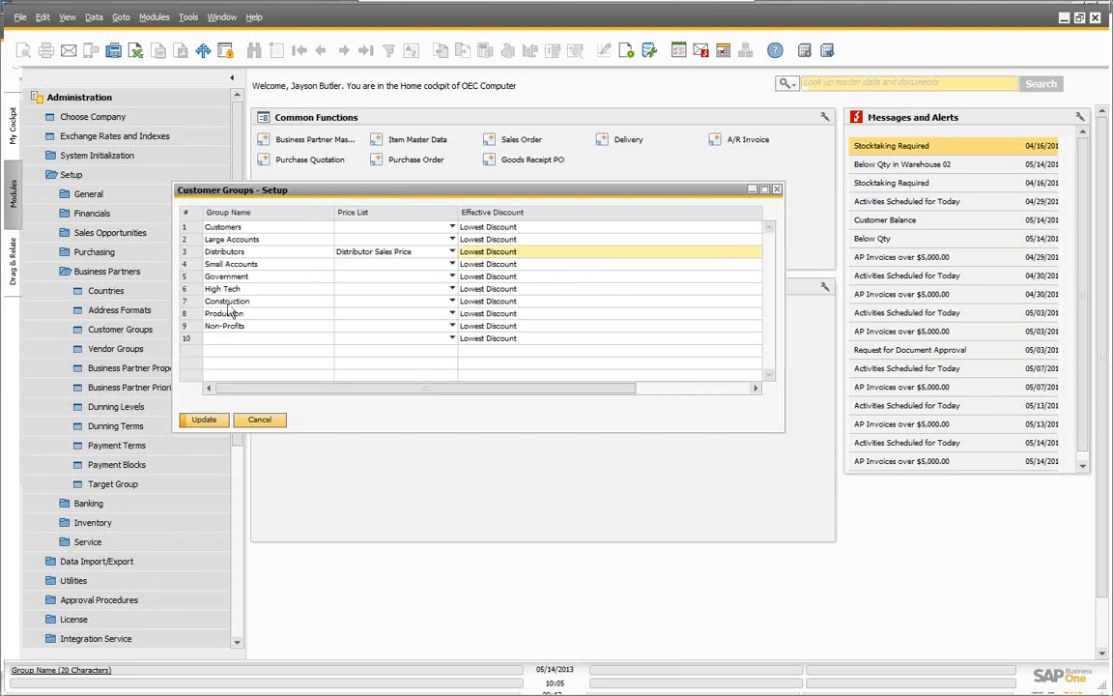
left_click(204, 420)
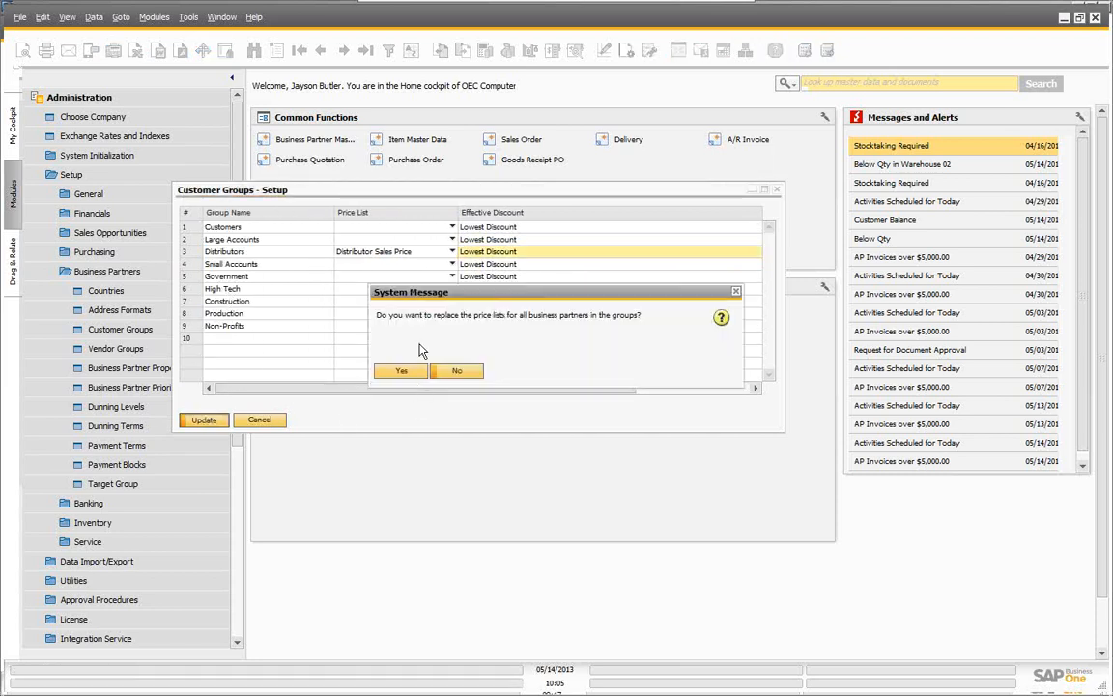
left_click_drag(464, 296, 473, 431)
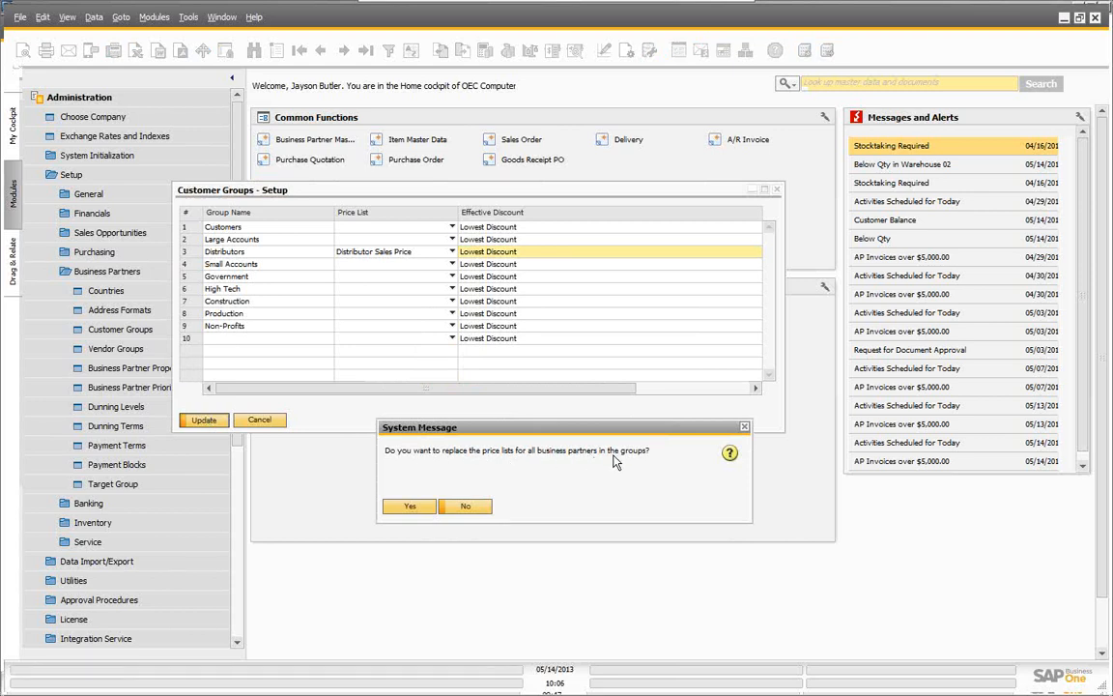
left_click(409, 507)
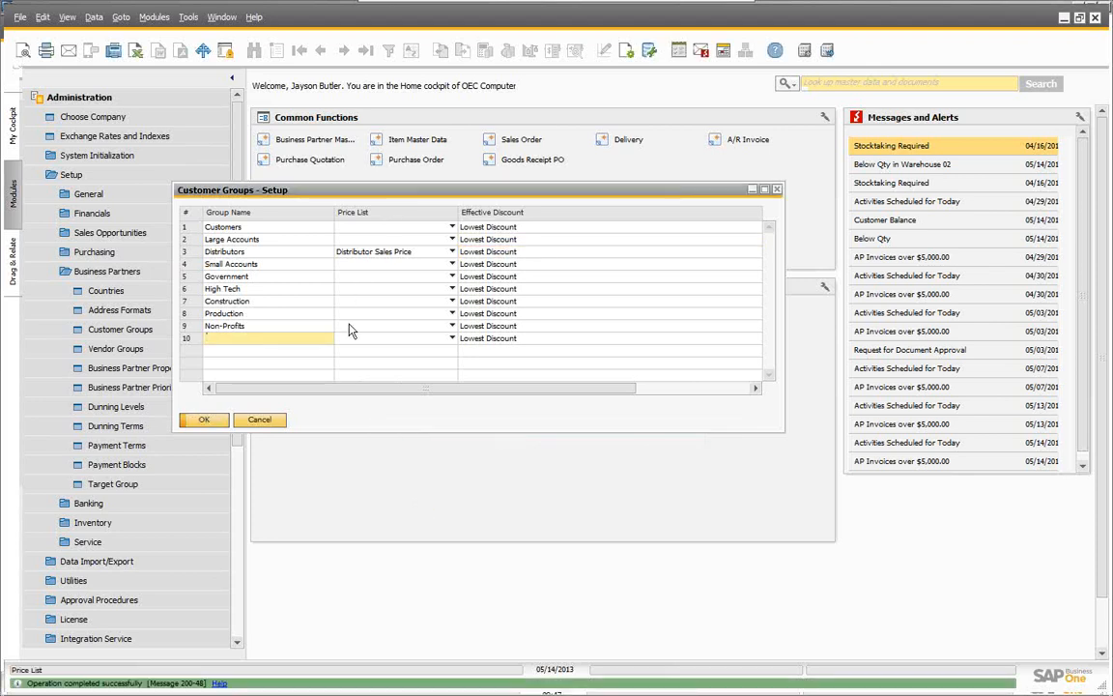
left_click(205, 422)
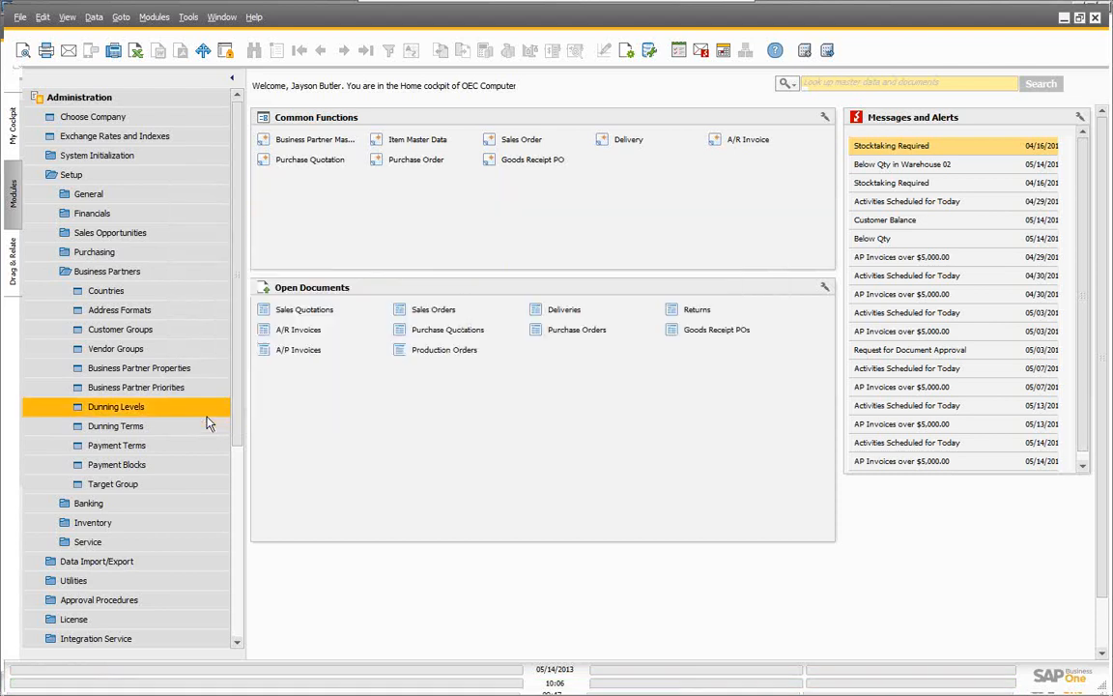
left_click(142, 429)
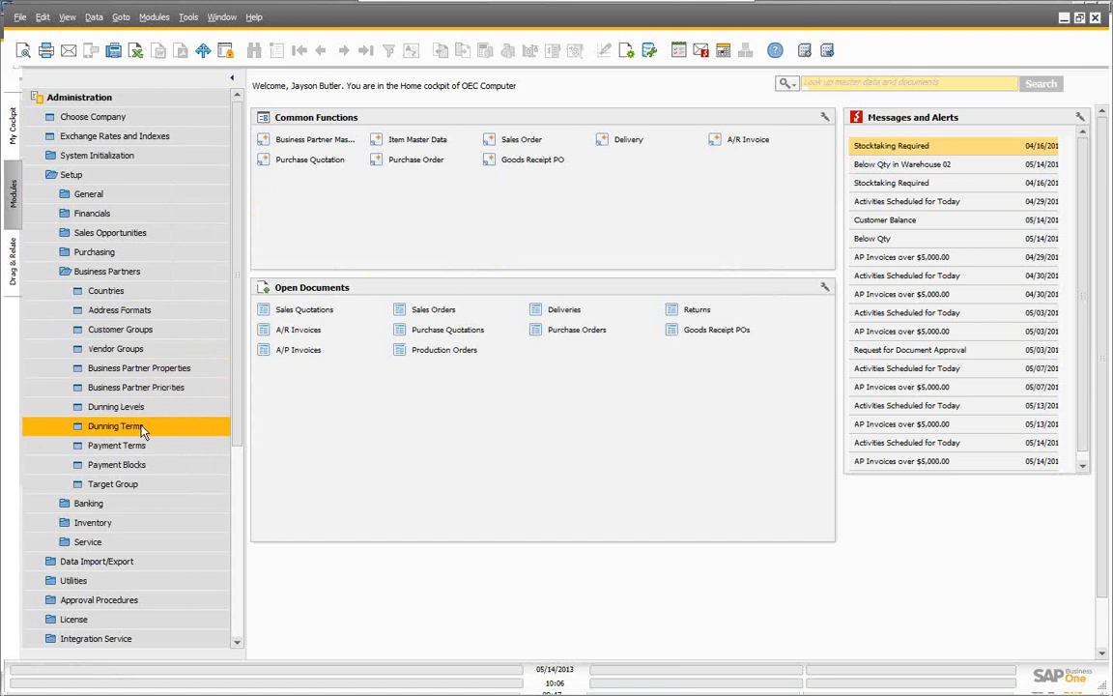
left_click(96, 156)
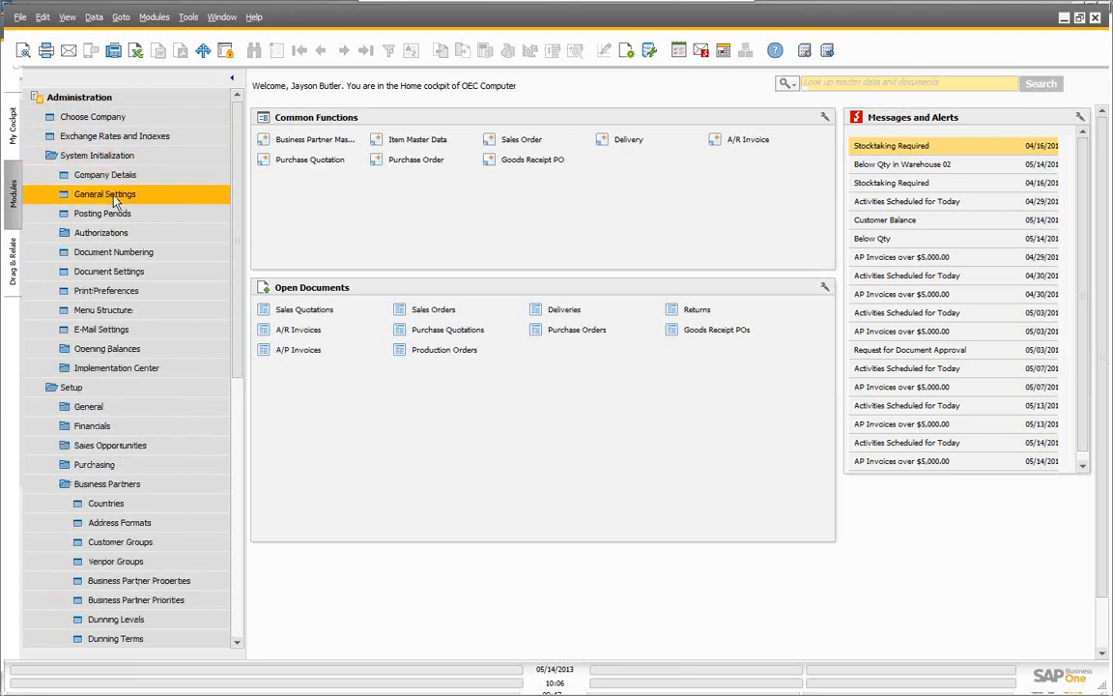
left_click(108, 194)
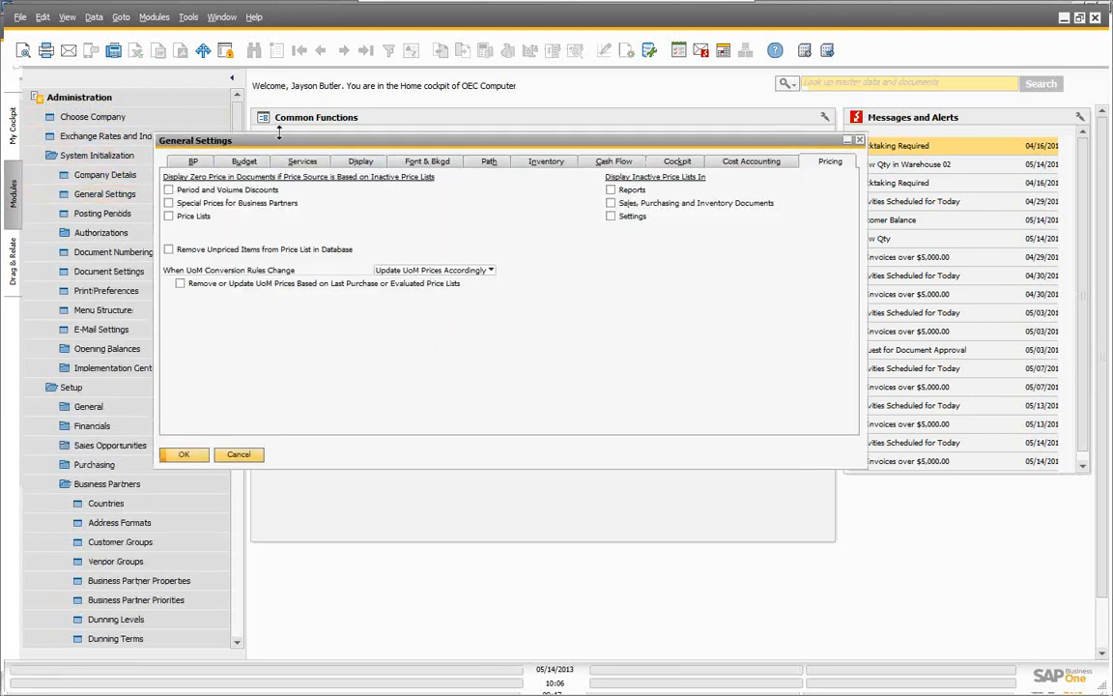
mouse_move(278, 144)
left_mouse_down()
mouse_move(244, 123)
mouse_move(262, 140)
left_mouse_up()
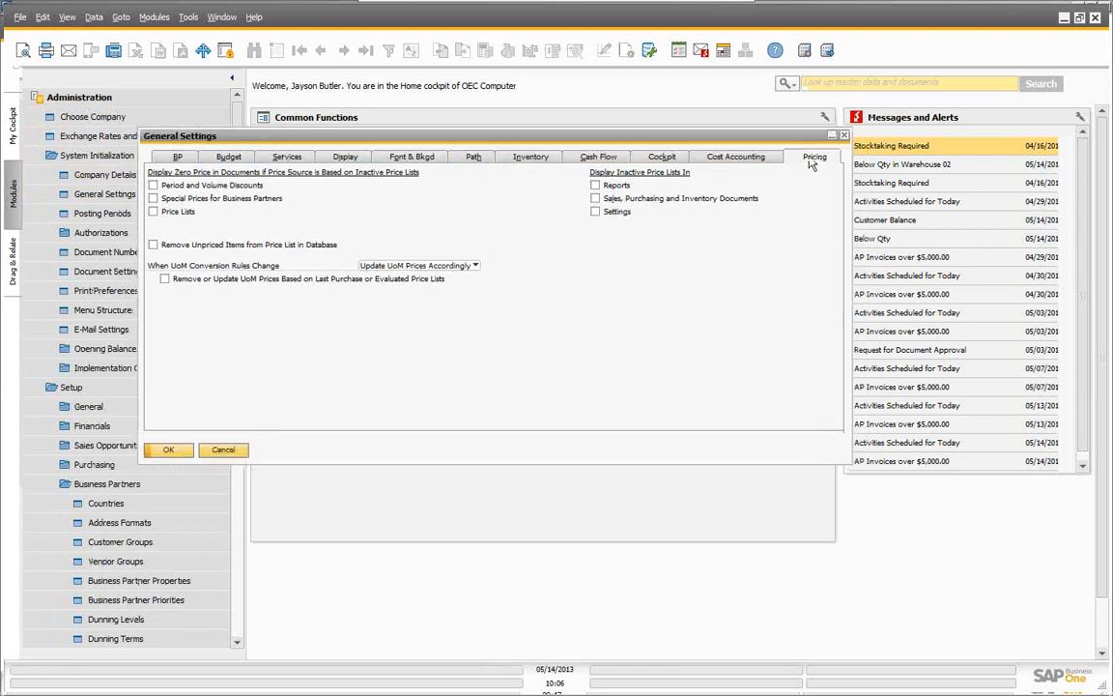
left_click(515, 159)
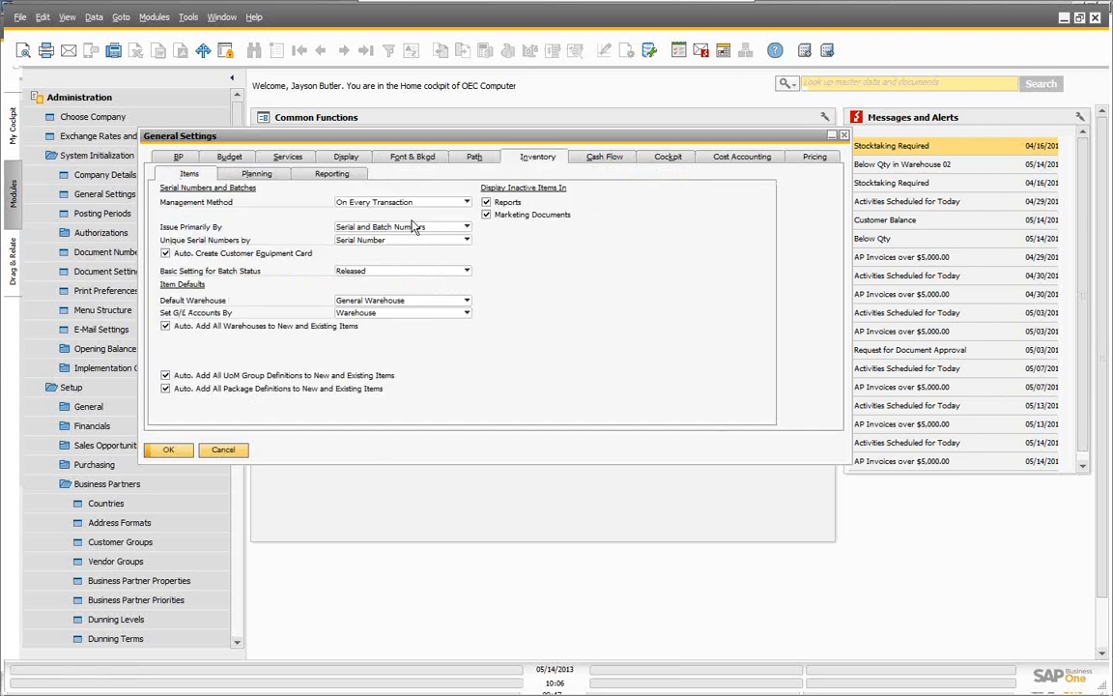
left_click(812, 161)
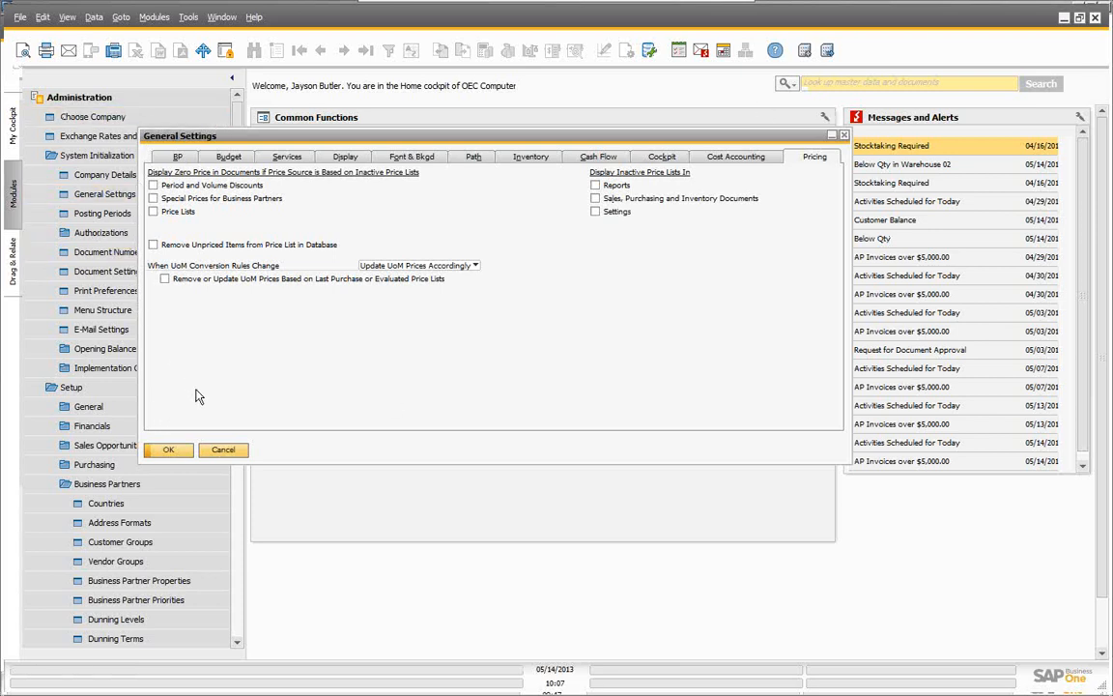
left_click(224, 452)
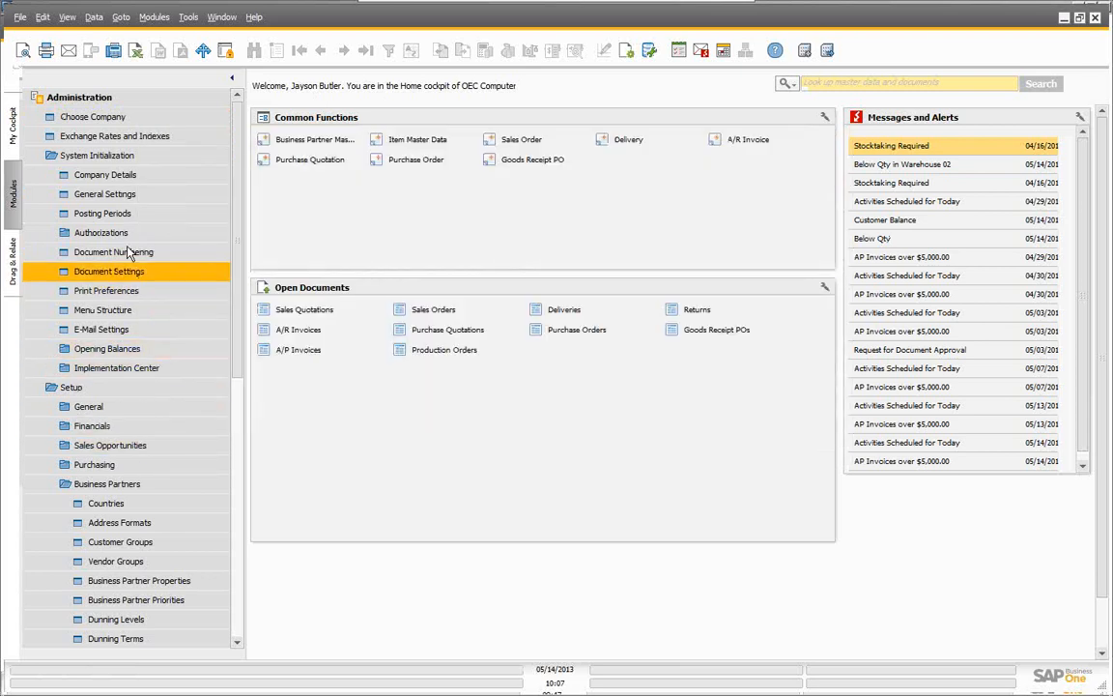
Step: Reopen Business Partner Master Data and find Earthshaker Corporation by searching 'e'
left_click(97, 101)
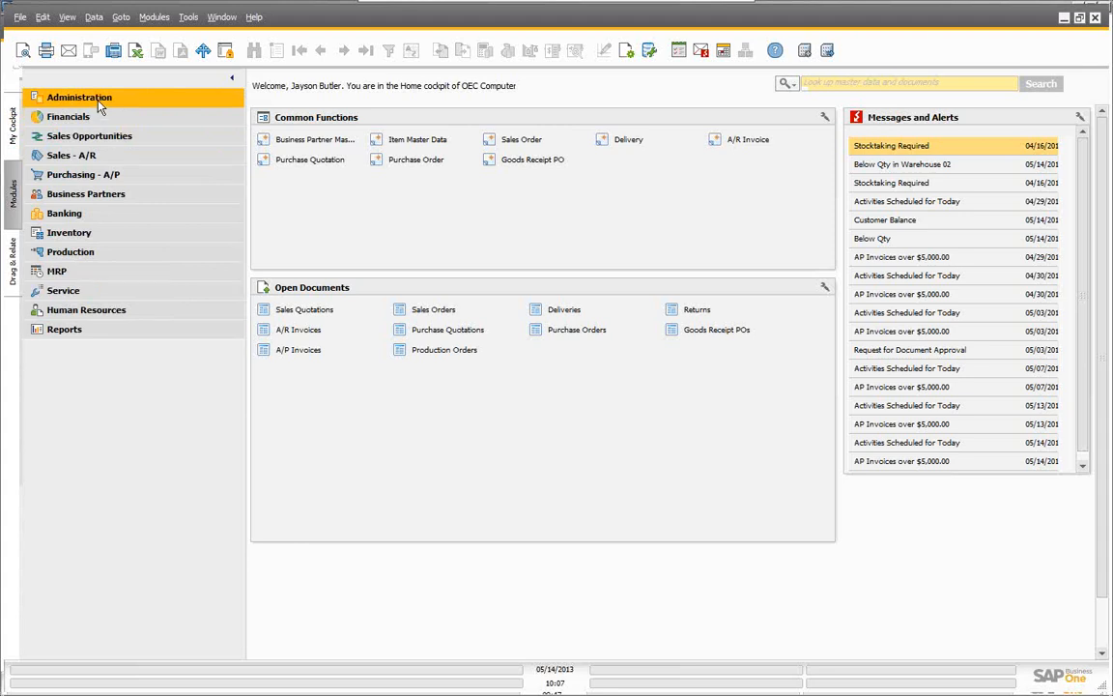
left_click(85, 197)
left_click(101, 213)
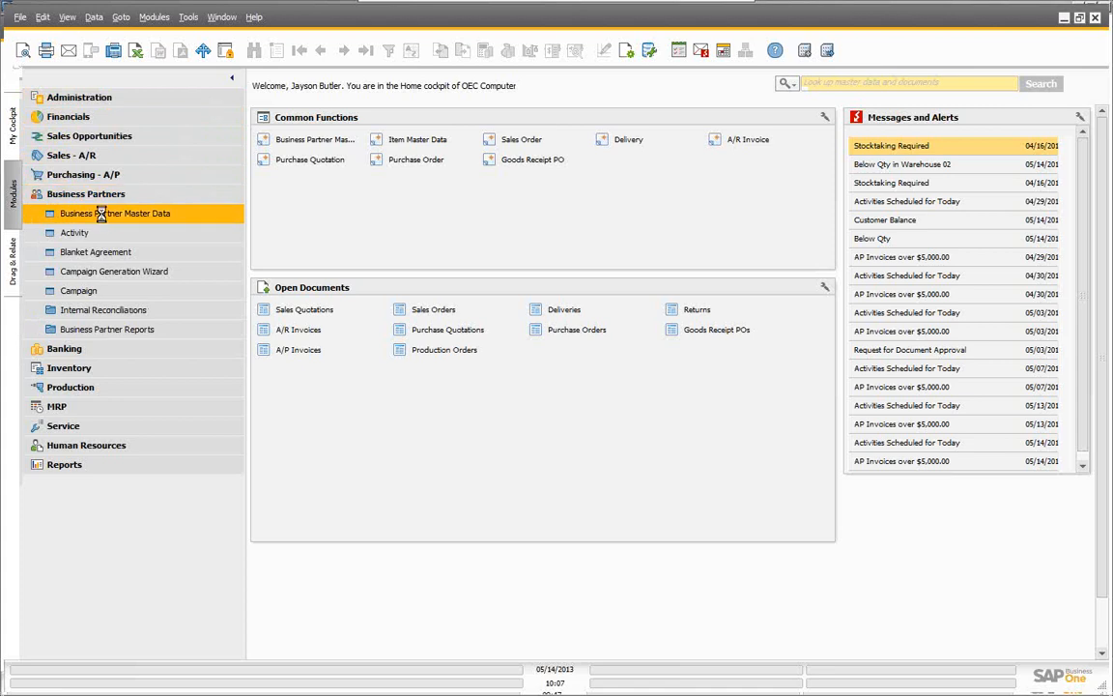
left_click(254, 118)
type("e")
key("Tab")
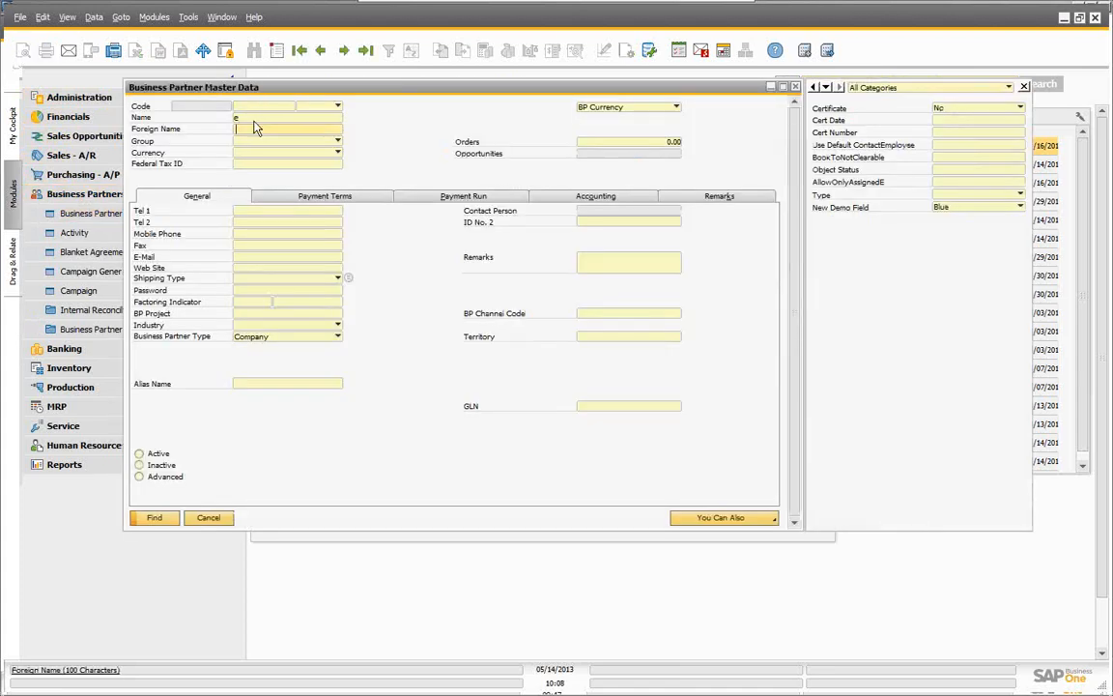
left_click(156, 519)
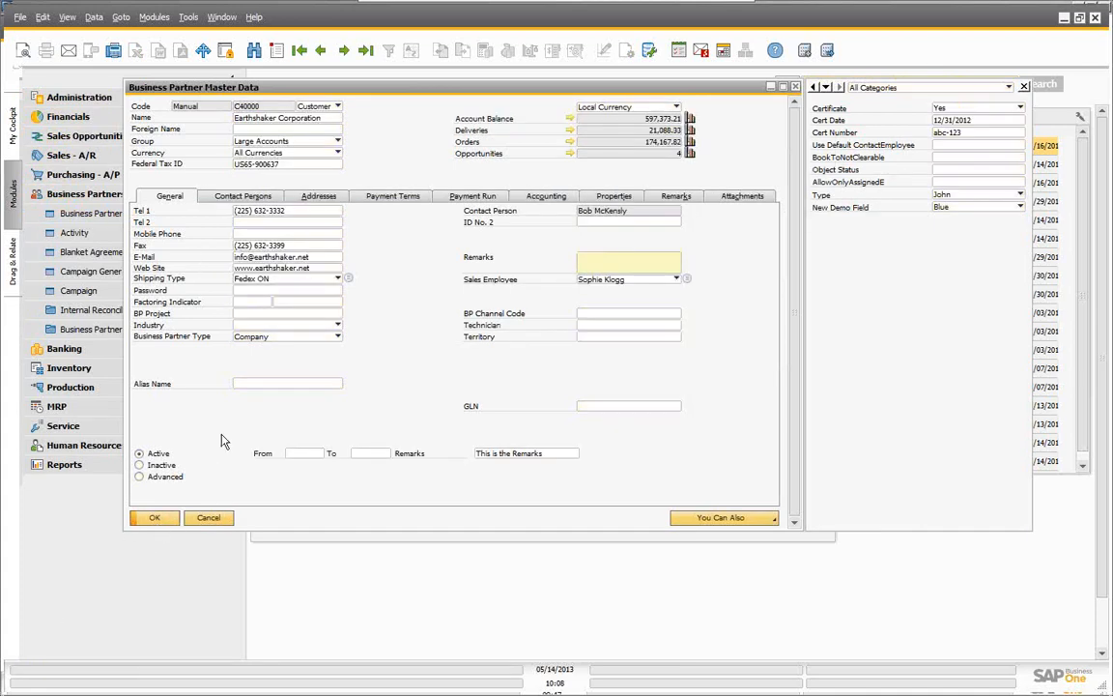
Step: Review payment terms, keeping the Distributor Sales Price list and Lowest effective discount
left_click(392, 197)
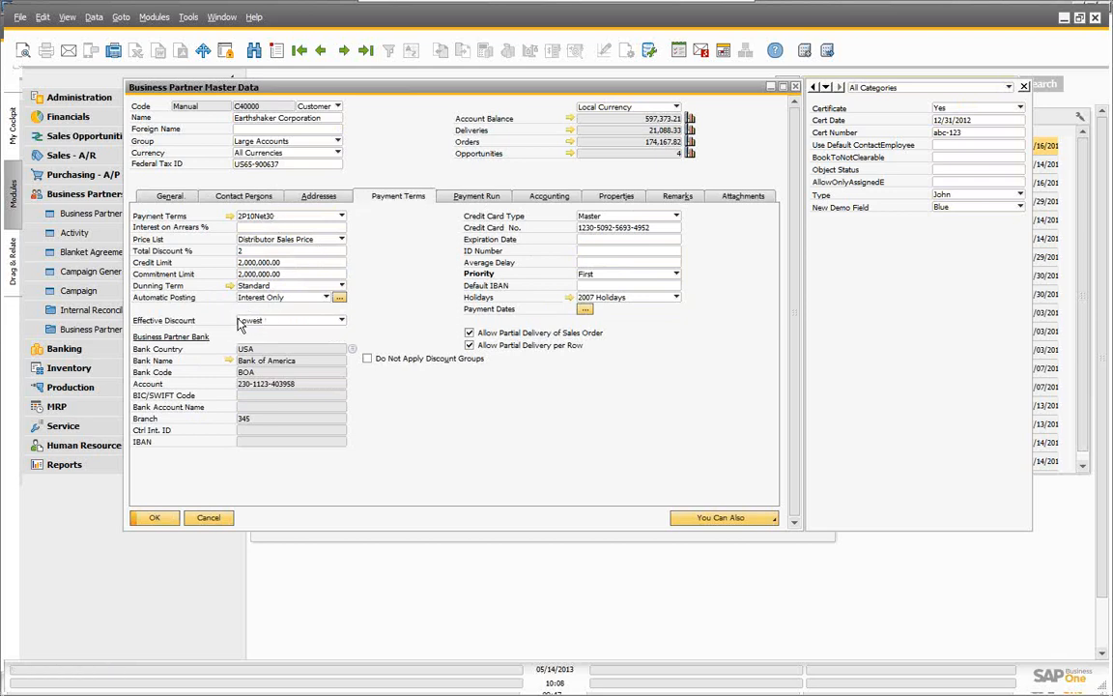
left_click(343, 322)
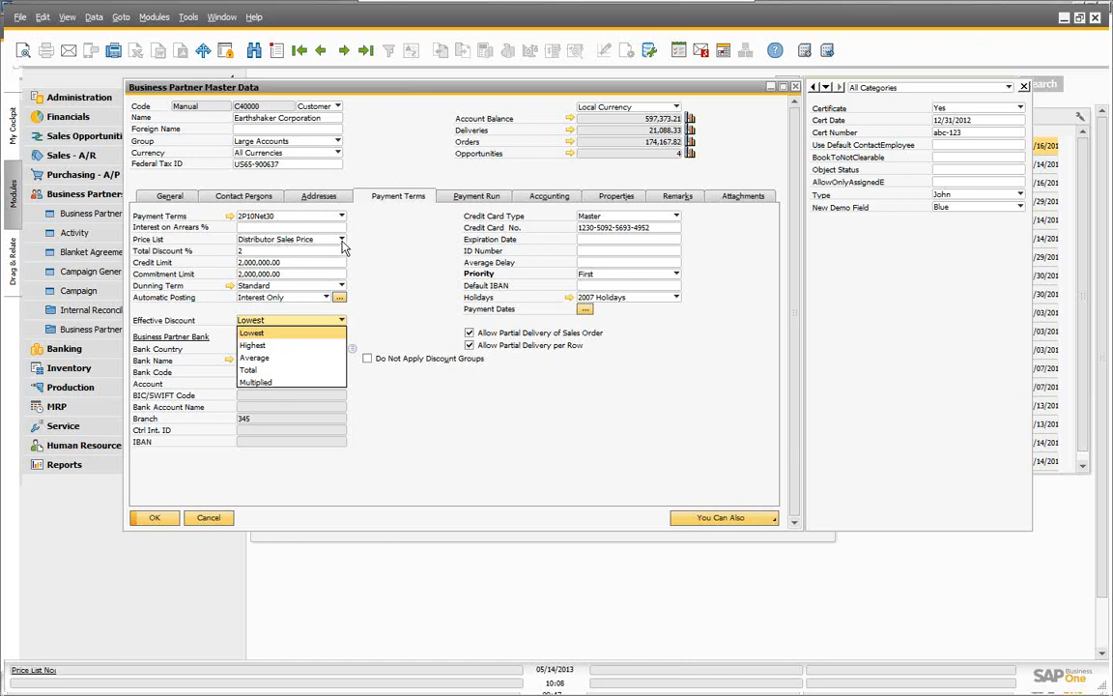
left_click(307, 228)
left_click(277, 241)
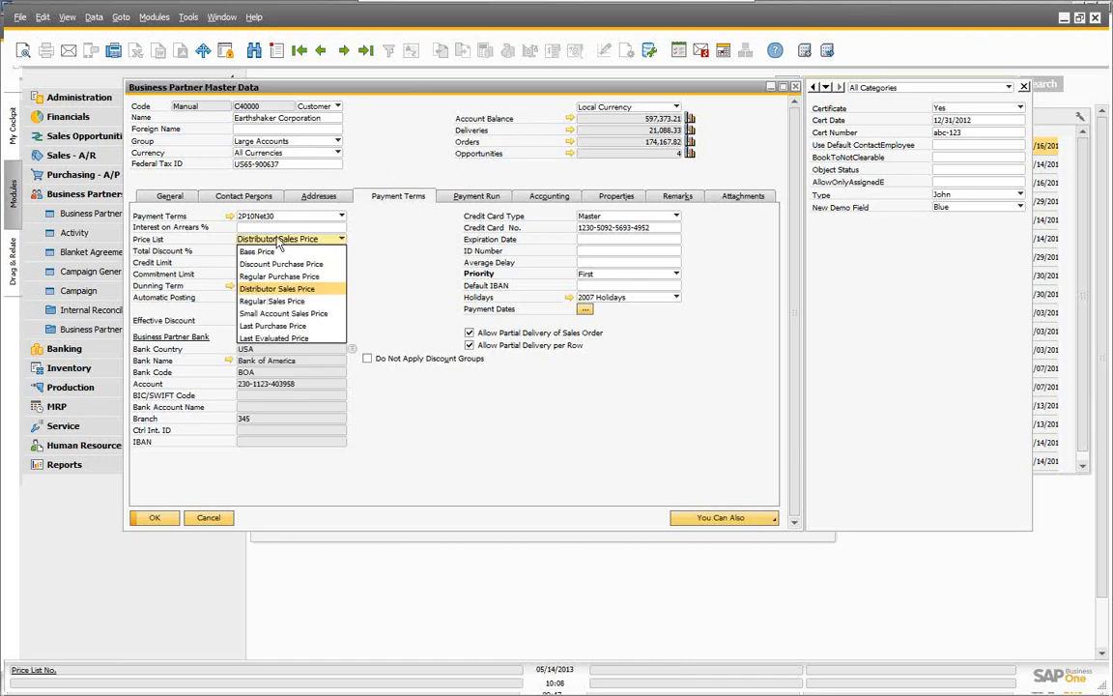
left_click(258, 291)
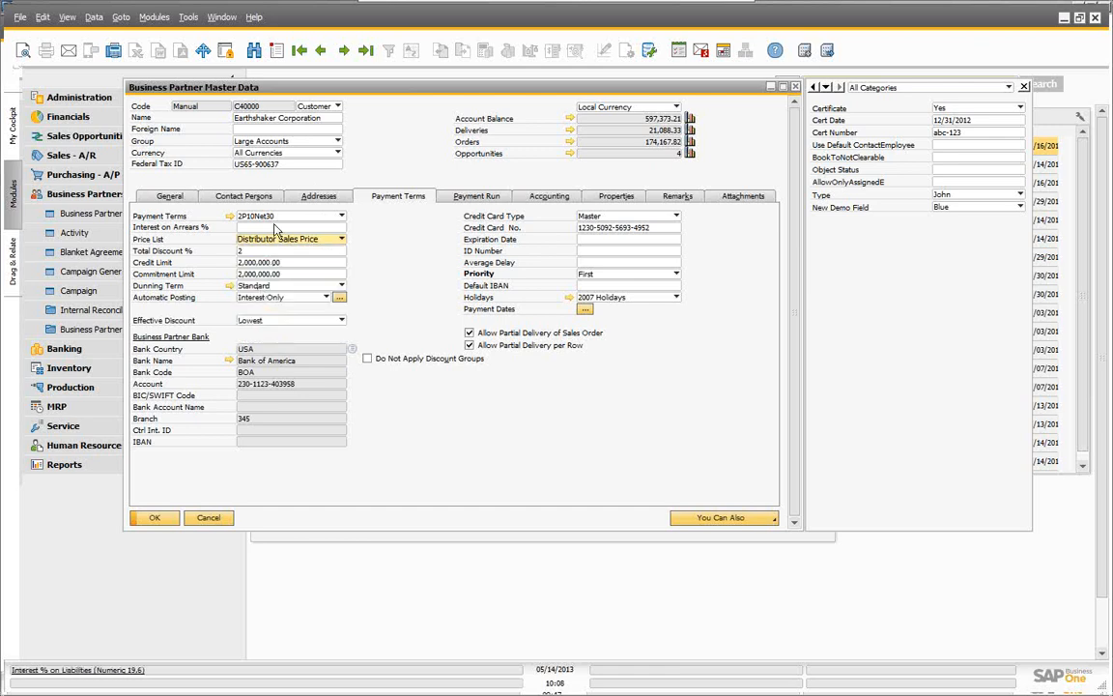
left_click(341, 322)
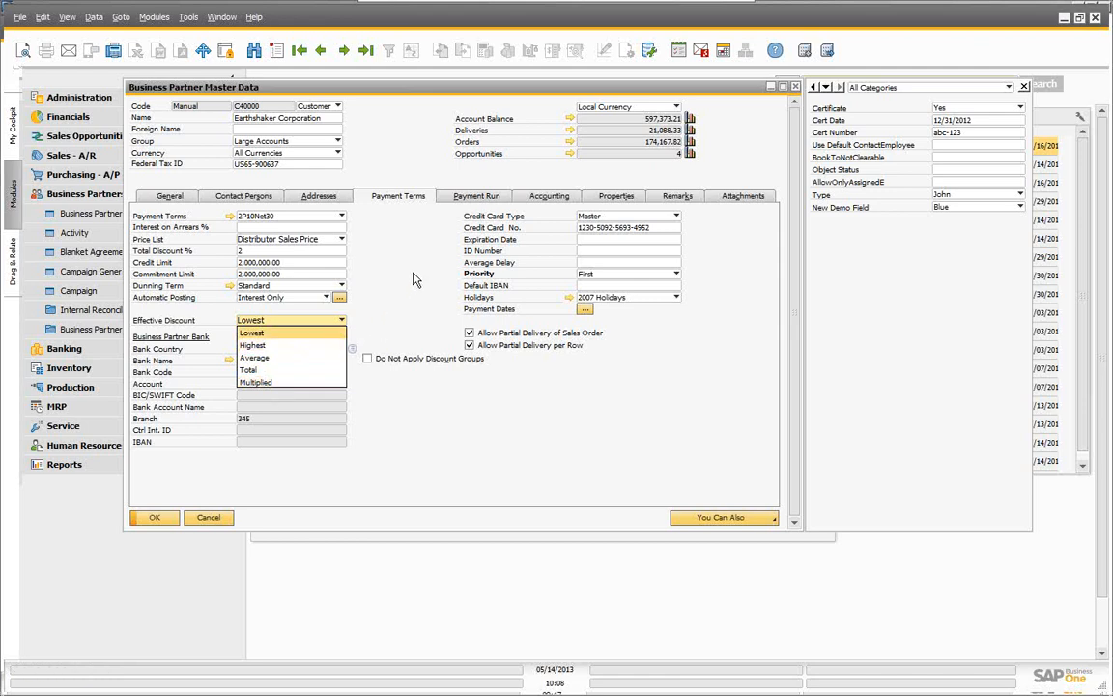
left_click(375, 254)
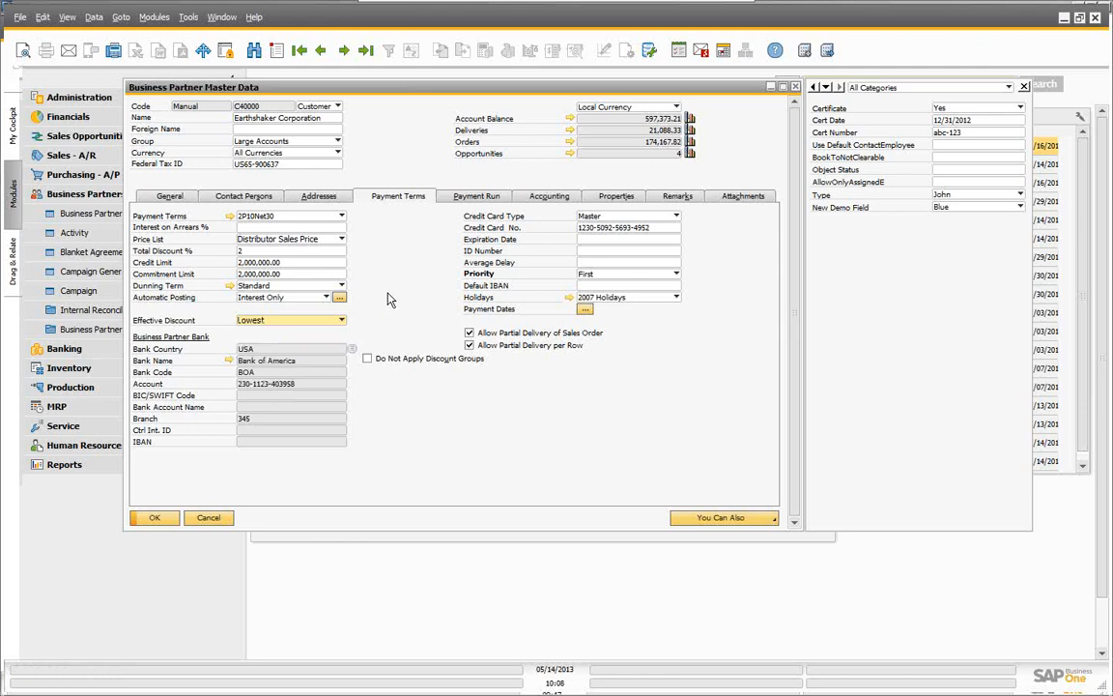
Step: Toggle the discount-groups exemption checkbox back off and close the record unsaved
left_click(367, 358)
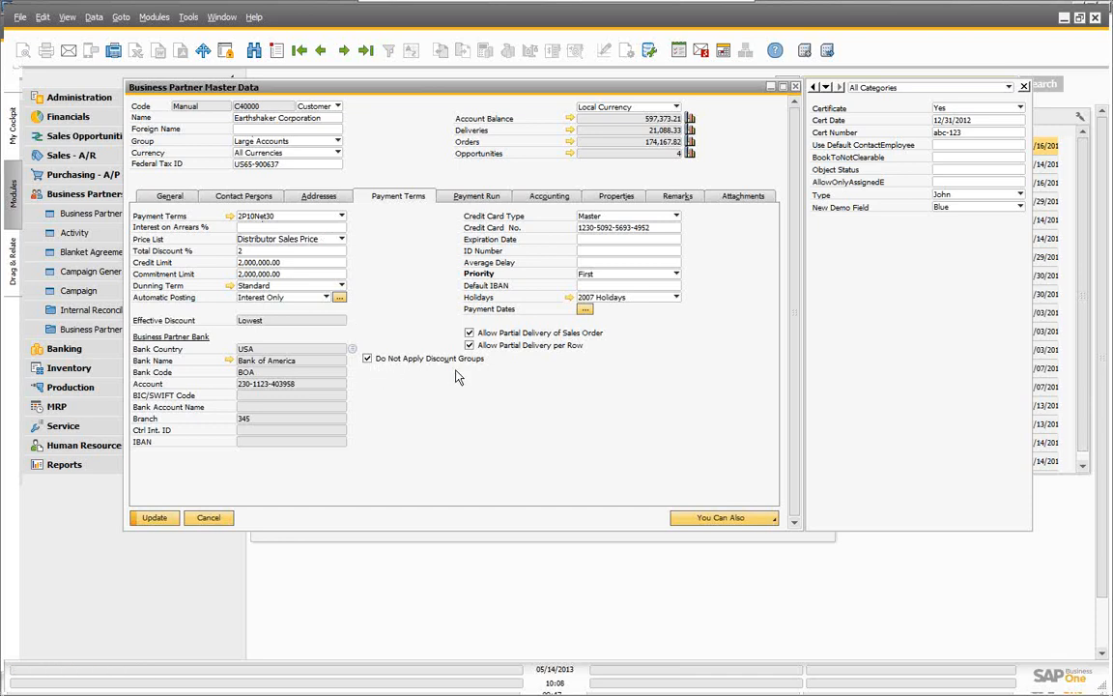
left_click(369, 362)
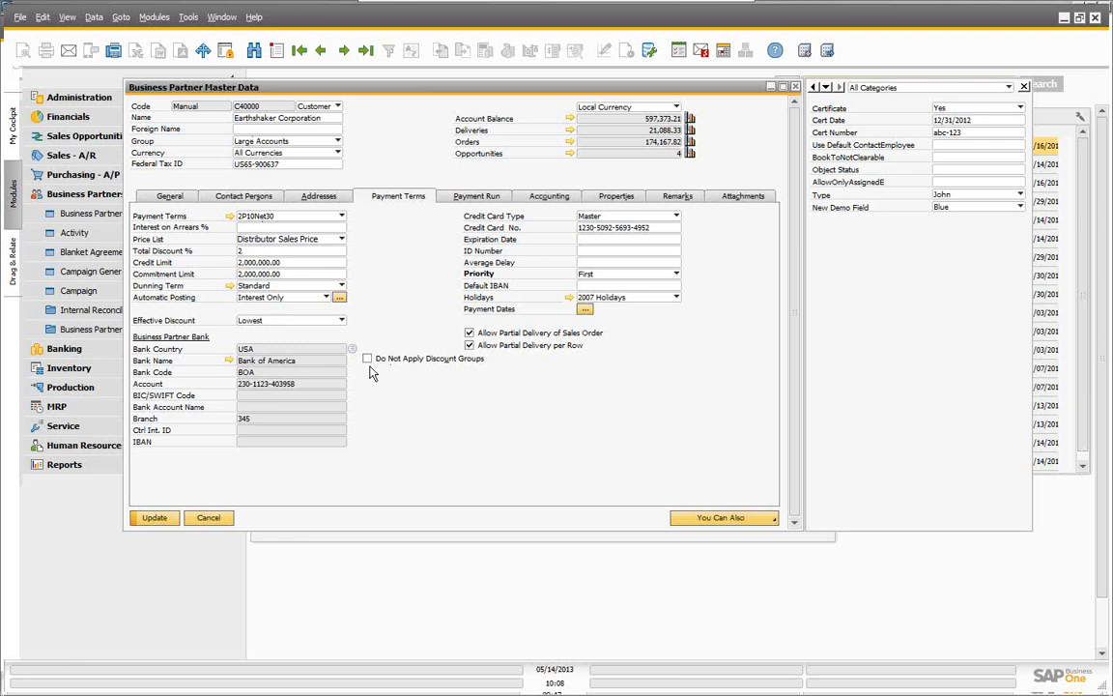
left_click(209, 519)
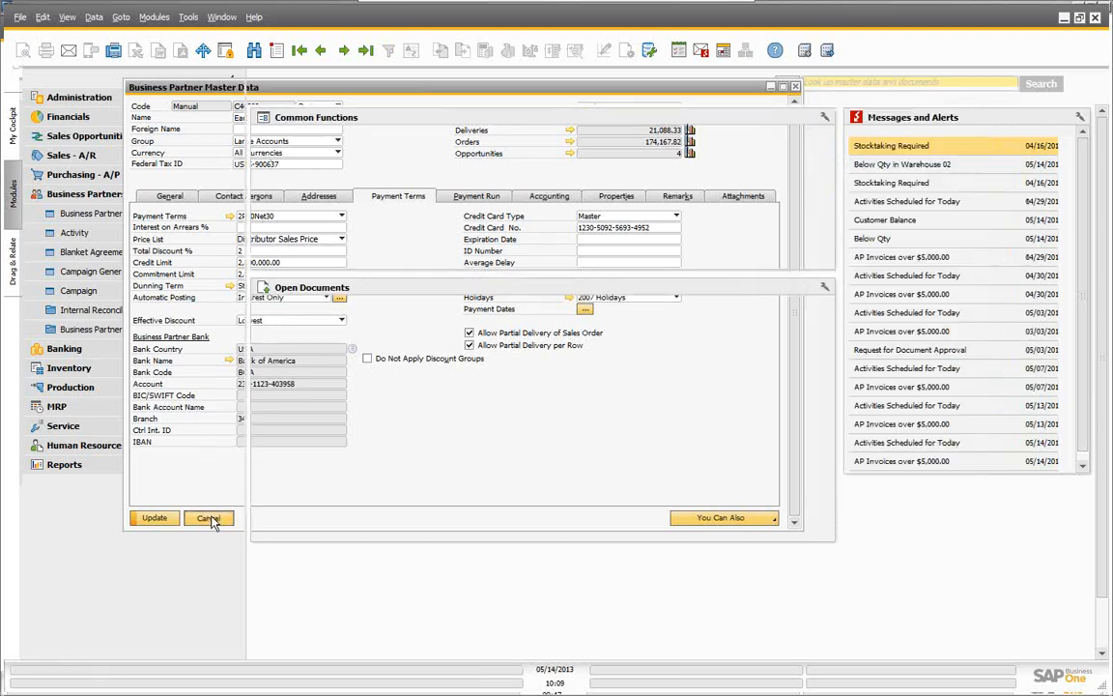
Step: Open Item Master Data, search item number 'p1' and load P11111 Printer Paper
left_click(101, 195)
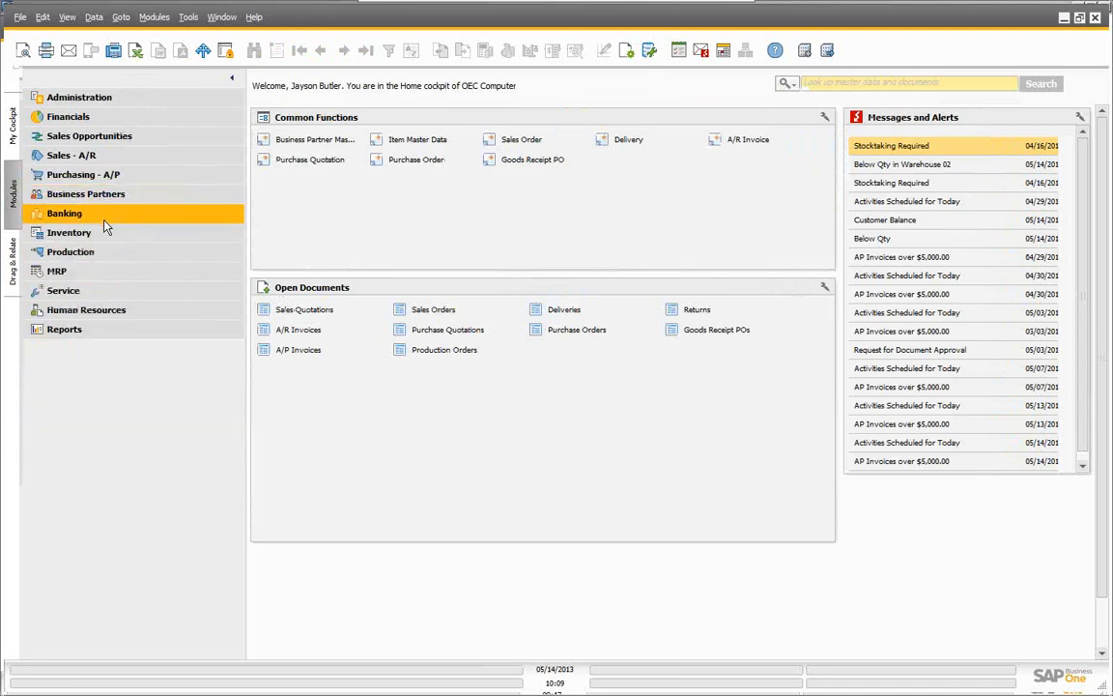
left_click(100, 237)
left_click(96, 251)
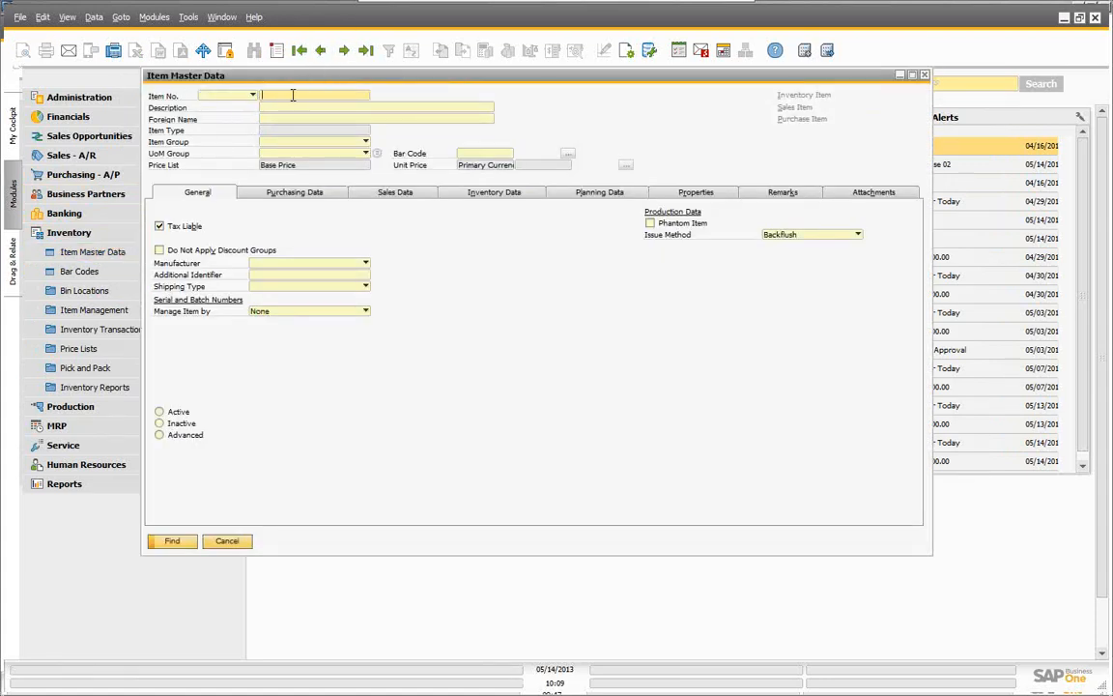
type("p1")
key("Tab")
left_click(135, 177)
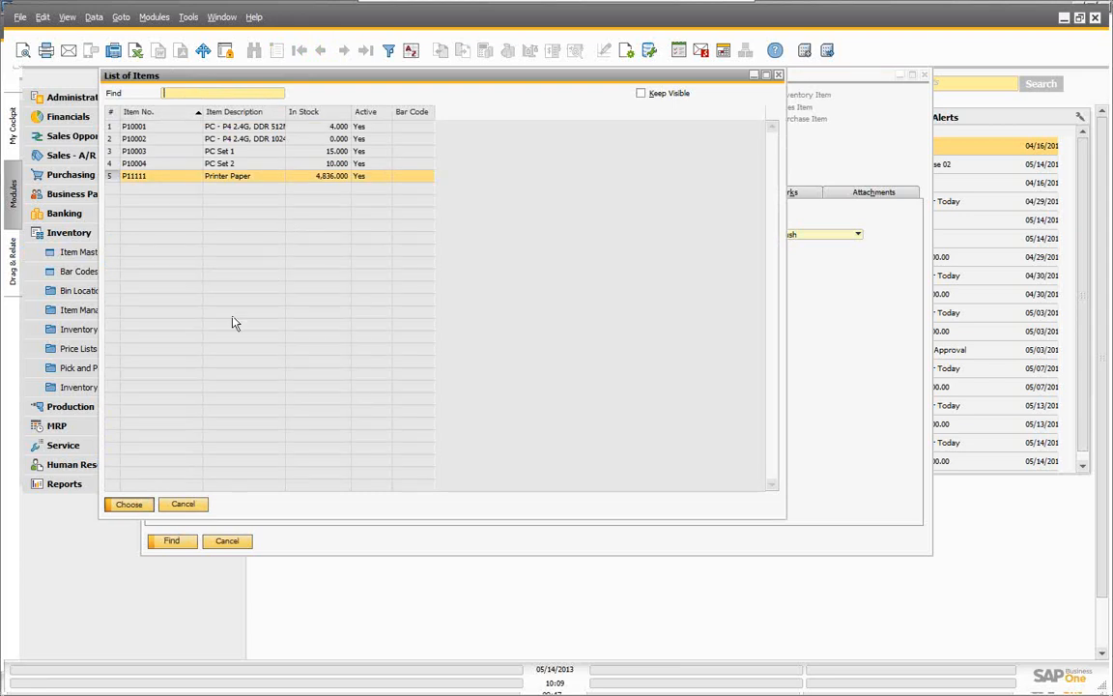
left_click(133, 504)
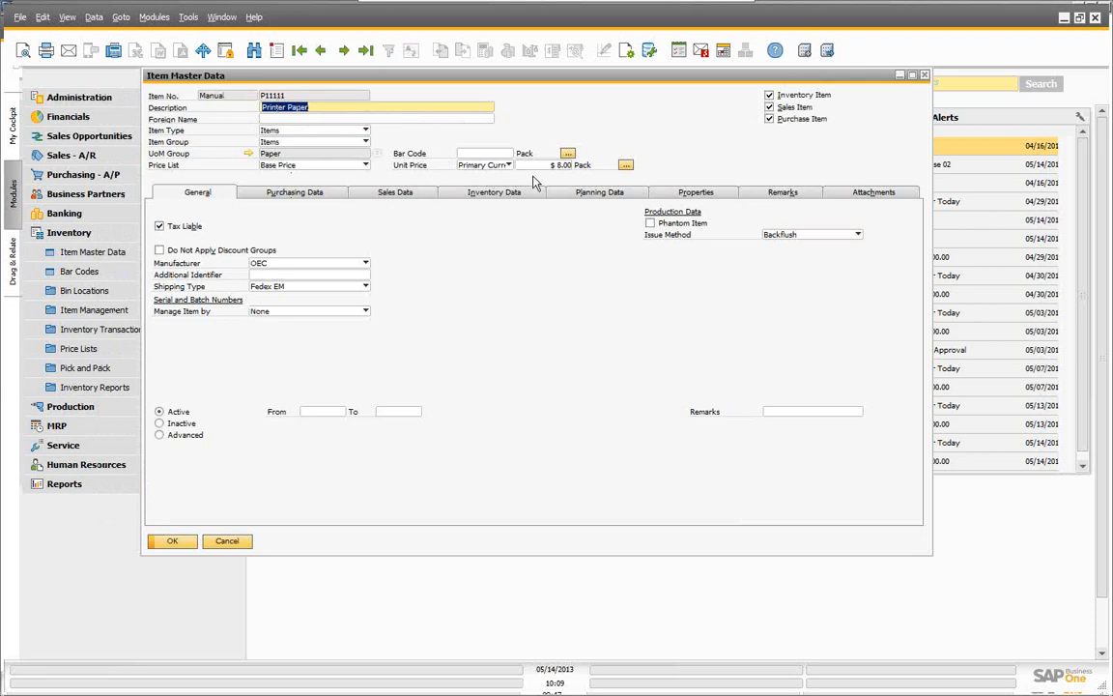
Step: Open the Paper UoM group definition (6 Pack, Carton 24, Pallet 48 Packs) and move it right
left_click(248, 155)
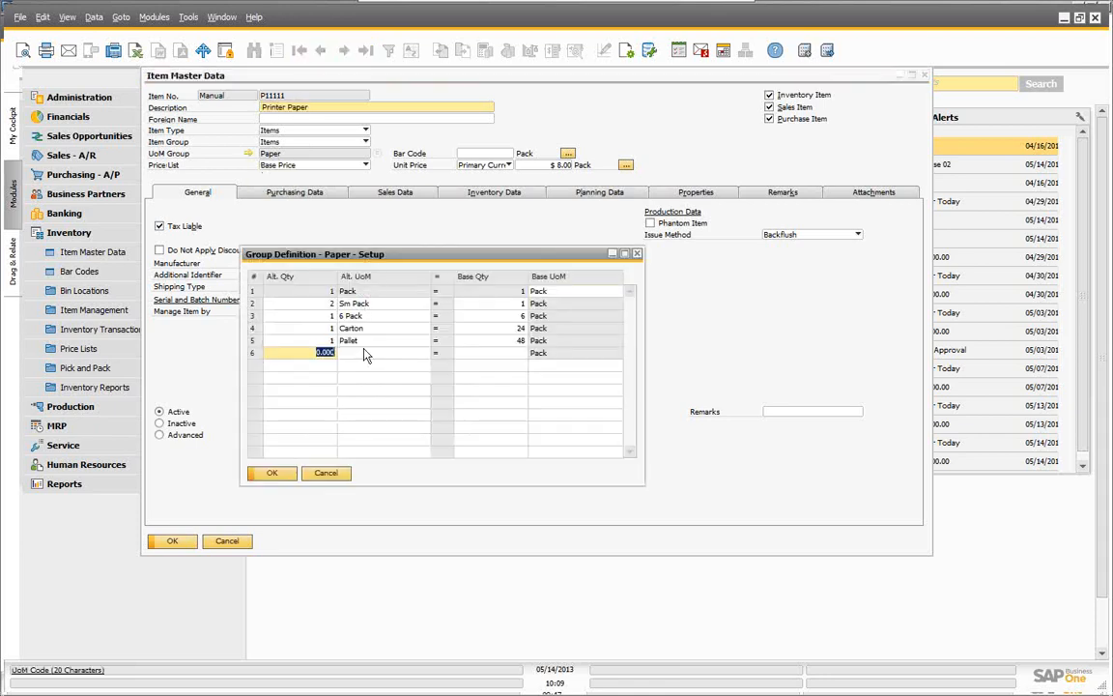
left_click_drag(440, 259, 670, 274)
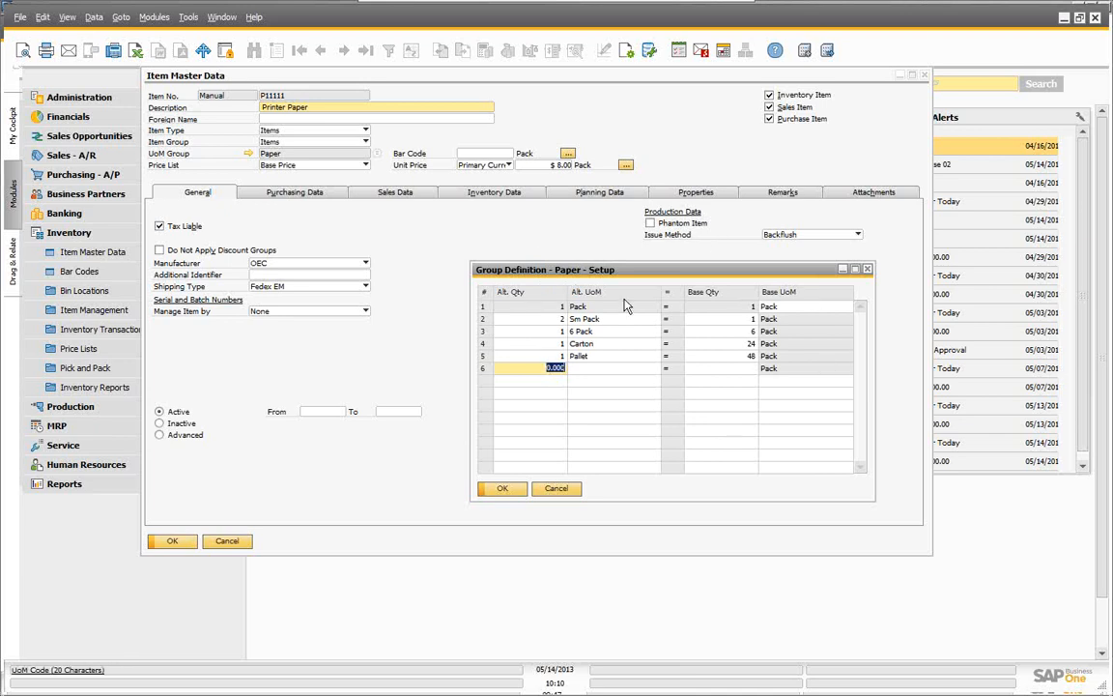
Step: Close the Paper group, check PC Set 2's Manual UoM group, then return to P11111
left_click(557, 490)
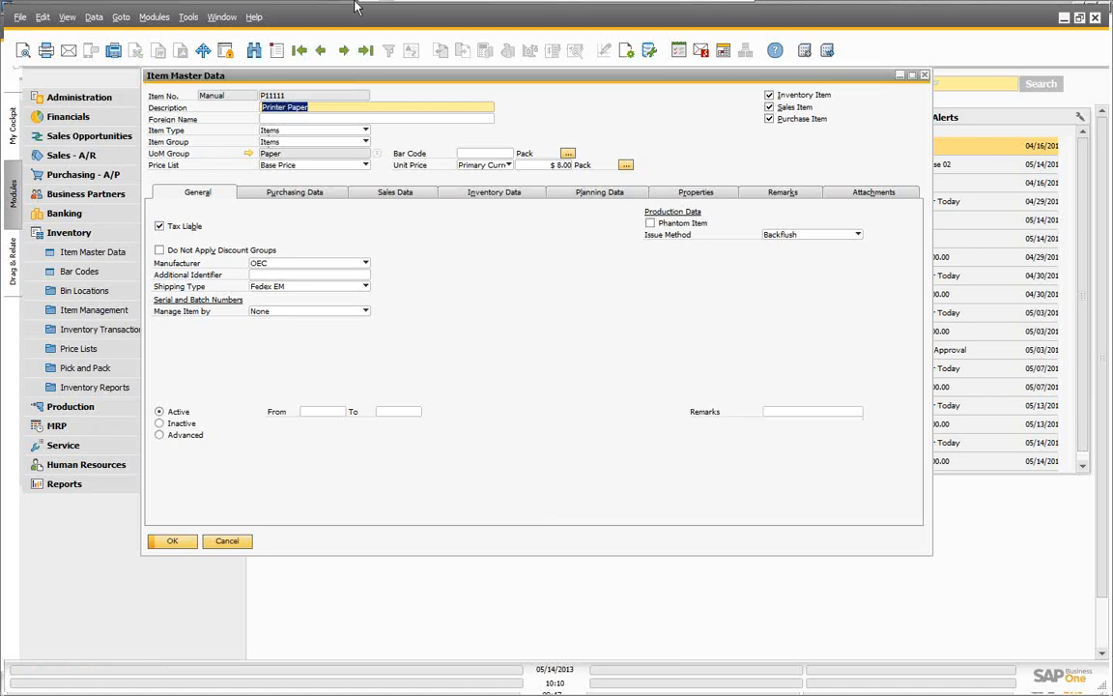
left_click(319, 53)
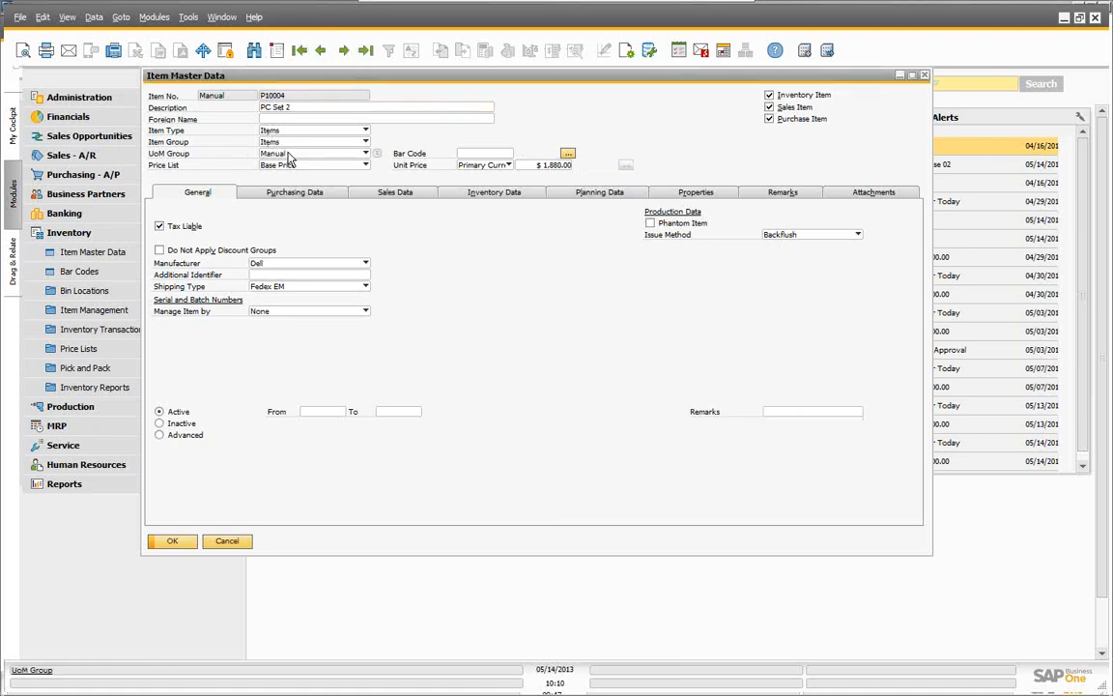
left_click(366, 155)
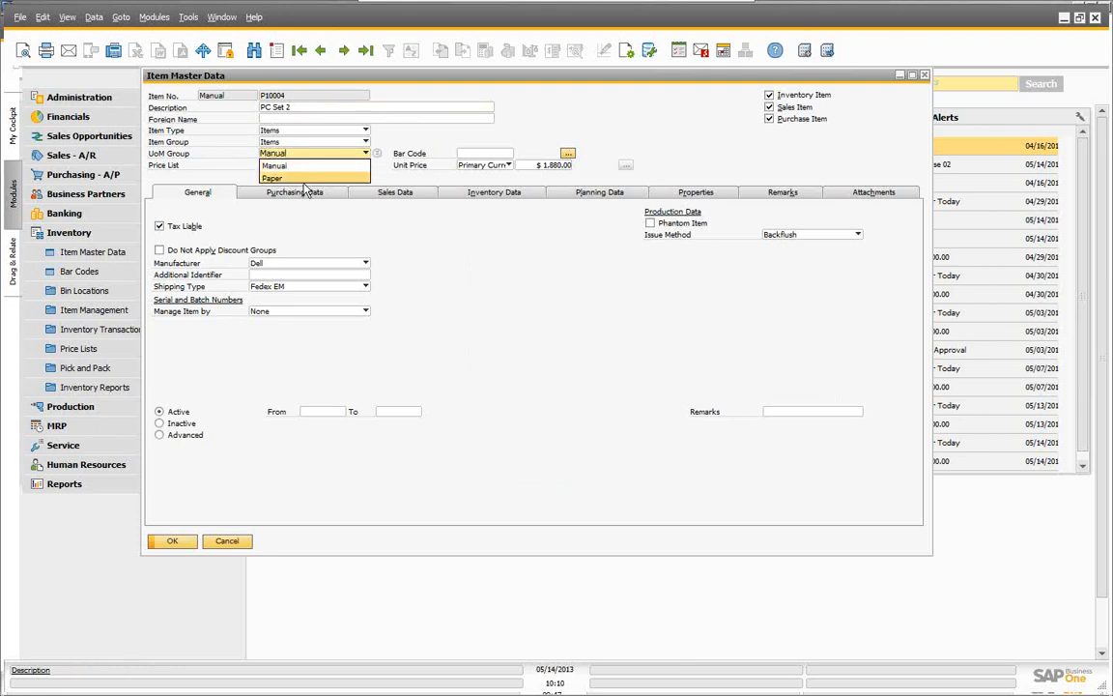
left_click(454, 258)
left_click(343, 51)
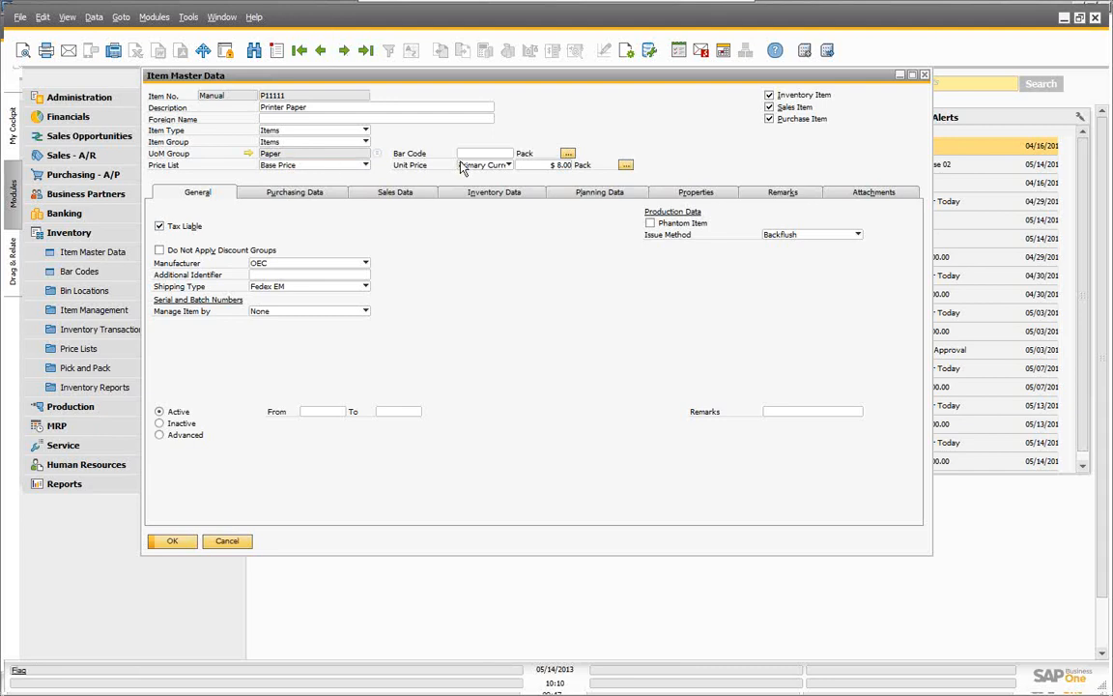
Step: Switch Printer Paper's price list from Discount Purchase Price to Regular Sales Price, $12.00 per Pack
left_click(365, 166)
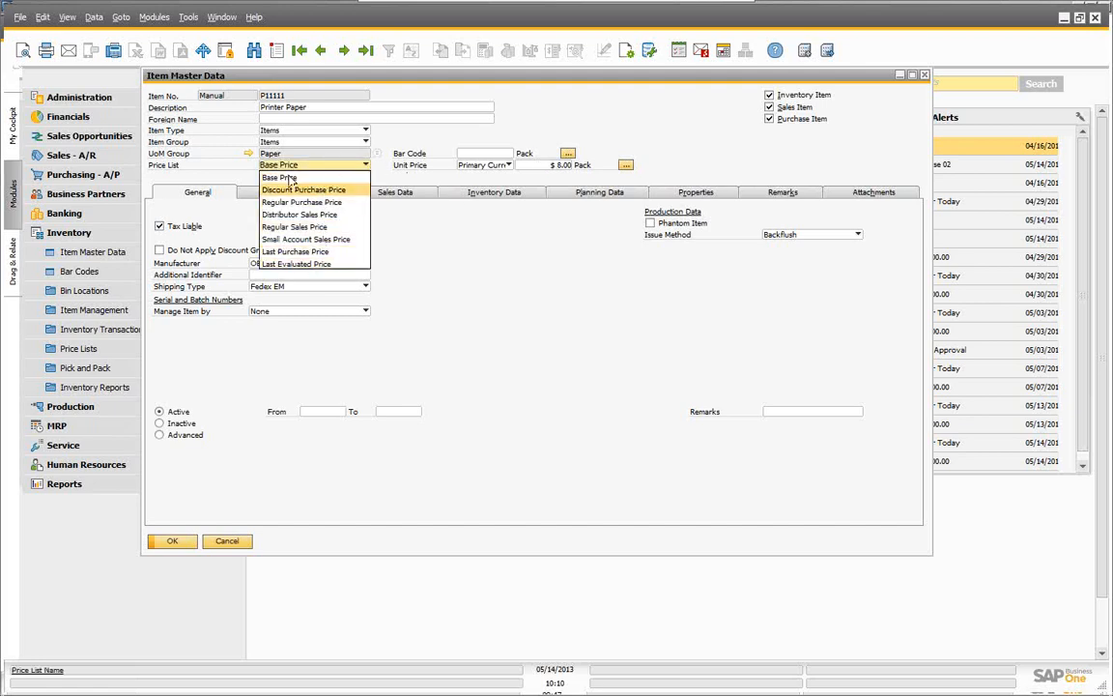
left_click(287, 190)
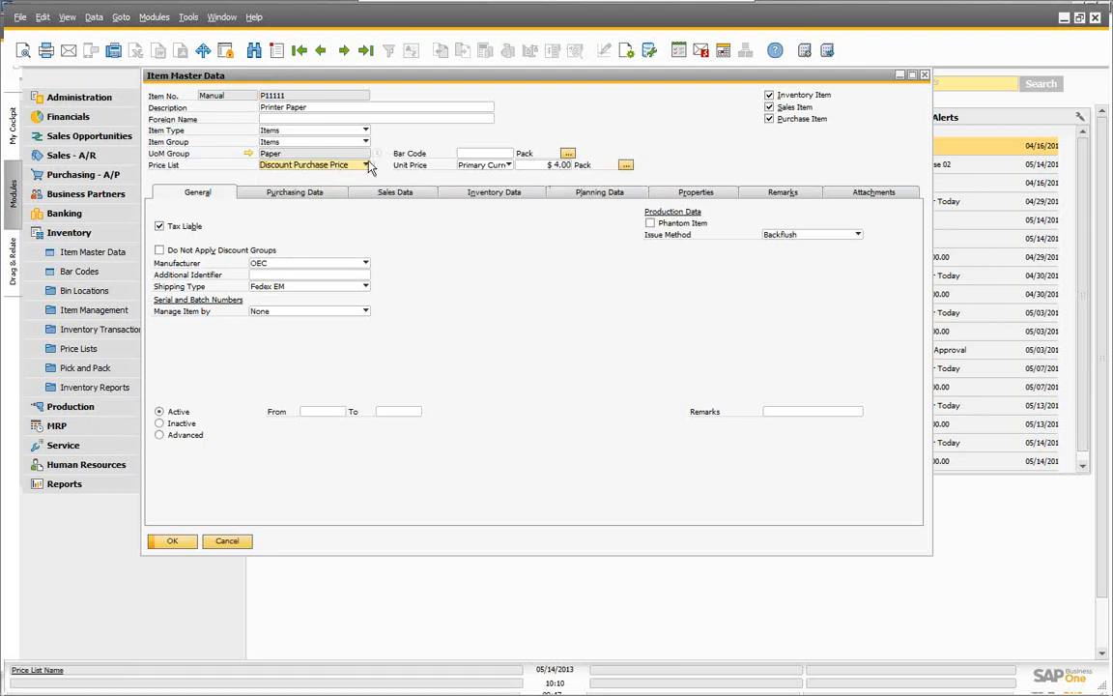
left_click(333, 164)
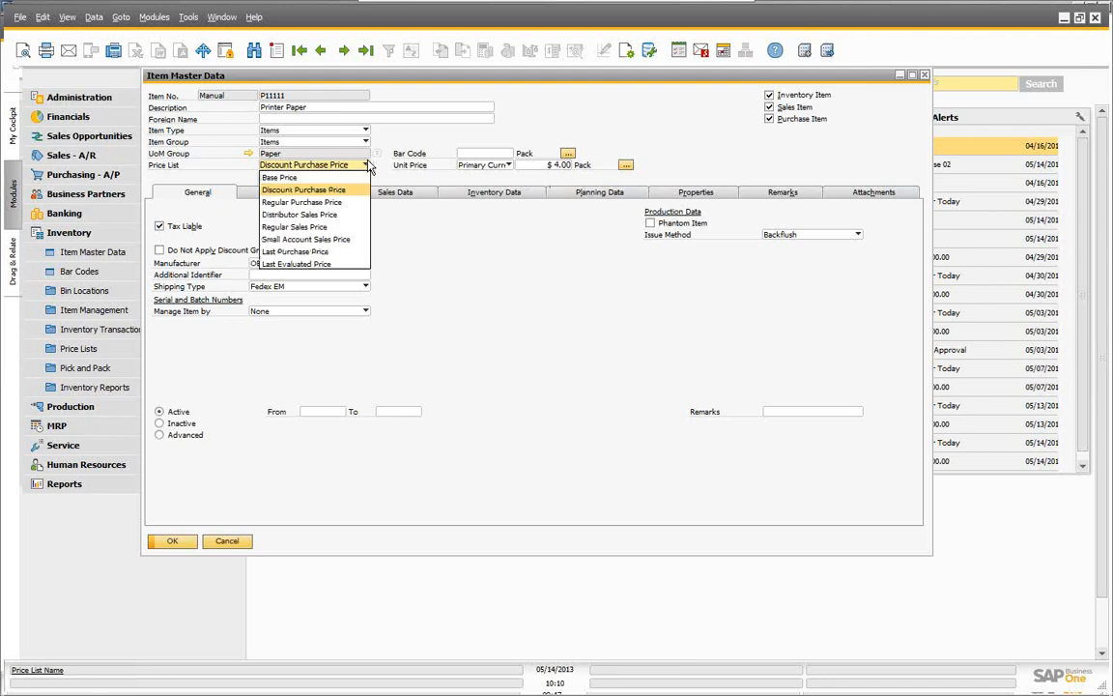
left_click(293, 227)
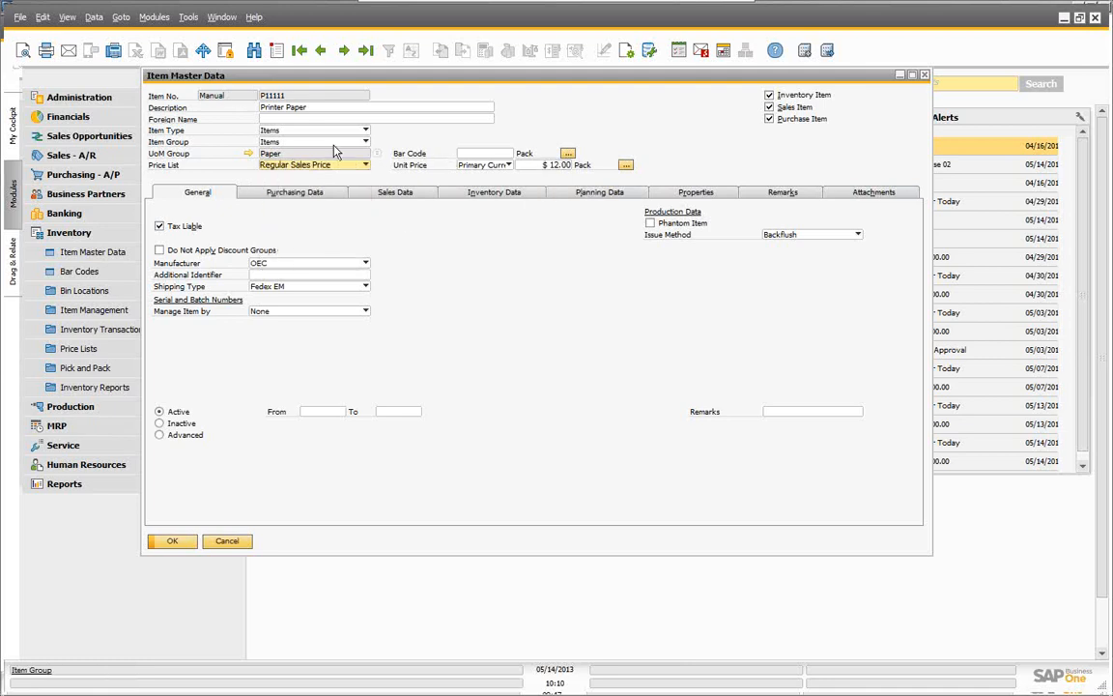
left_click(508, 165)
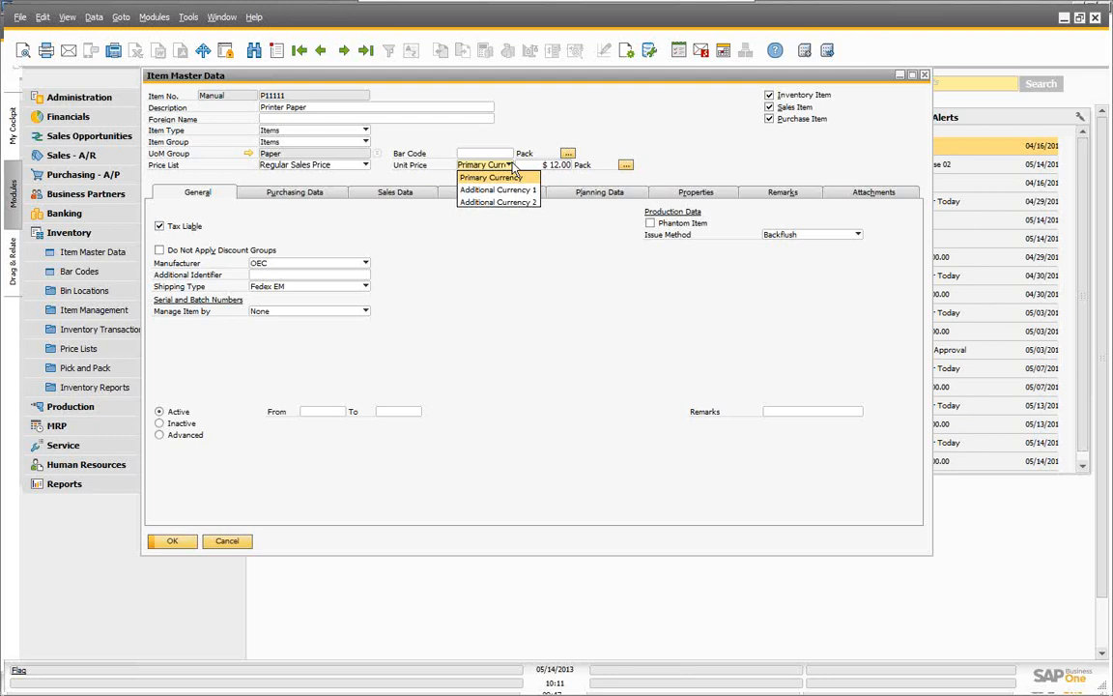
Step: Set the Regular Sales Price in Additional Currency 2 to CAN 10.00
left_click(498, 189)
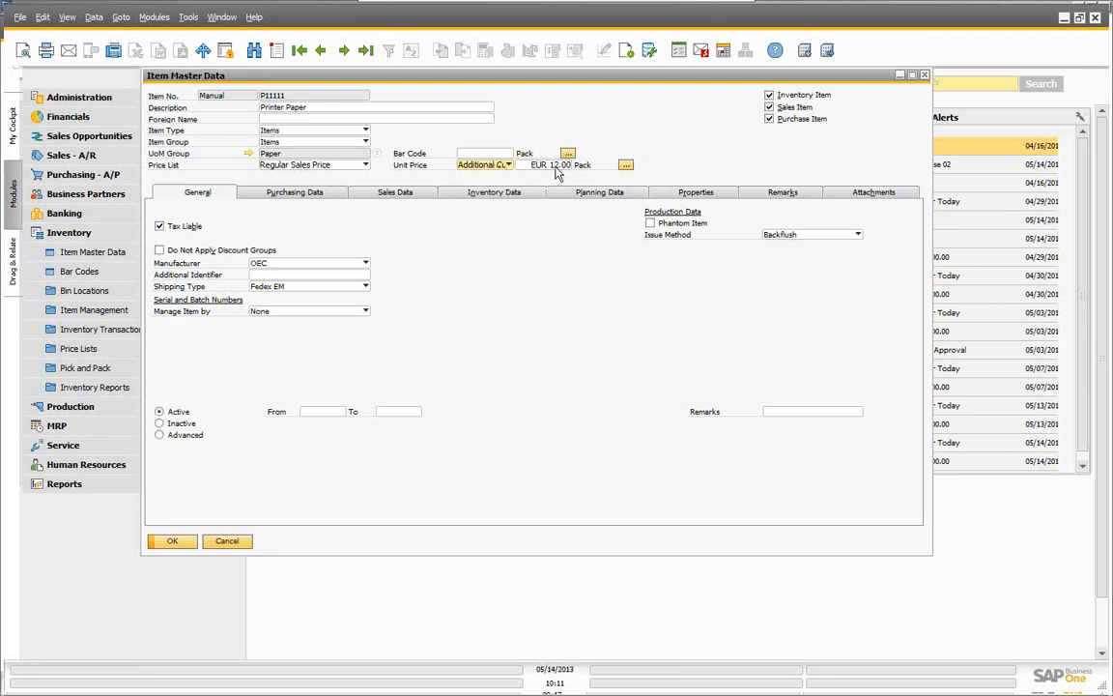
left_click(471, 164)
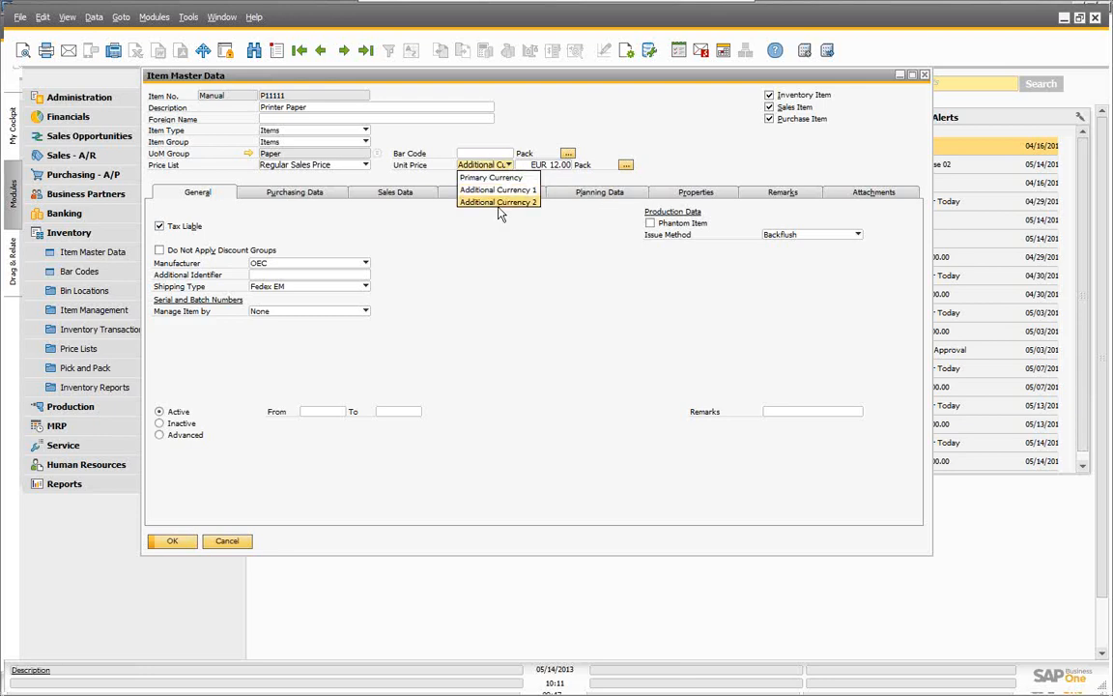
left_click(498, 203)
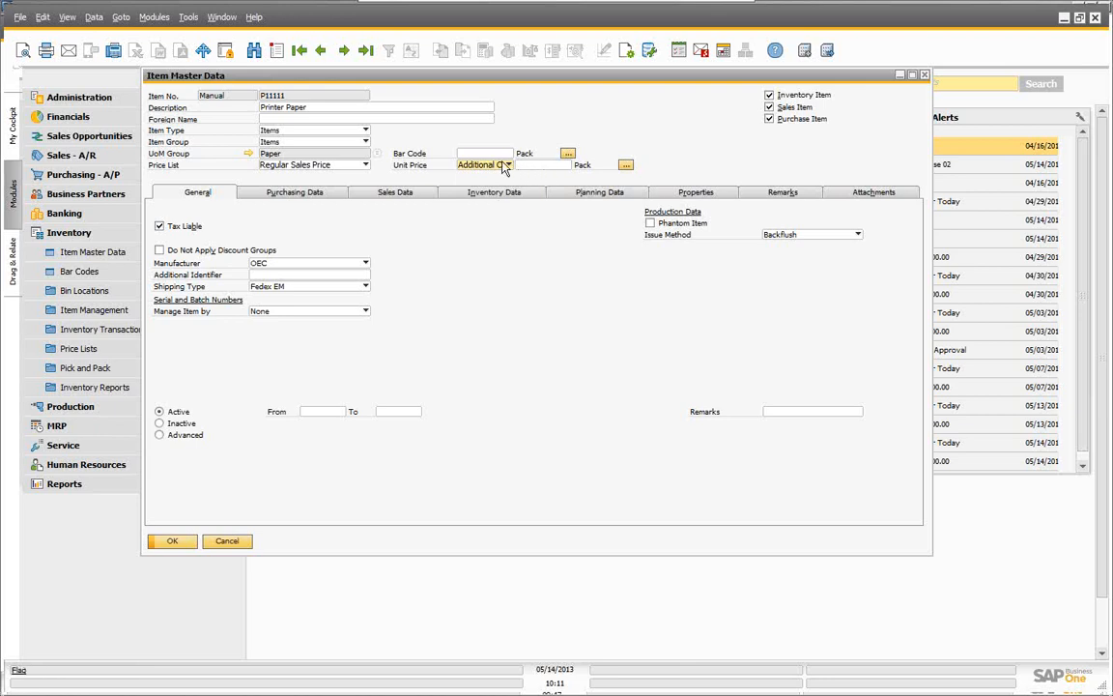
left_click(545, 166)
type("10")
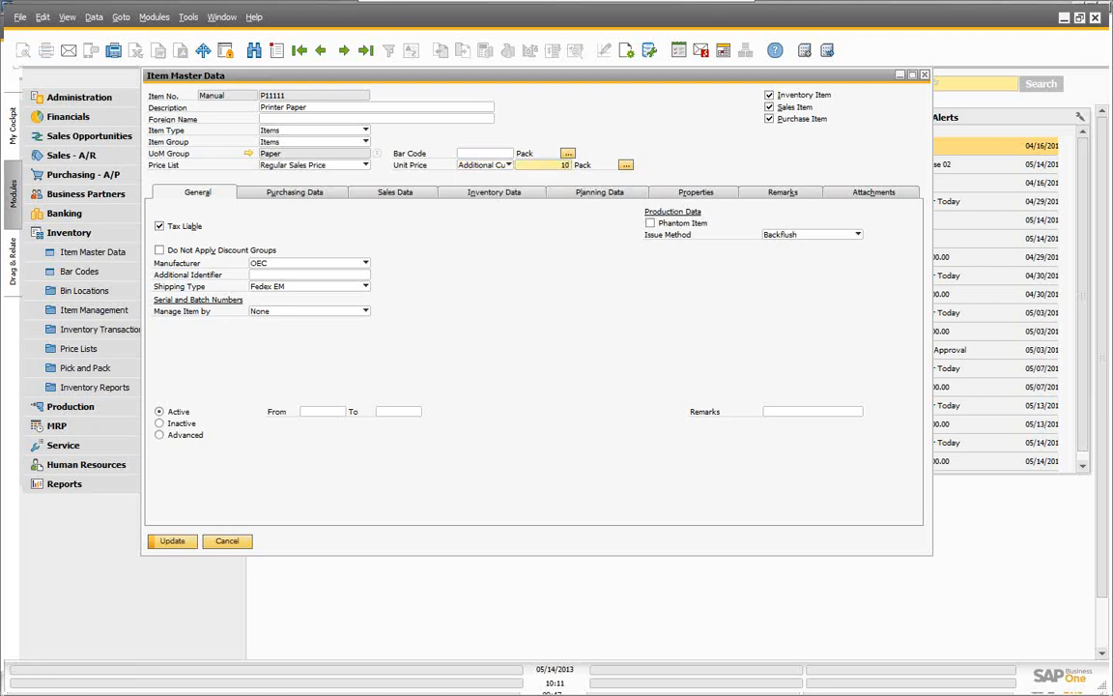
type("CAN")
key("Tab")
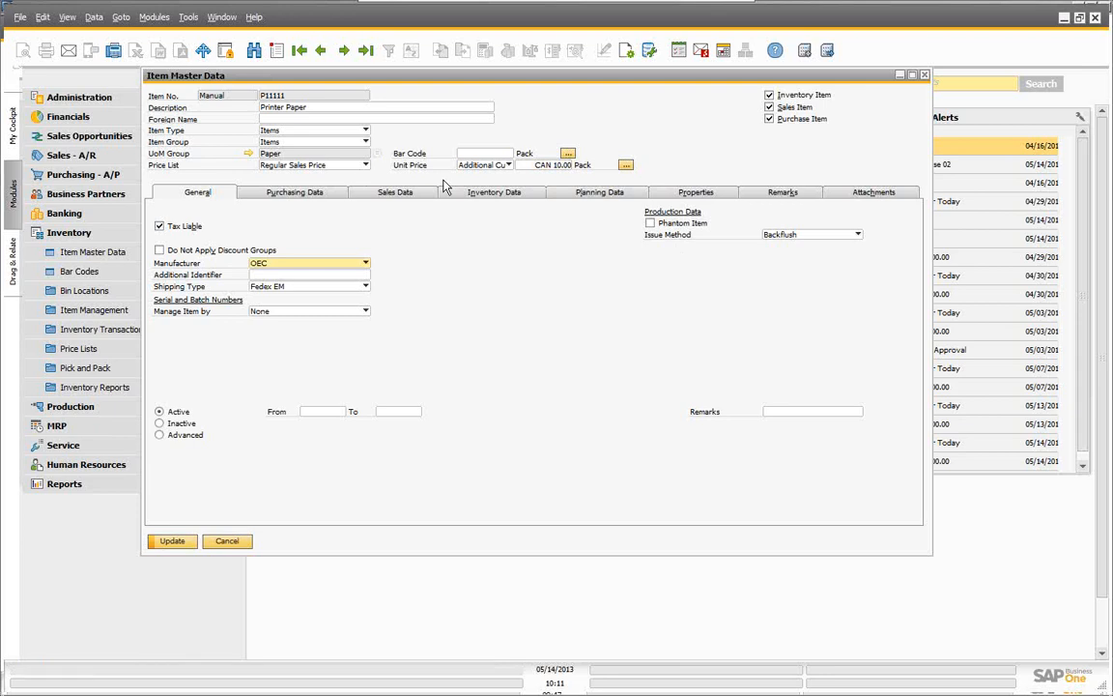
Step: Check the price by switching between the primary currency, euros and Canadian dollars
left_click(510, 165)
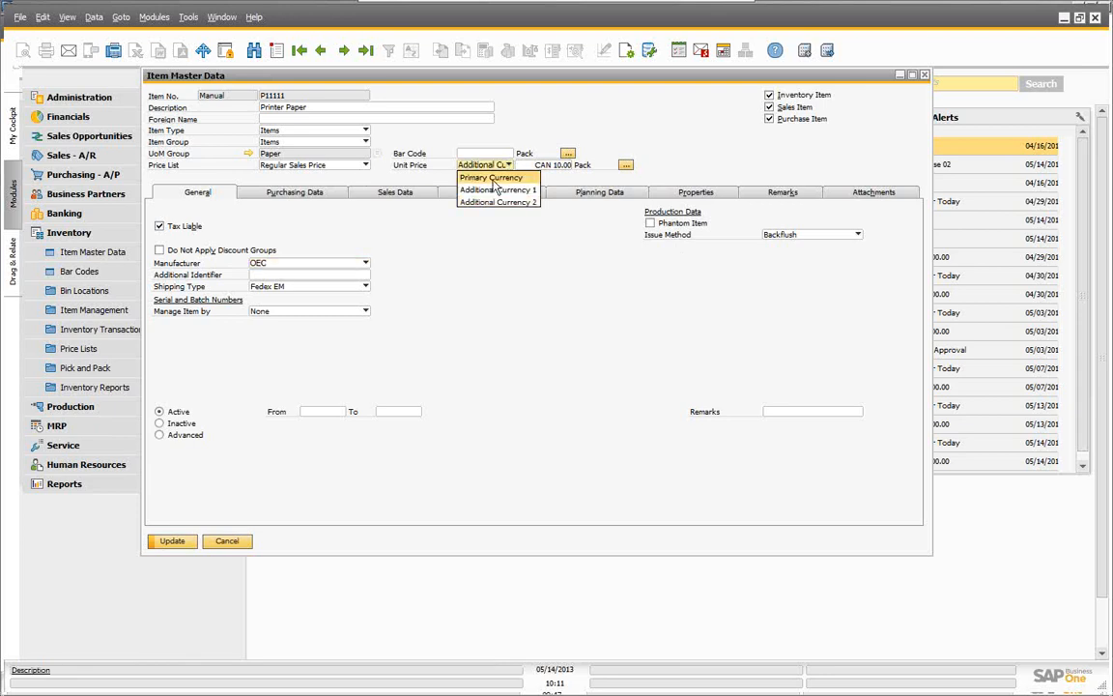
left_click(474, 177)
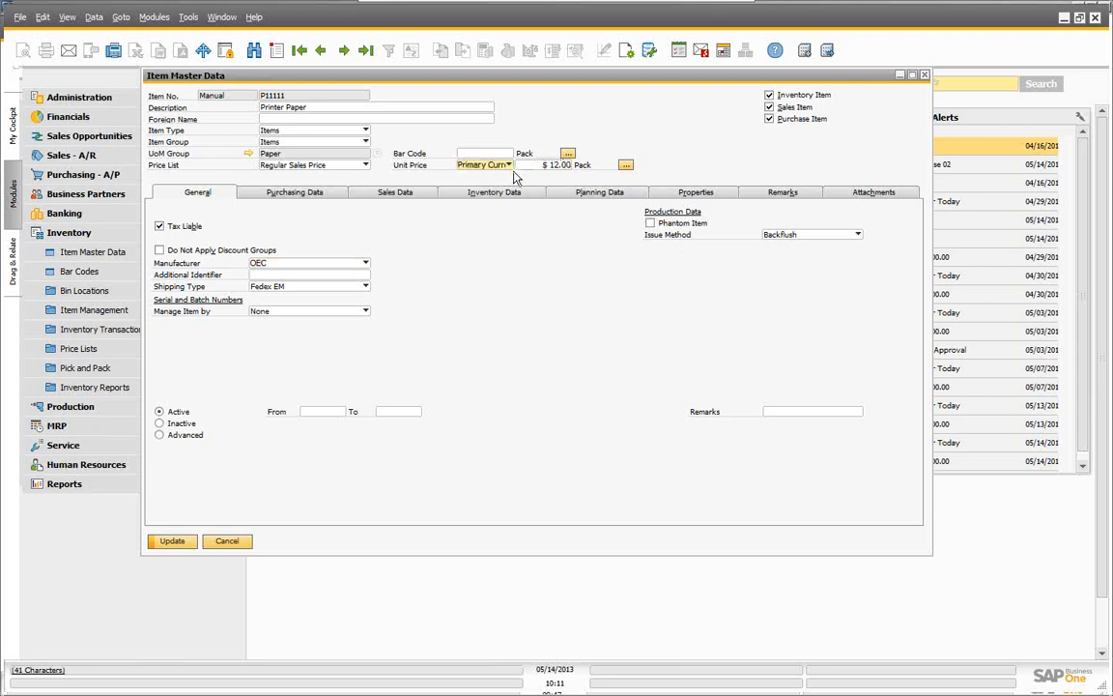
left_click(511, 167)
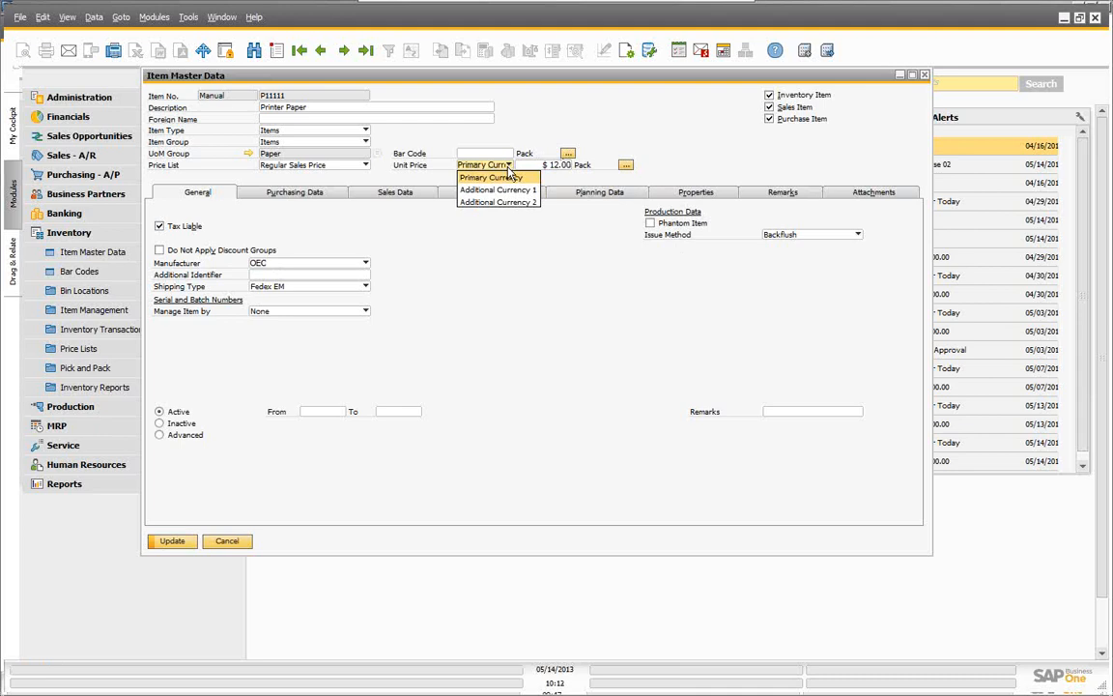
left_click(456, 187)
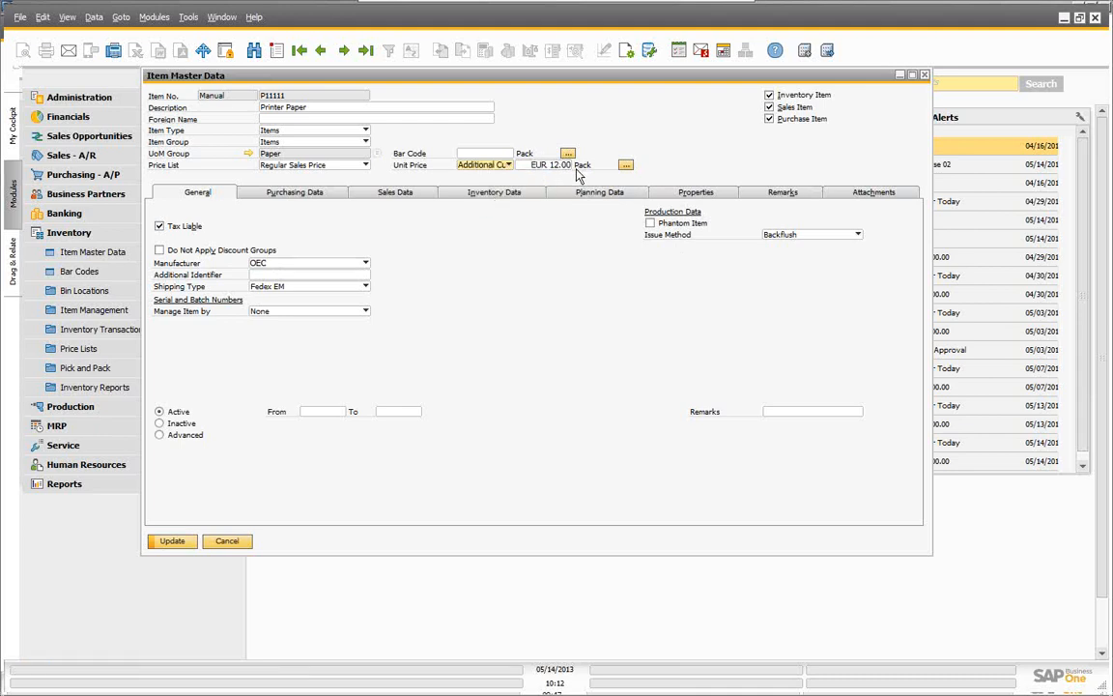
left_click(510, 167)
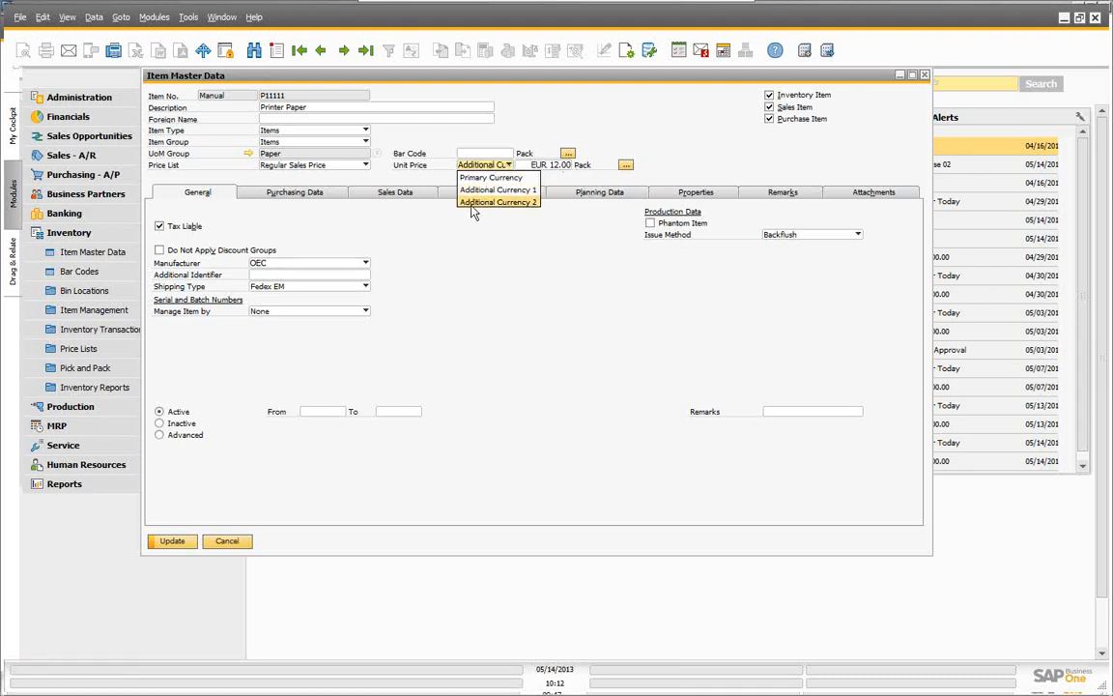
left_click(471, 199)
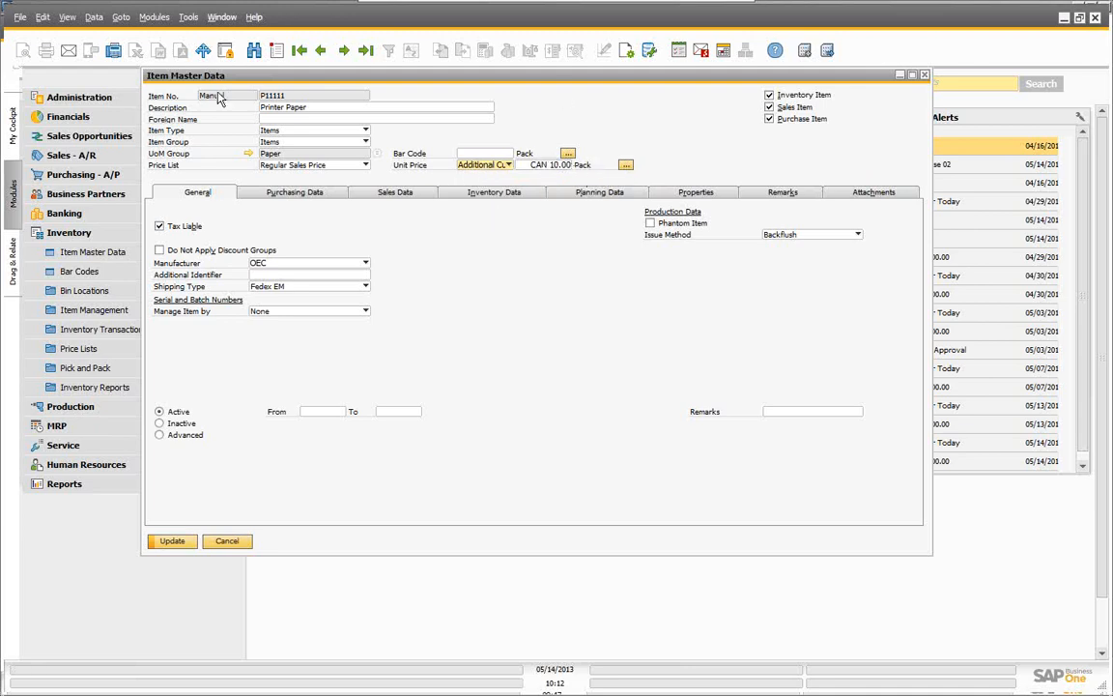
Step: Open the Pack UoM prices ($12.00, EUR 12.00, CAN 10.00) and widen the window to show Auto
left_click(625, 166)
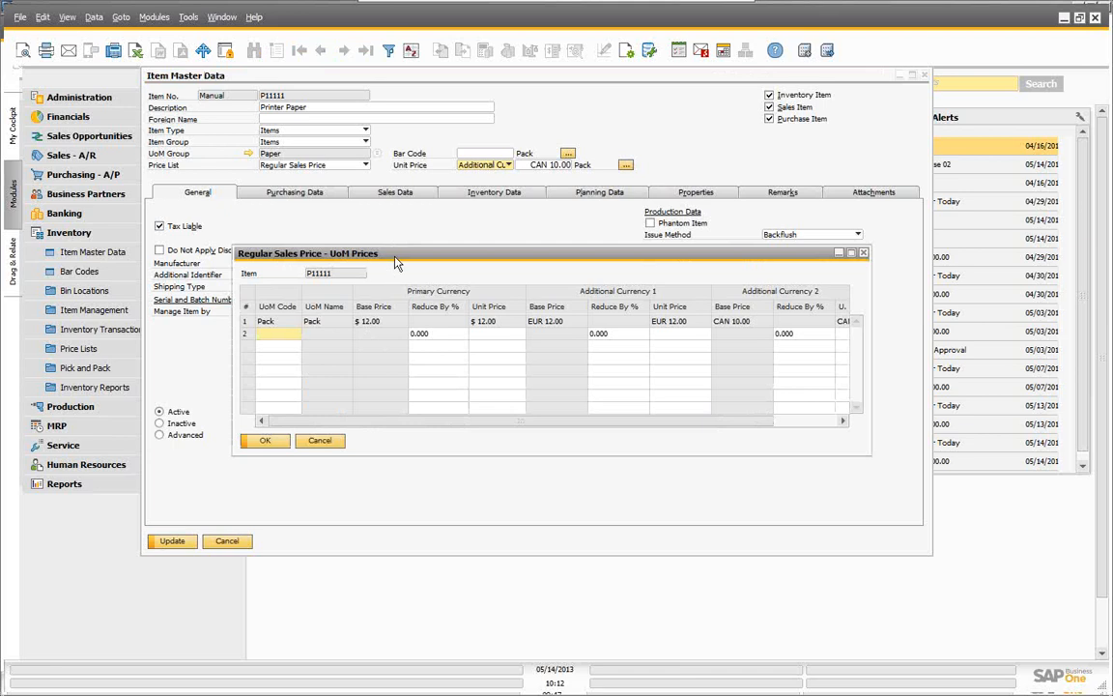
left_click_drag(354, 252, 285, 249)
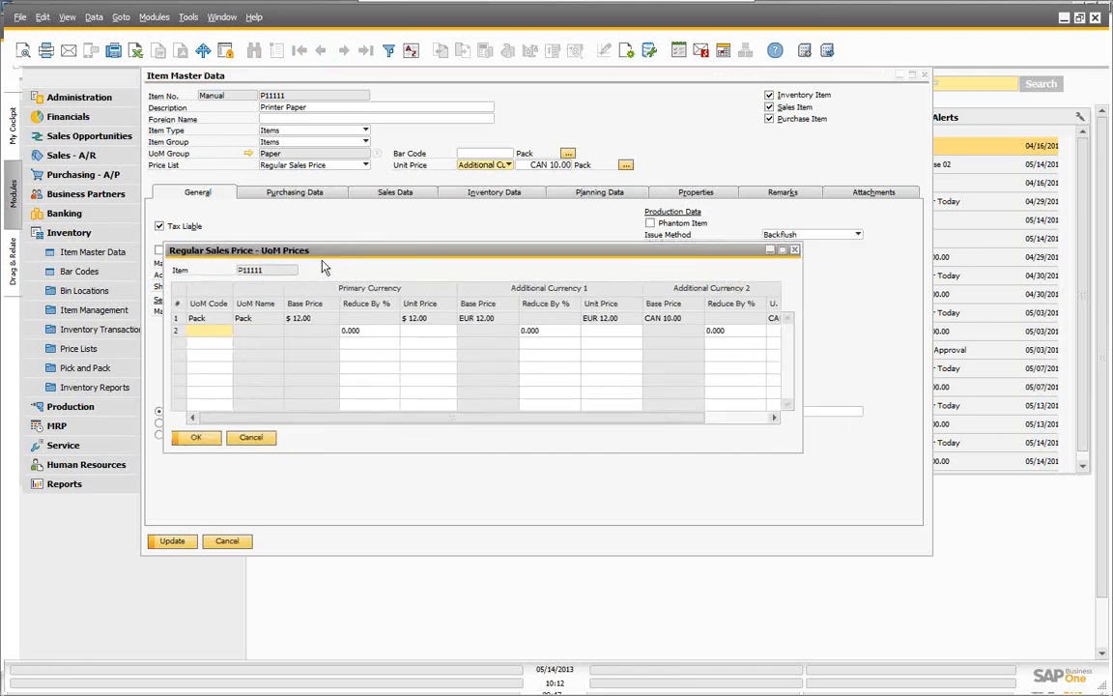
left_click_drag(354, 259, 411, 267)
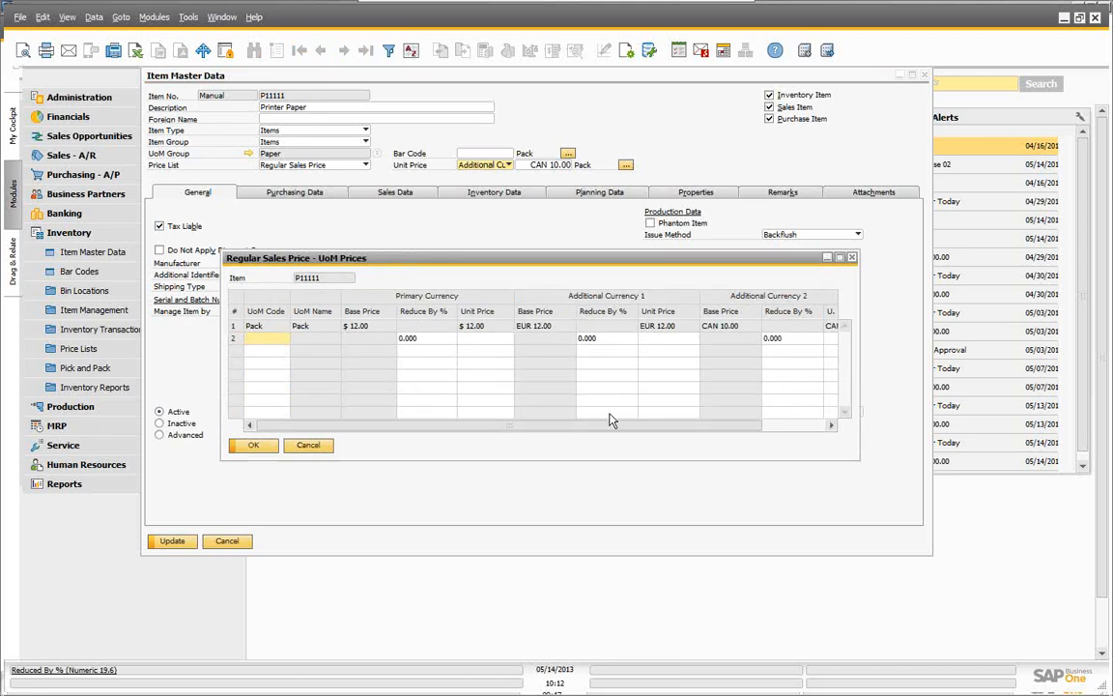
left_click_drag(534, 263, 461, 256)
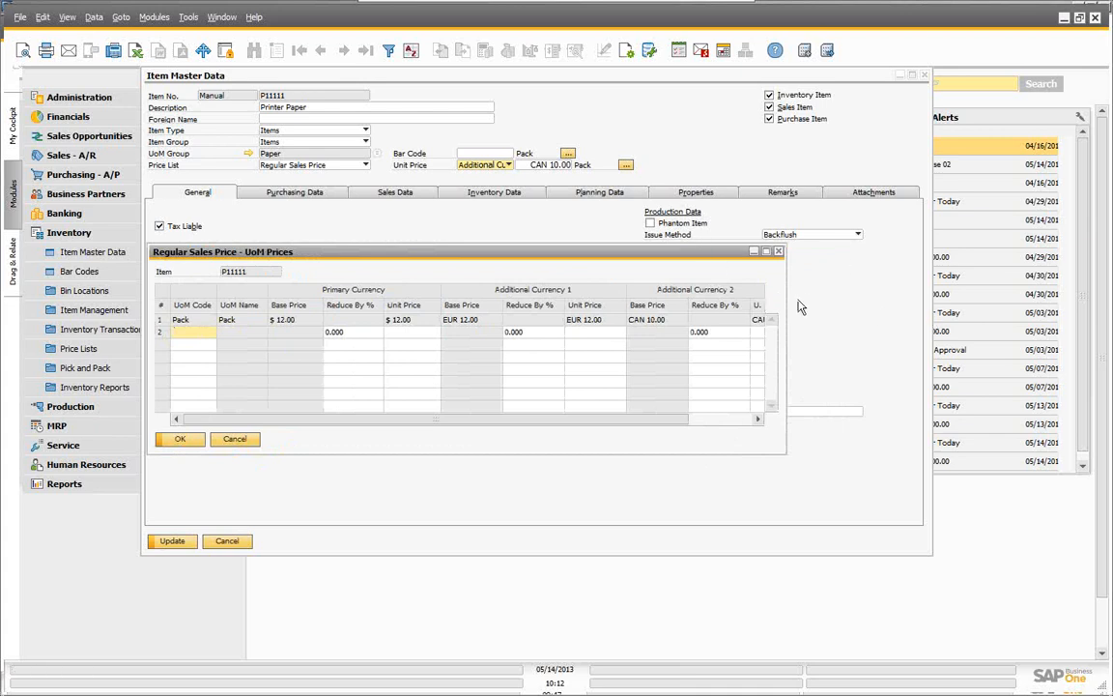
left_click_drag(786, 290, 992, 290)
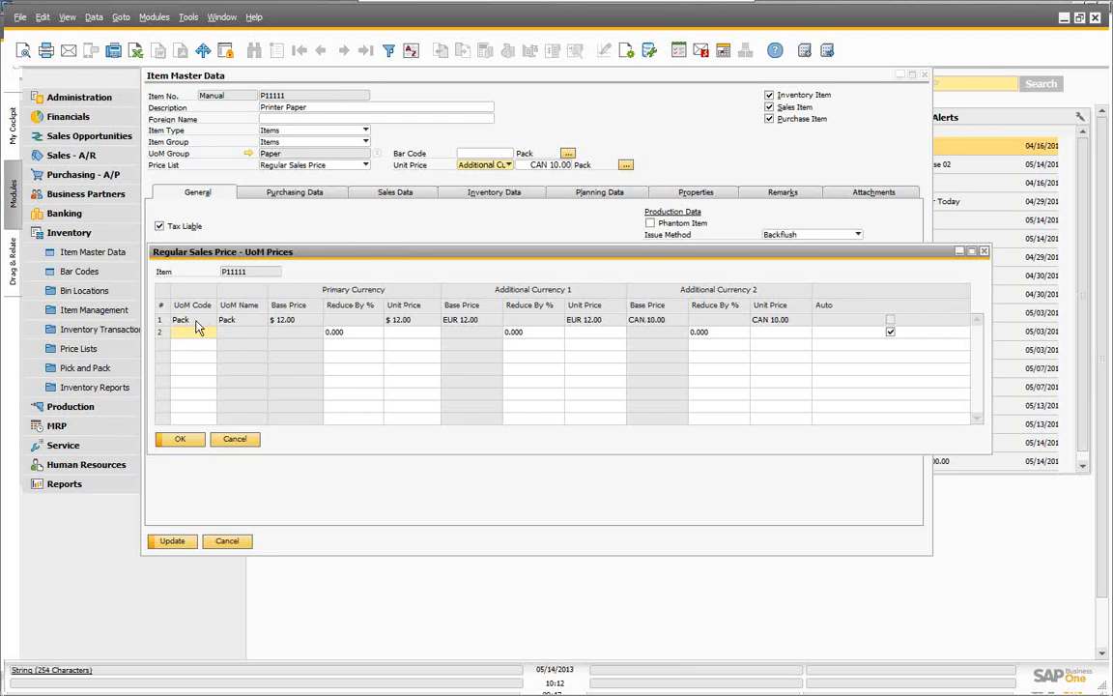
Step: Add a 6 Pack unit priced at $65.00 and EUR 65.00 and apply the UoM prices
key("Tab")
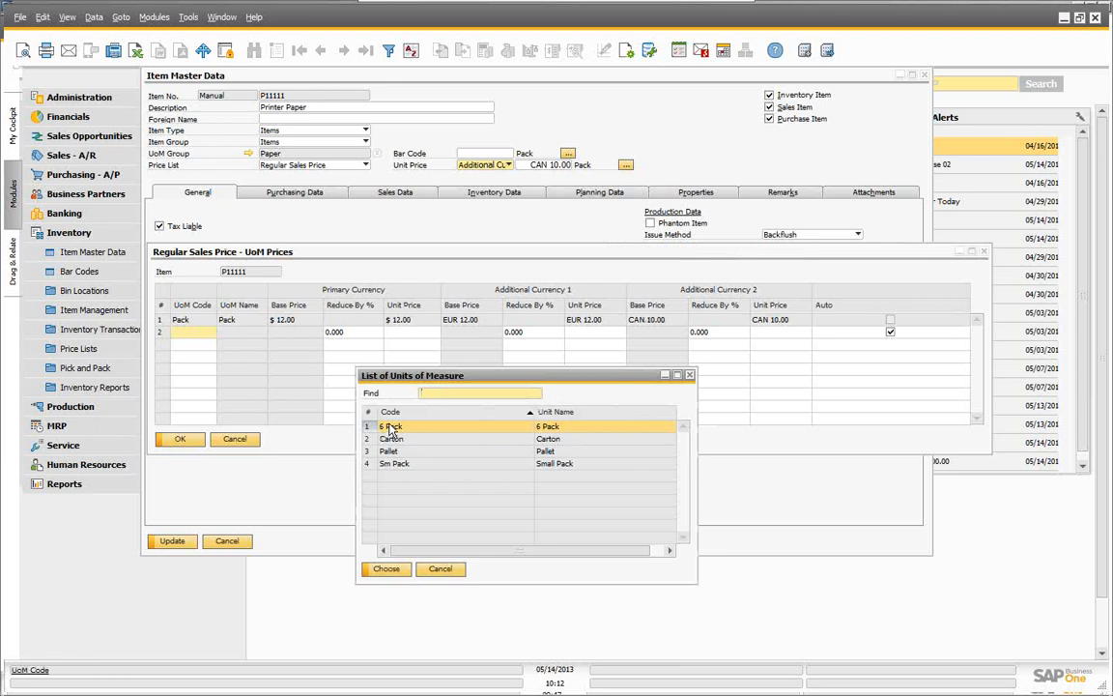
left_click(387, 571)
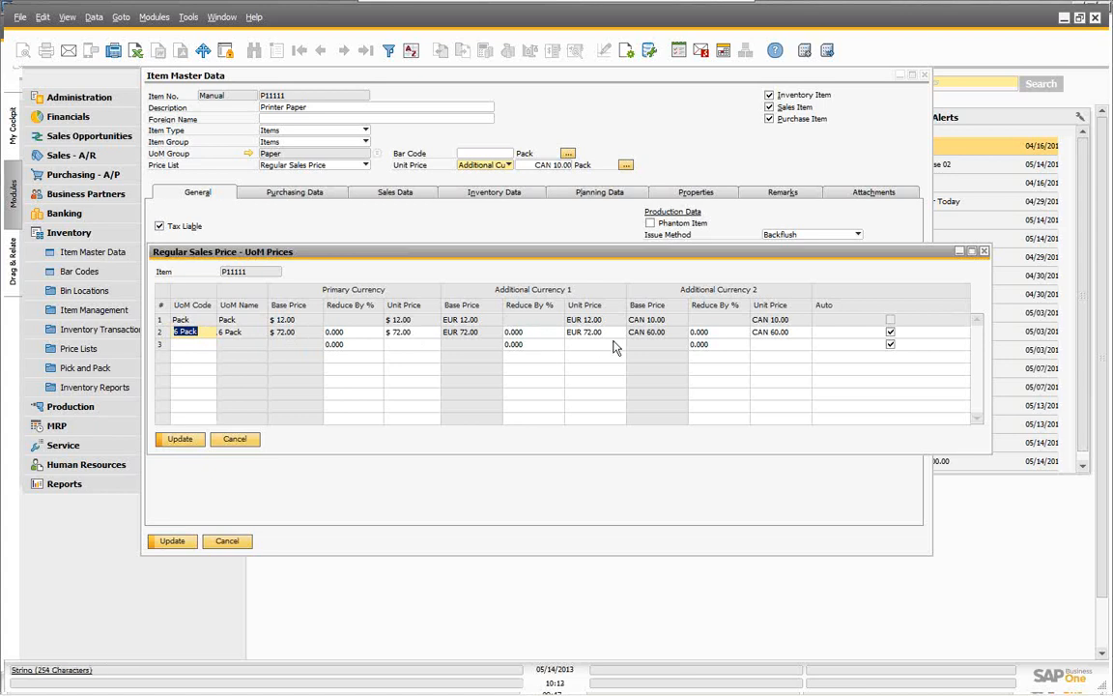
left_click(412, 333)
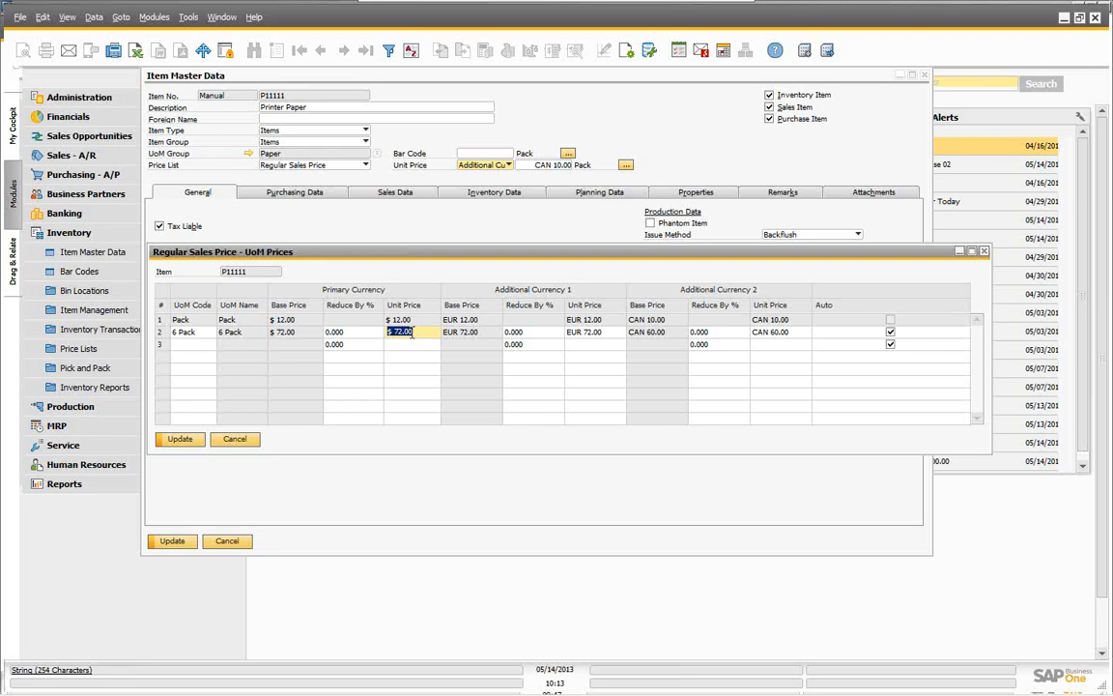
type("65")
key("Tab")
key("Tab")
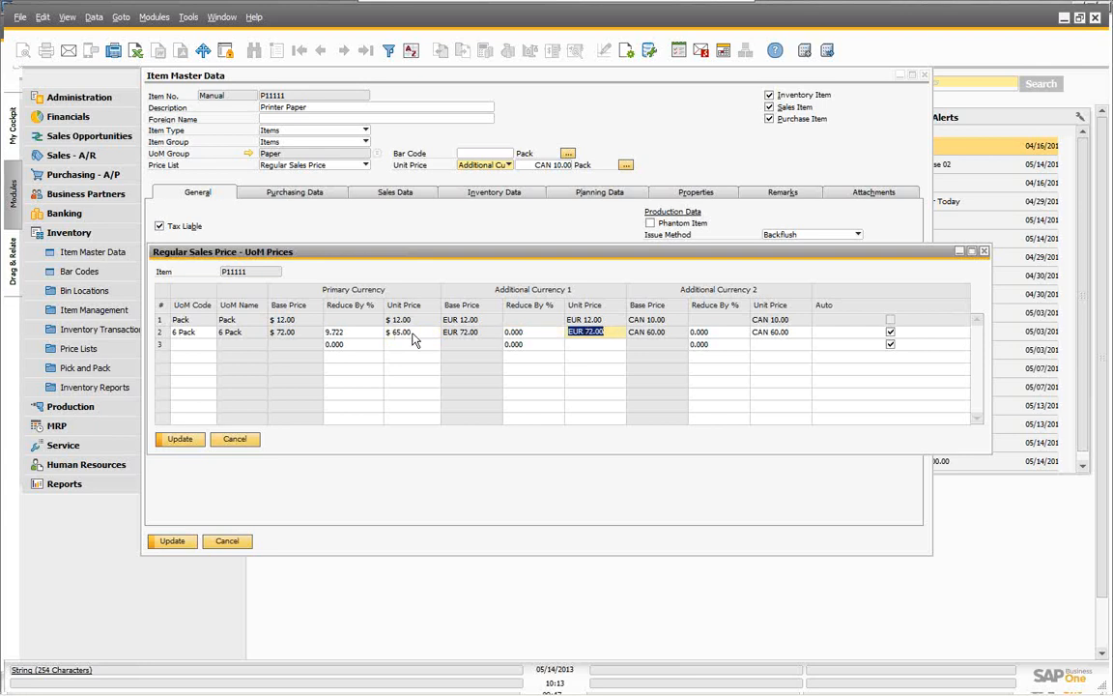
type("65EUR")
key("Tab")
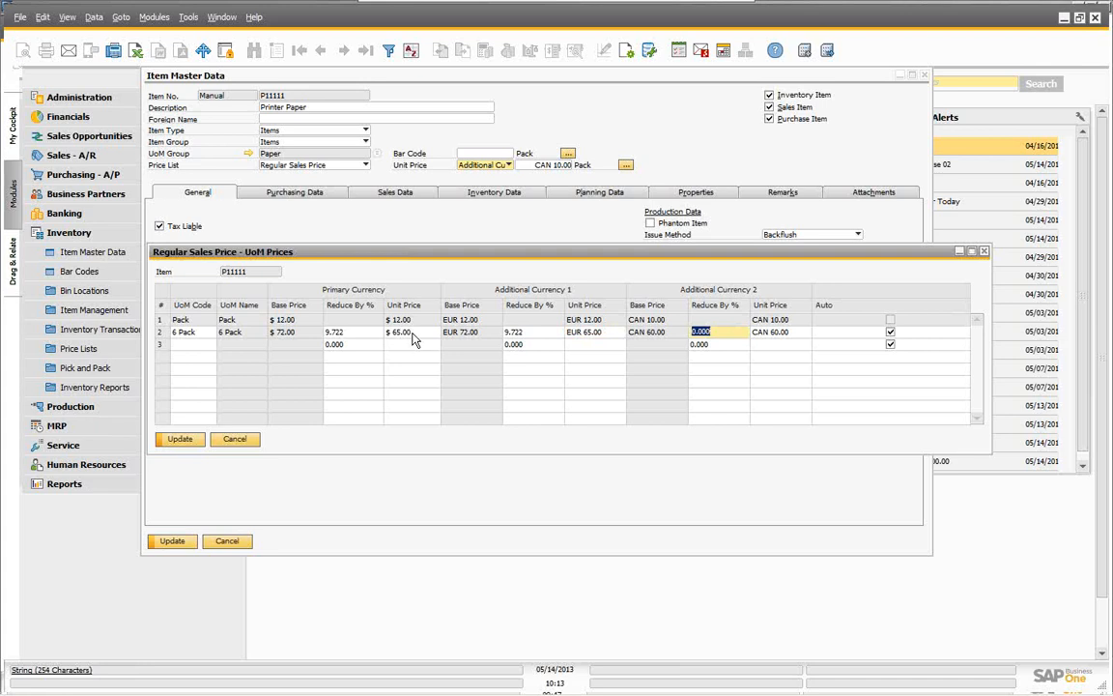
key("Tab")
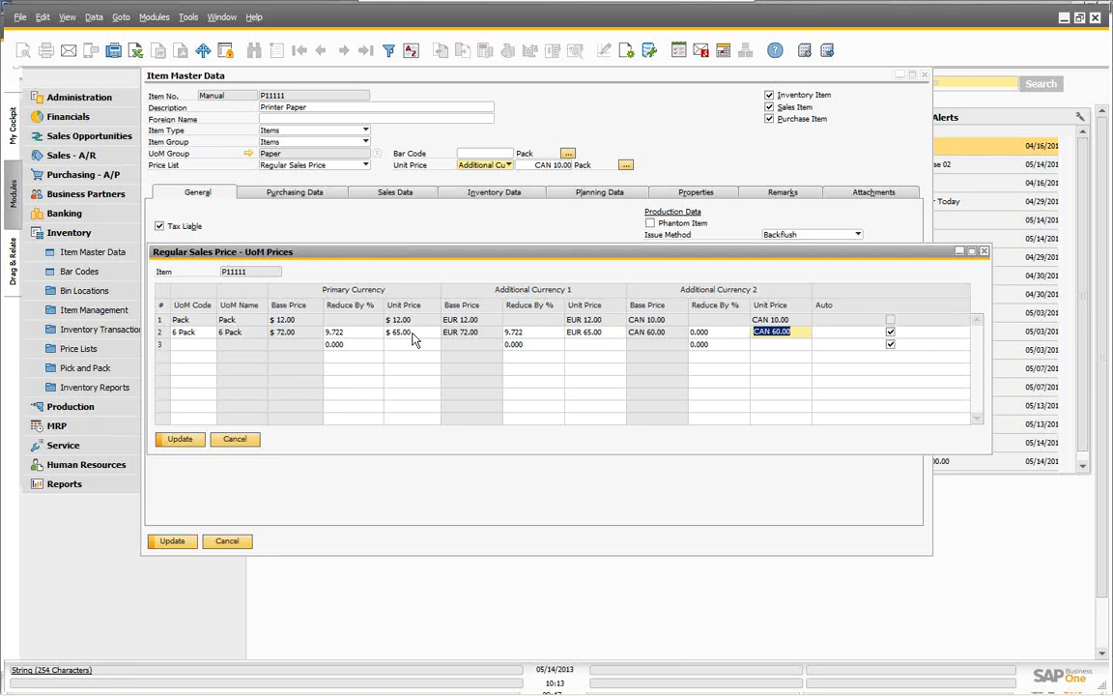
left_click(180, 440)
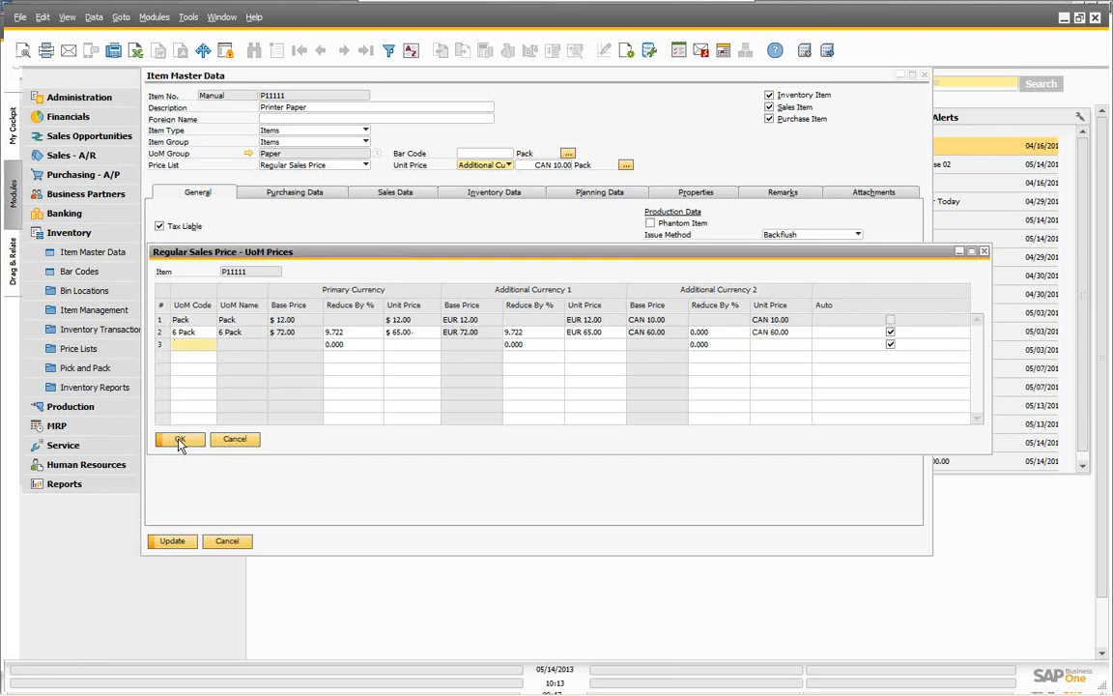
left_click(179, 441)
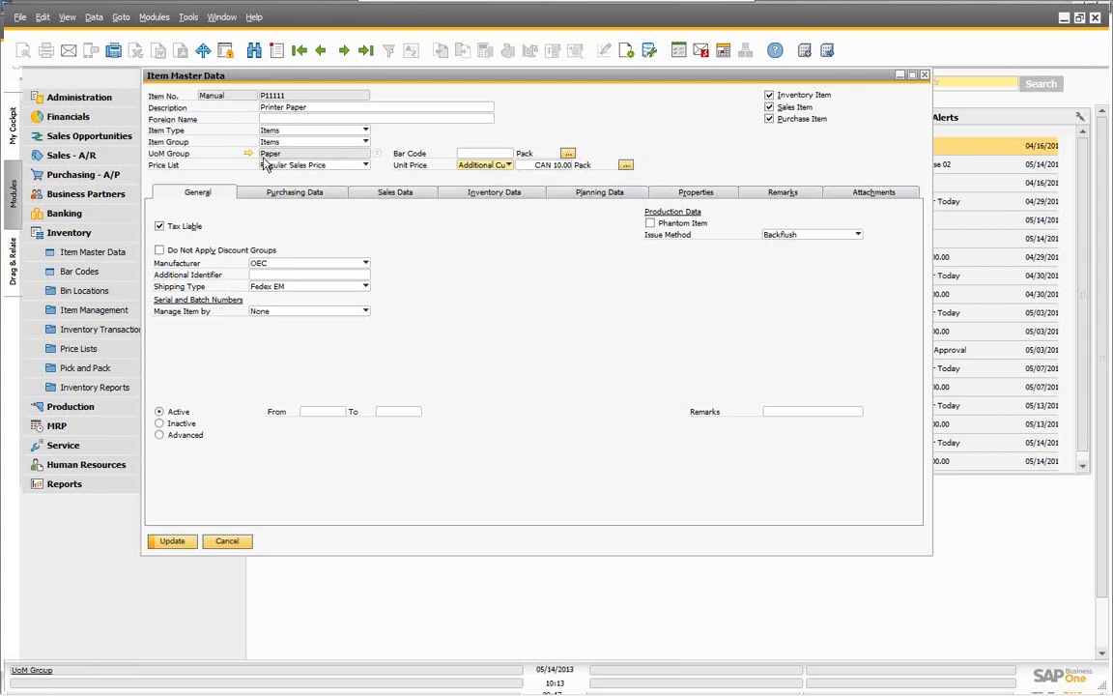
Step: Reopen the UoM price table, then close it and the Printer Paper item record
left_click(626, 165)
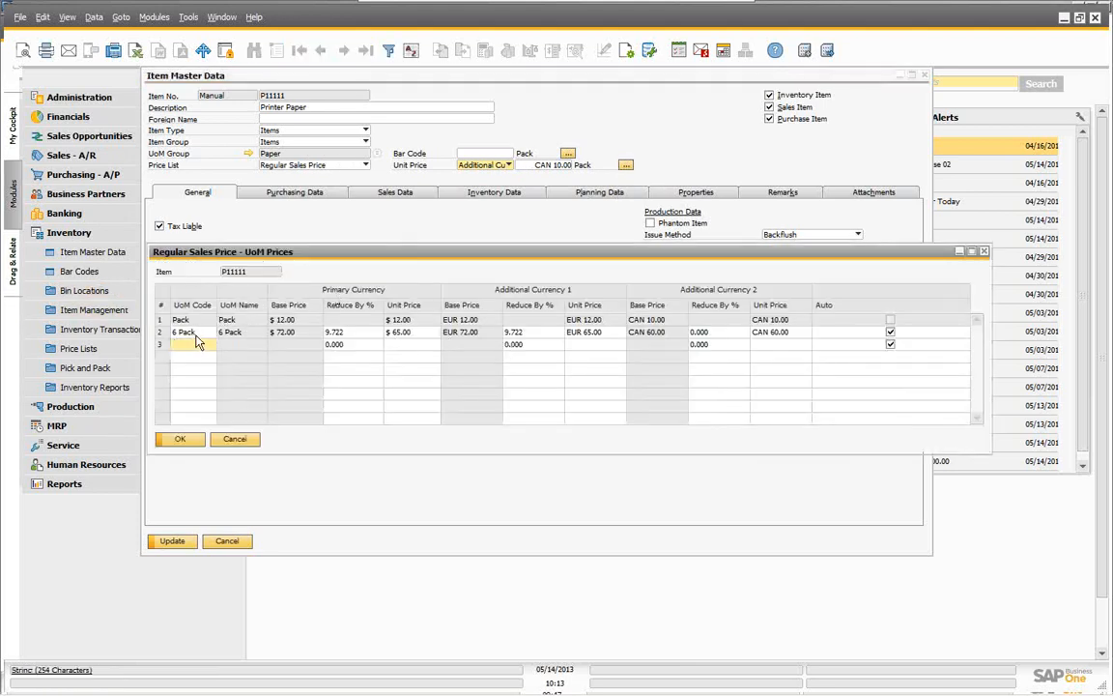
left_click(237, 440)
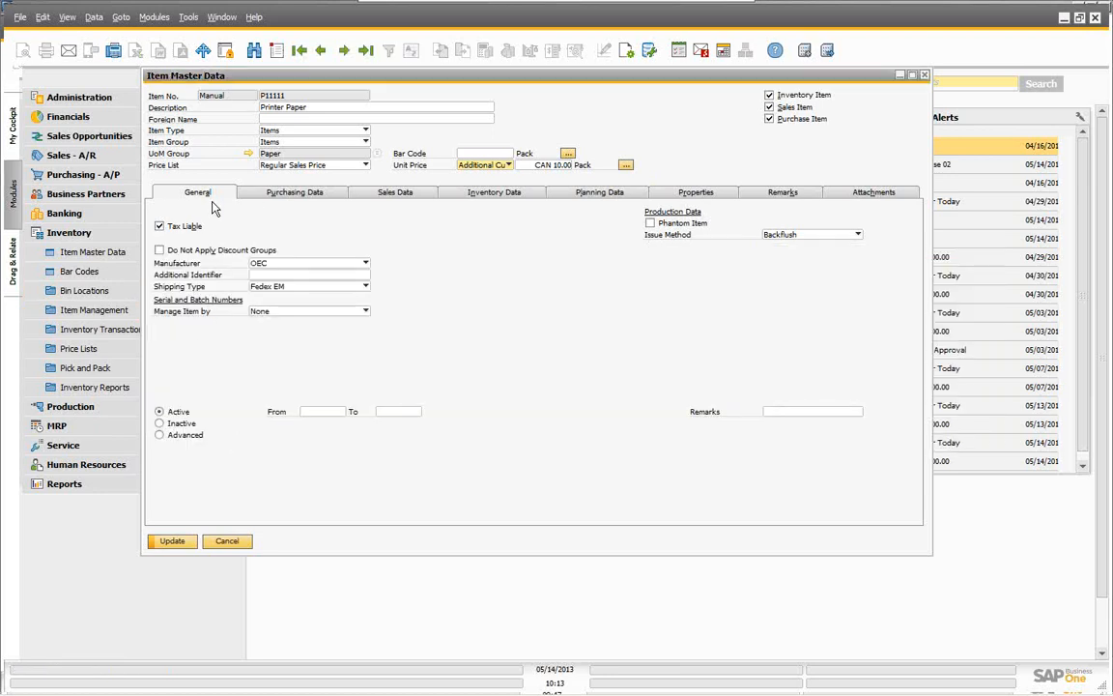
left_click(227, 543)
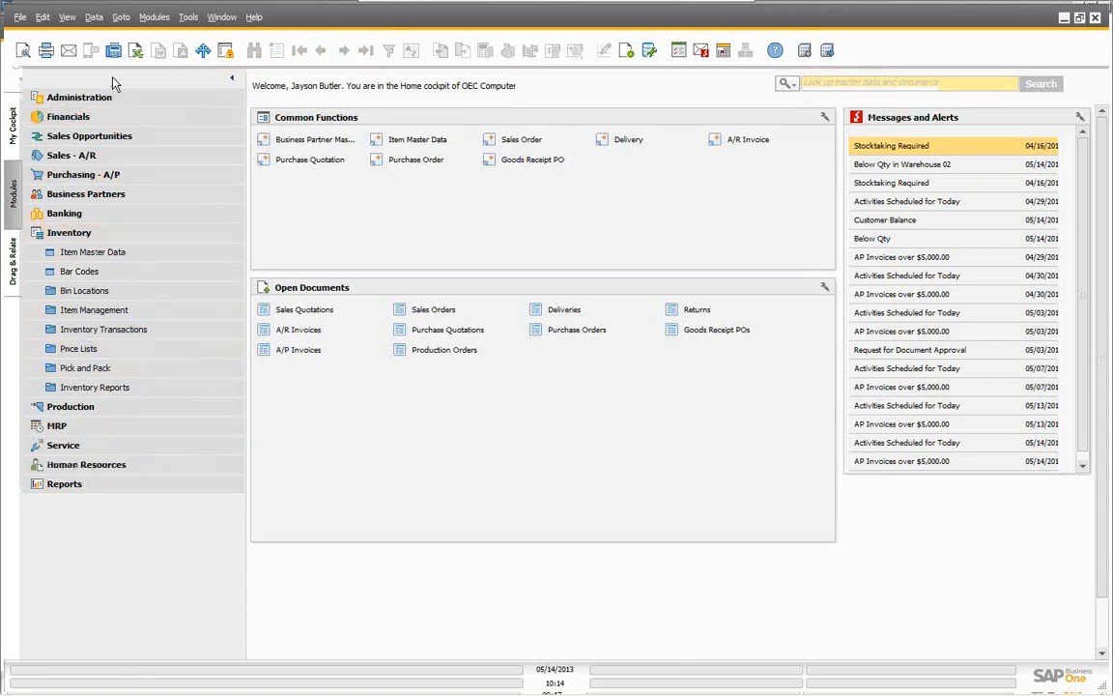
Step: Open Price Lists from the Inventory module, showing six Base Price lists with factors 0.5–1.75
left_click(63, 237)
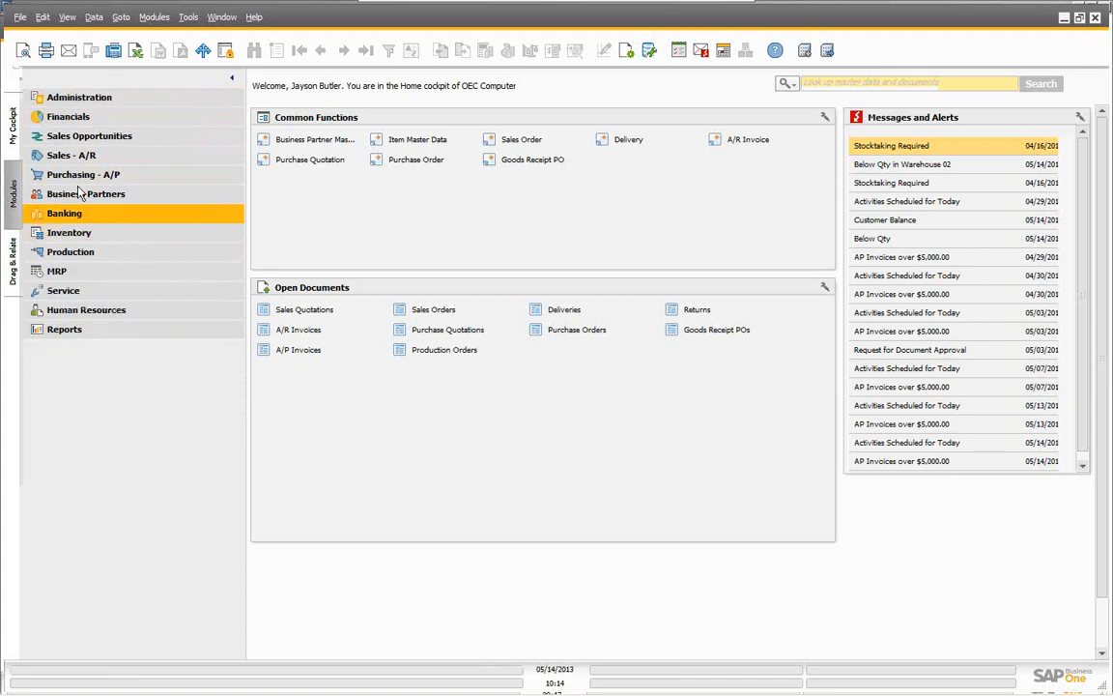
left_click(60, 236)
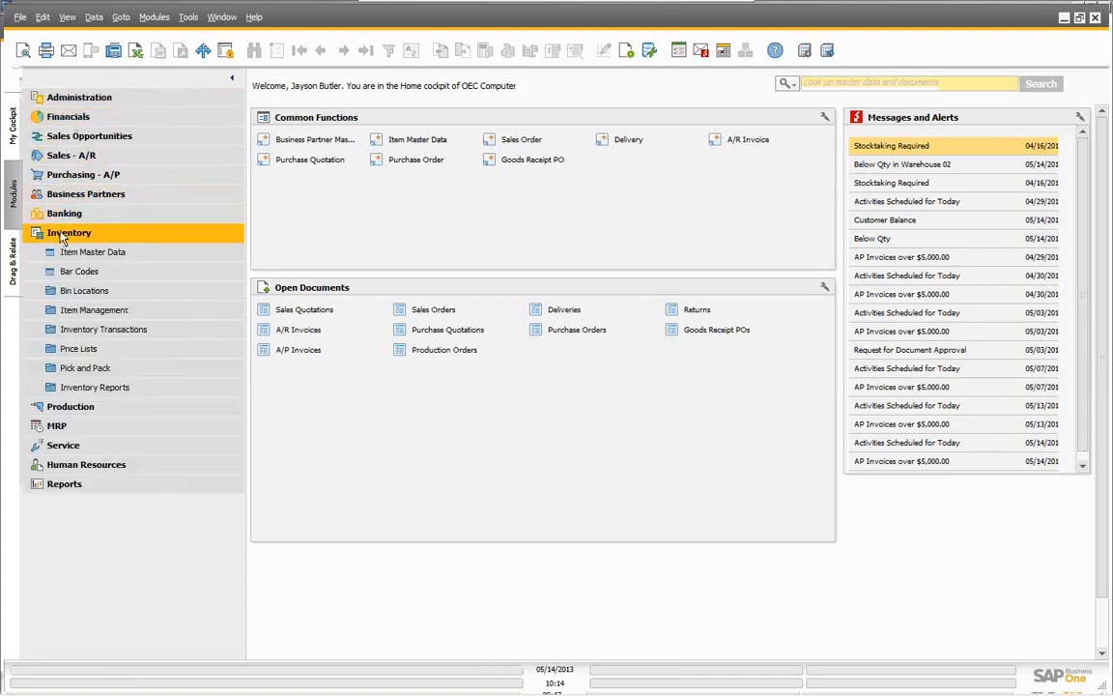
left_click(75, 352)
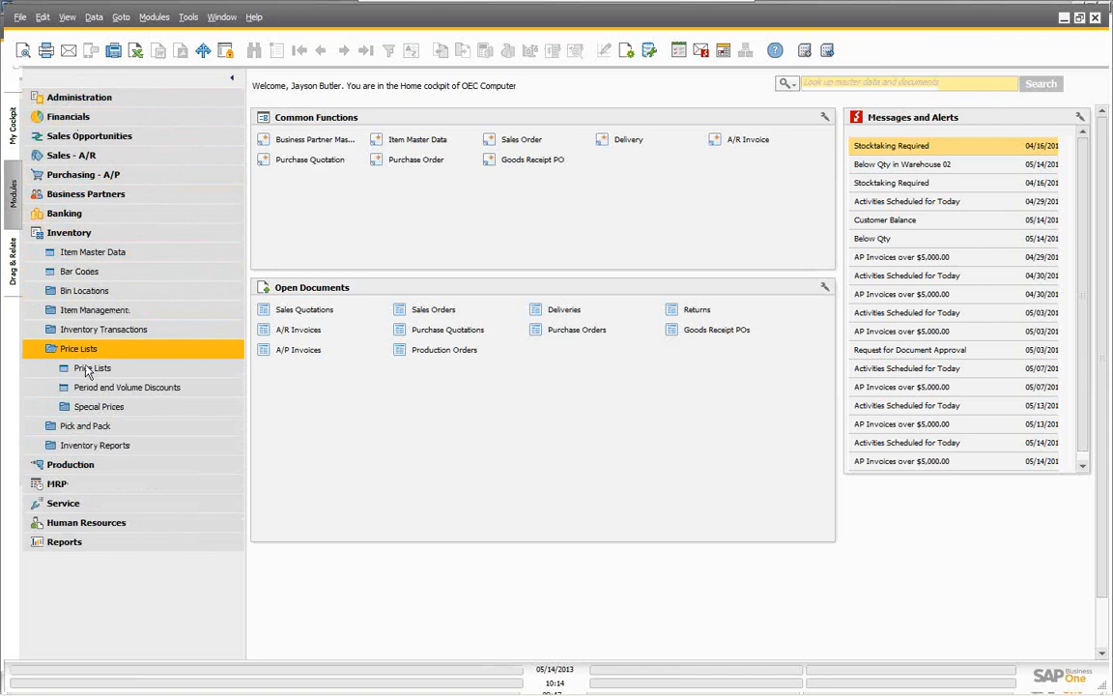
left_click(93, 373)
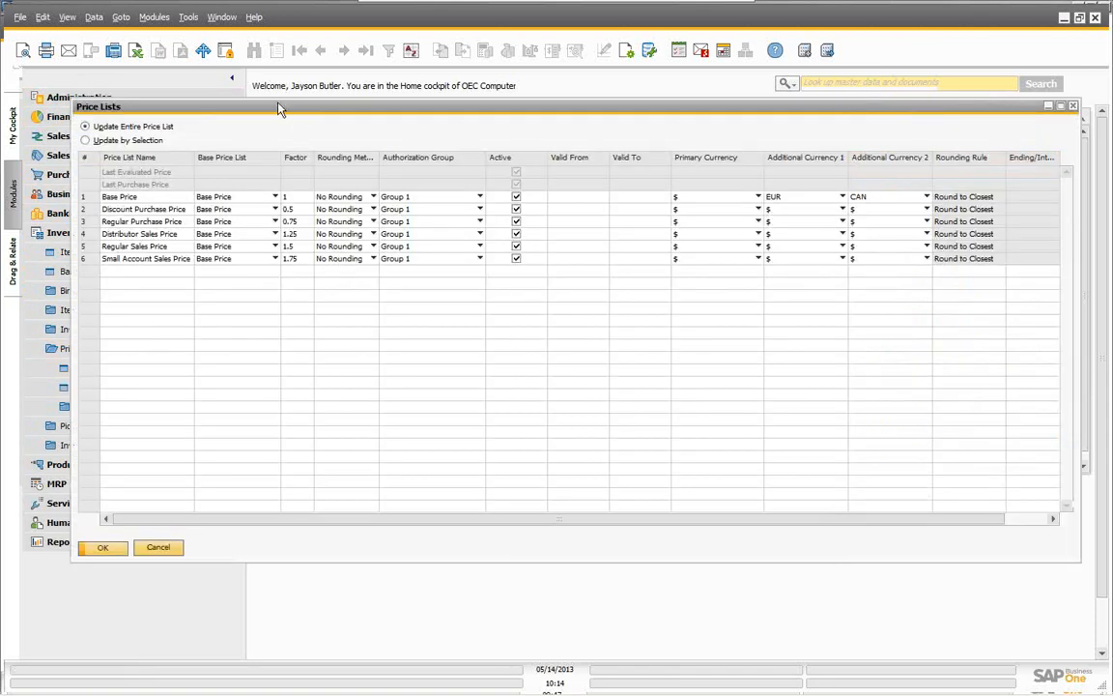
left_click_drag(268, 104, 251, 101)
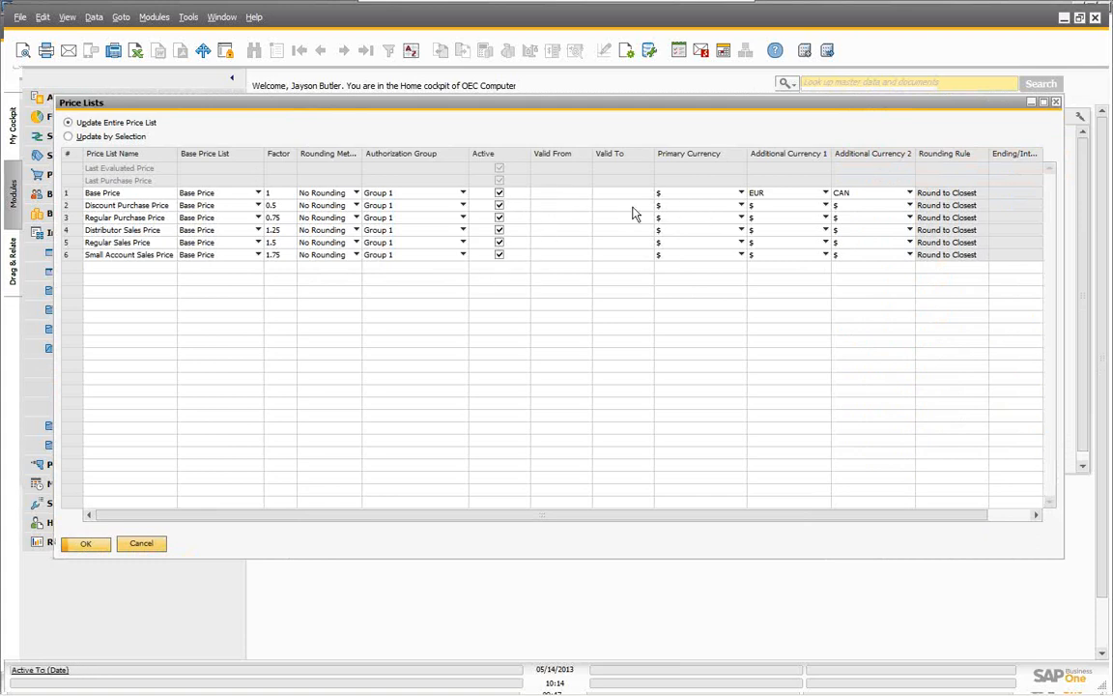
left_click(543, 206)
left_click(499, 255)
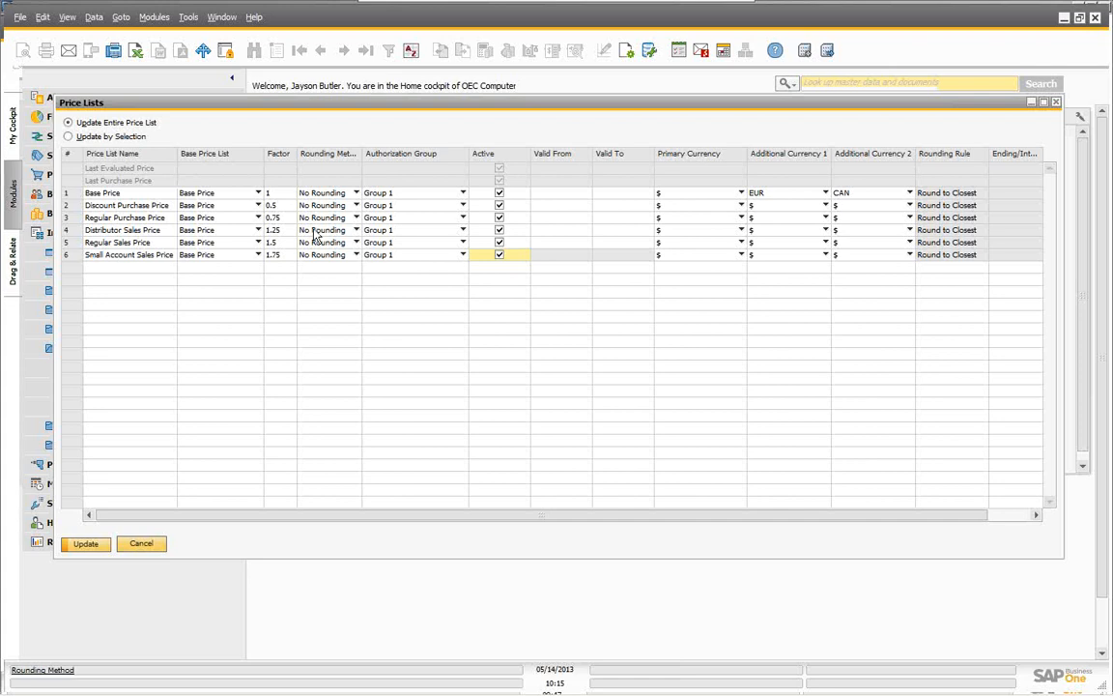
Step: Review Base Price's authorization group (Group 1) and additional currency options, then cancel Price Lists
left_click(462, 193)
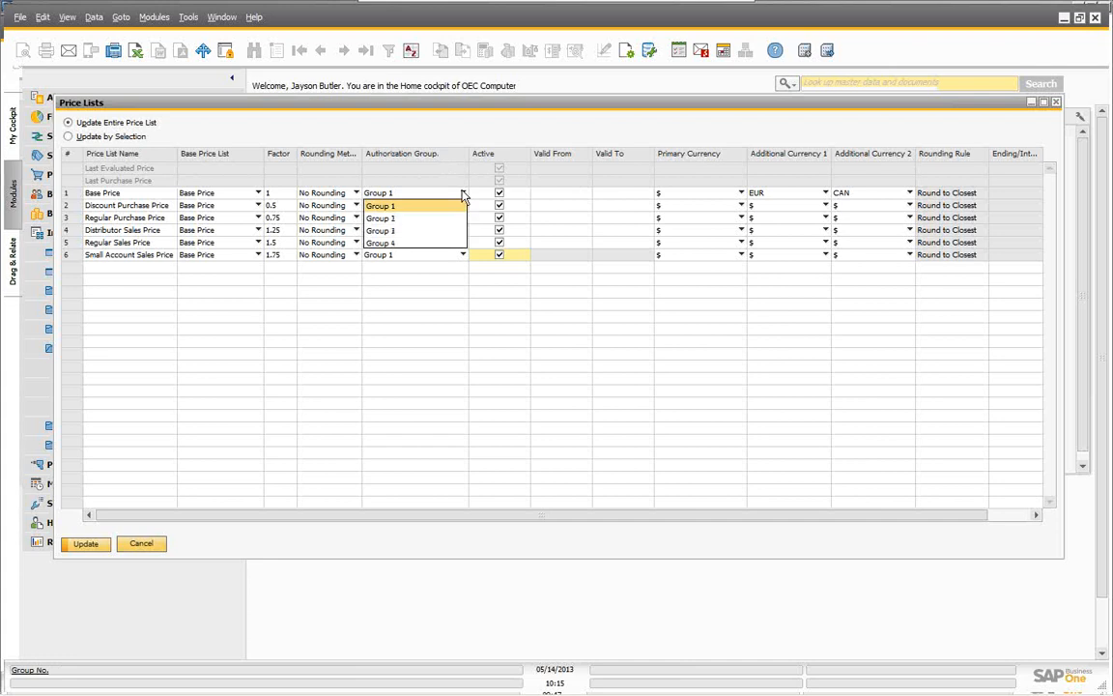
left_click(407, 205)
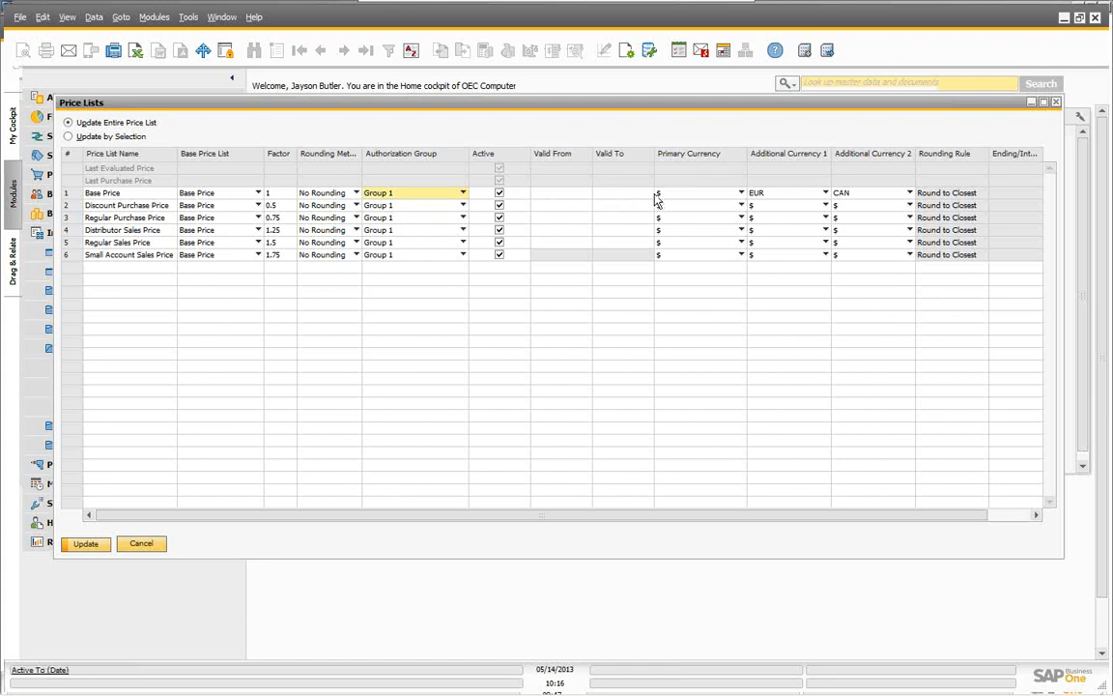
left_click(826, 205)
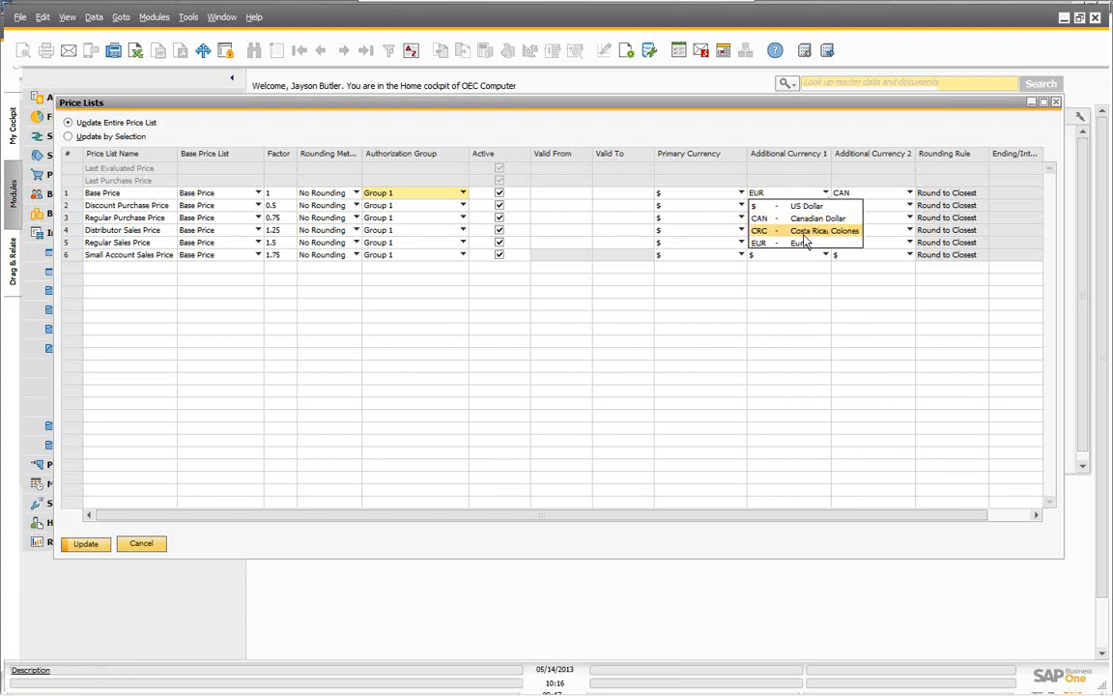
left_click(883, 193)
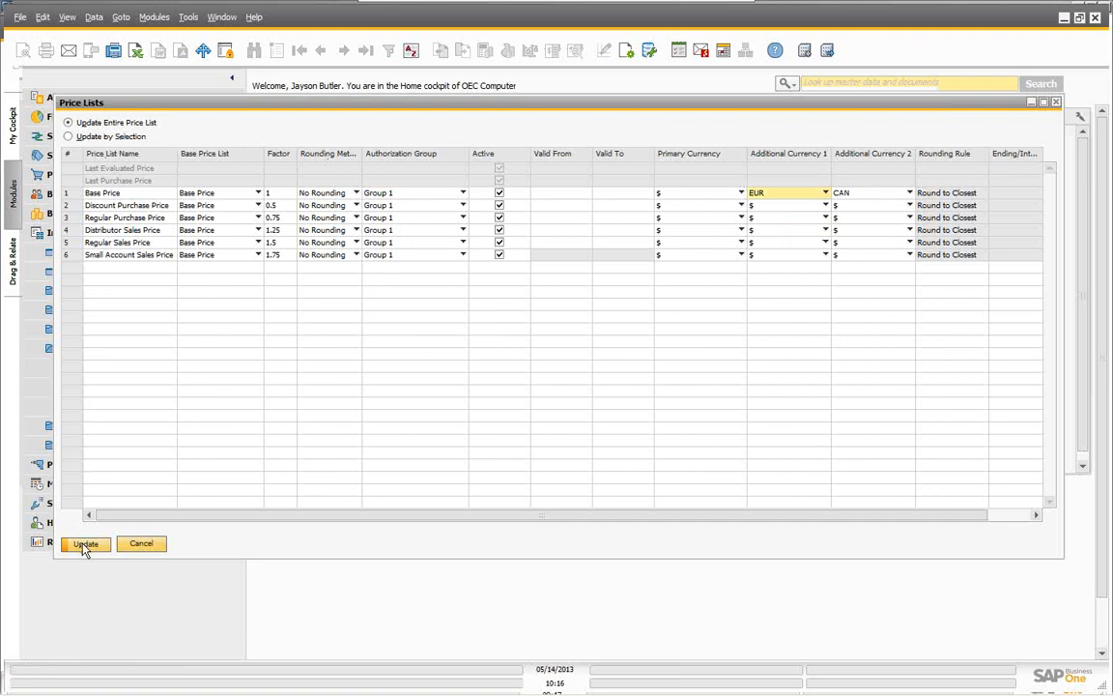
left_click(137, 547)
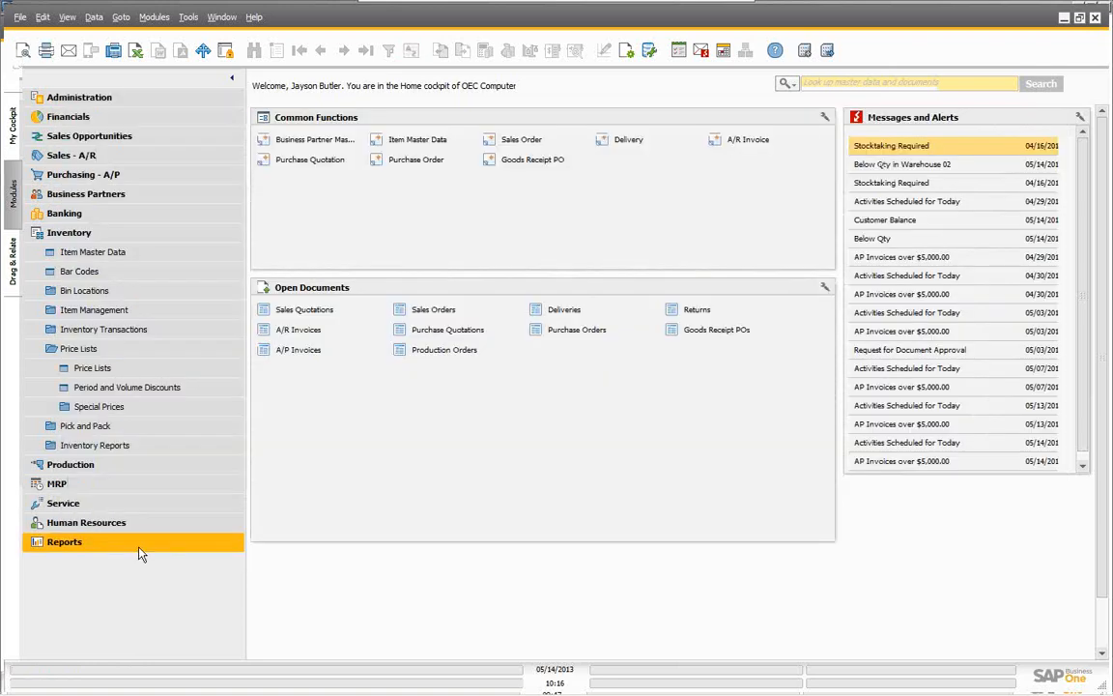
Step: Open Period and Volume Discounts, filter to the Base Price list, and widen the window
left_click(99, 392)
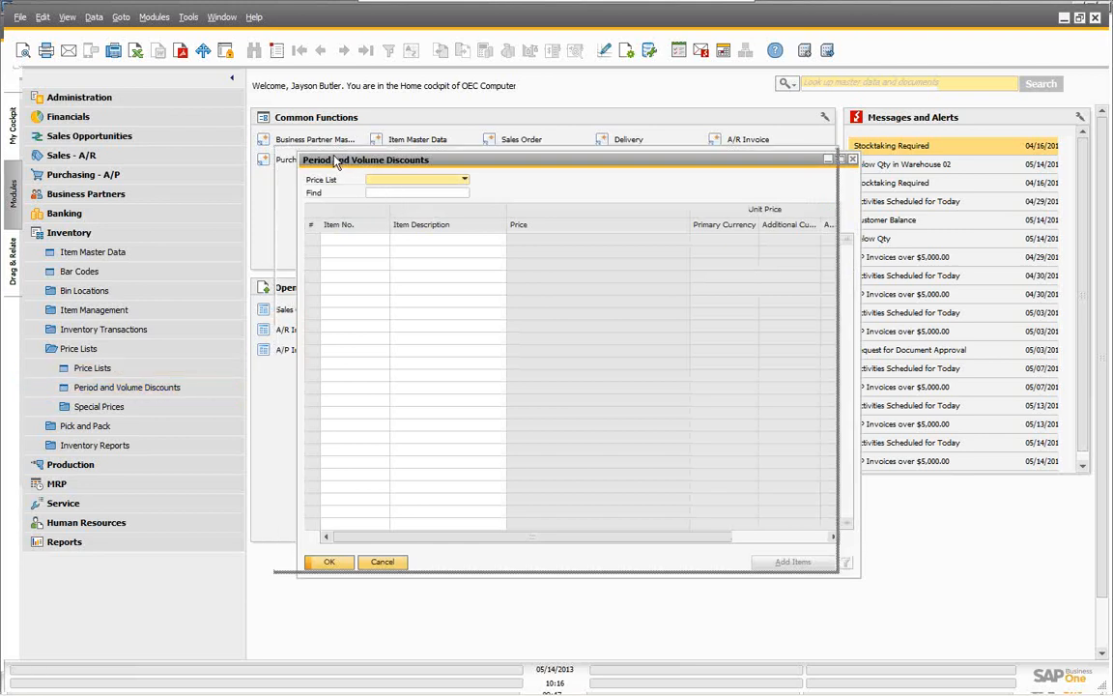
left_click_drag(348, 167, 325, 162)
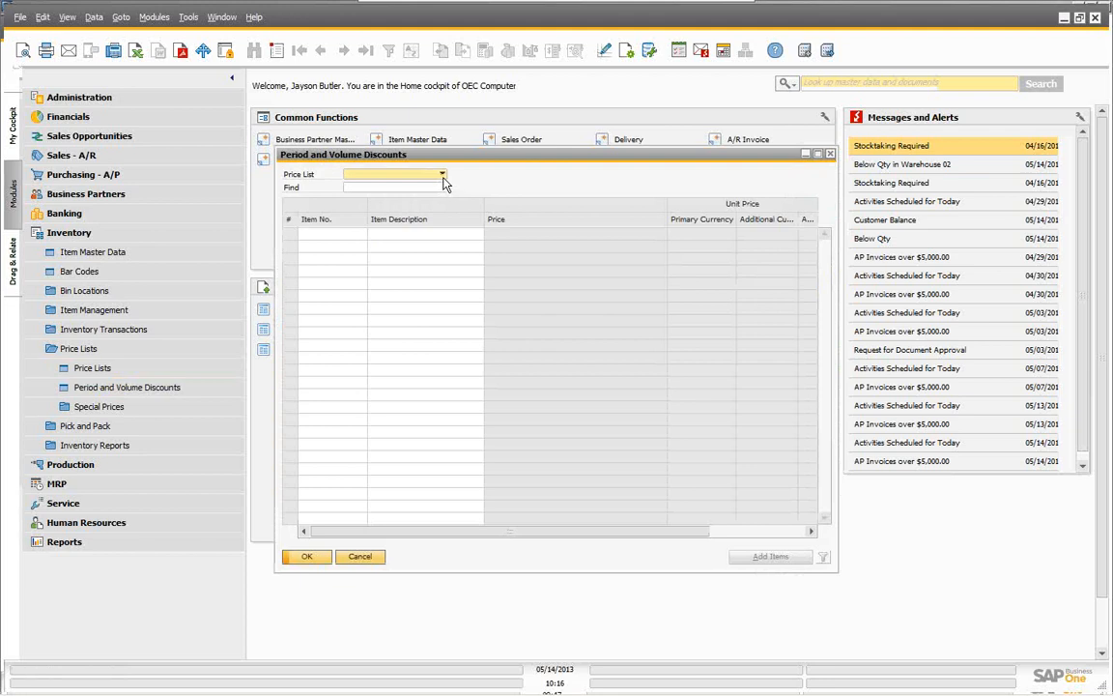
left_click(444, 180)
left_click(372, 183)
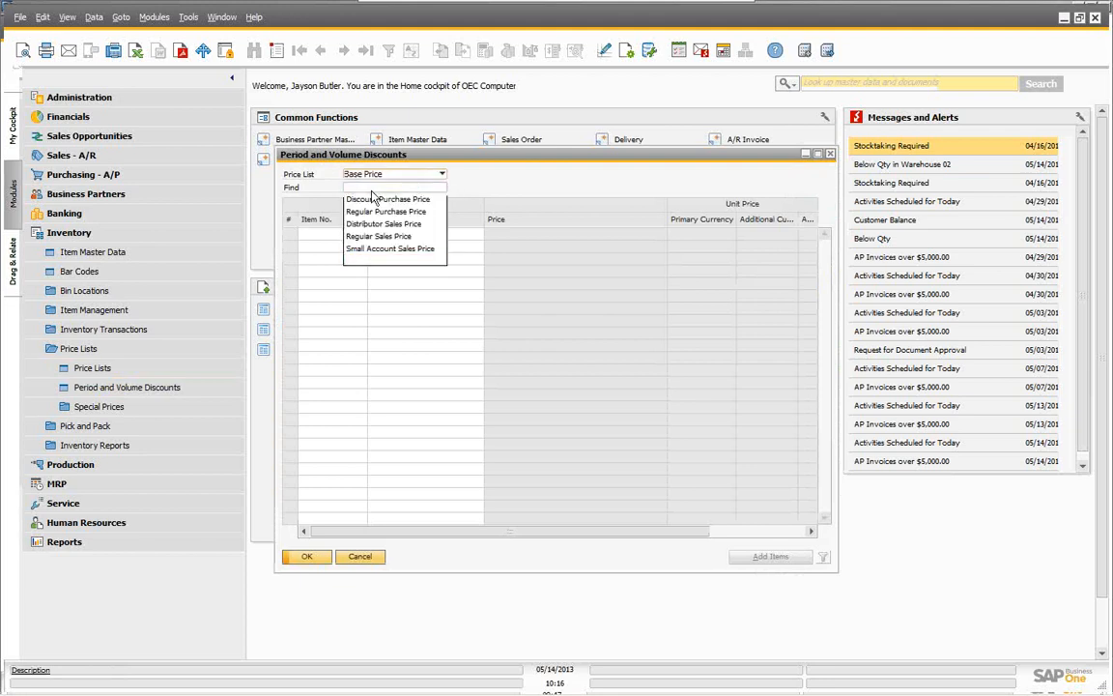
left_click_drag(360, 154, 172, 132)
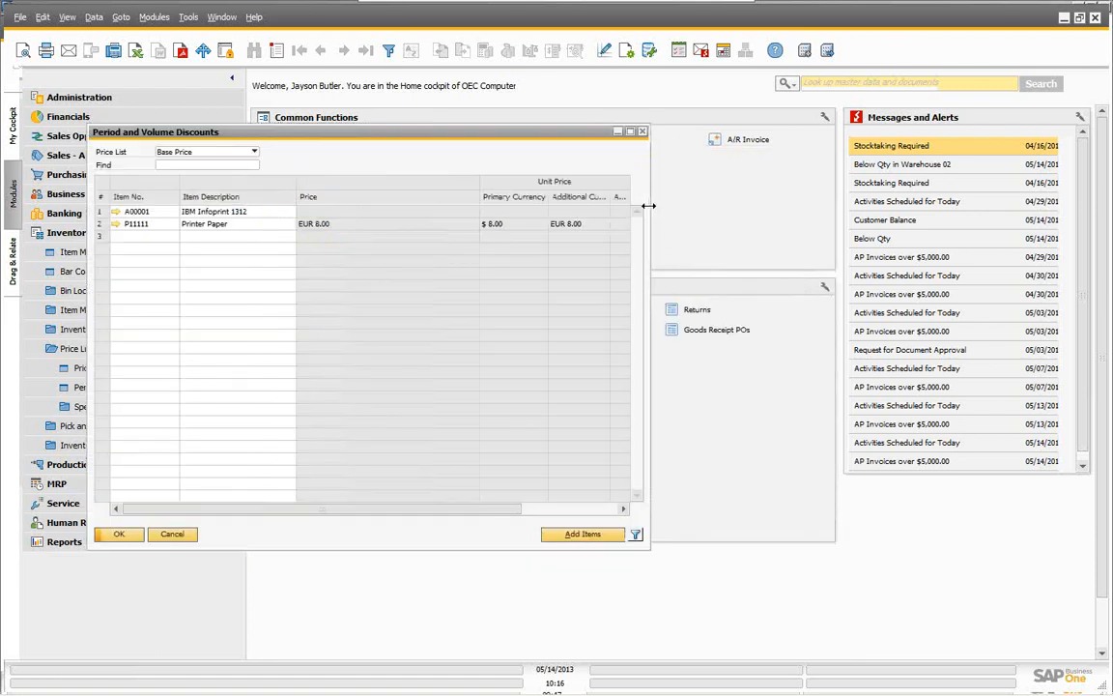
left_click_drag(646, 206, 1042, 254)
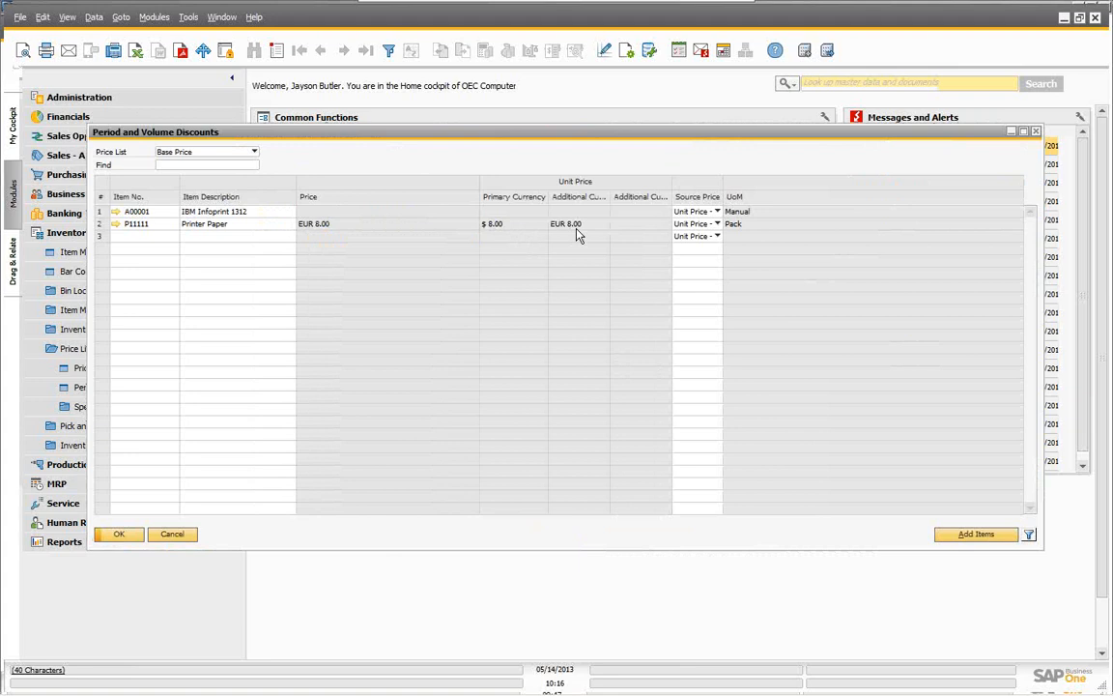
double_click(100, 225)
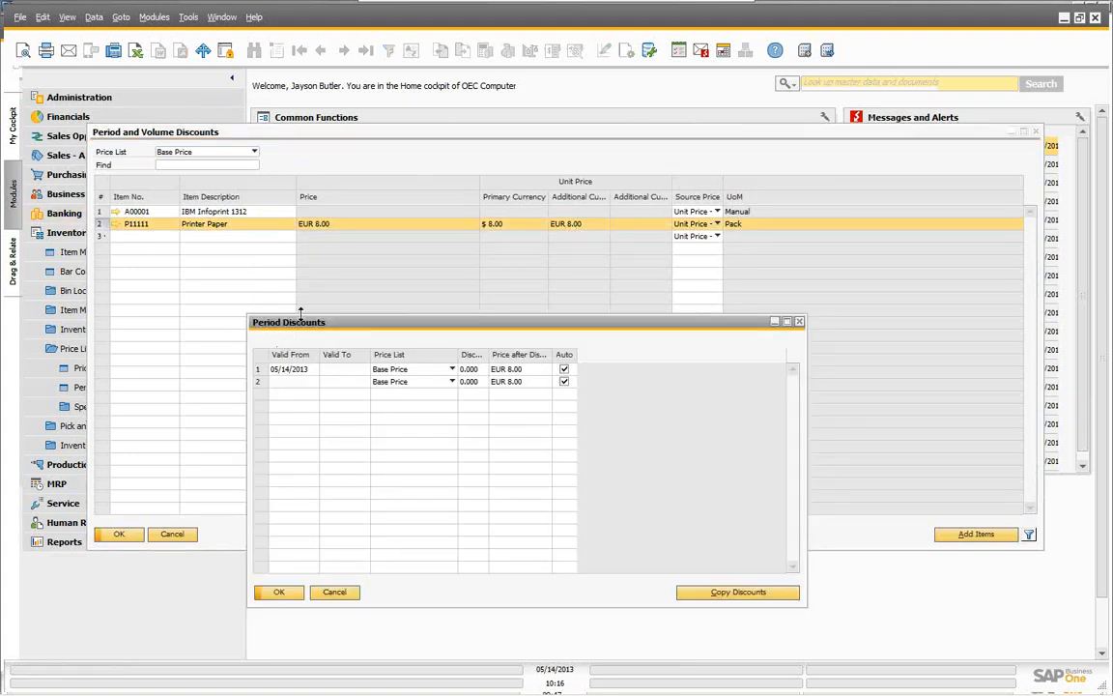
left_click_drag(348, 328, 328, 298)
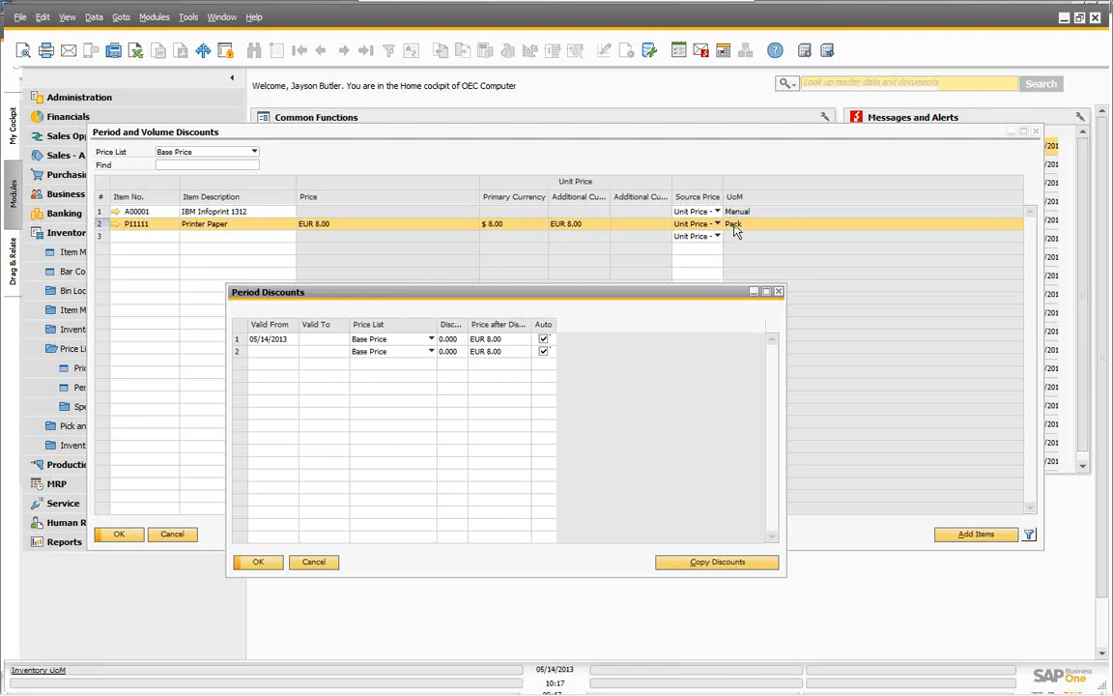
left_click(311, 562)
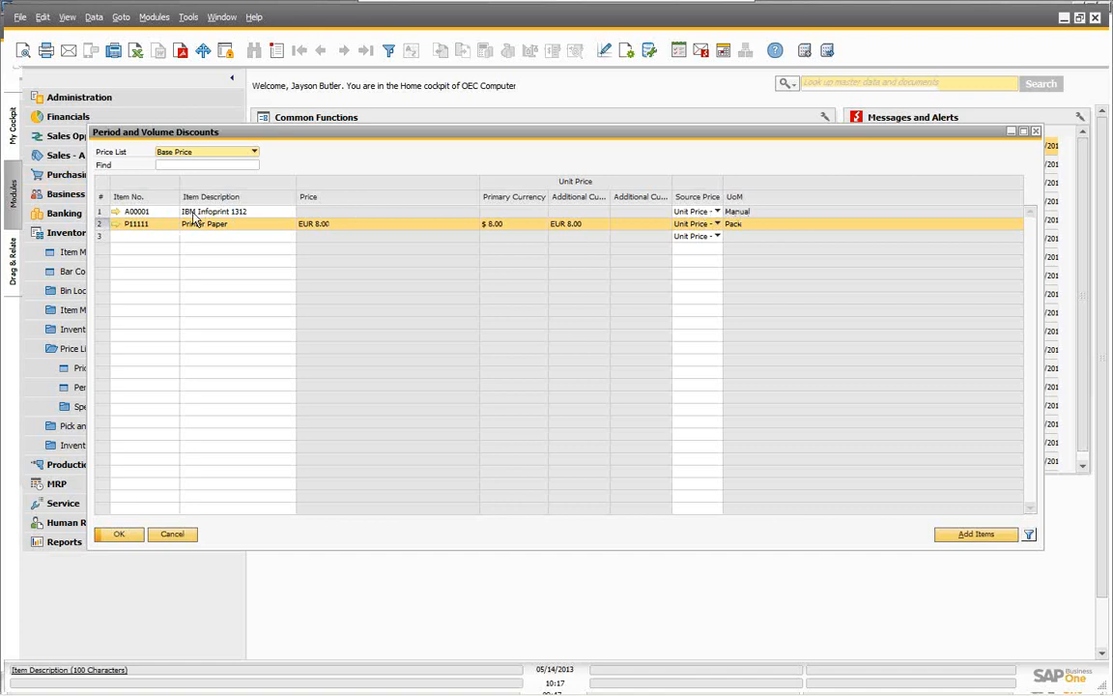
Step: Inspect the period discounts for IBM Infoprint 1312 and Printer Paper without saving them
double_click(101, 211)
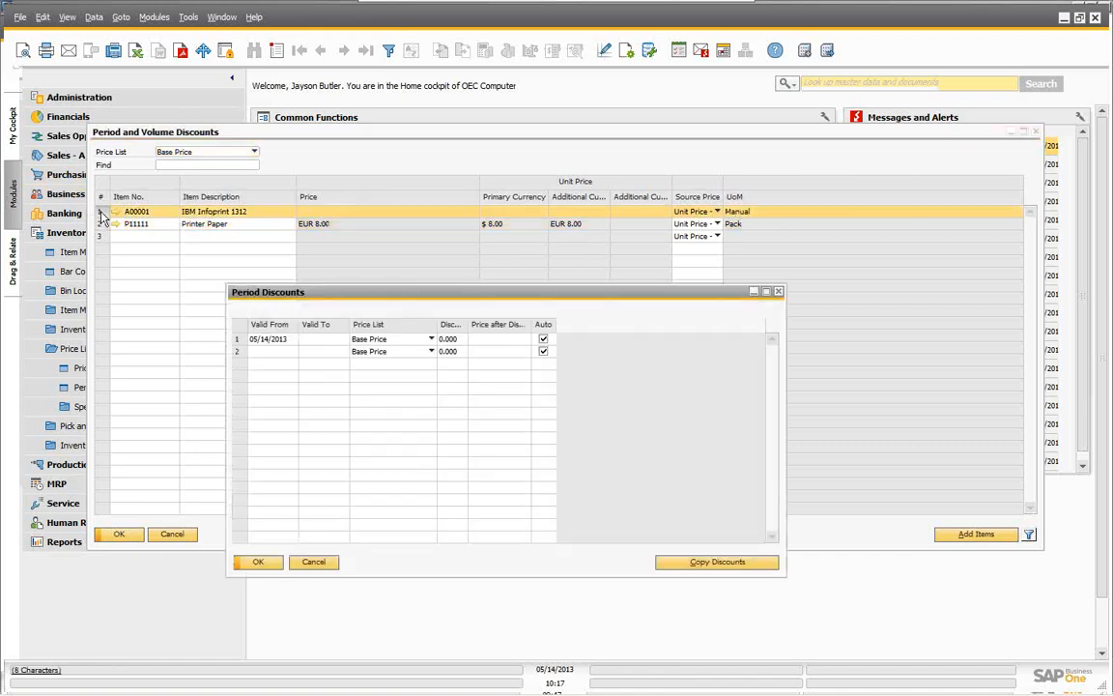
left_click(315, 564)
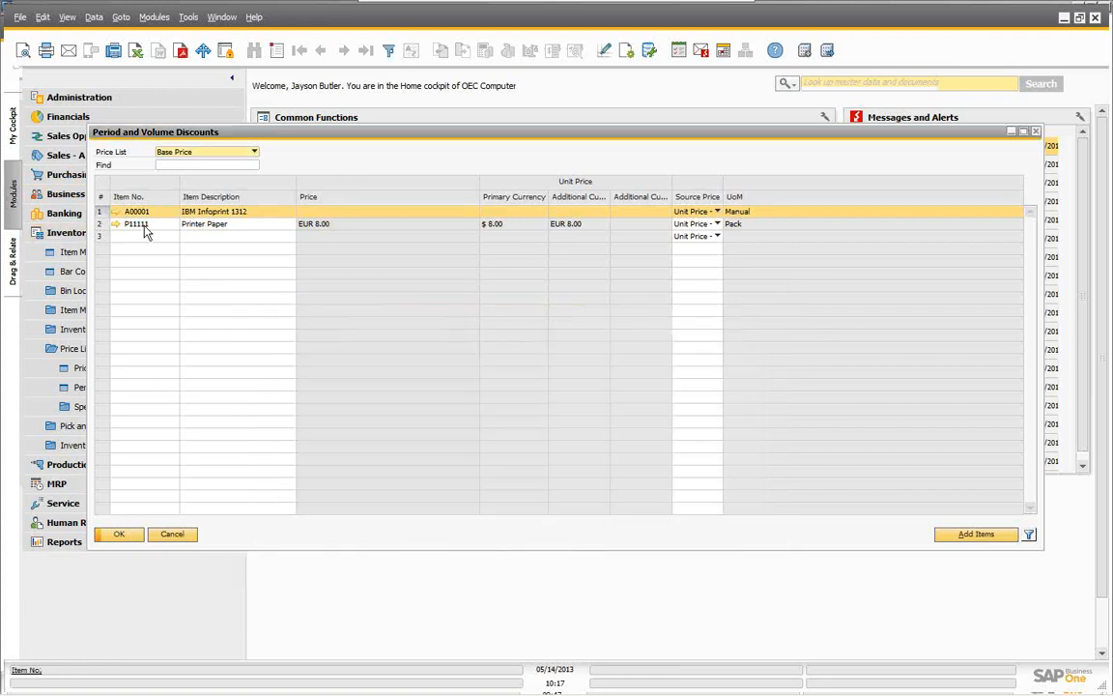
double_click(99, 223)
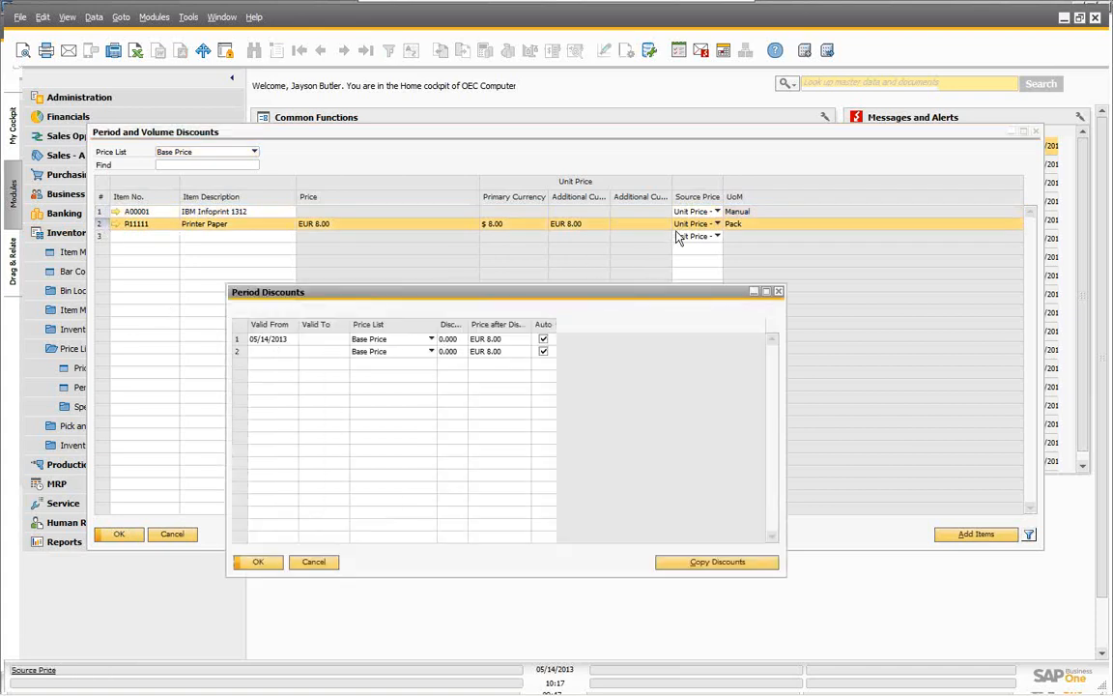
left_click(314, 563)
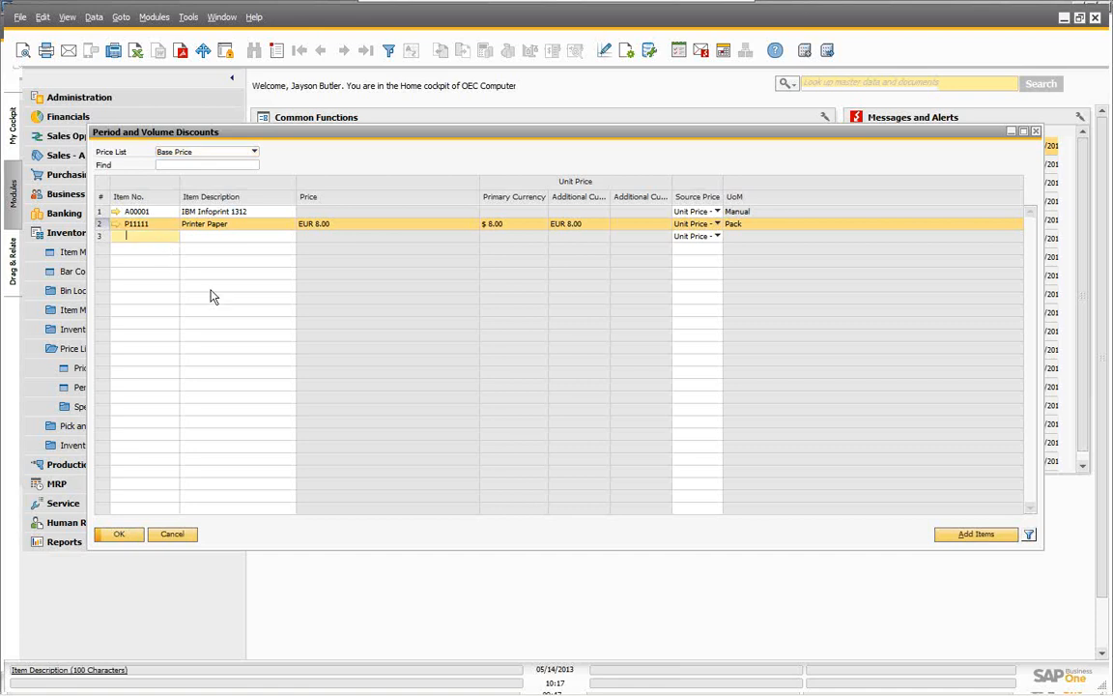
type("p*")
key("Tab")
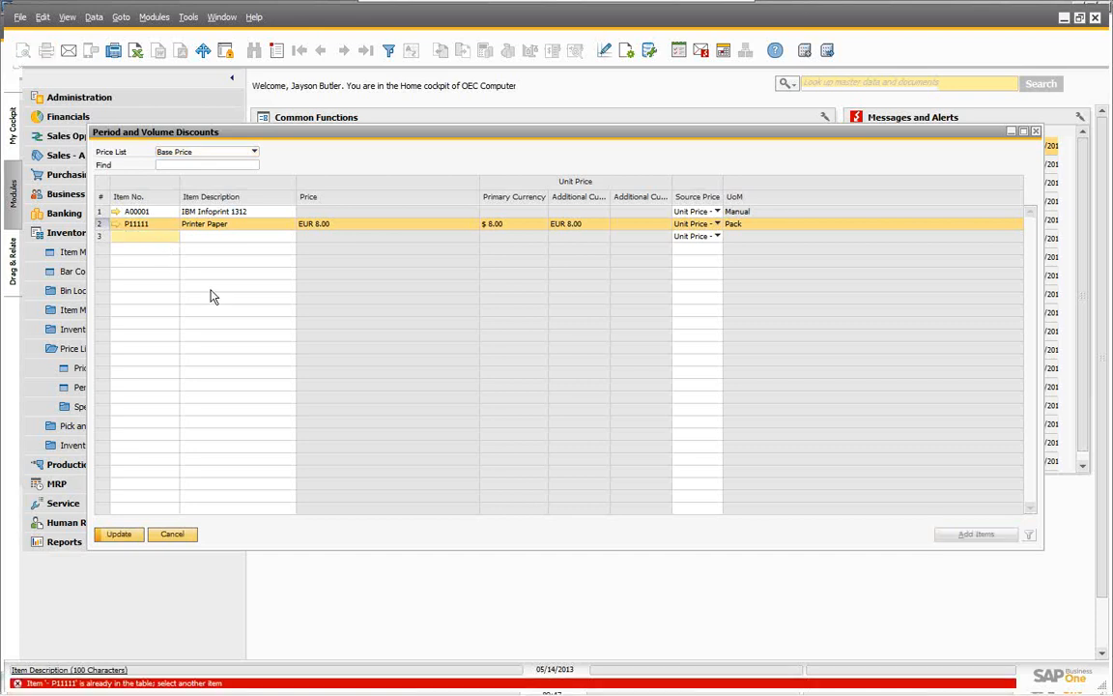
double_click(100, 226)
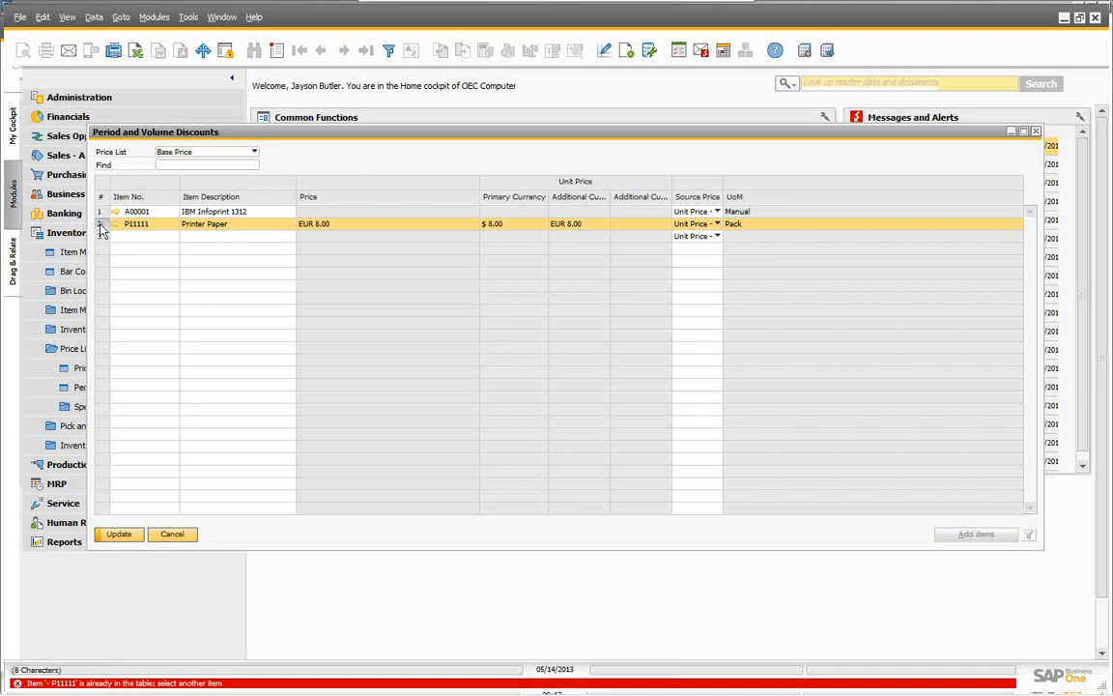
left_click(311, 352)
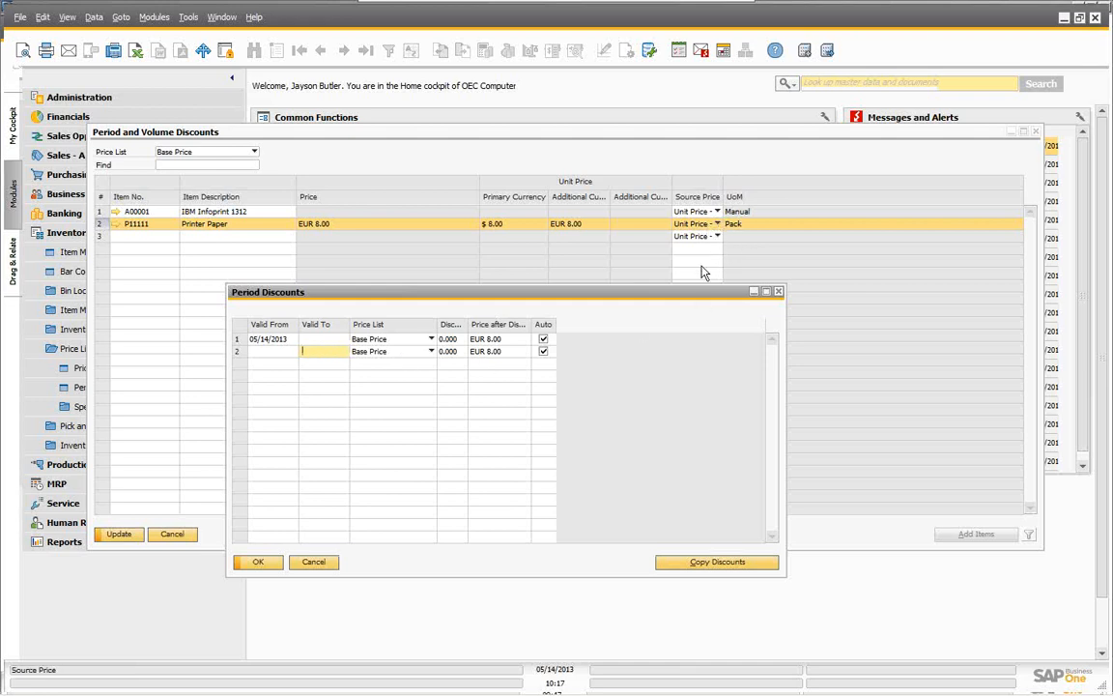
left_click(313, 562)
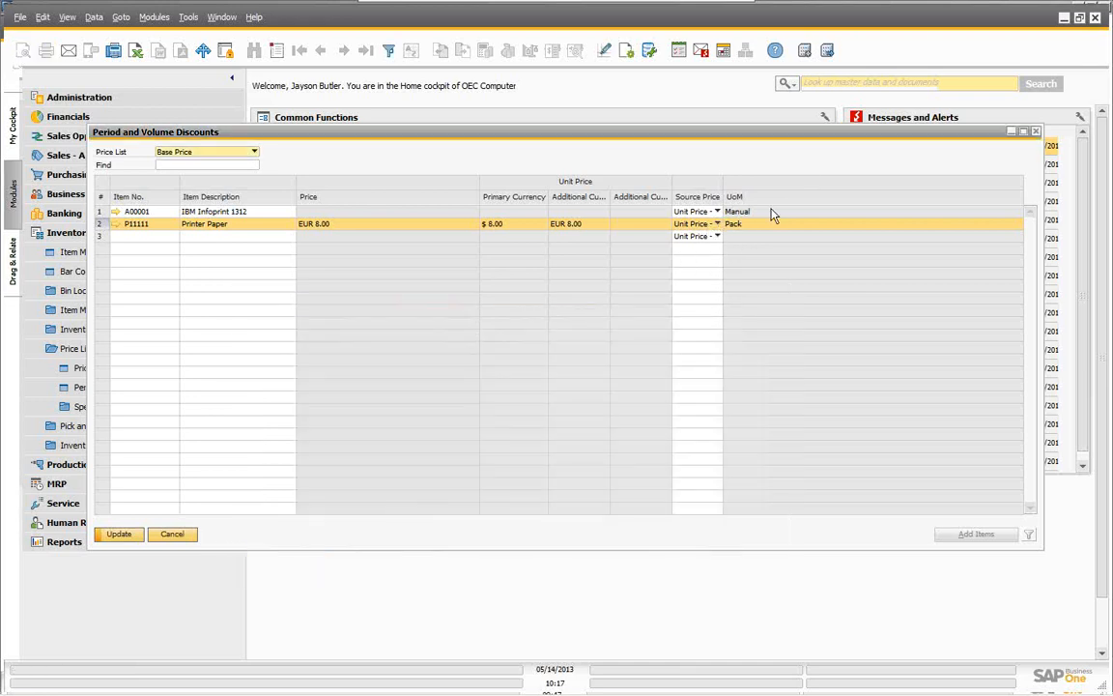
Step: Try the Source Price options on rows 2 and 3, then cancel the discount changes
left_click(717, 236)
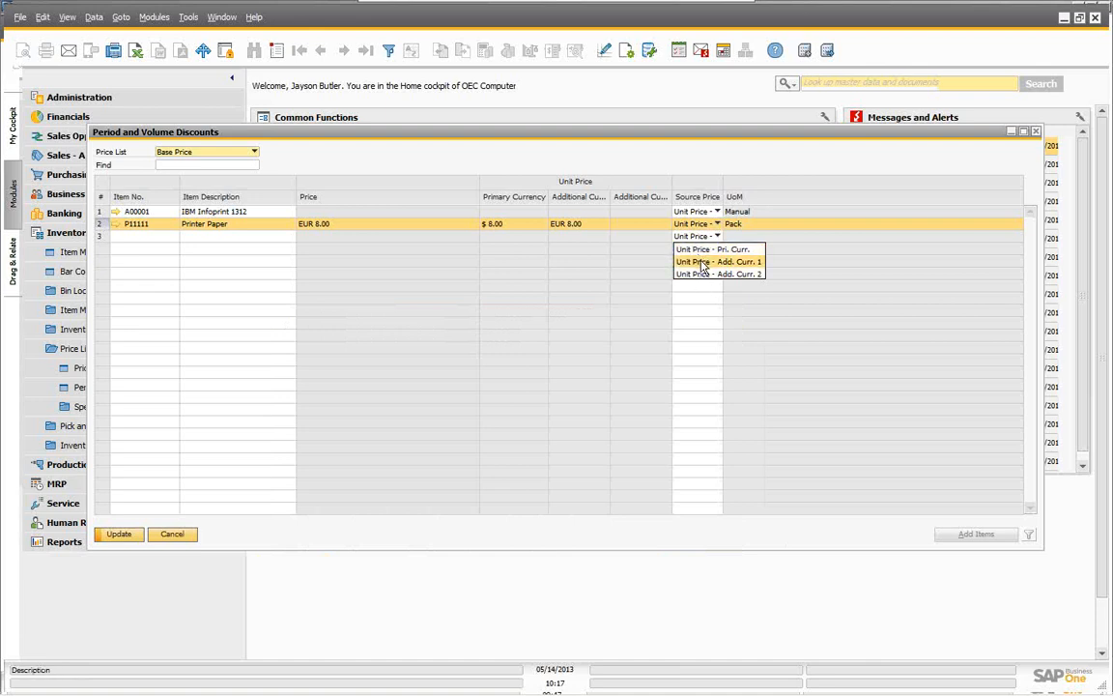
left_click(703, 275)
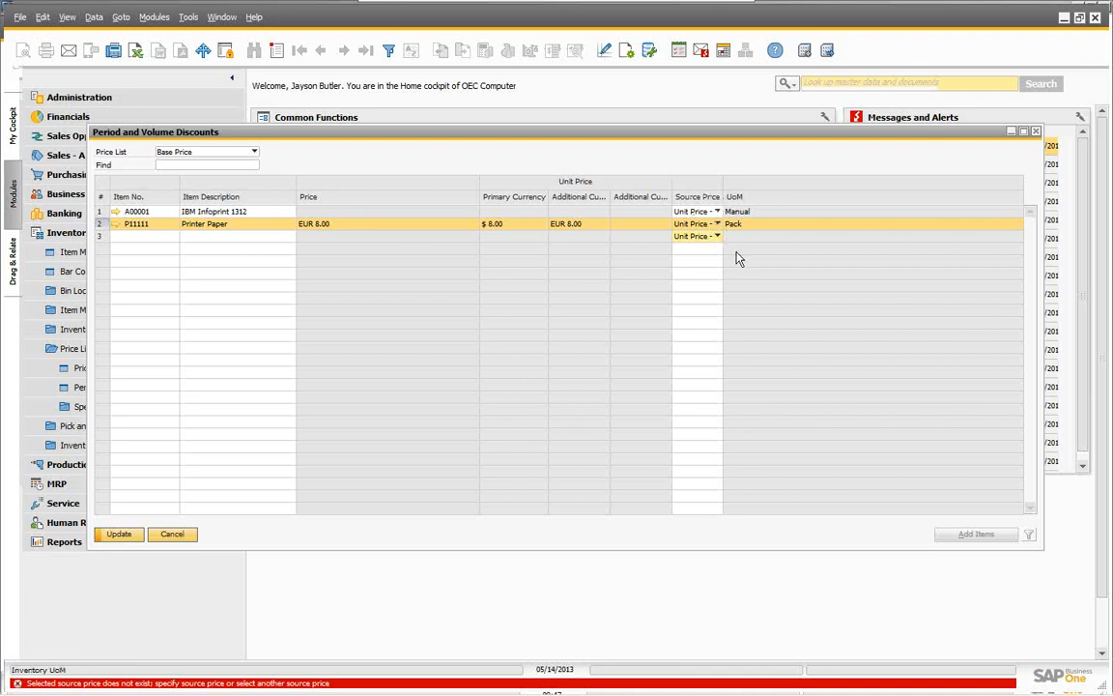
left_click(719, 226)
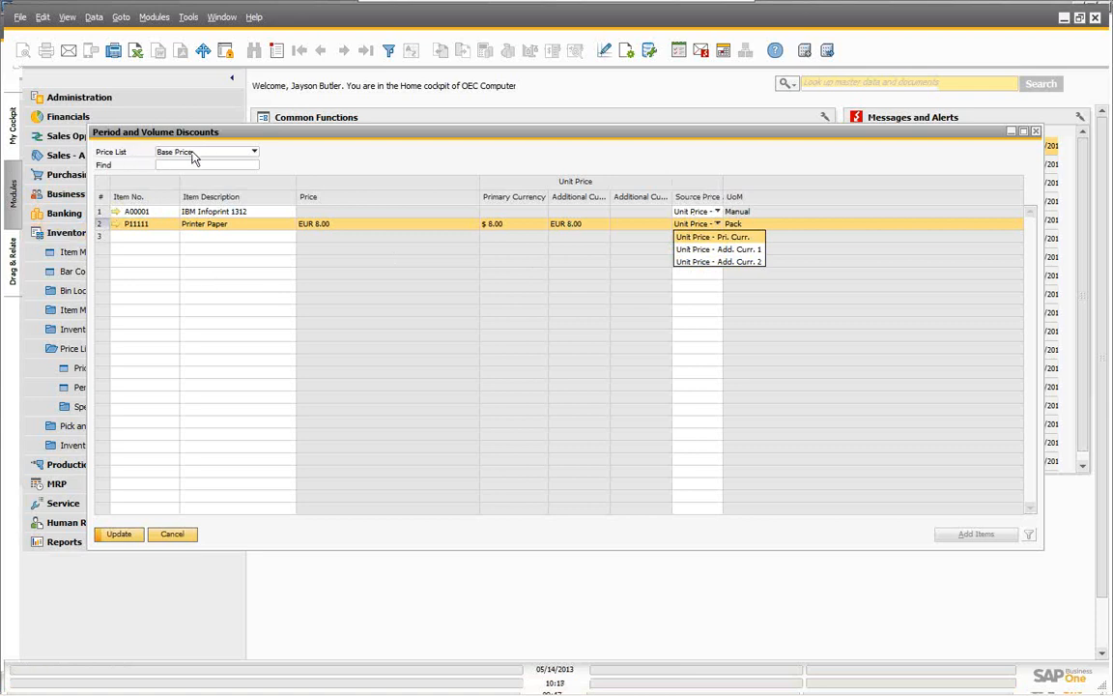
left_click(751, 223)
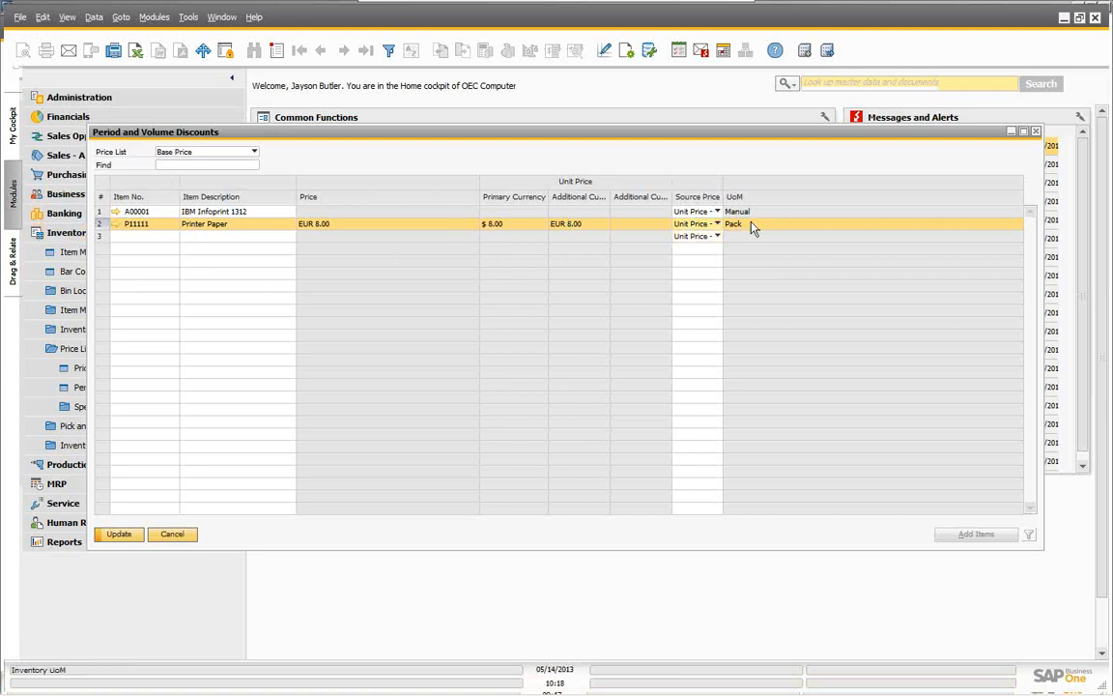
left_click(174, 536)
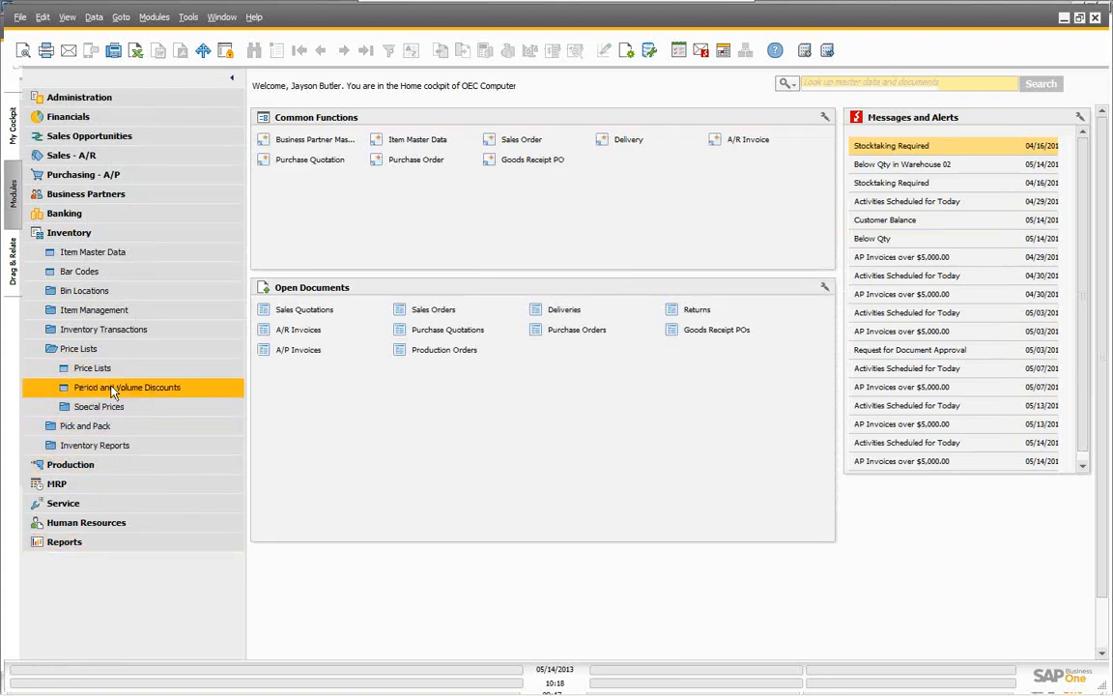
Step: Open Special Prices for Business Partners and select customer Earthshaker Corporation
left_click(89, 408)
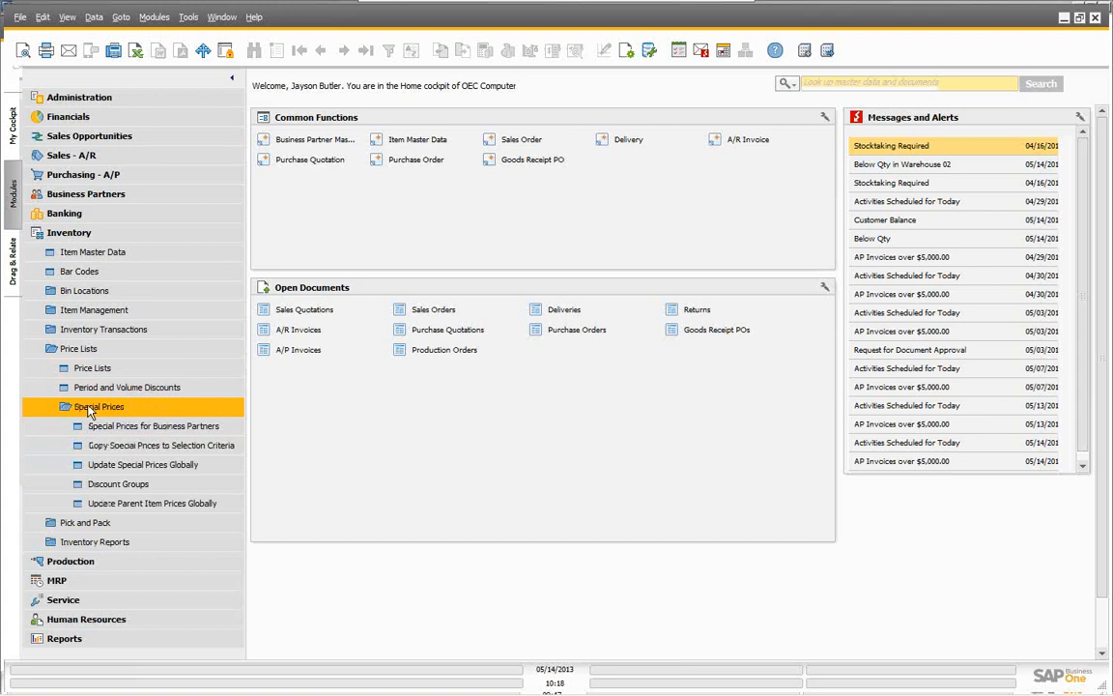
left_click(149, 430)
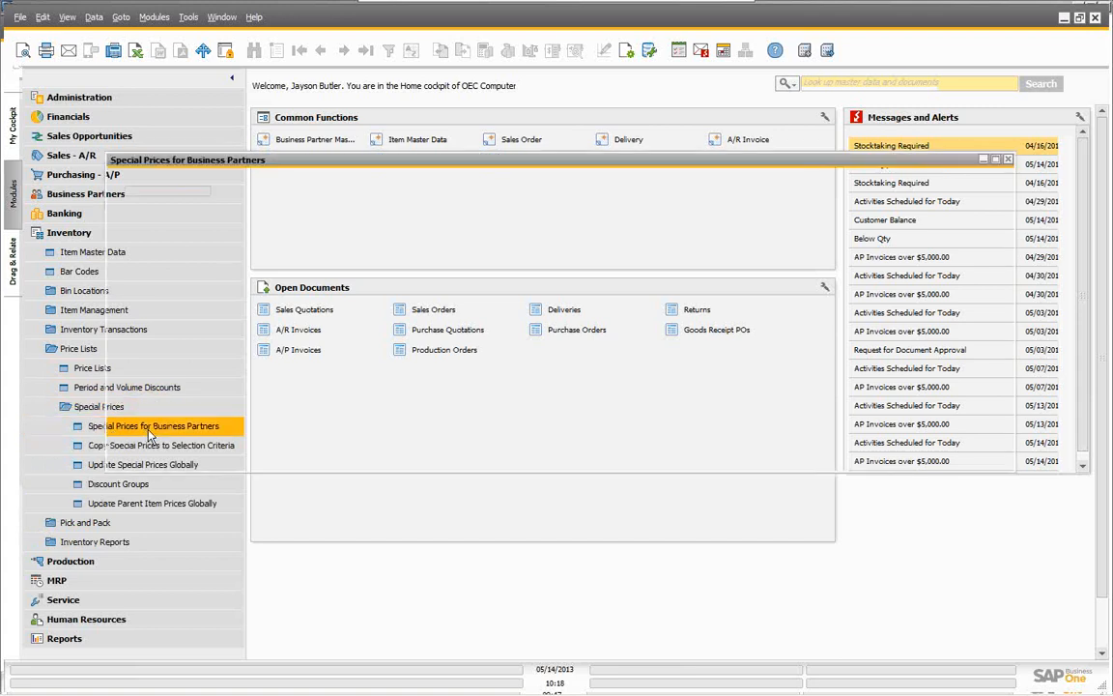
left_click_drag(295, 164, 275, 86)
left_click_drag(484, 393, 456, 571)
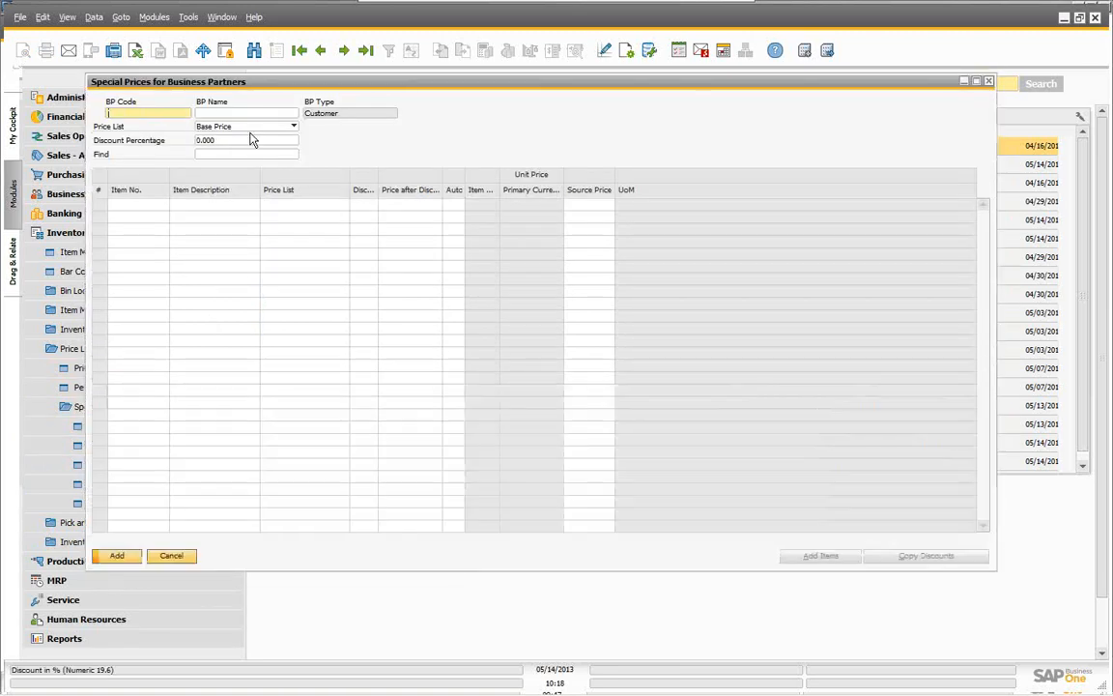
left_click(222, 115)
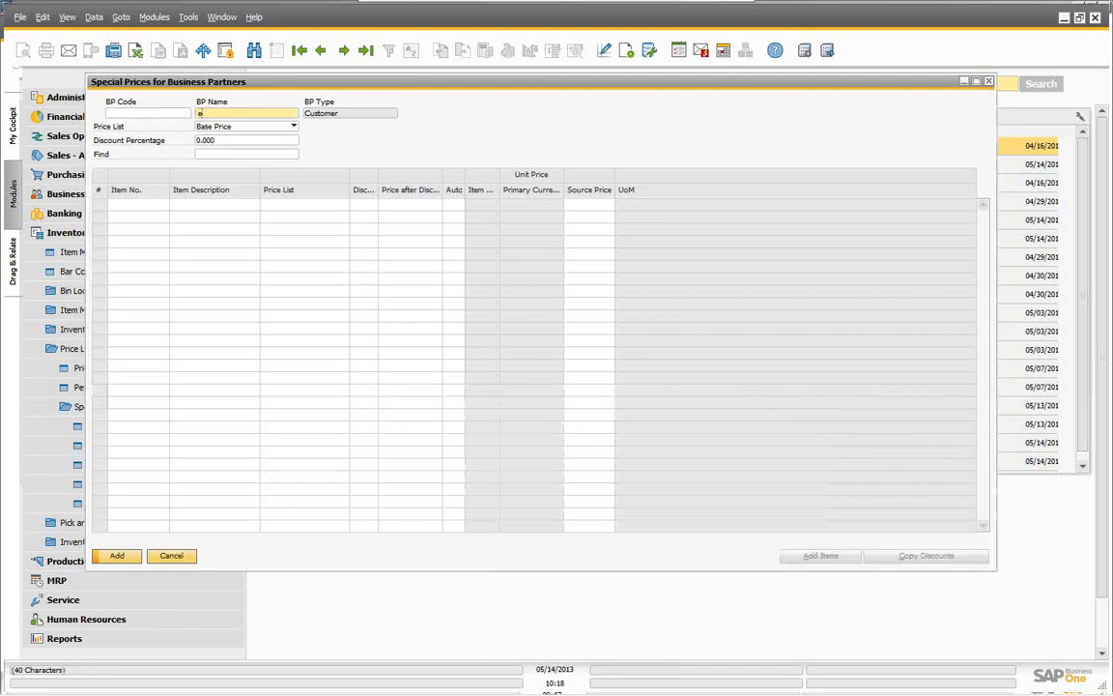
type("e")
key("Tab")
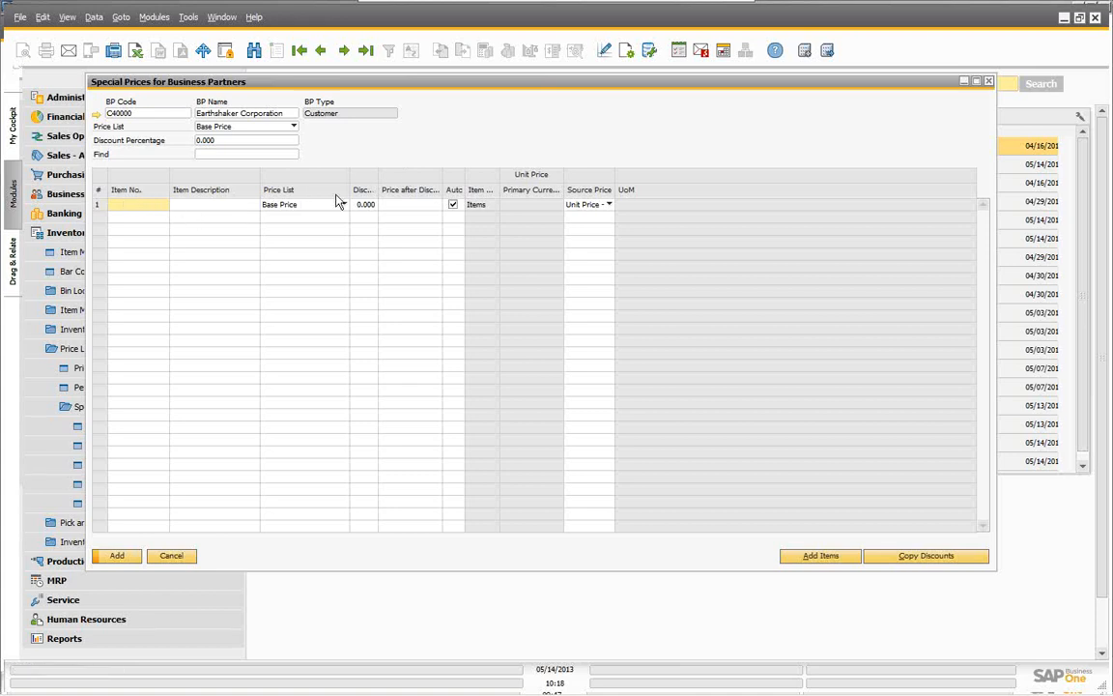
Step: Add item A00003, IBM Infoprint 1226, via code range A00003–A00003, priced at $300.00
left_click(817, 558)
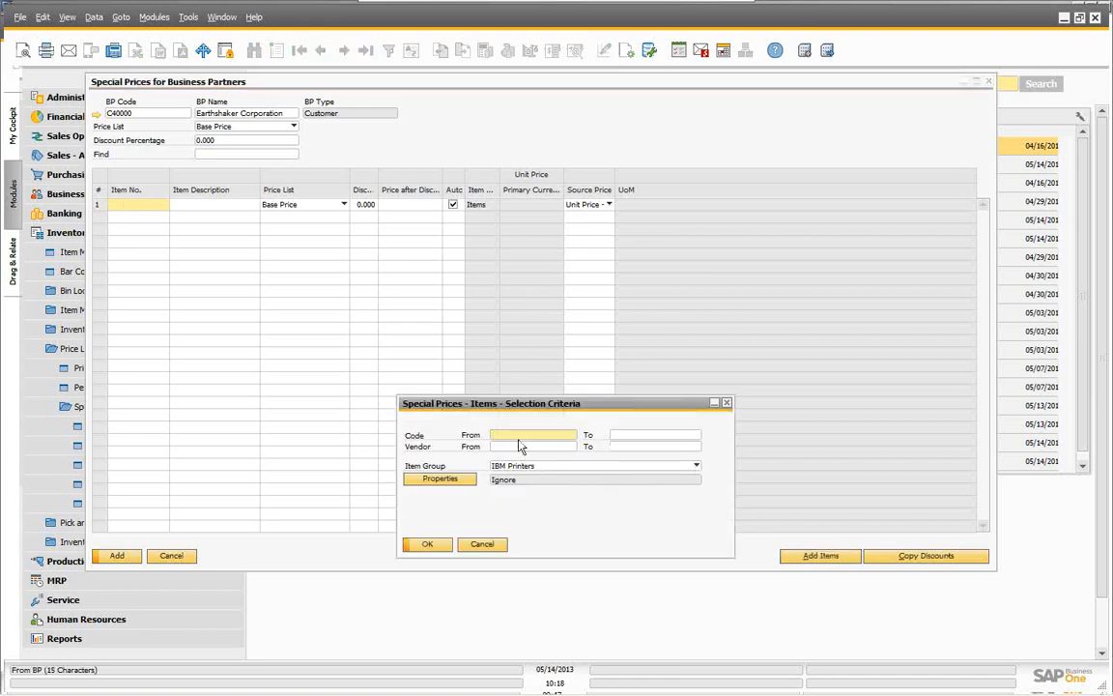
type("a")
key("Tab")
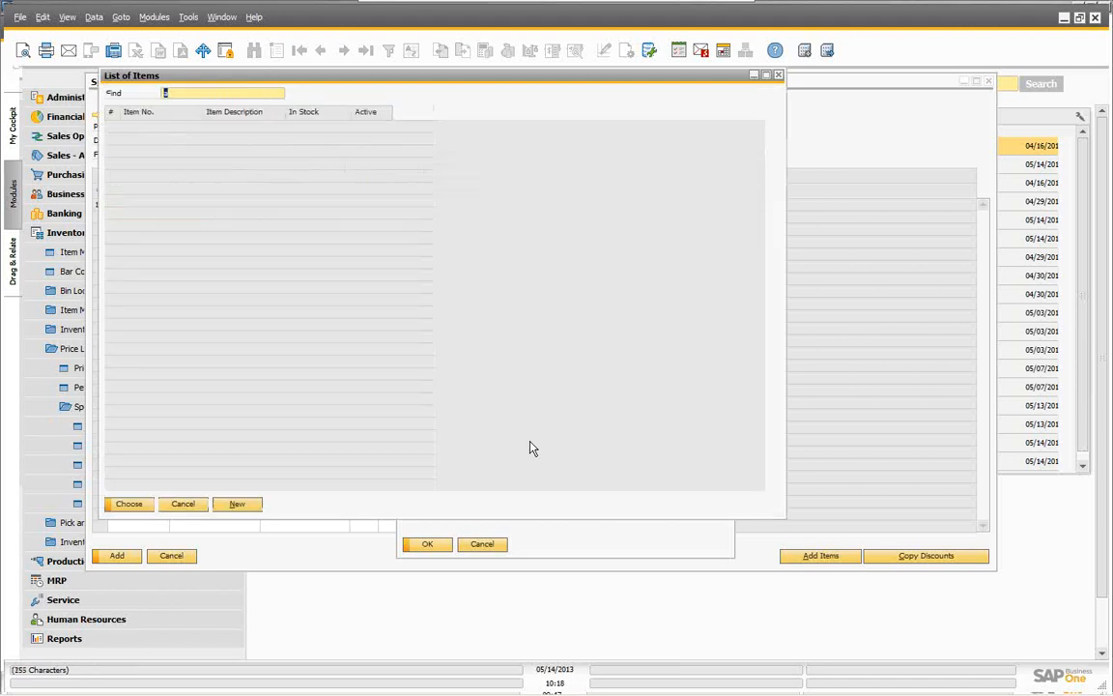
left_click(132, 151)
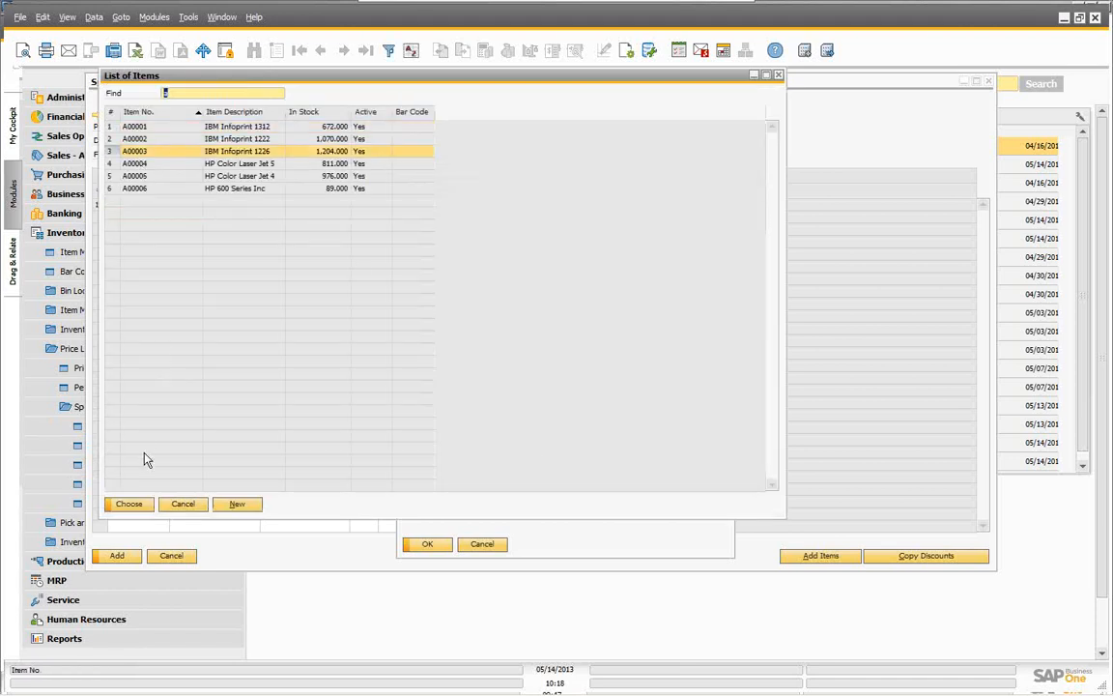
left_click(133, 505)
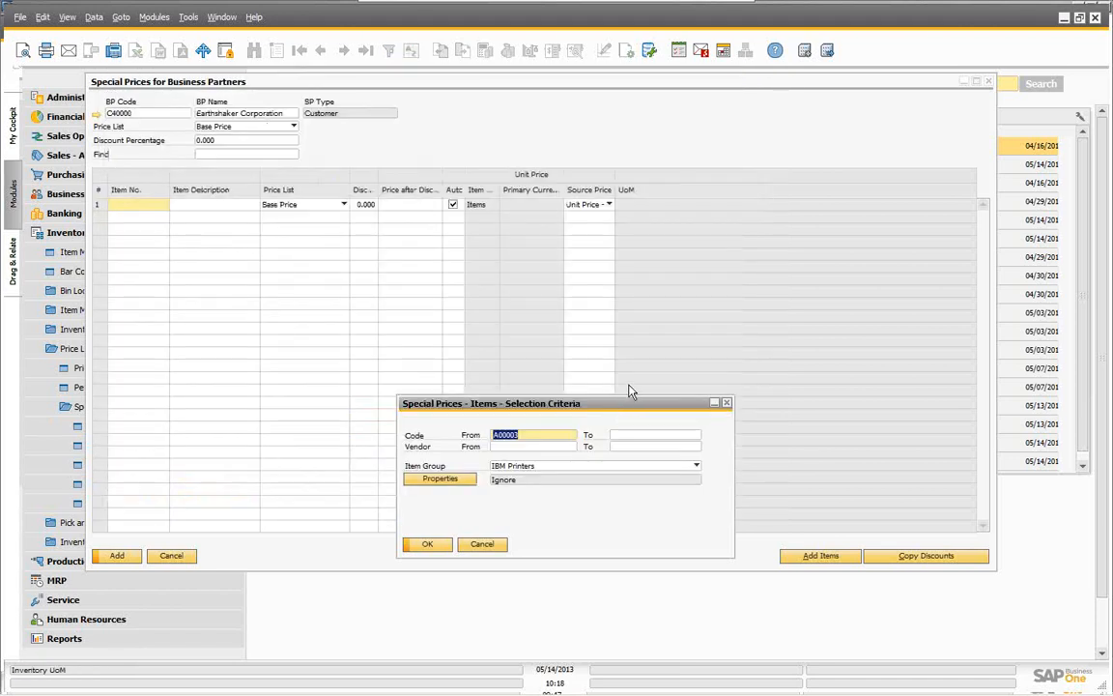
left_click(656, 434)
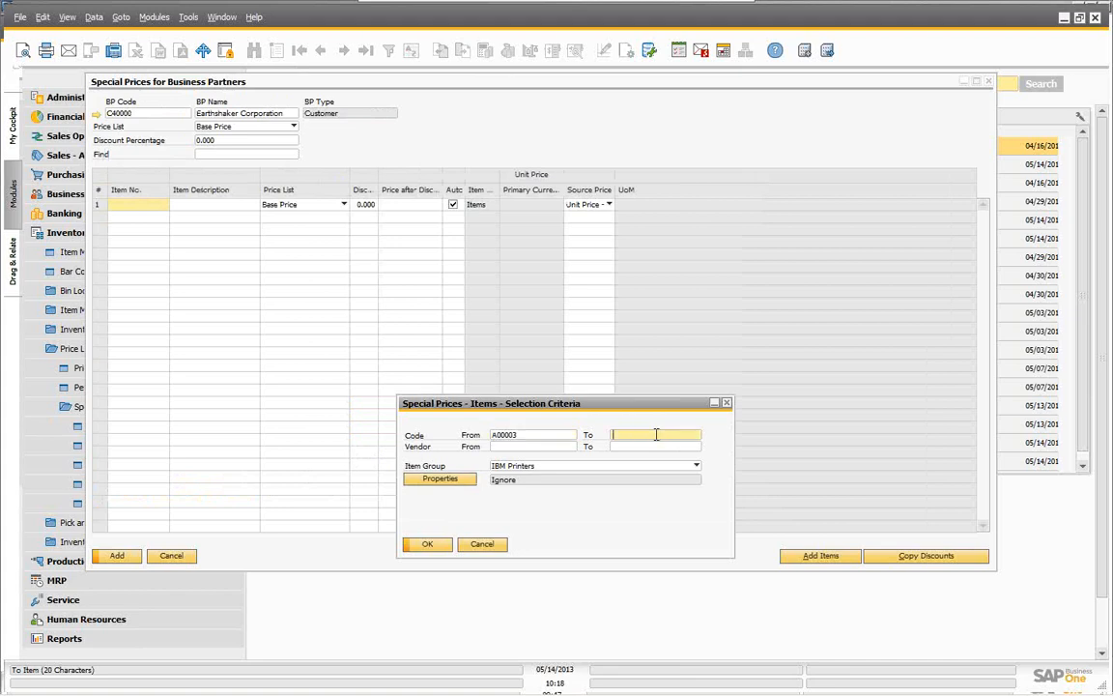
key("Tab")
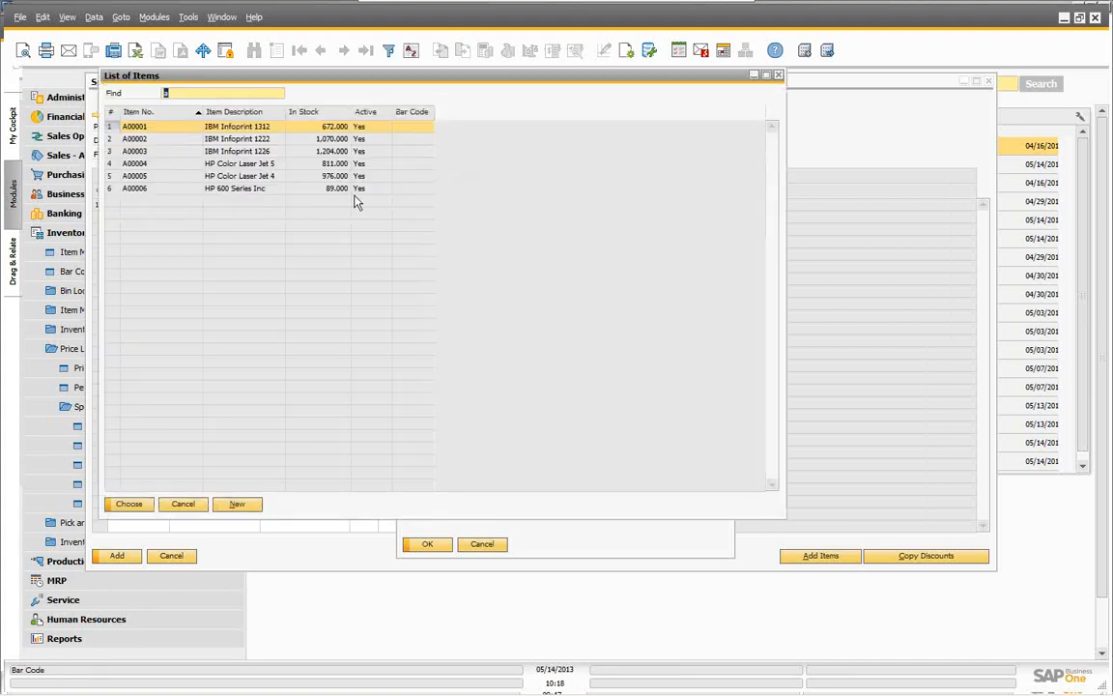
left_click(126, 151)
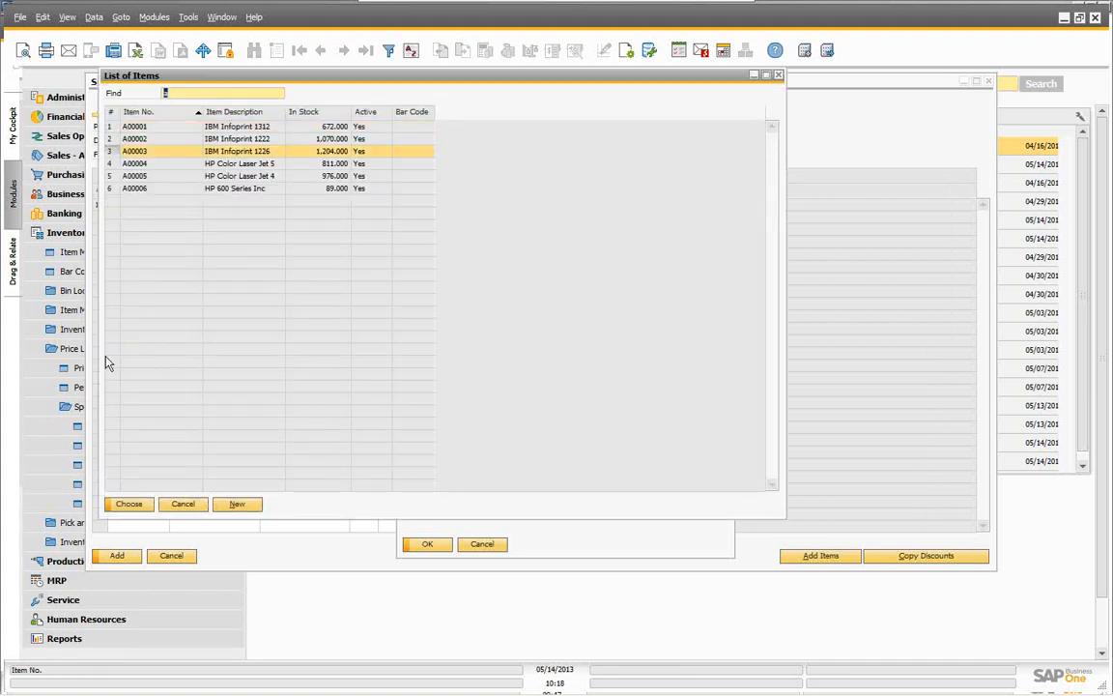
left_click(129, 503)
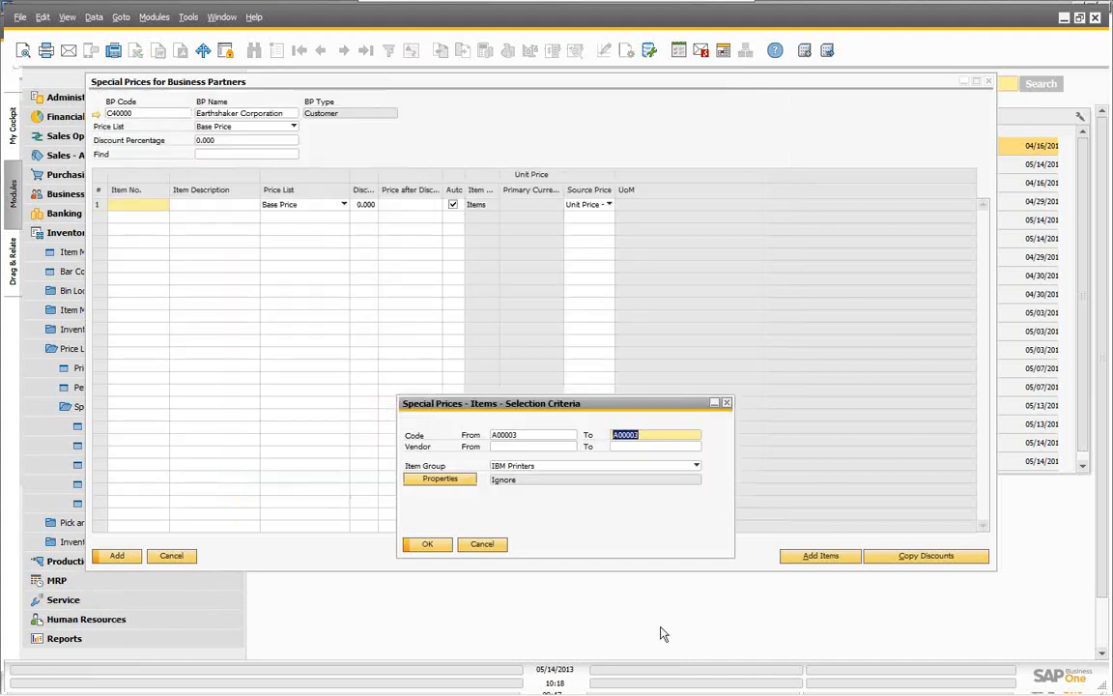
left_click(431, 547)
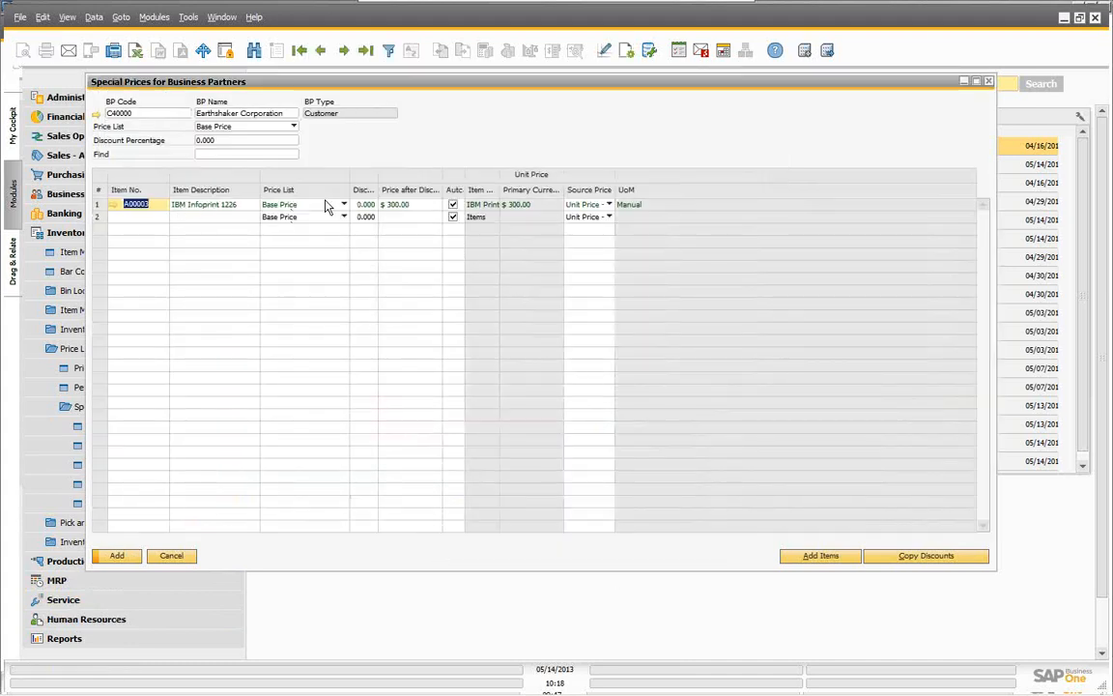
left_click(415, 205)
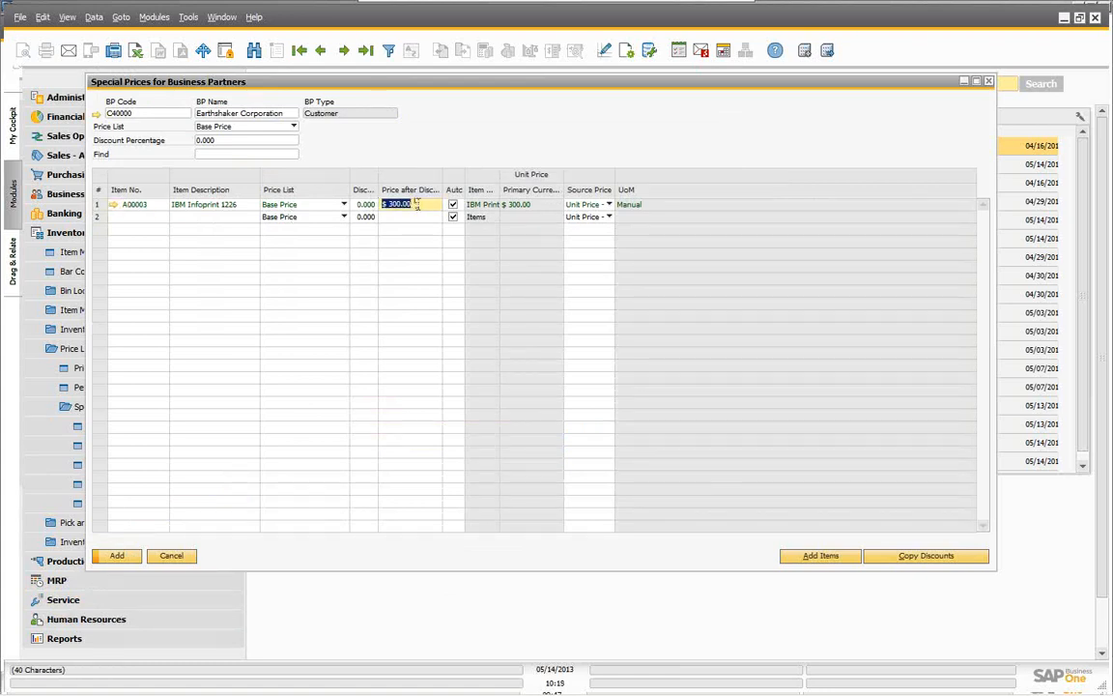
left_click(606, 206)
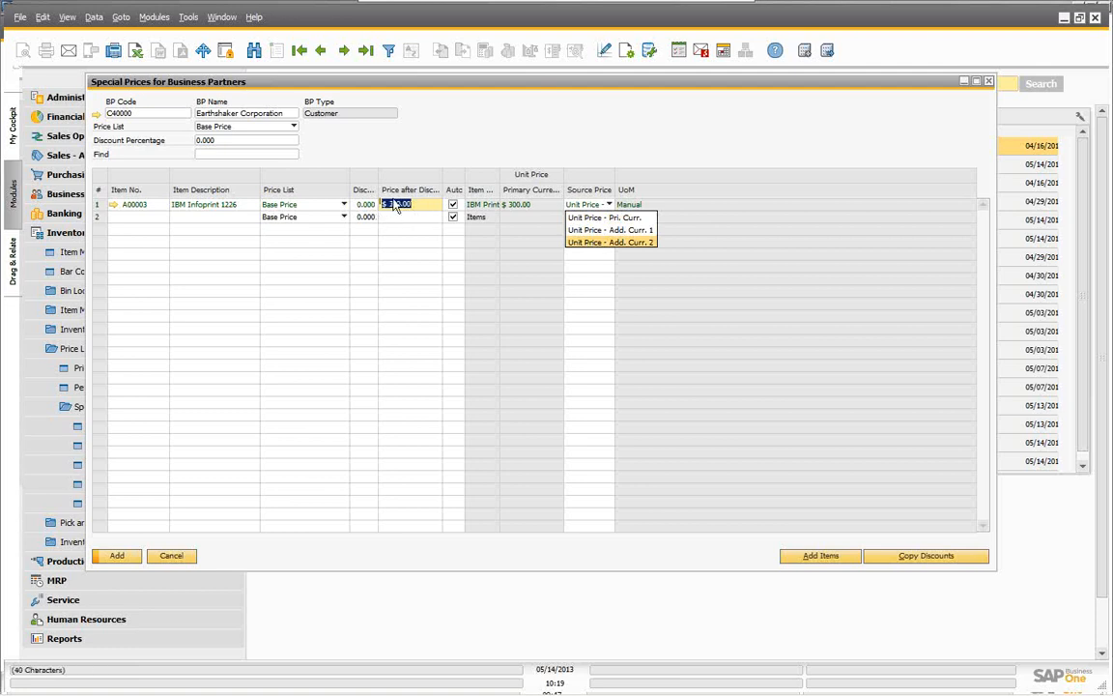
left_click(630, 231)
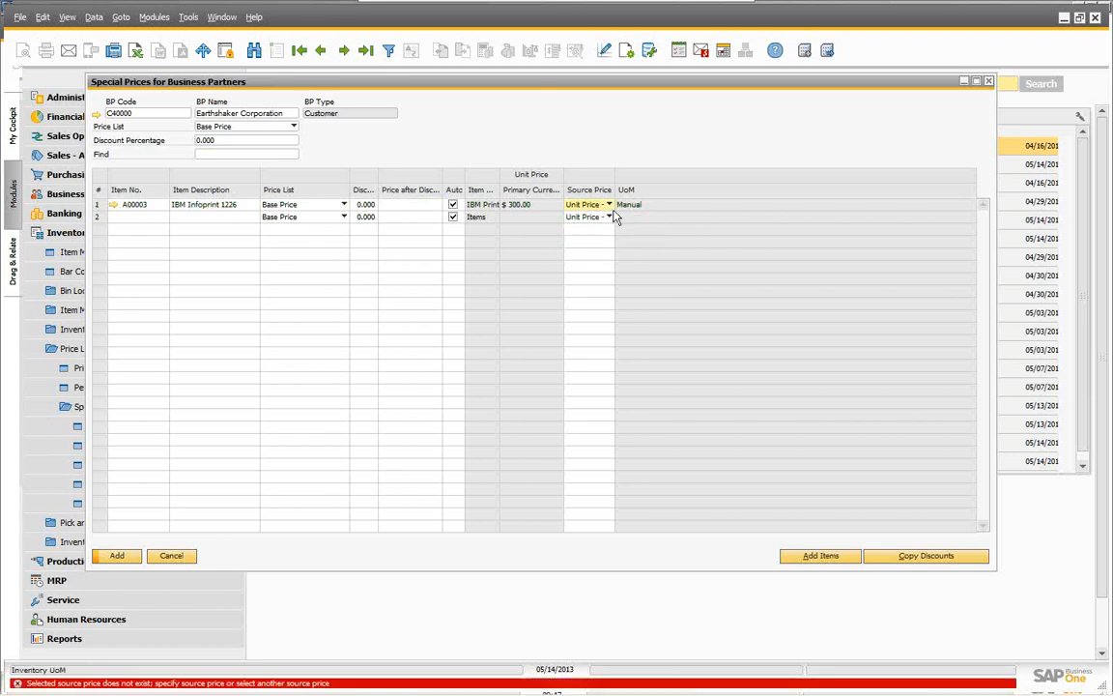
left_click(609, 206)
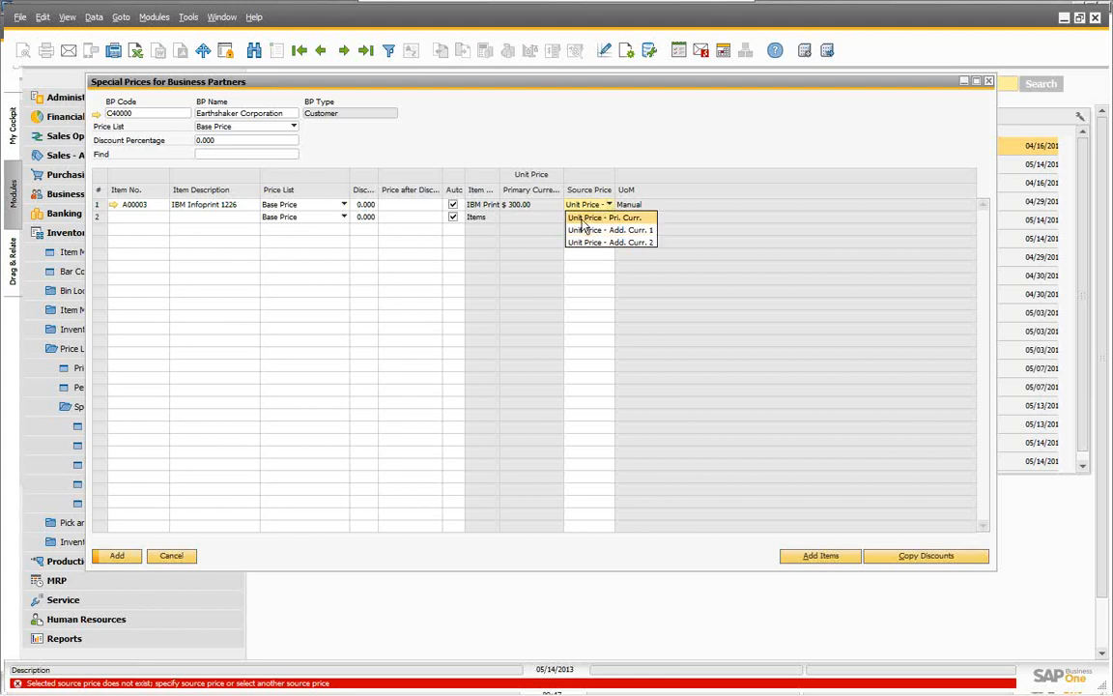
left_click(585, 243)
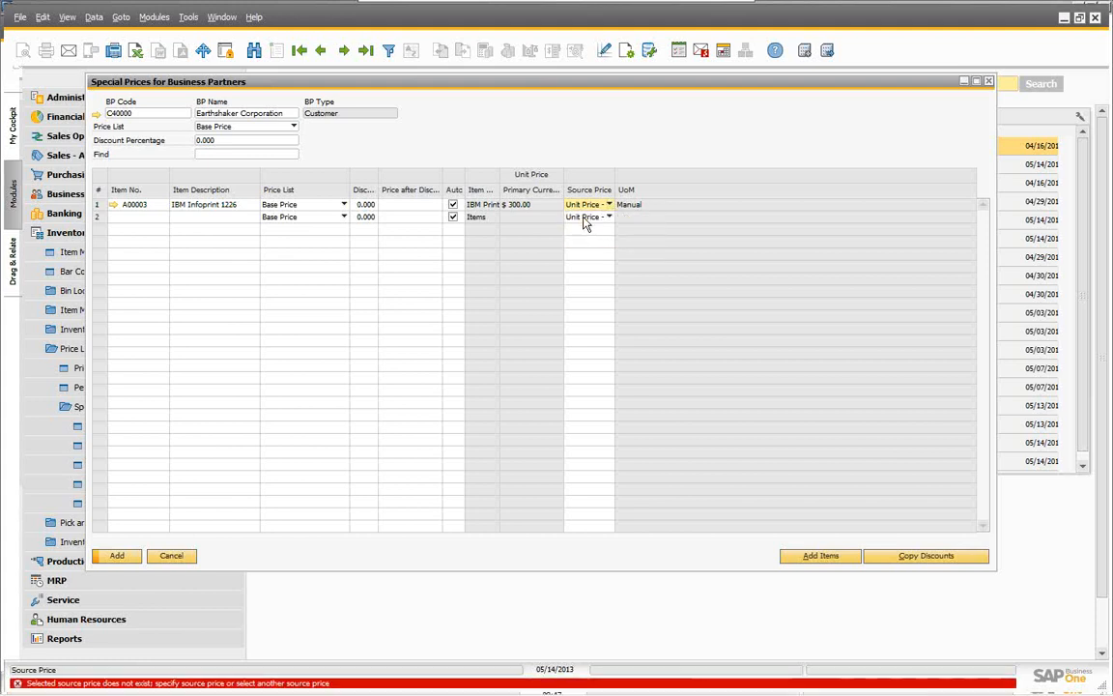
left_click(589, 207)
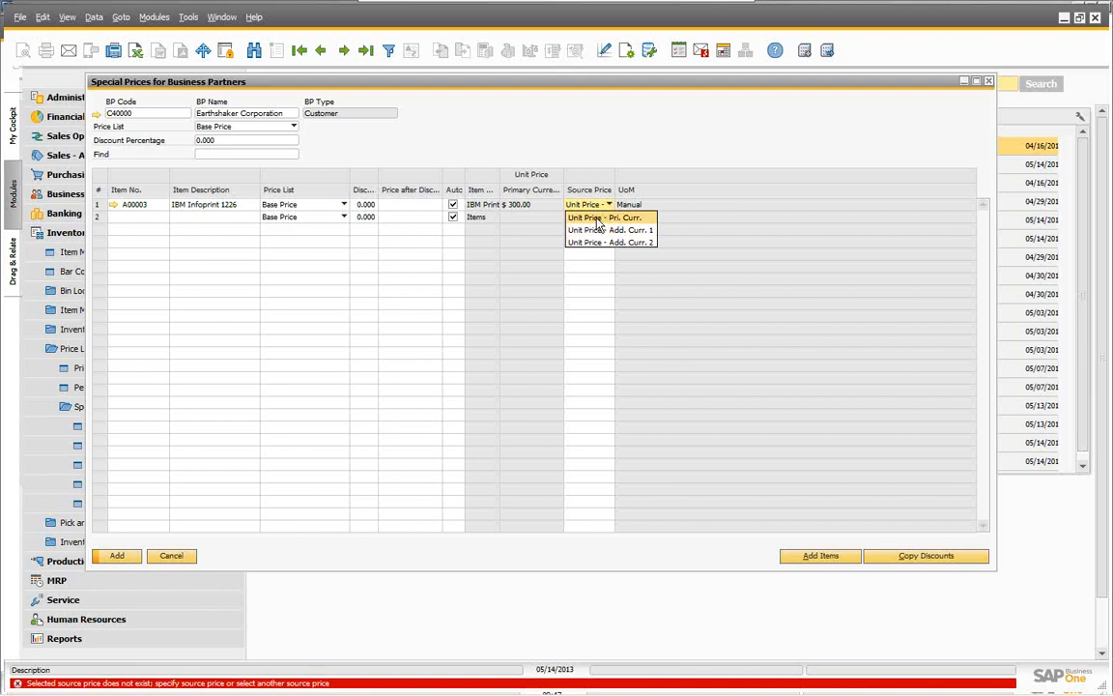
left_click(578, 231)
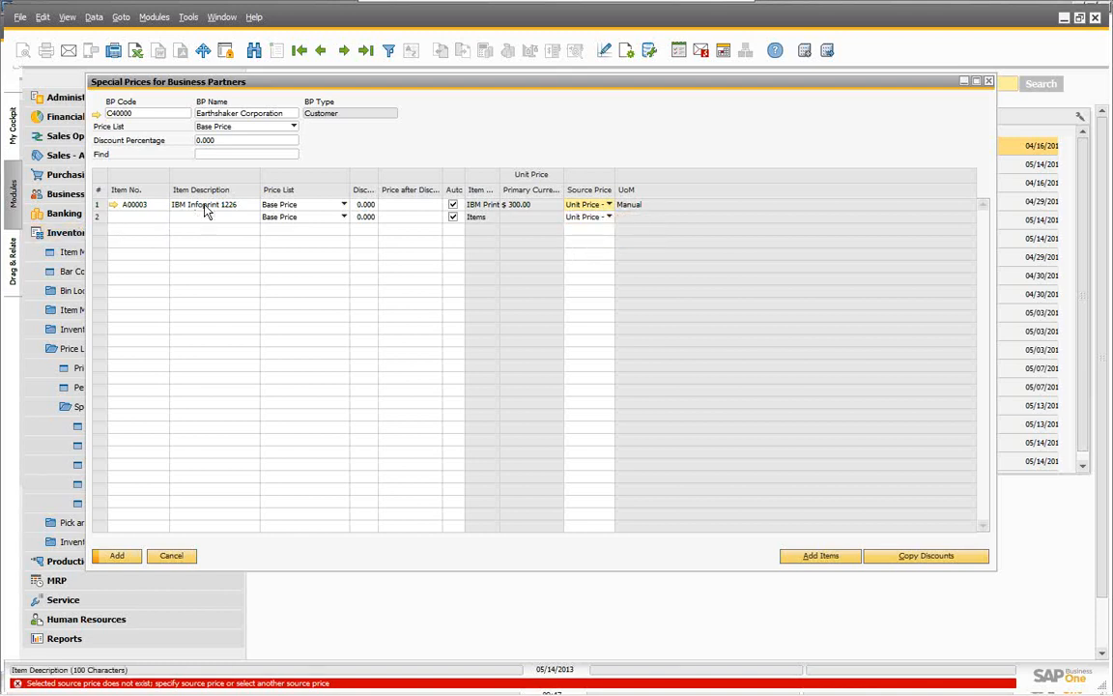
left_click(157, 206)
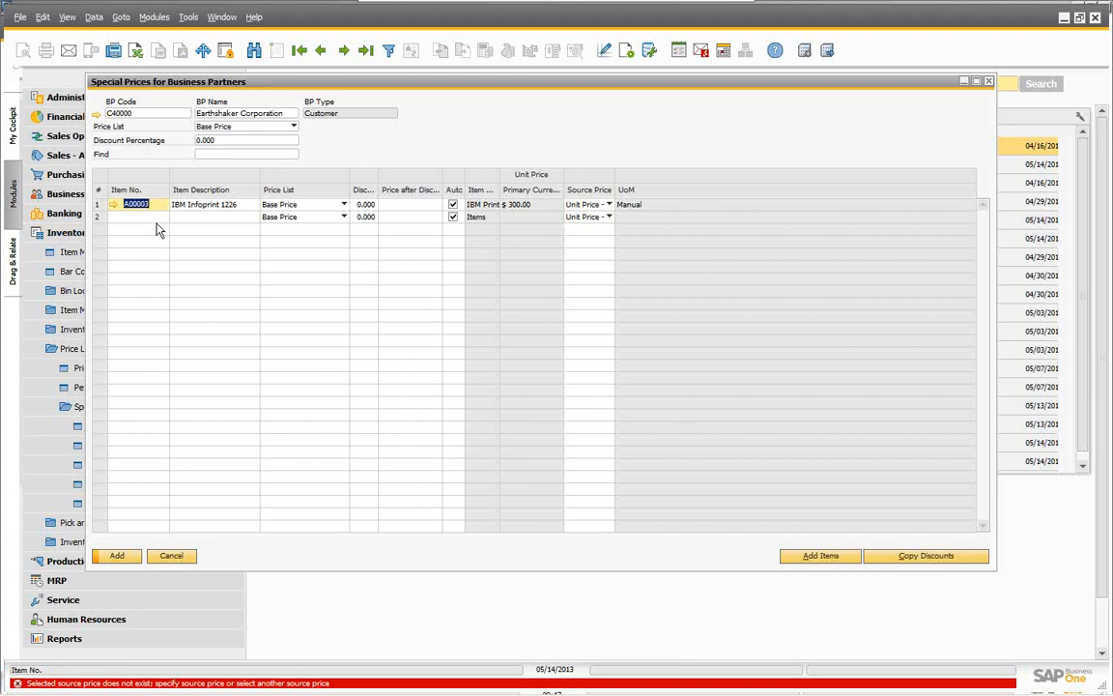
key("BackSpace")
Step: Enter item A00001 with a $300.00 price after discount, then cancel the special prices window
key("Tab")
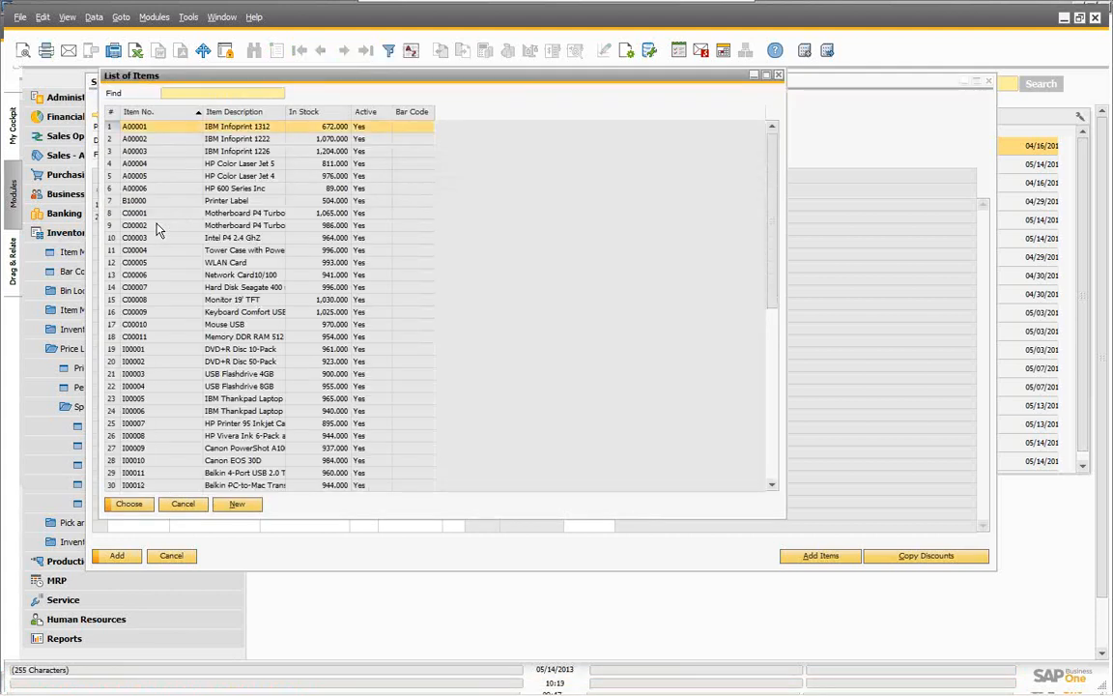
left_click(128, 503)
key("Tab")
key("Tab")
key("Tab")
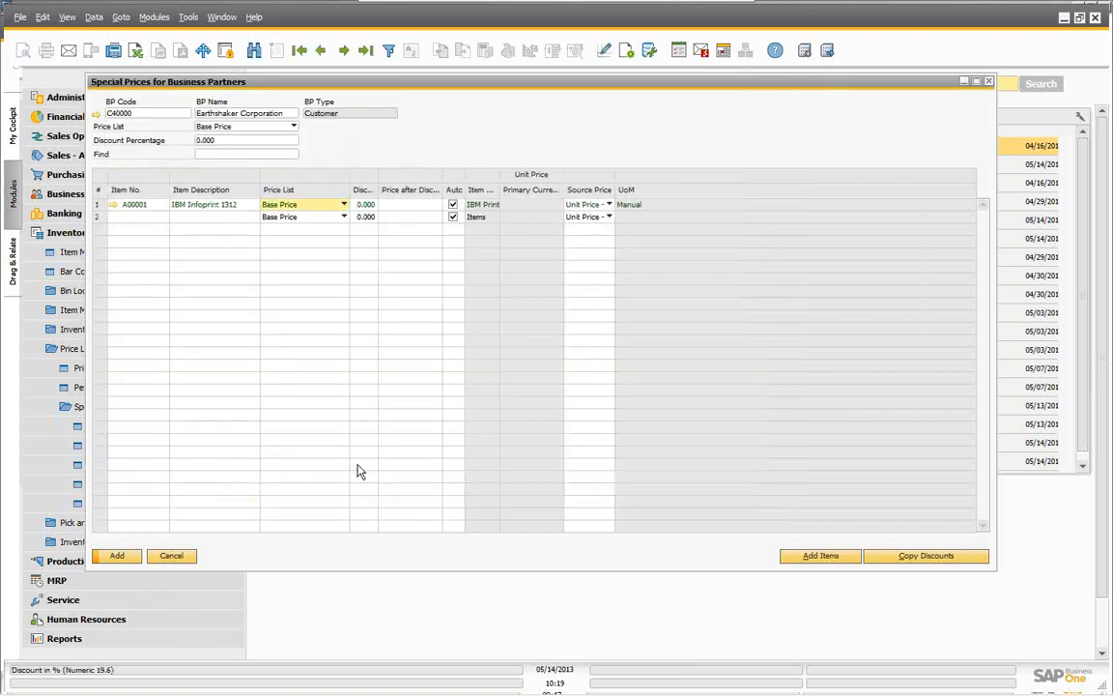
key("Tab")
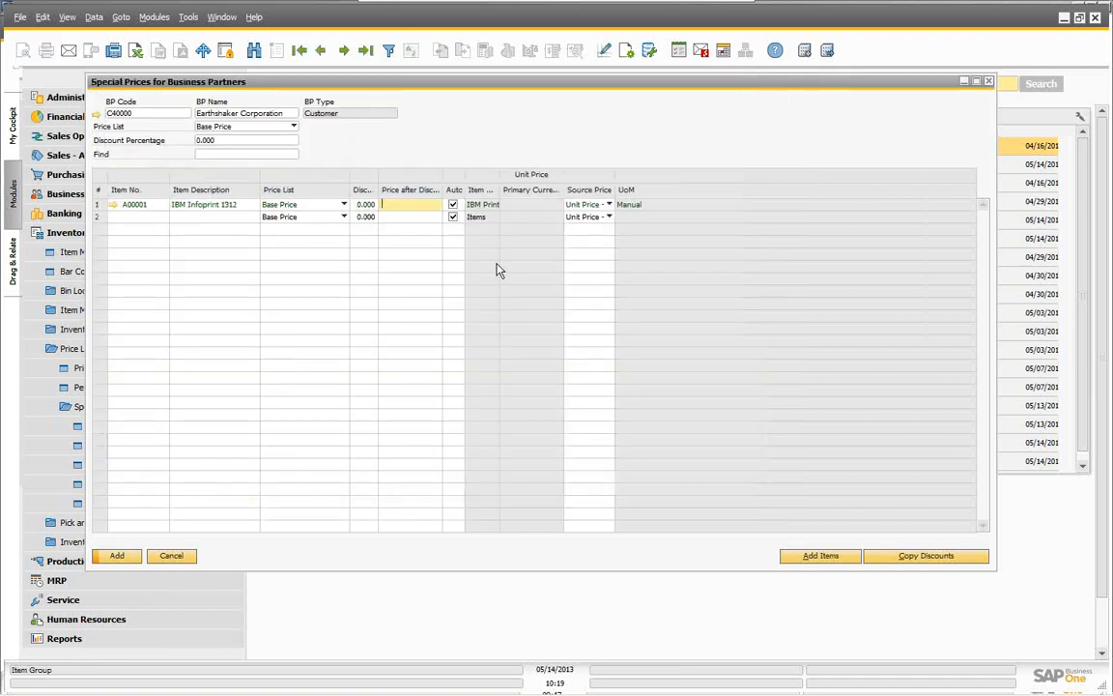
key("Tab")
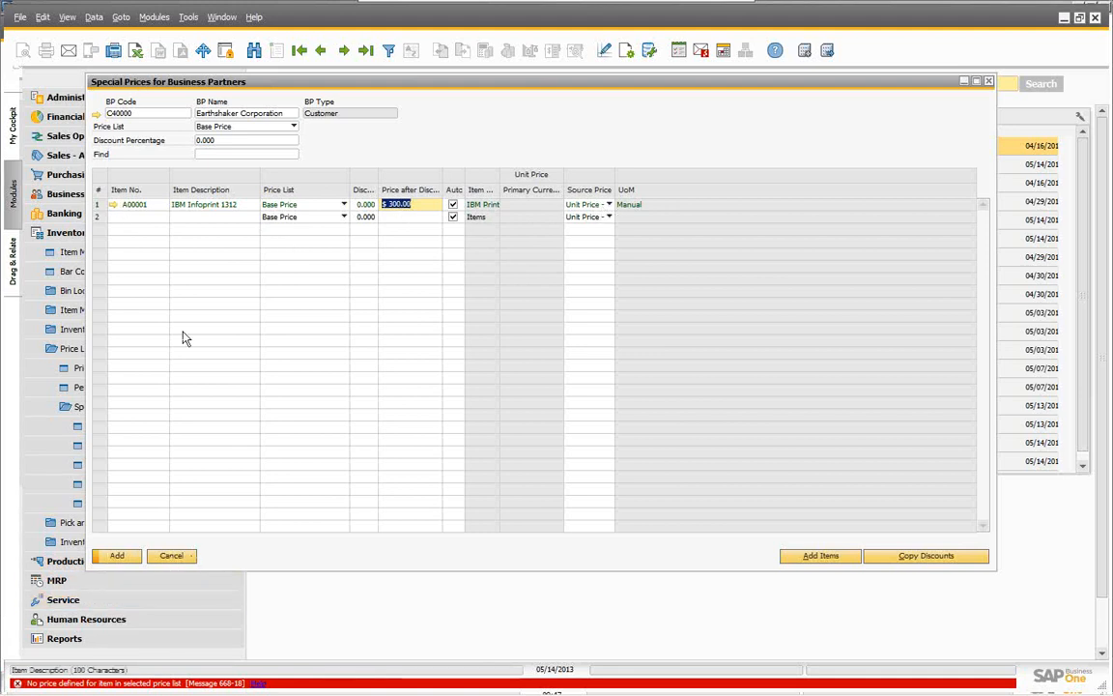
left_click(170, 558)
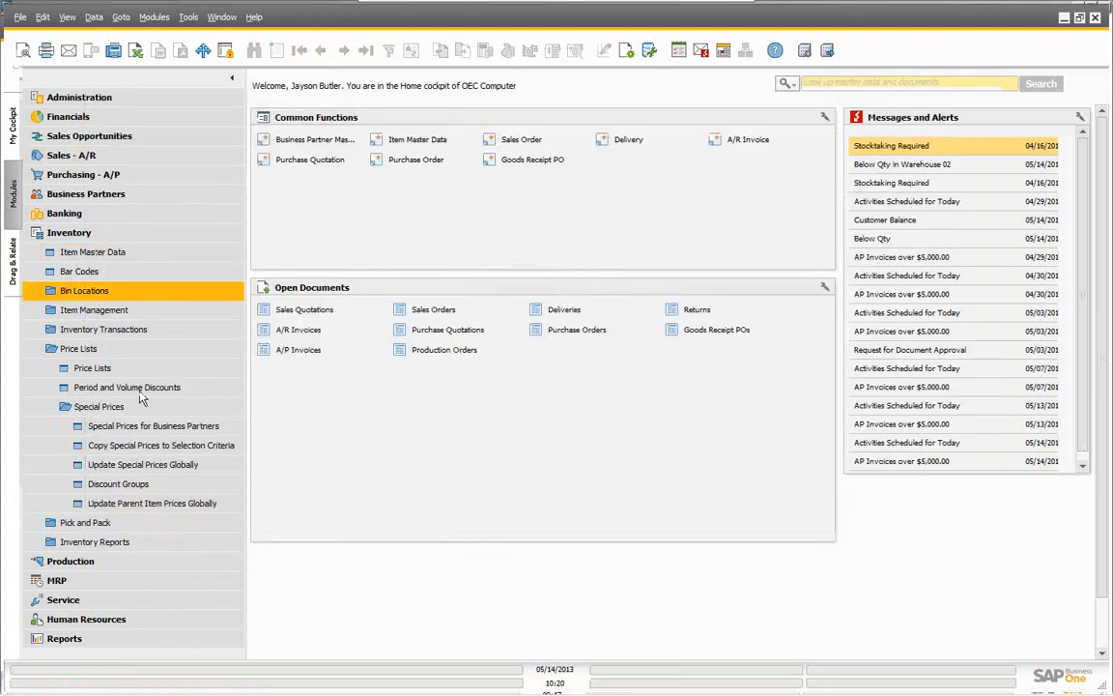
Step: Open Discount Groups, keep type Specific BP, and look up Earthshaker Corporation by typing 'e'
left_click(105, 486)
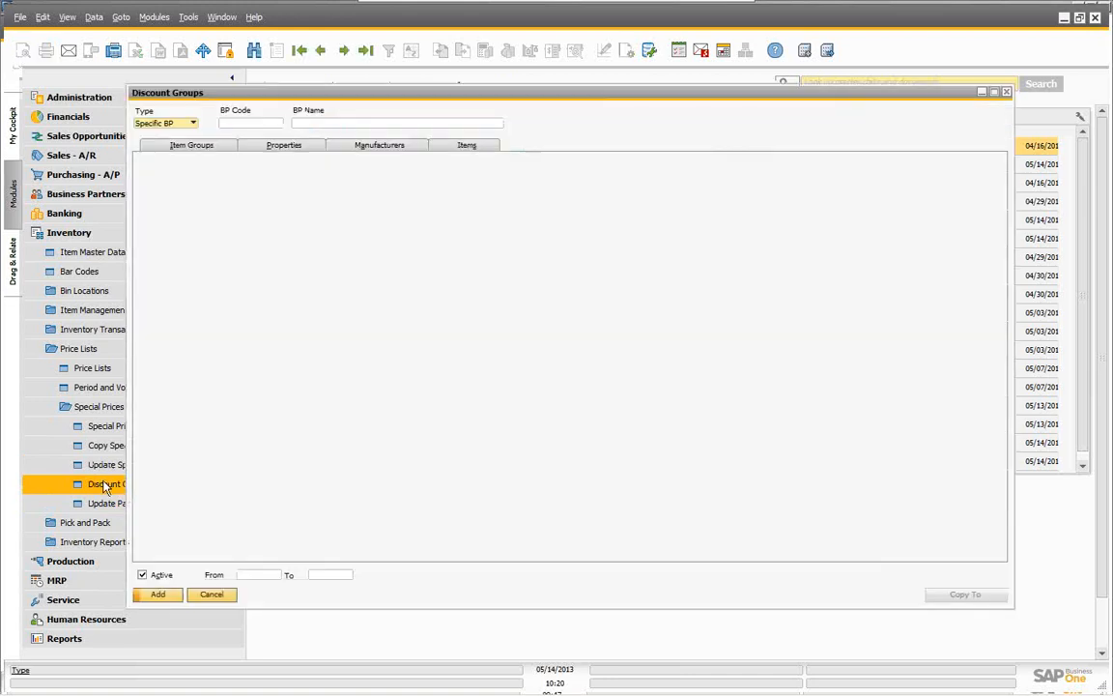
left_click_drag(261, 96, 213, 95)
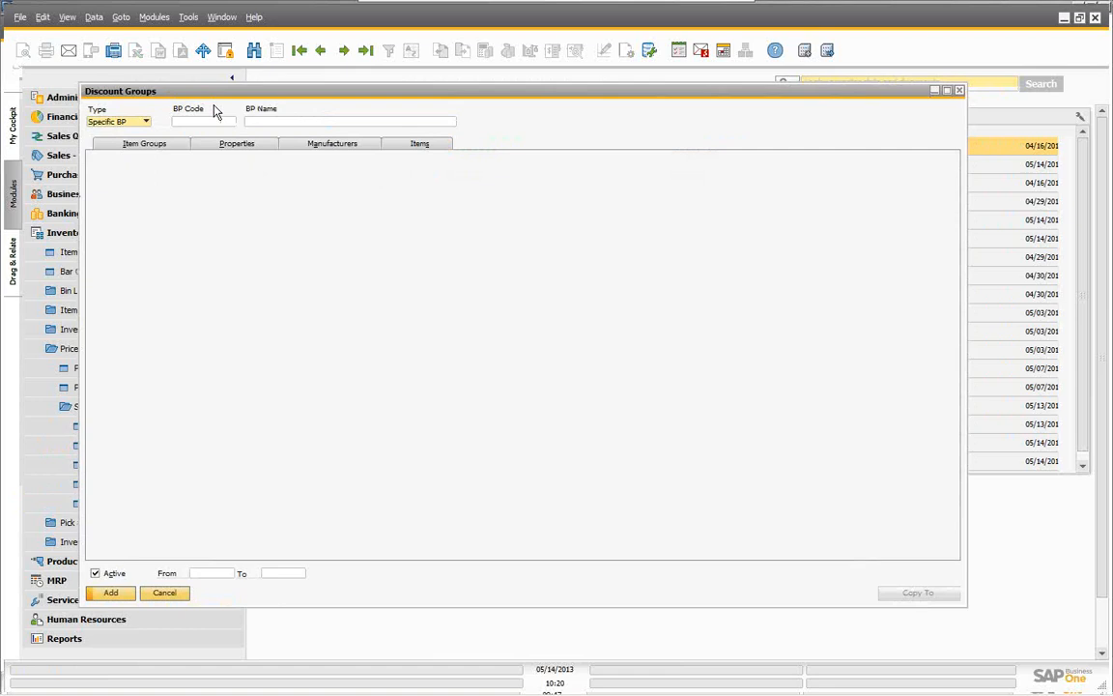
left_click(147, 122)
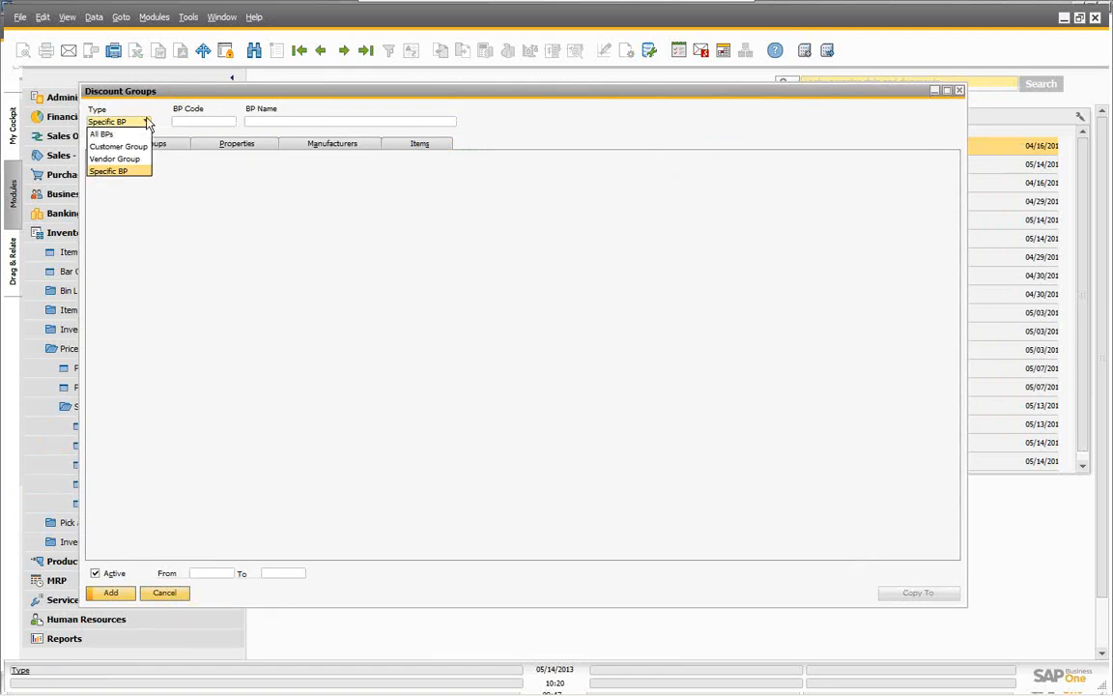
left_click(110, 171)
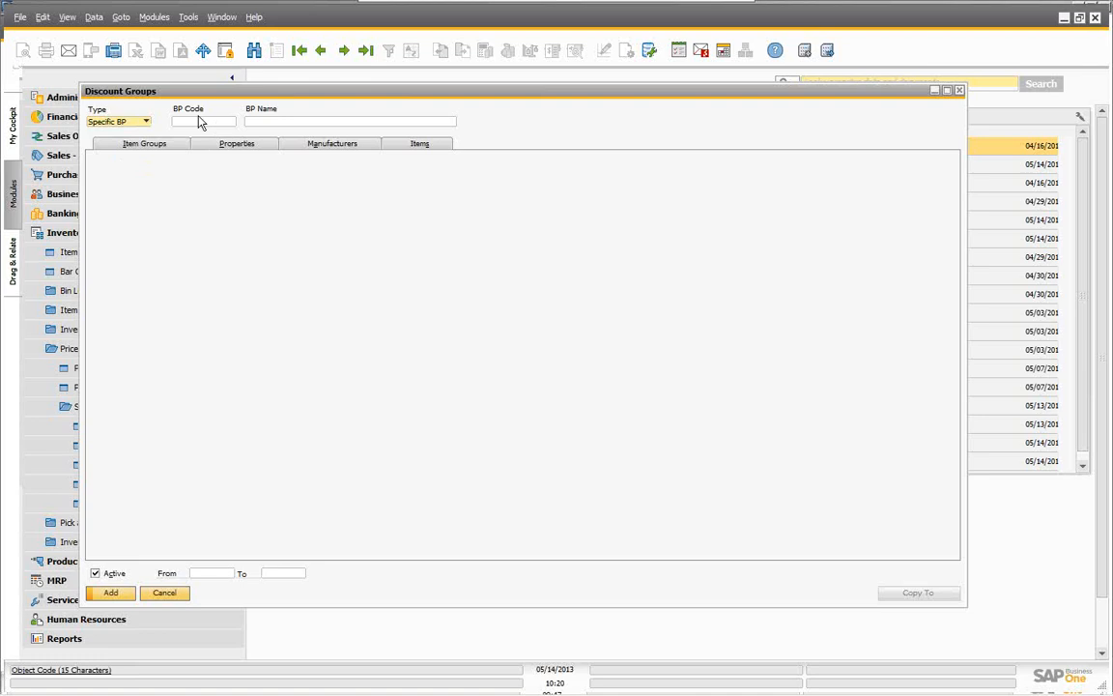
left_click(205, 123)
left_click(277, 121)
type("e")
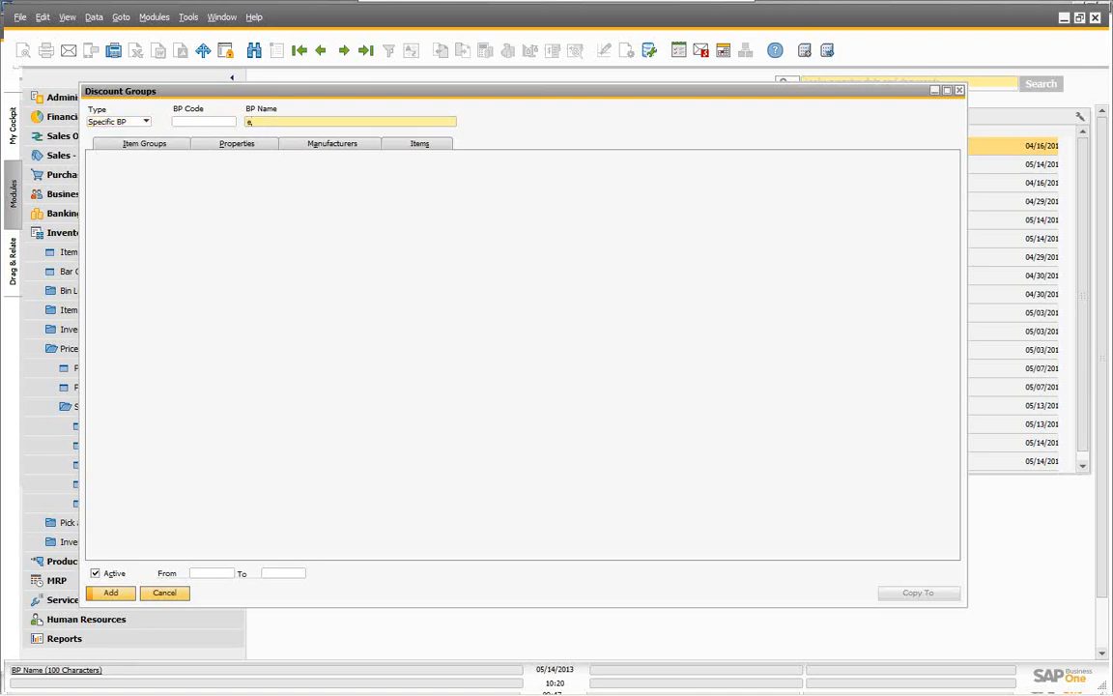
key("Tab")
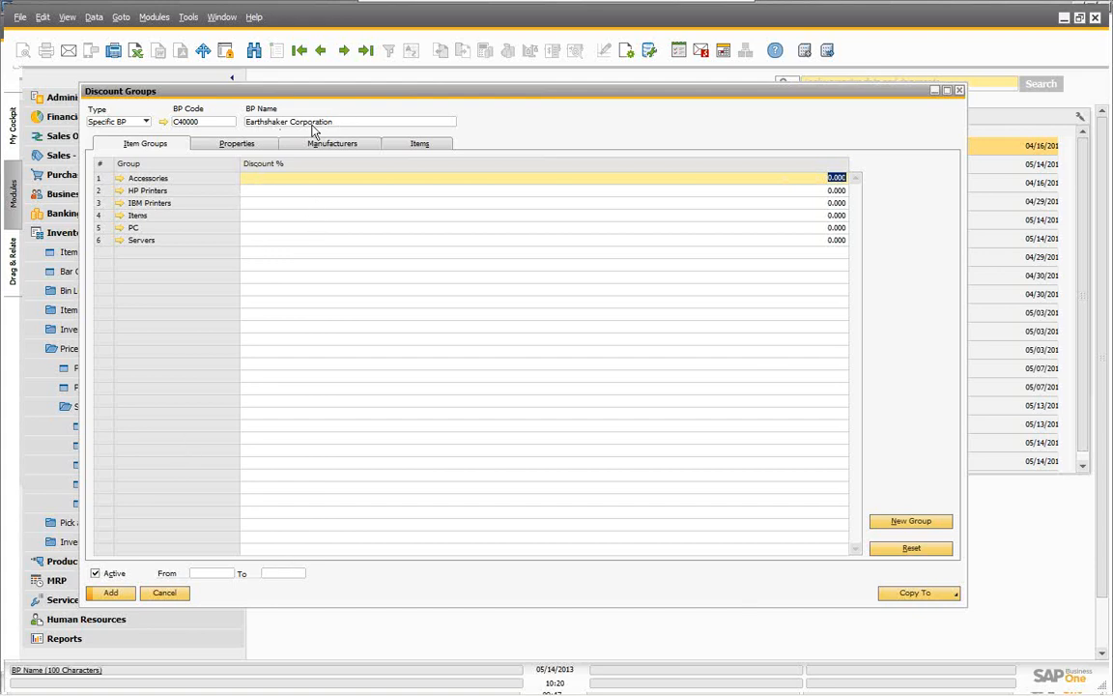
Step: Step through the Properties and Manufacturers views to reach Earthshaker Corporation's empty Items discount table
left_click(212, 144)
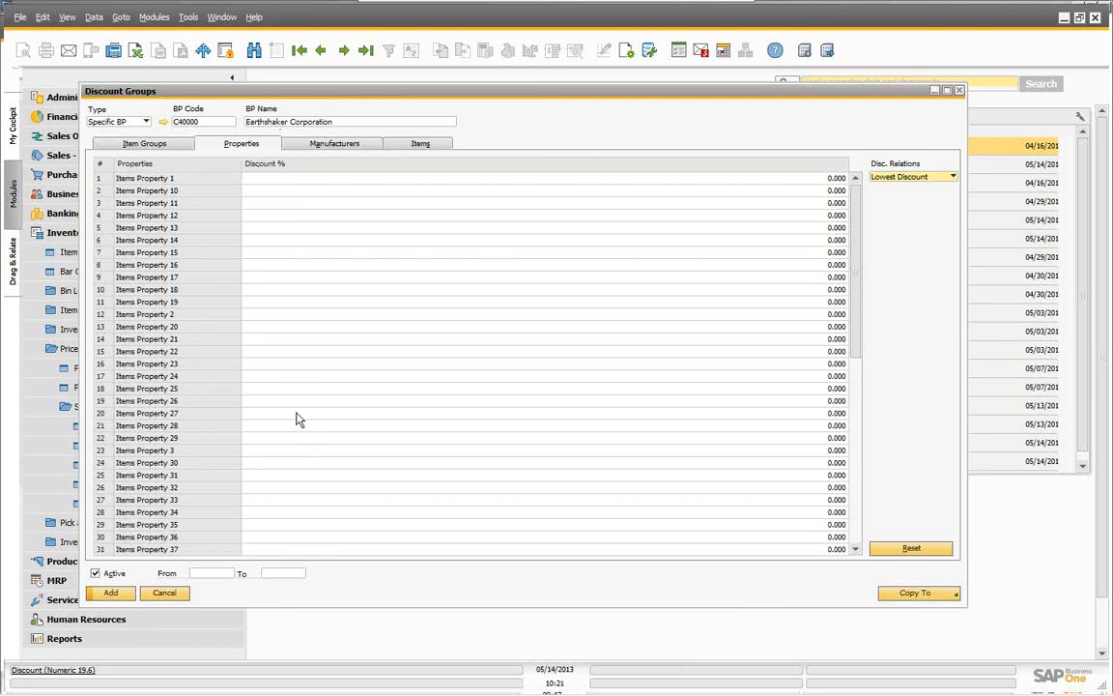
left_click(334, 145)
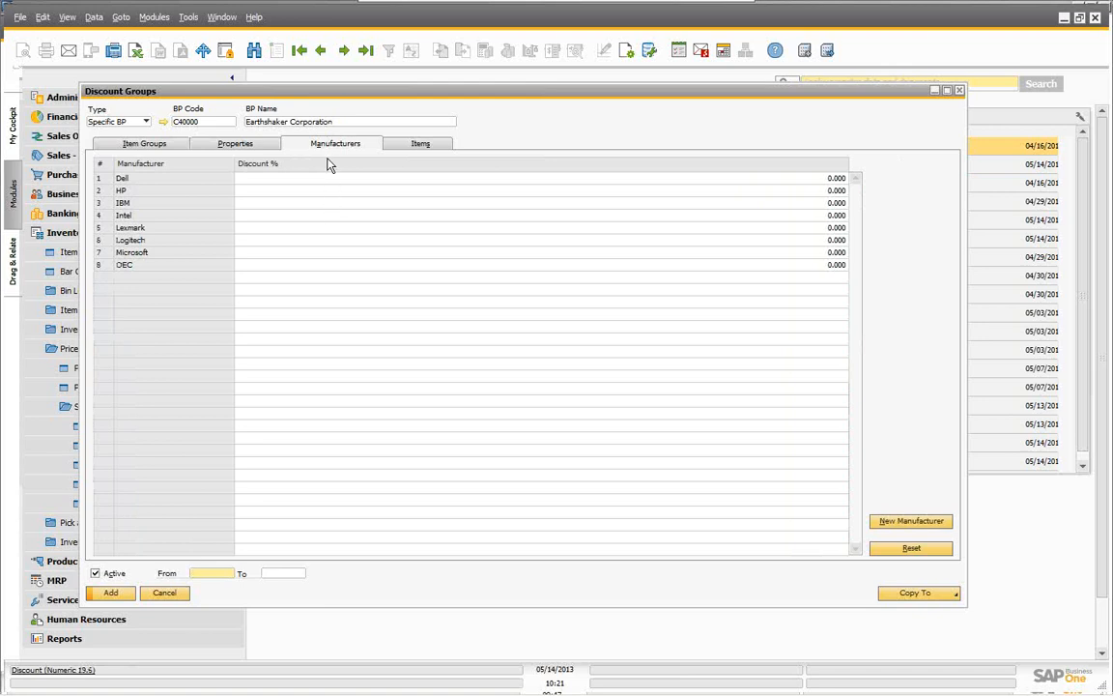
left_click(415, 146)
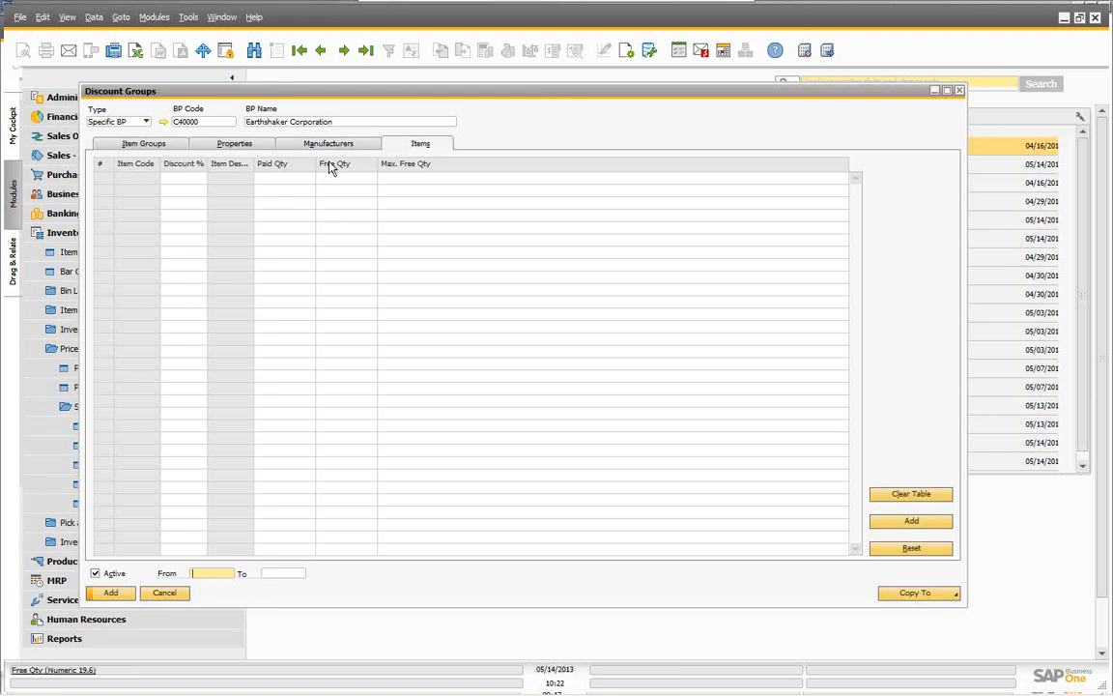
Step: Add item A00003 with Paid Qty 2, Free Qty 1 and Max. Free Qty 4
left_click(911, 523)
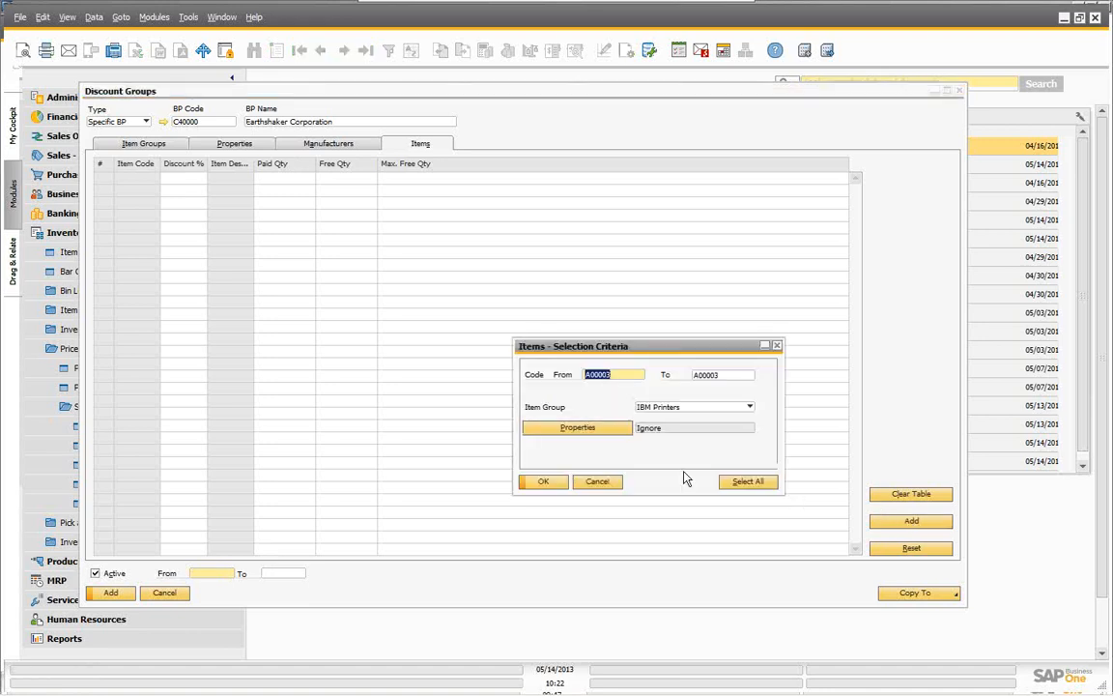
left_click(544, 482)
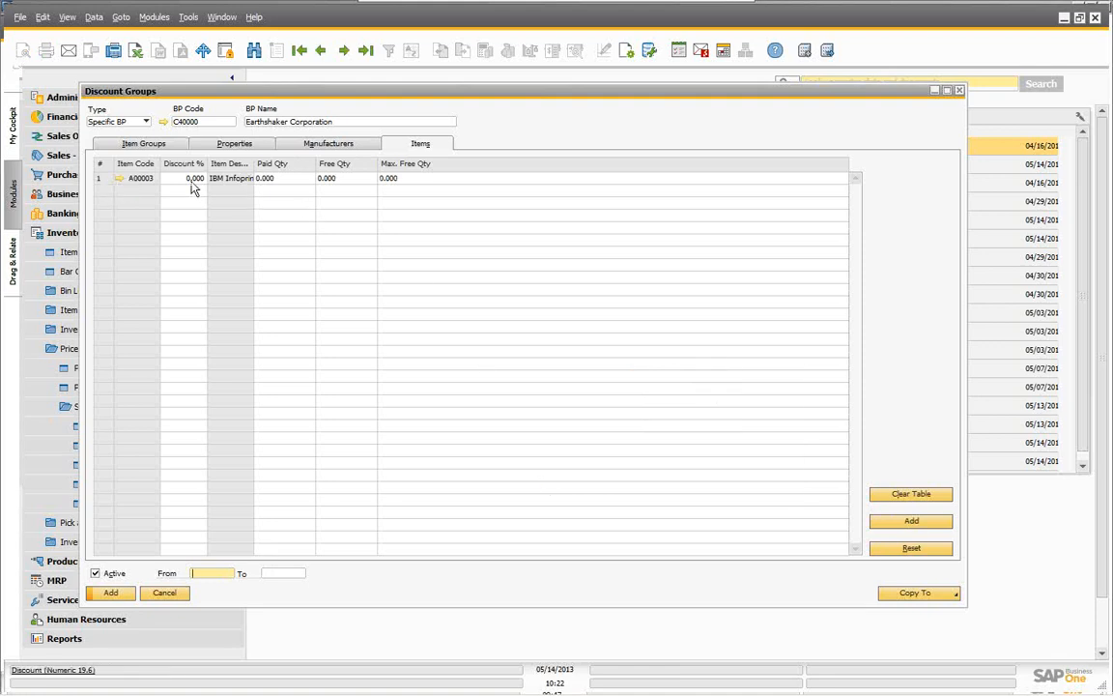
left_click(283, 179)
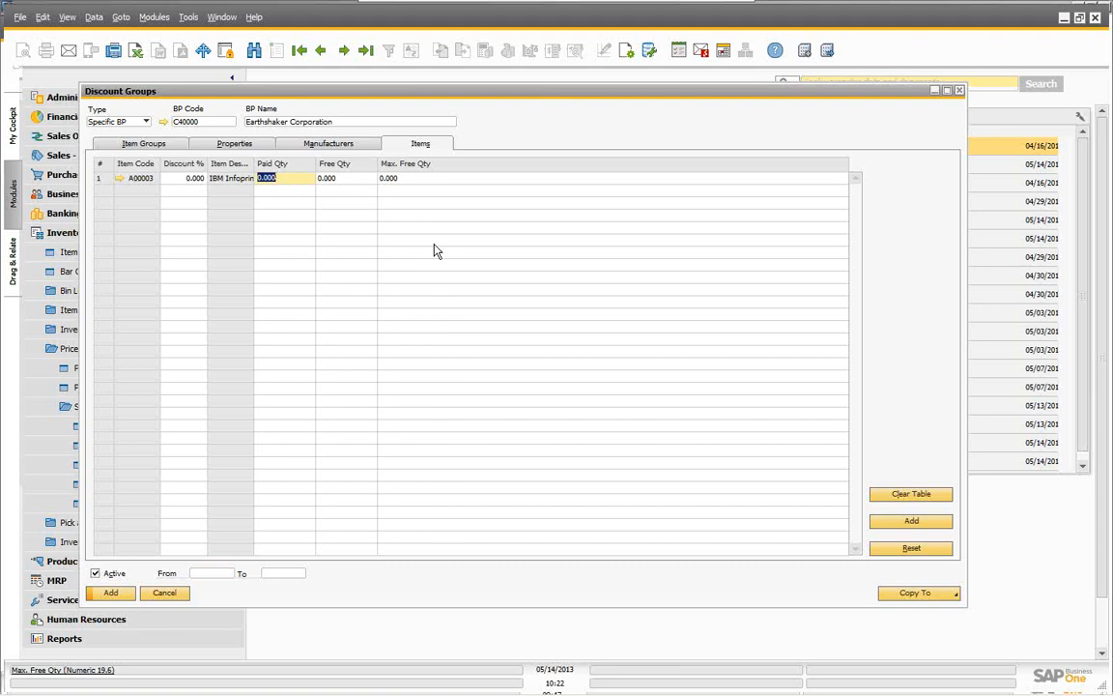
type("2")
key("Tab")
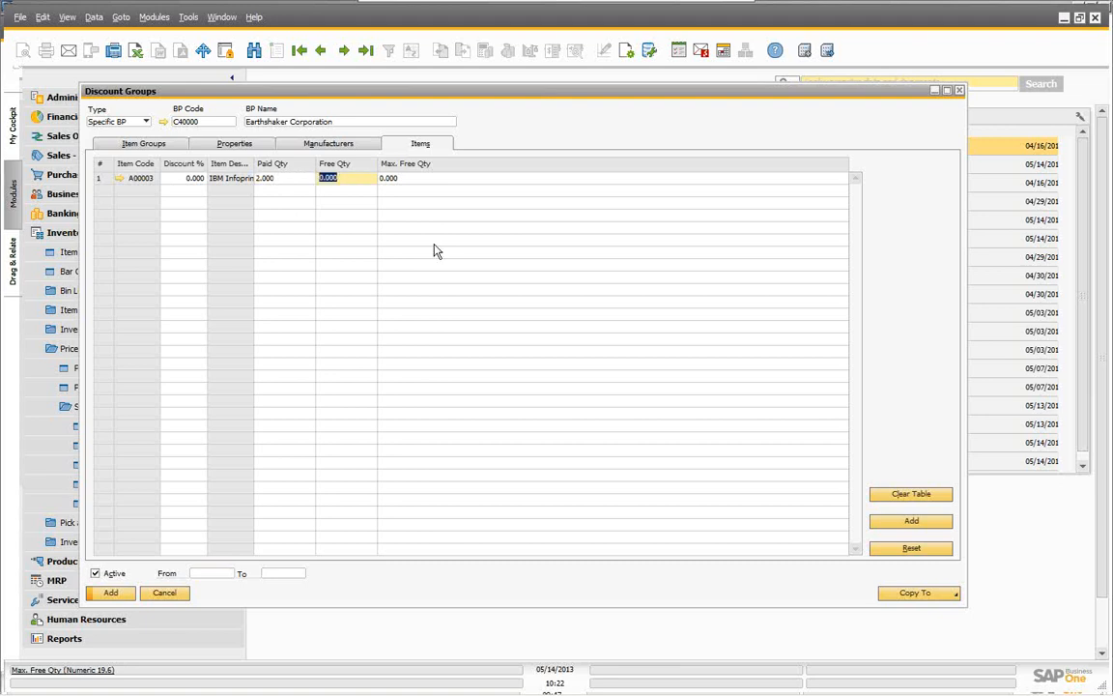
type("1")
key("Tab")
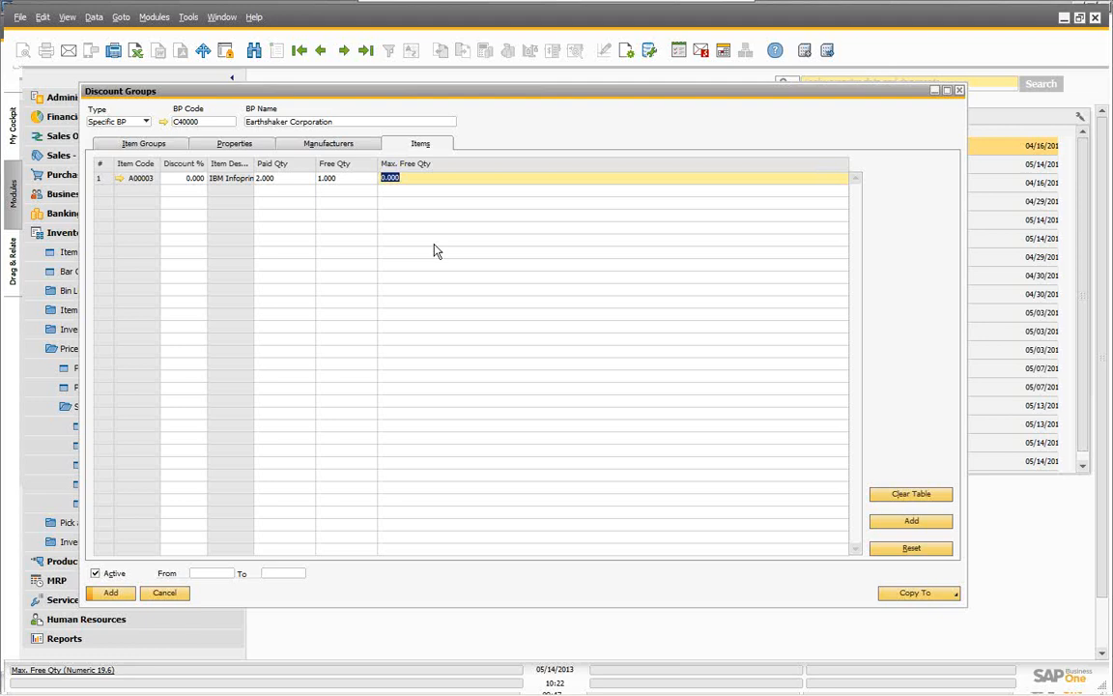
type("4")
left_click(266, 178)
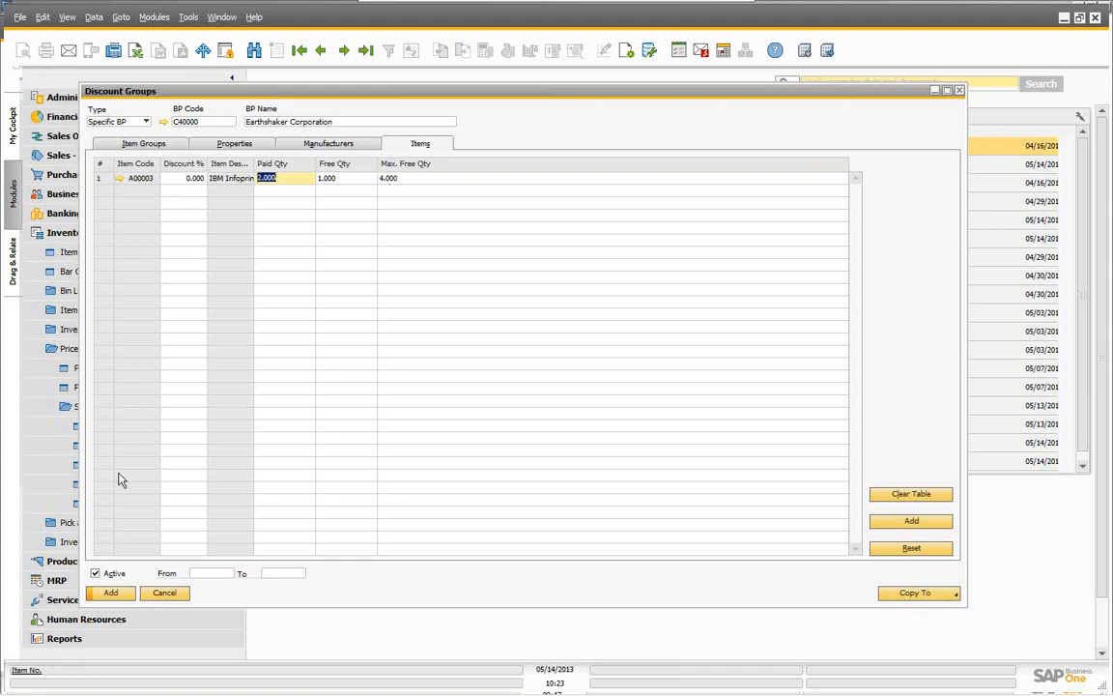
Step: Save the group, reload it by BP name 'e', and verify A00003 shows 2 paid, 1 free, max 4
left_click(111, 592)
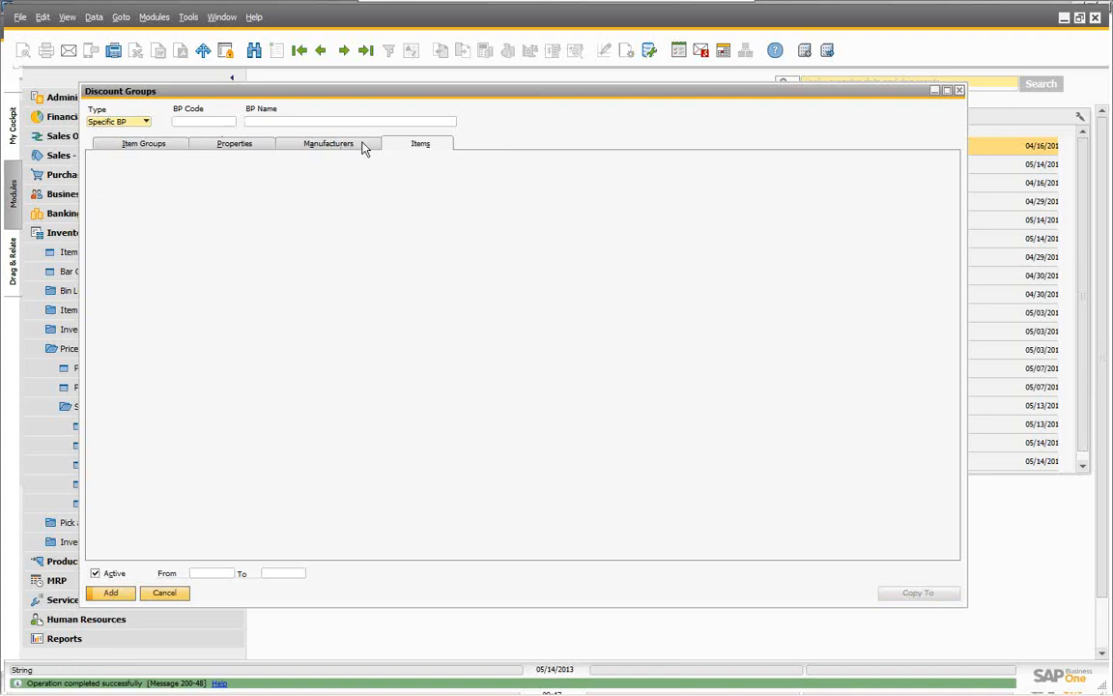
left_click(209, 121)
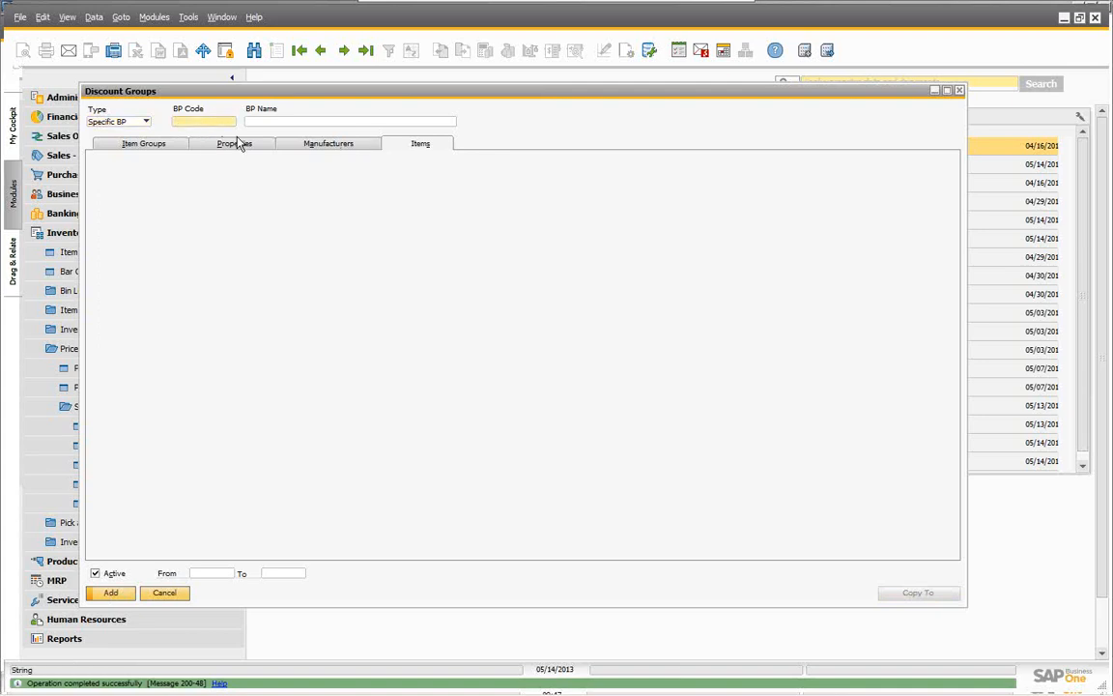
left_click(278, 120)
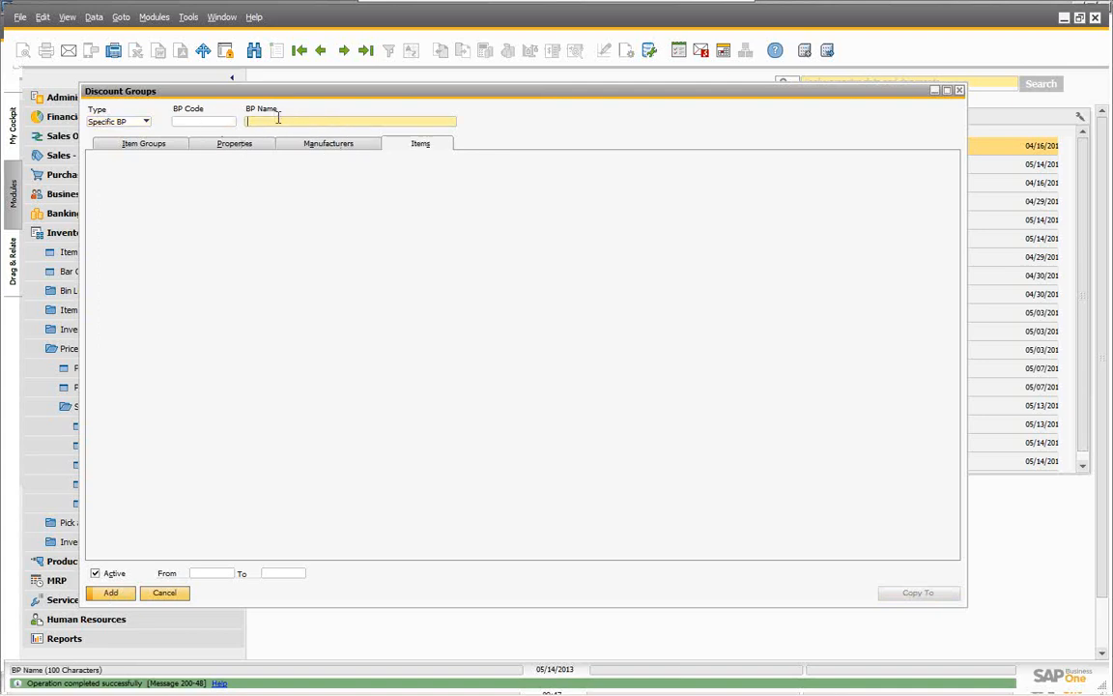
type("e")
key("Tab")
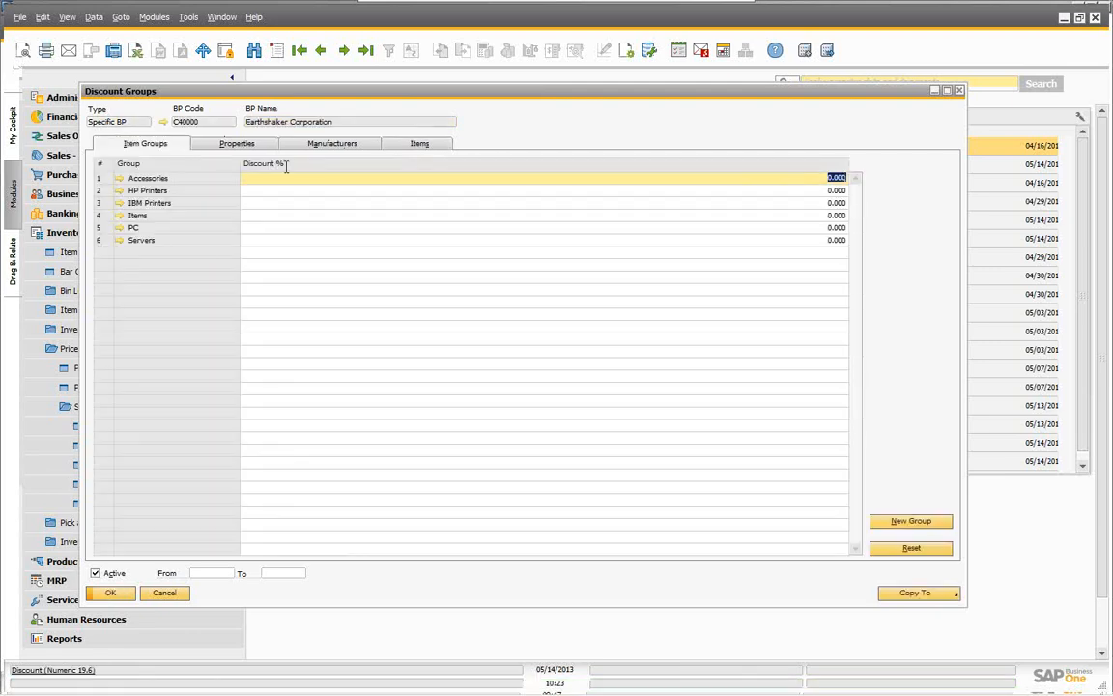
left_click(414, 147)
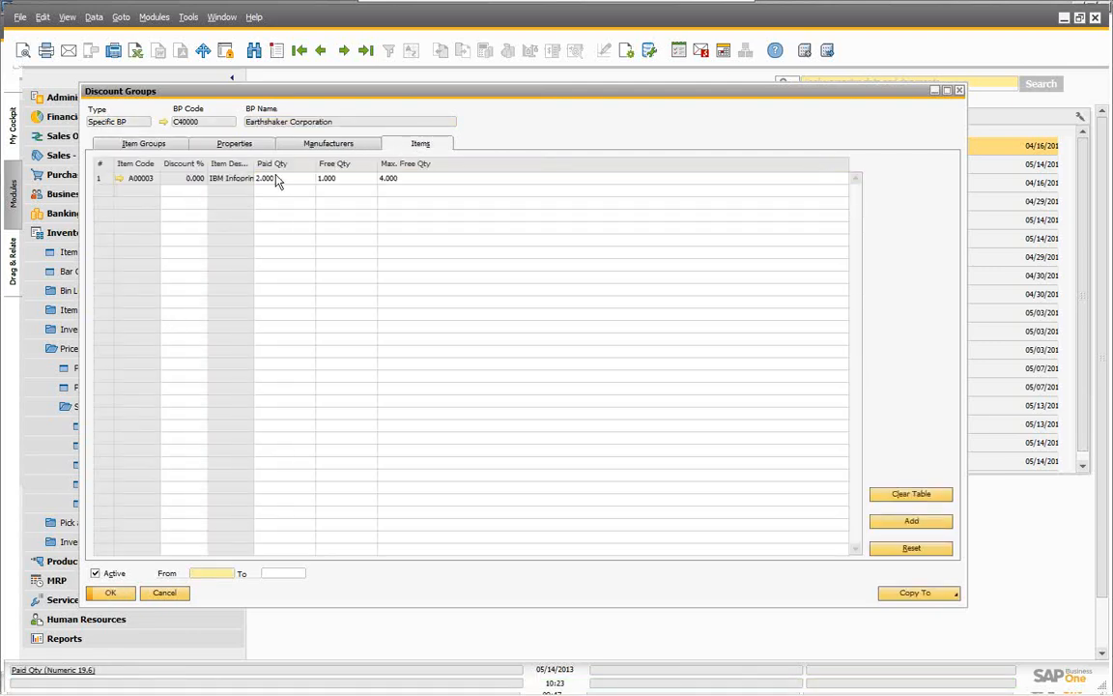
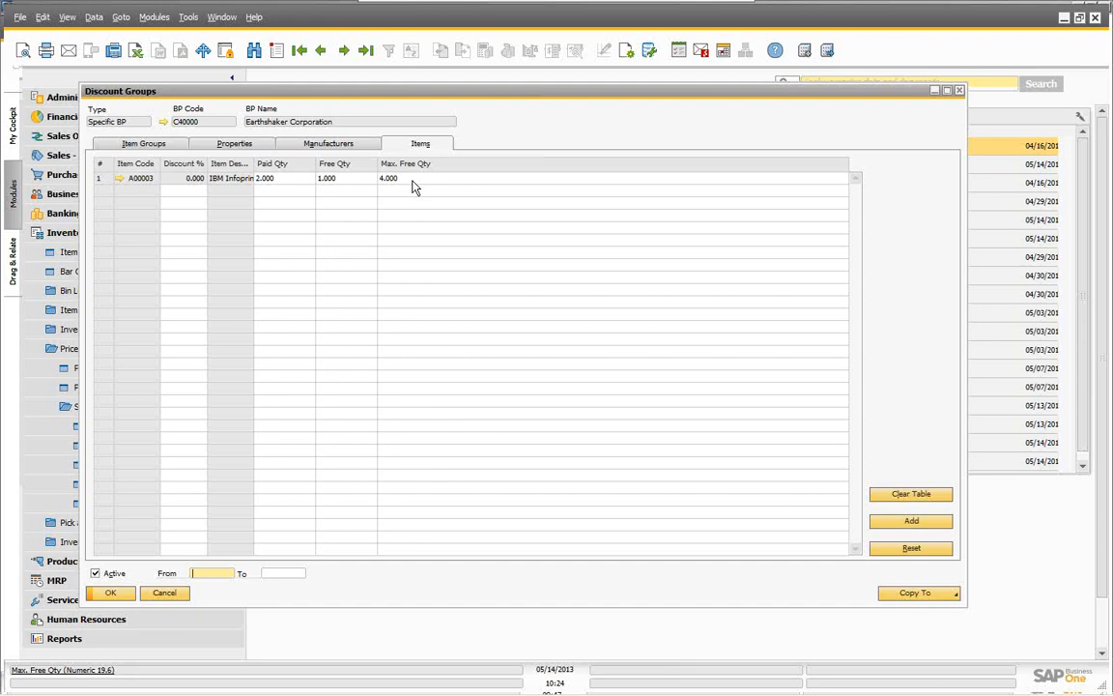
Step: Review Earthshaker Corporation's payment terms and price list, then item A00003's record, closing both unchanged
left_click(165, 121)
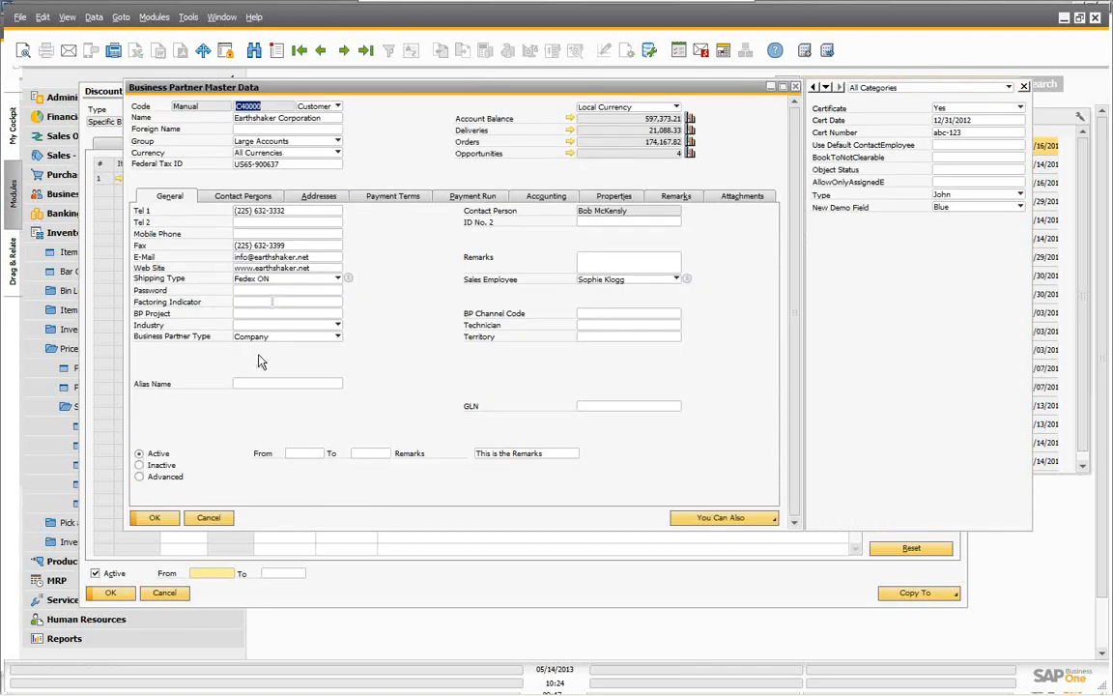
left_click(392, 197)
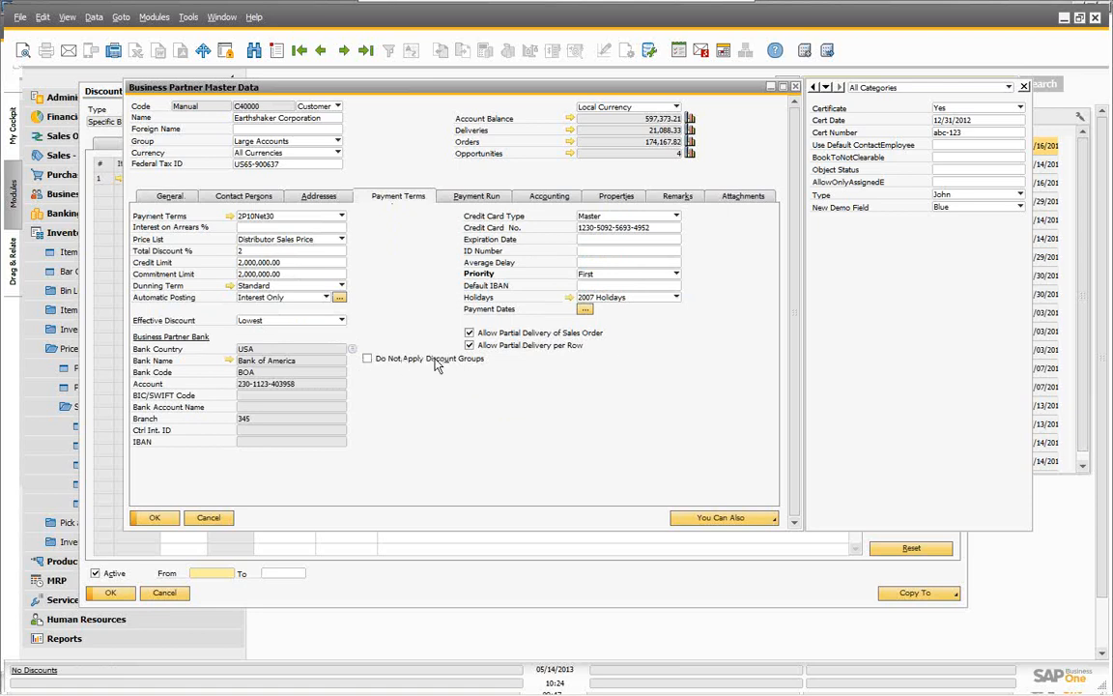
left_click(207, 518)
left_click(118, 178)
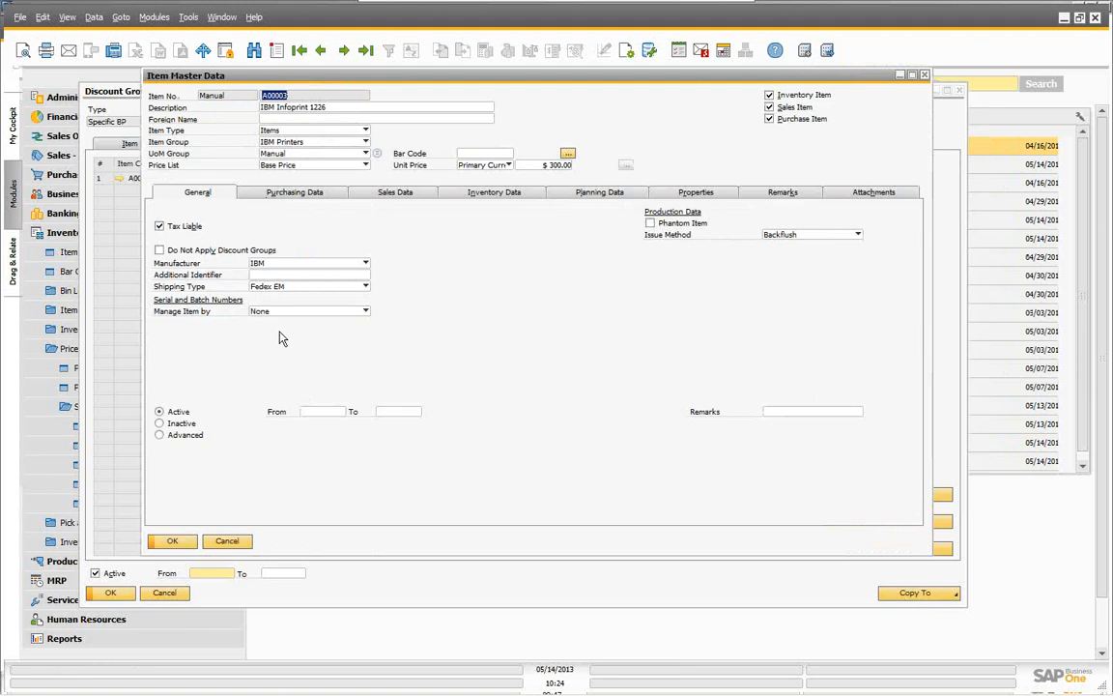
left_click(228, 543)
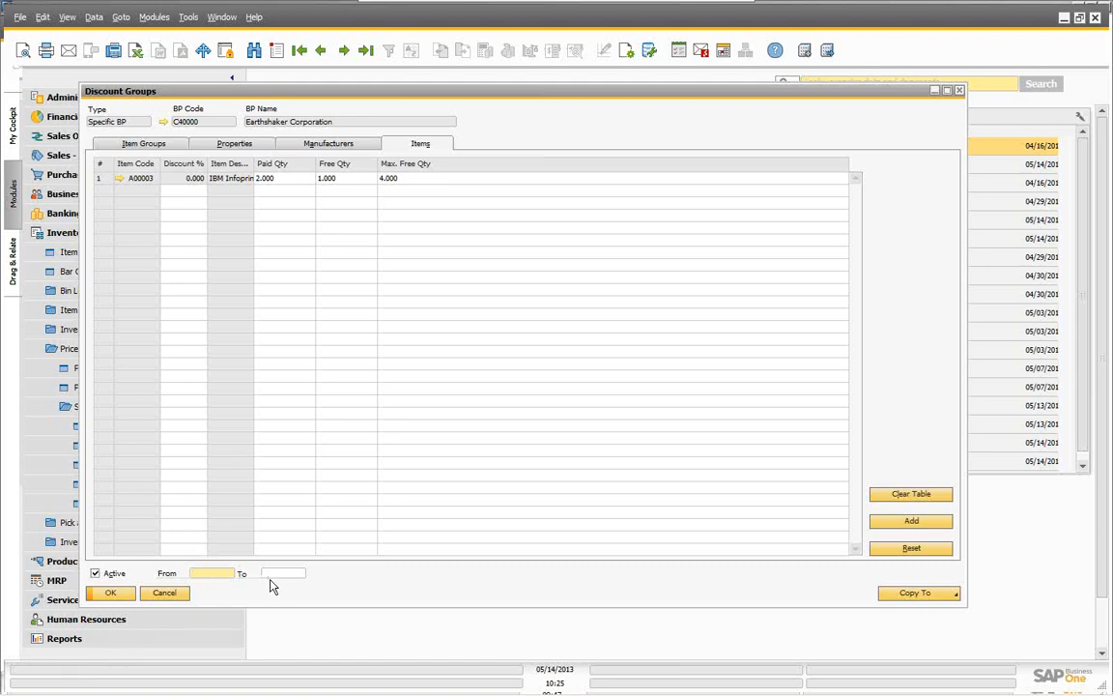
Step: Toggle the discount group's Active checkbox off and back on, then close Discount Groups unsaved
left_click(94, 574)
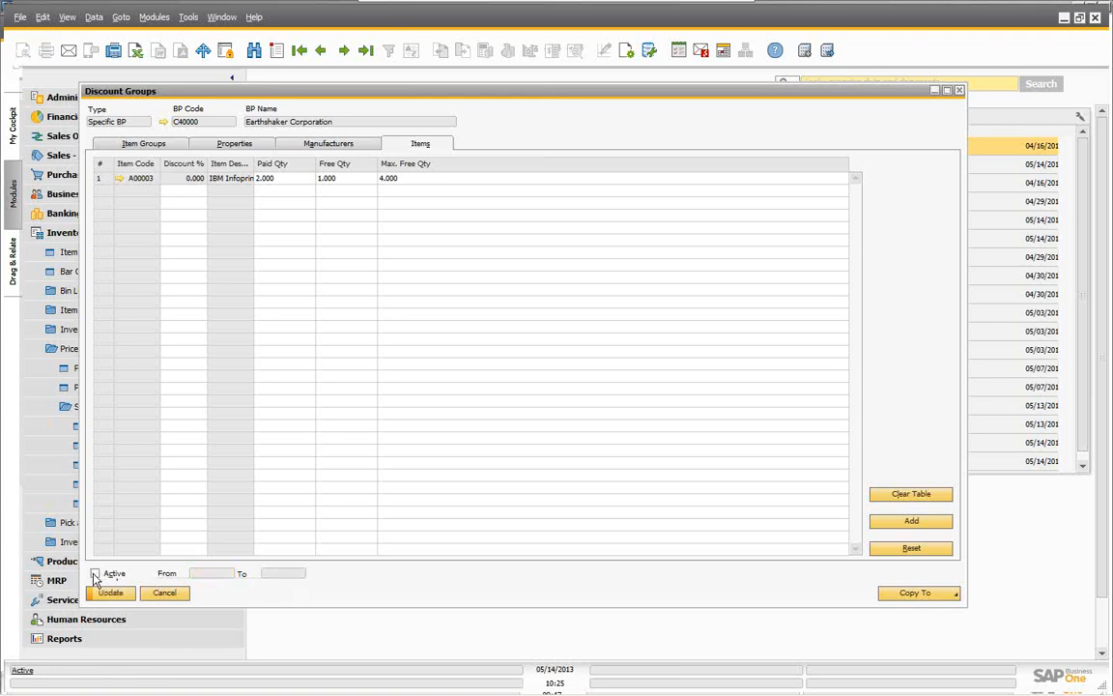
left_click(95, 574)
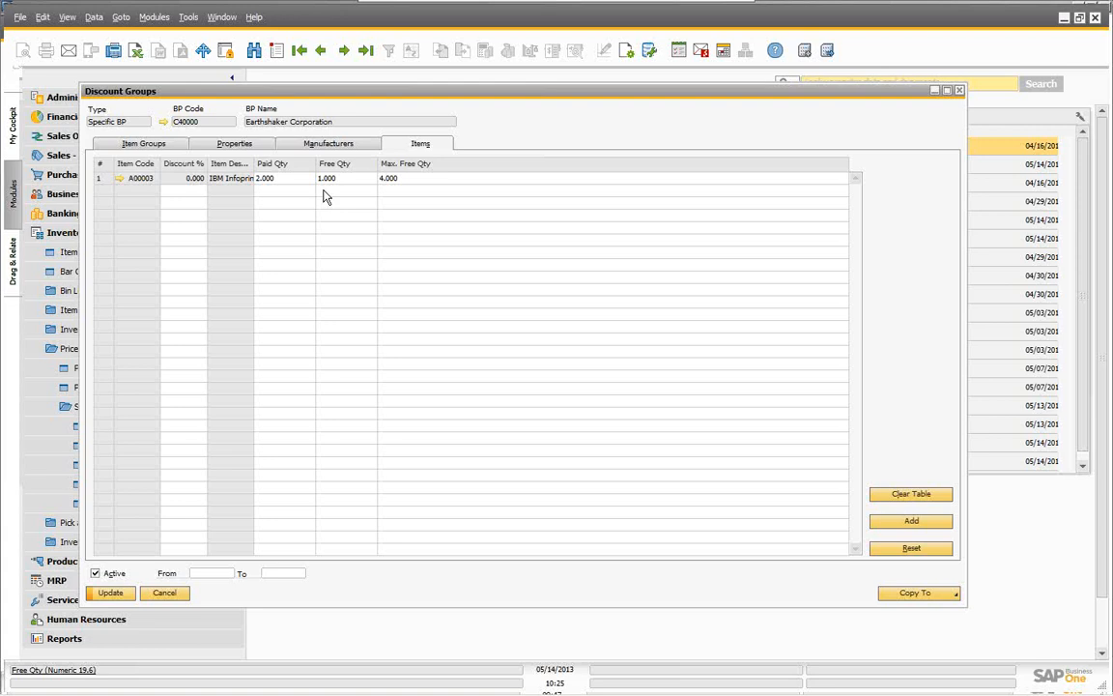
left_click(163, 594)
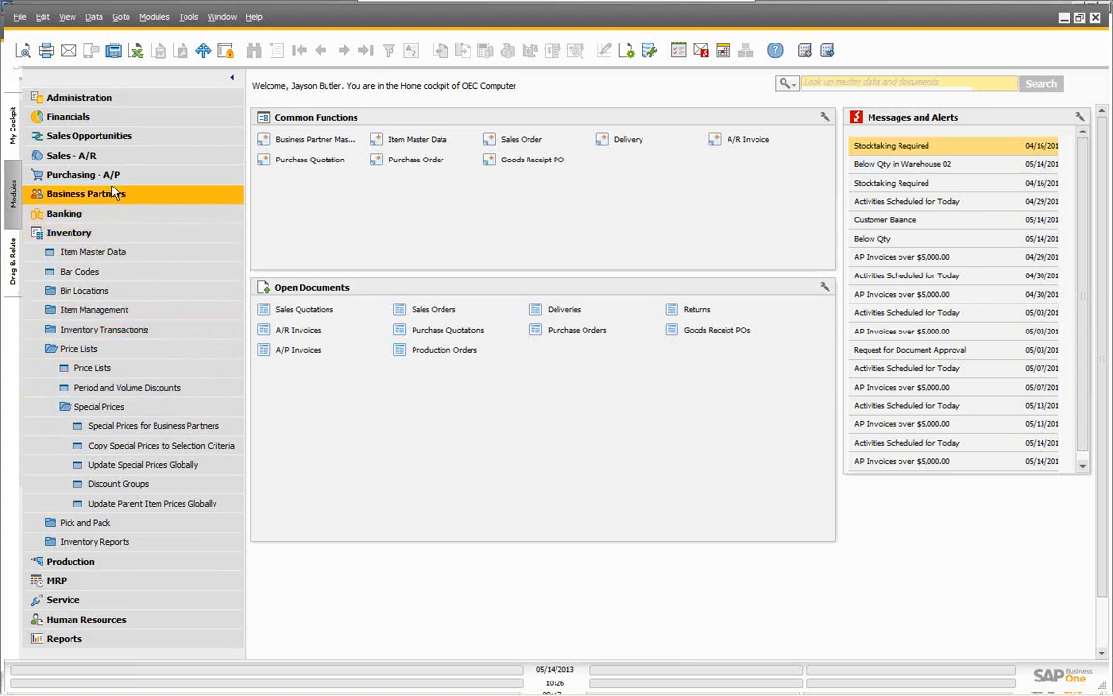
left_click(61, 232)
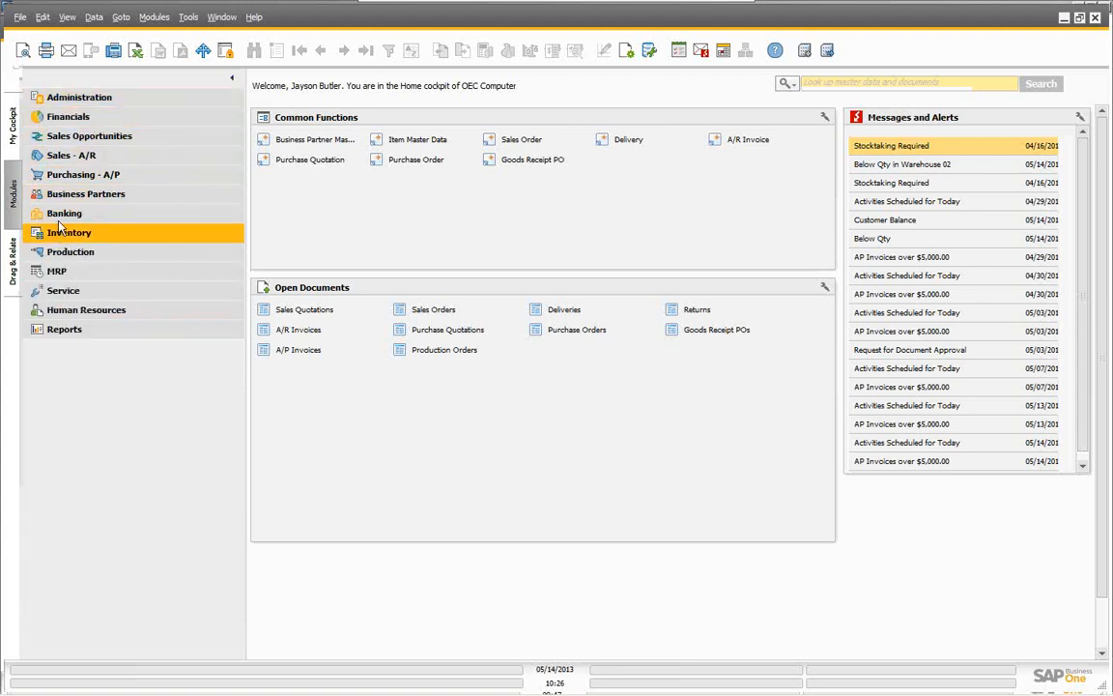
left_click(95, 101)
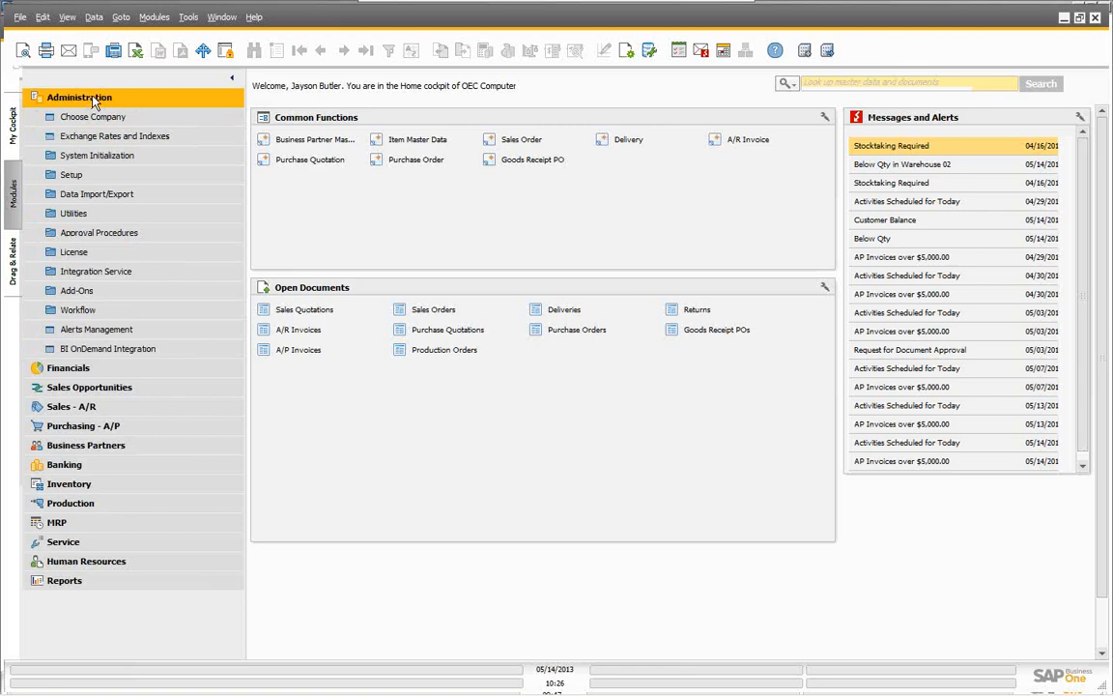
left_click(100, 164)
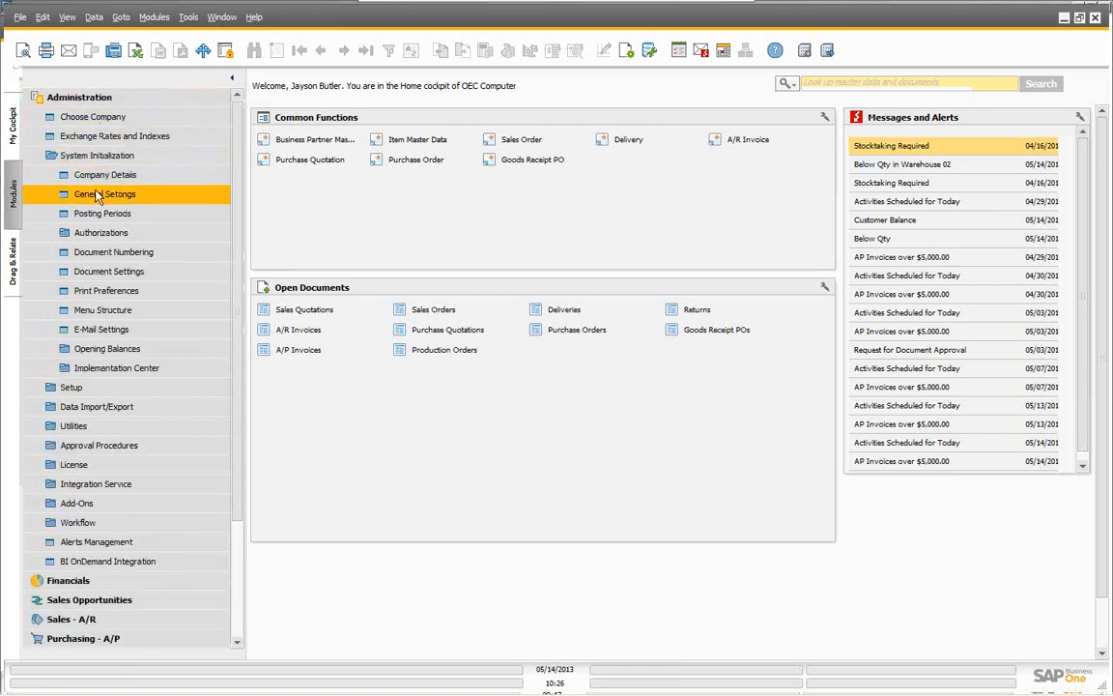
left_click(97, 194)
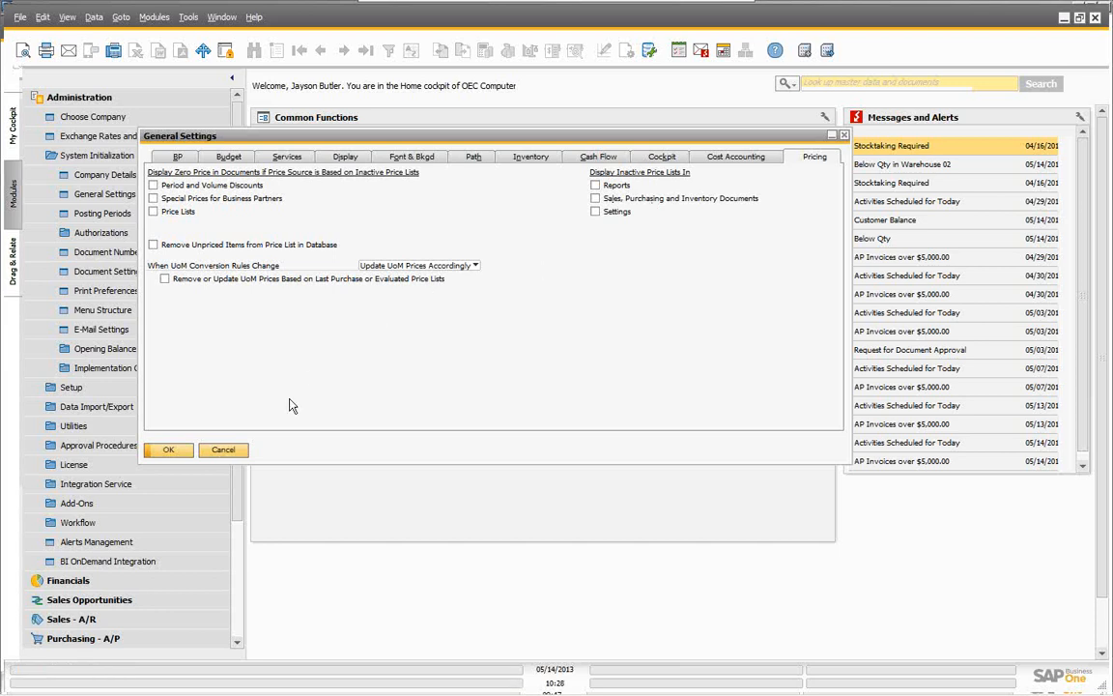
left_click(225, 451)
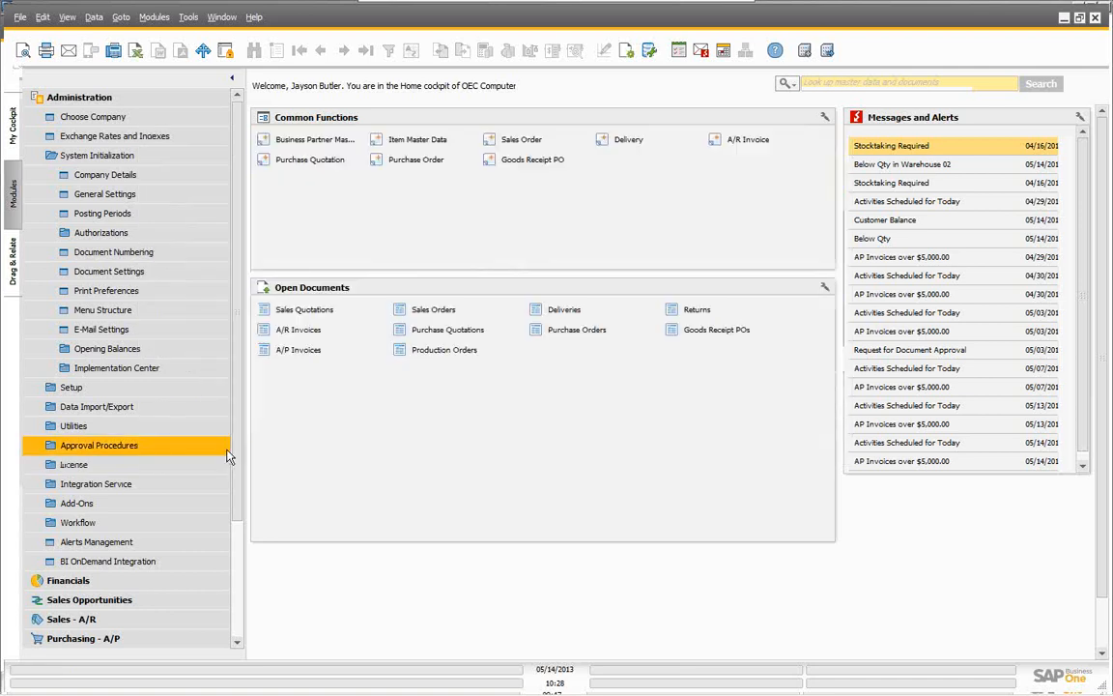
left_click(111, 159)
left_click(77, 174)
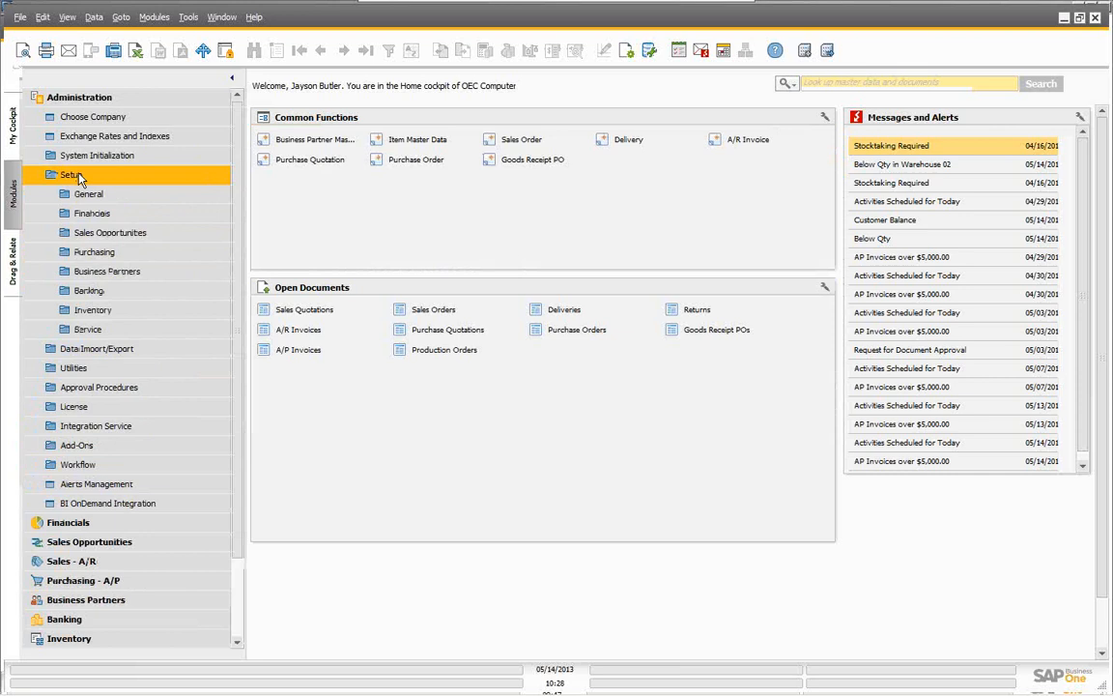
left_click(105, 273)
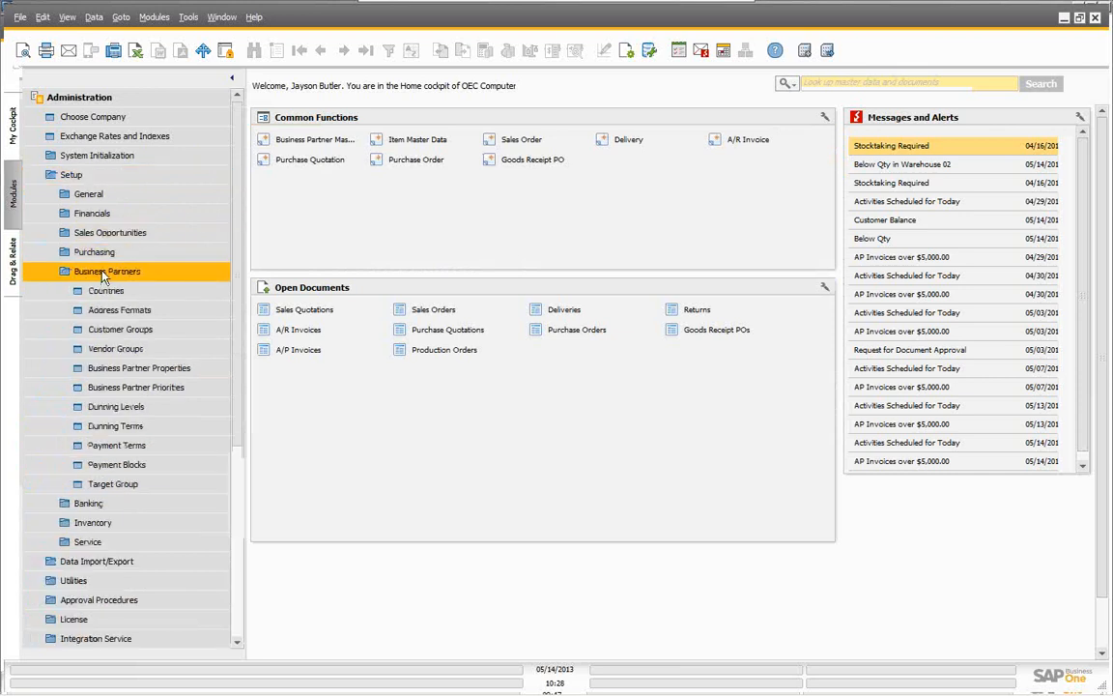
left_click(112, 332)
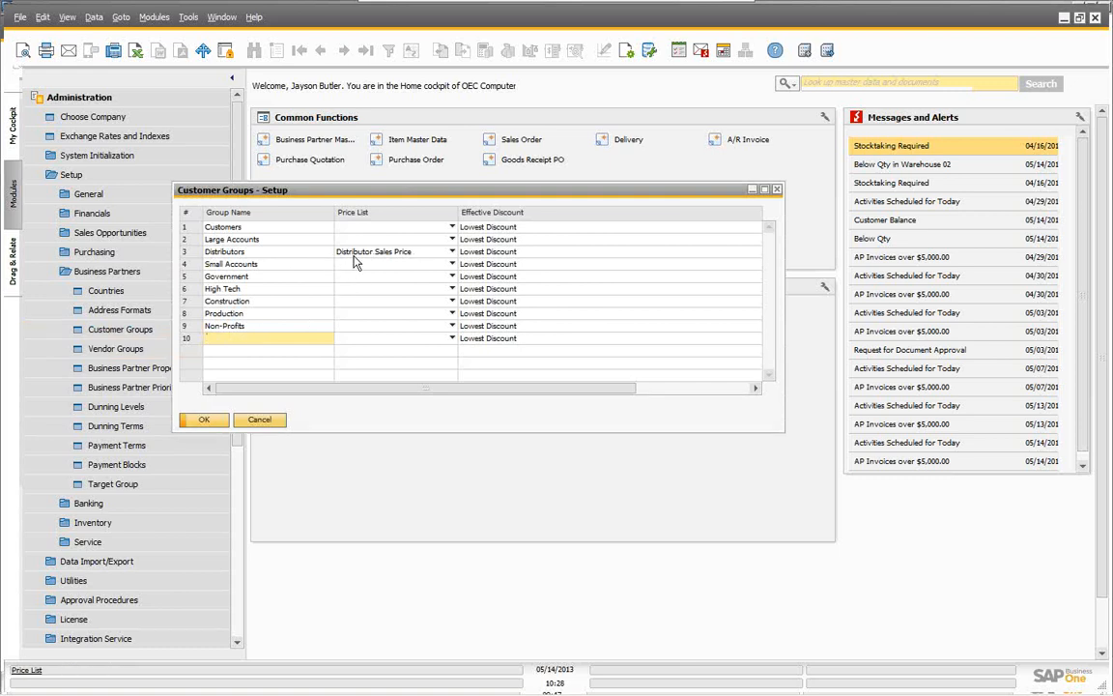
left_click(477, 263)
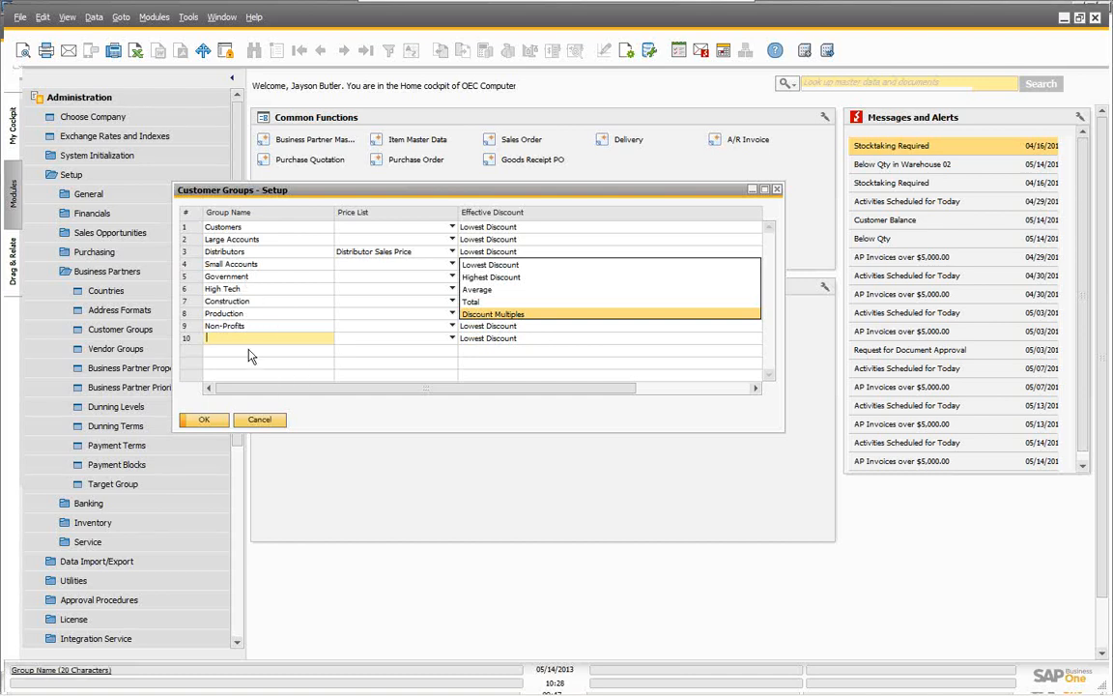
left_click(266, 423)
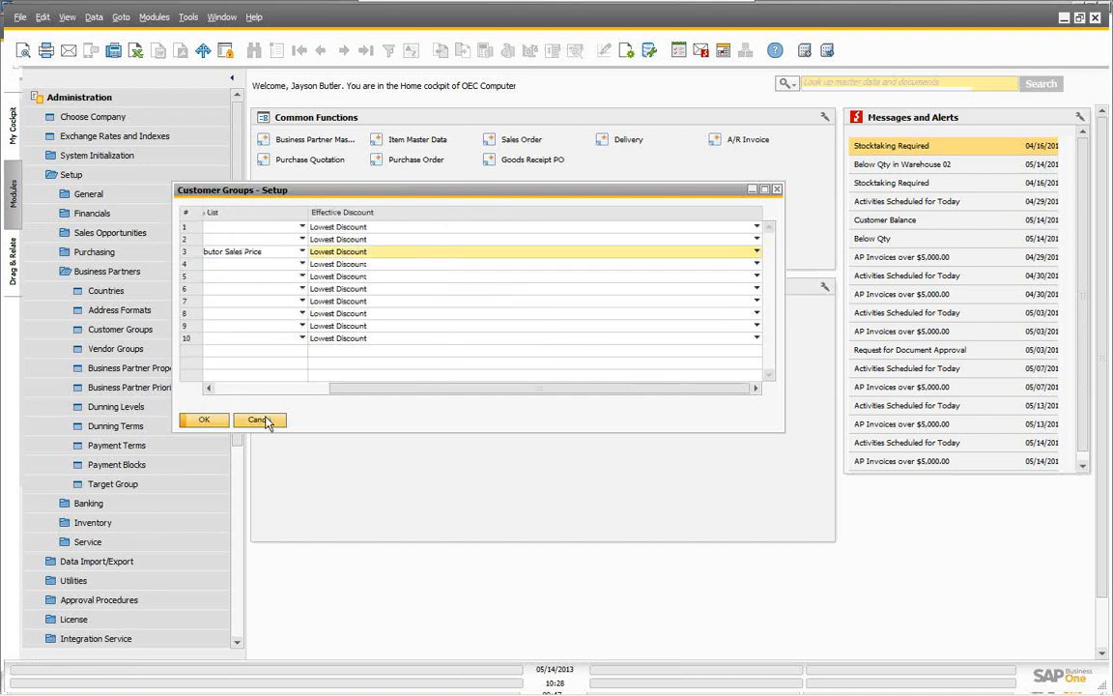
left_click(266, 423)
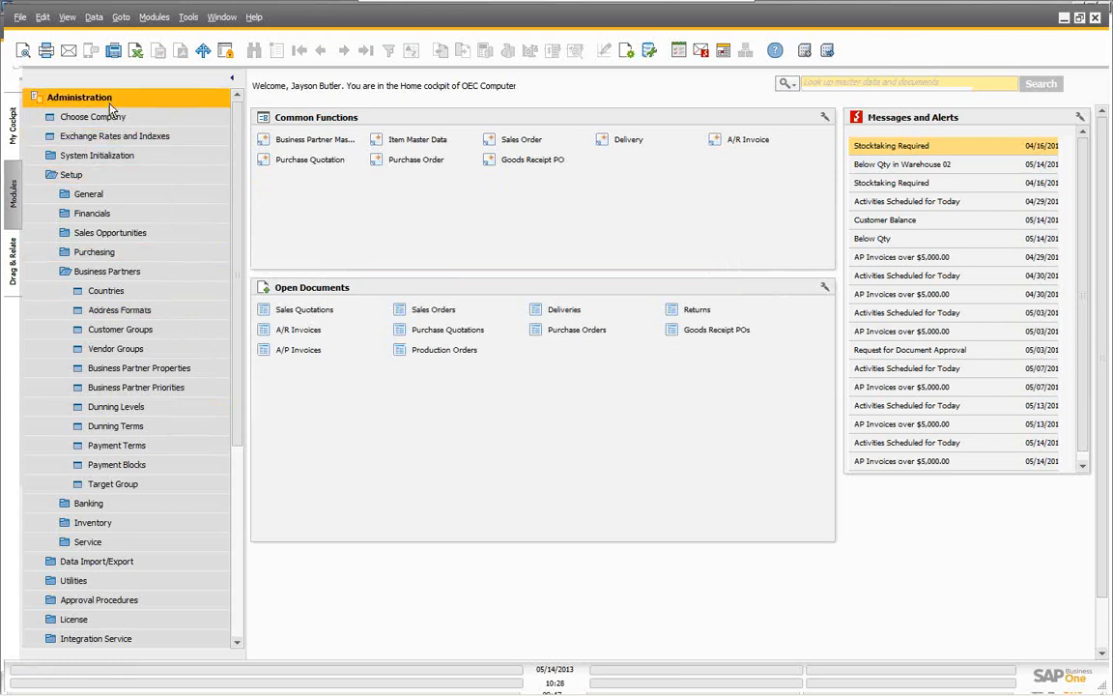
left_click(106, 106)
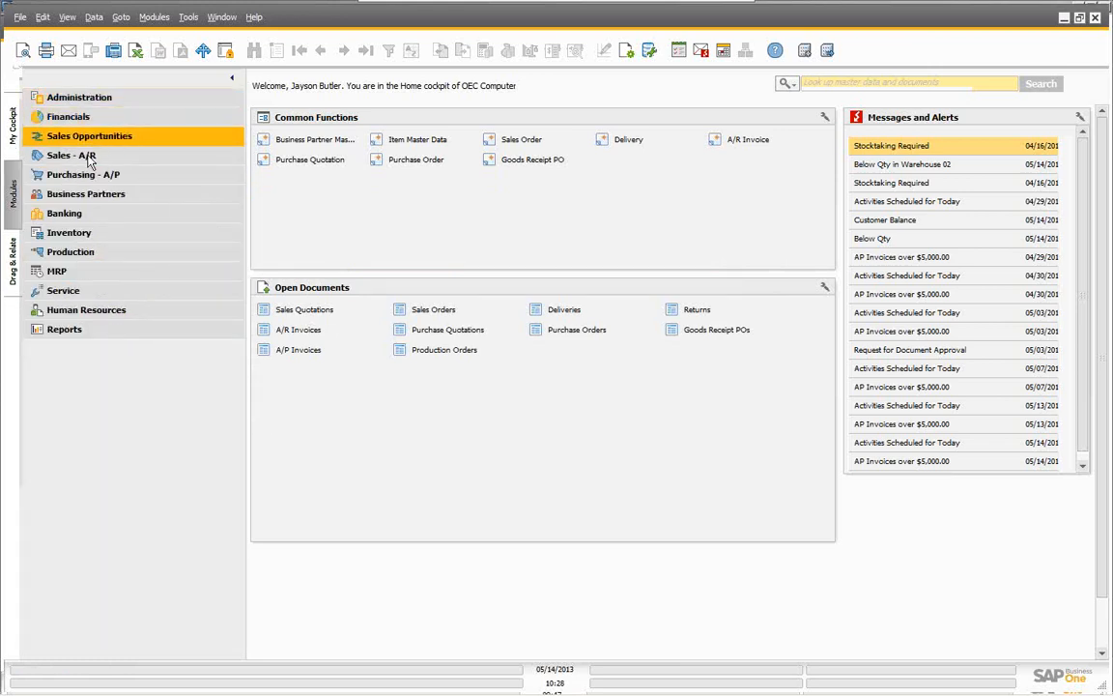
left_click(89, 196)
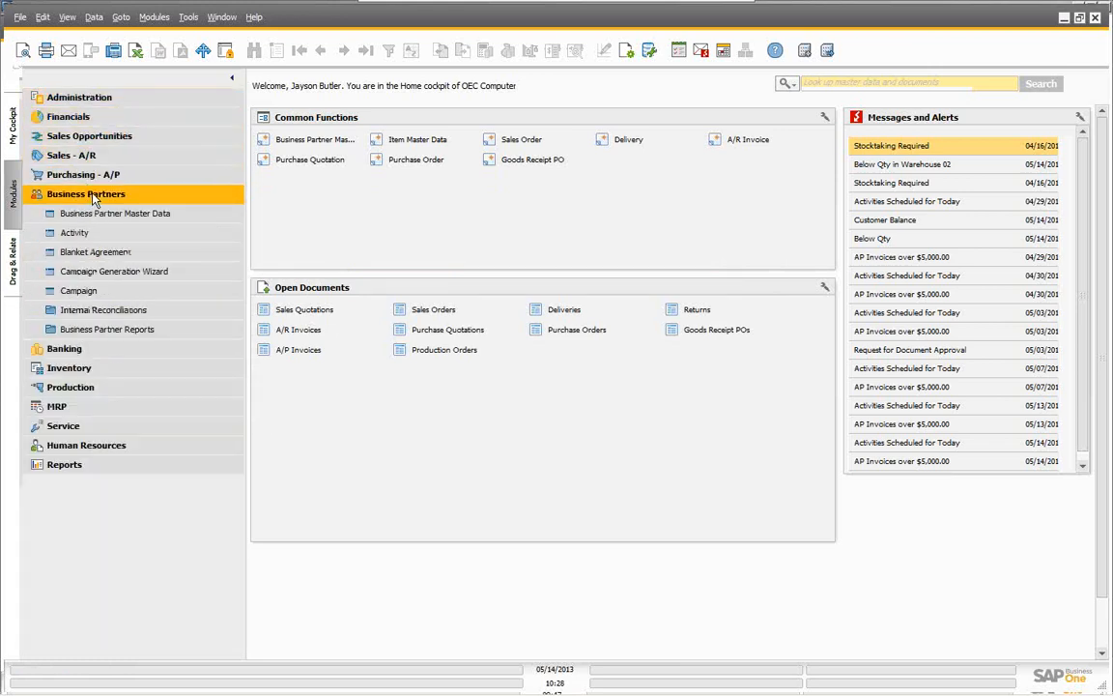
left_click(112, 218)
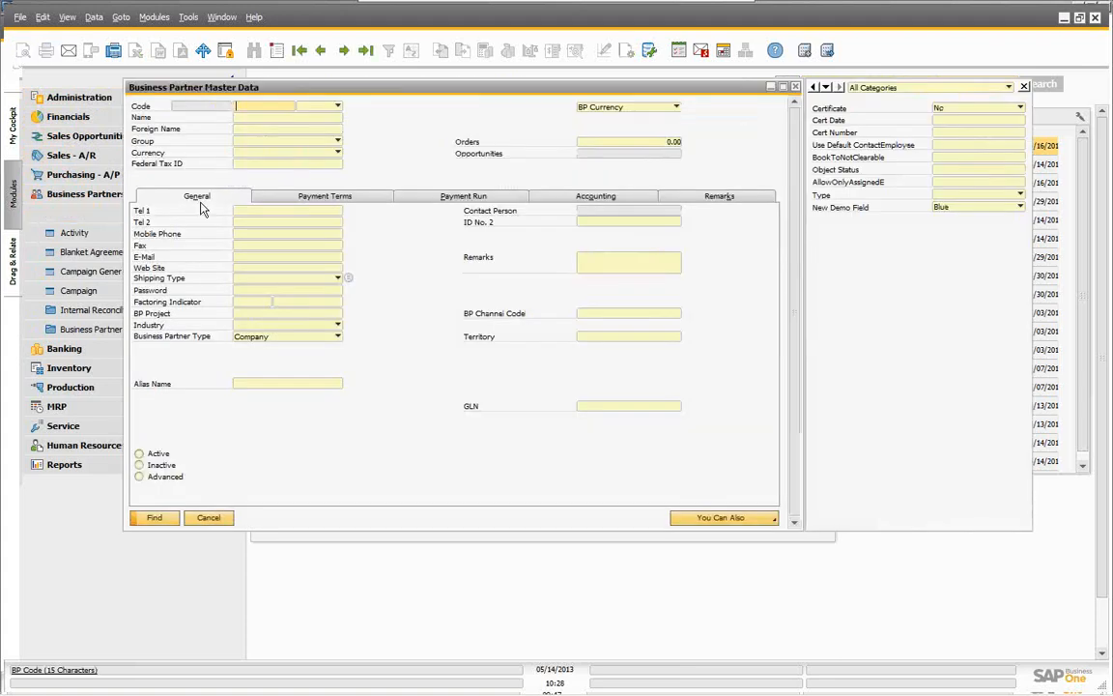
left_click(259, 118)
type("e")
key("Tab")
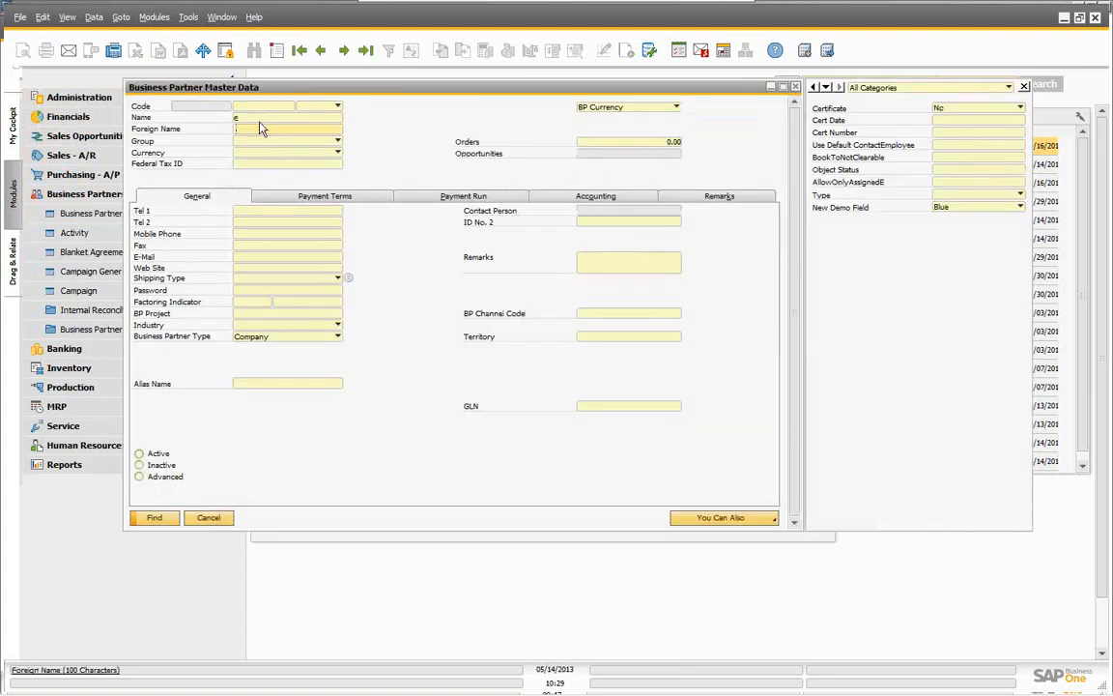
left_click(155, 518)
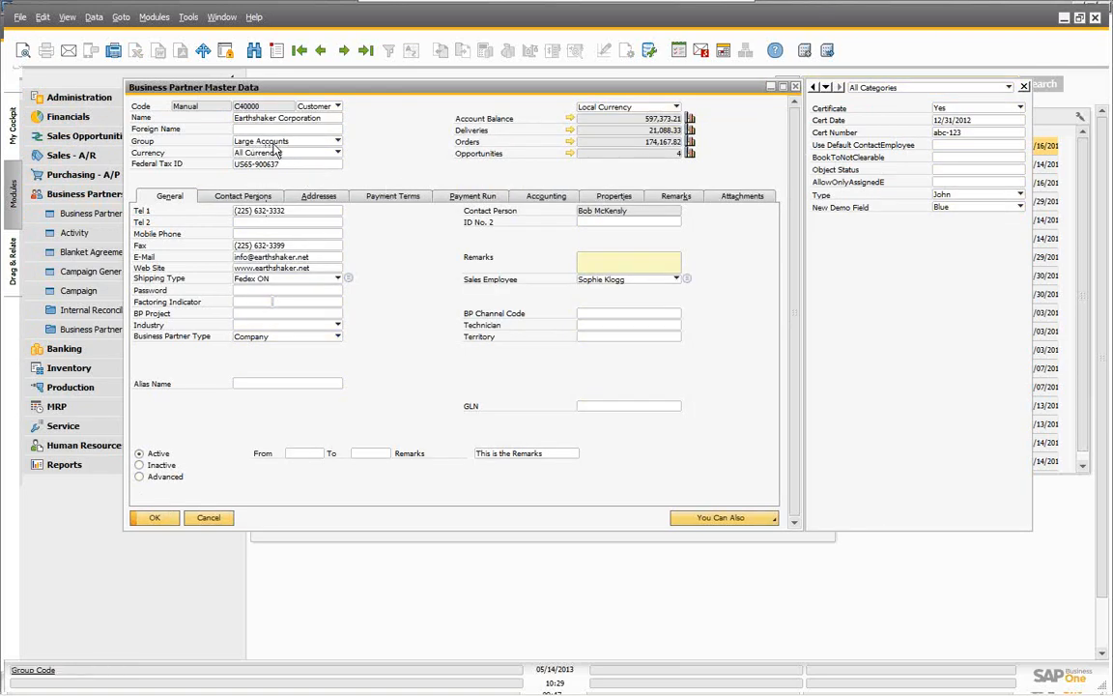
left_click(381, 195)
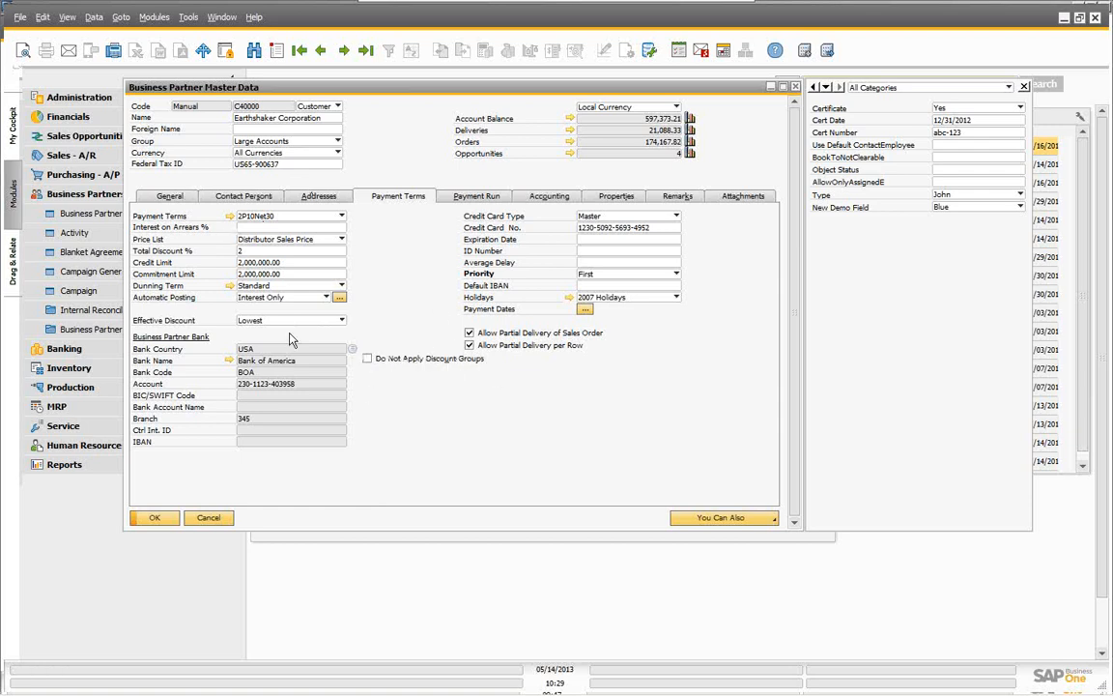
left_click(212, 519)
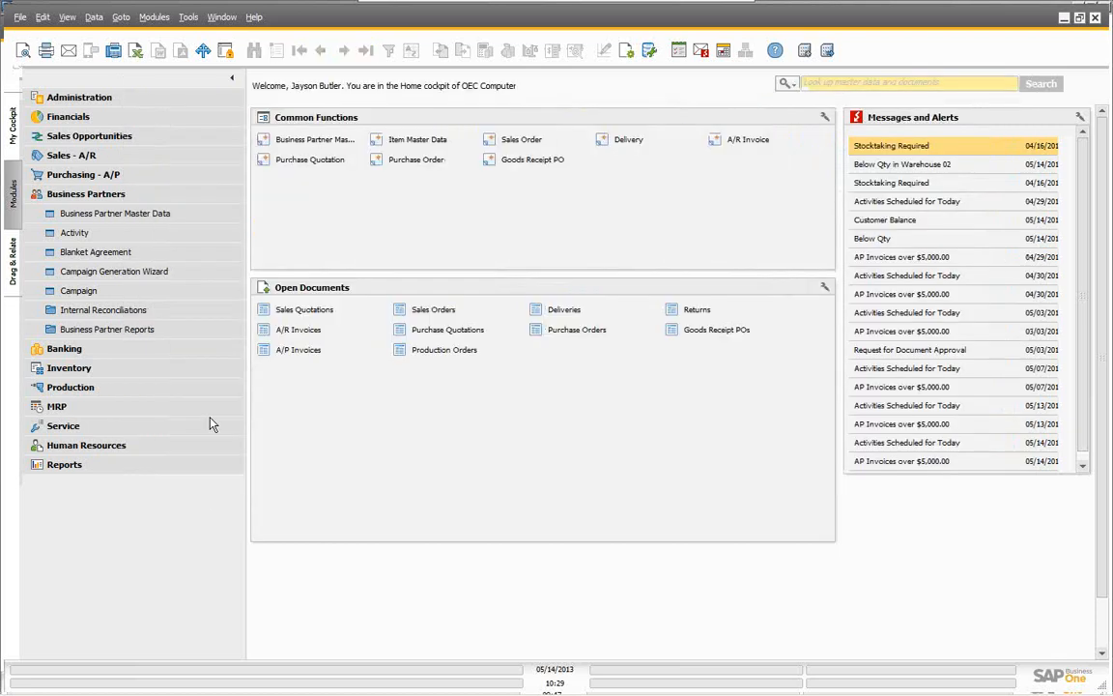
Step: Find item P11111 Printer Paper by searching 'p1' in Item Master Data
left_click(77, 196)
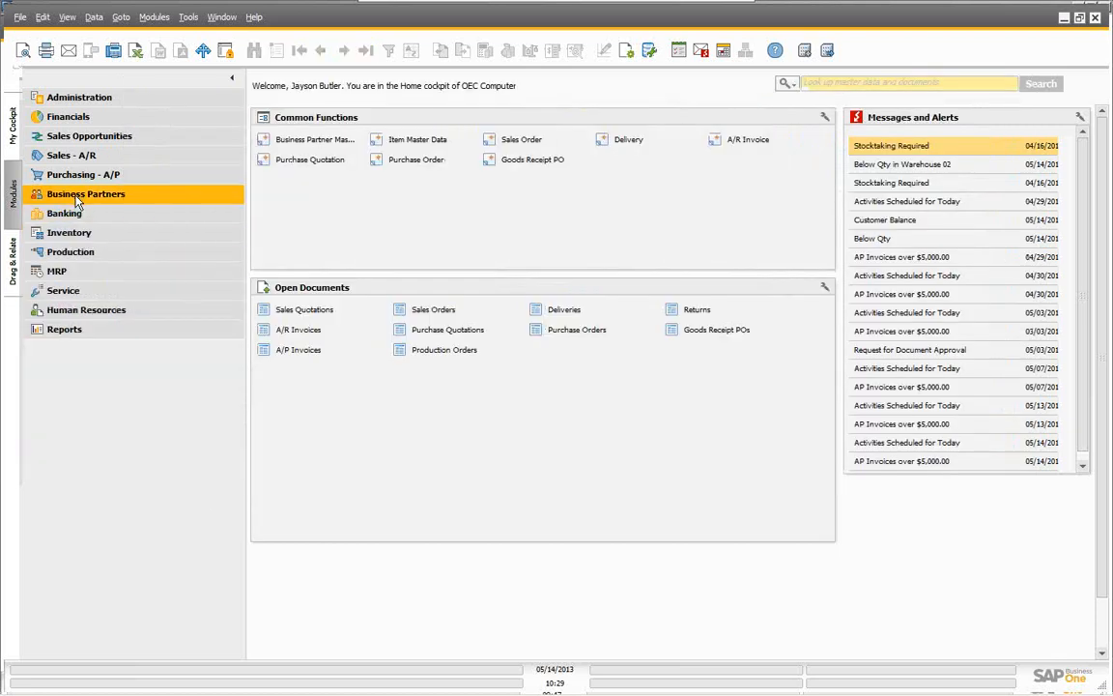
left_click(79, 237)
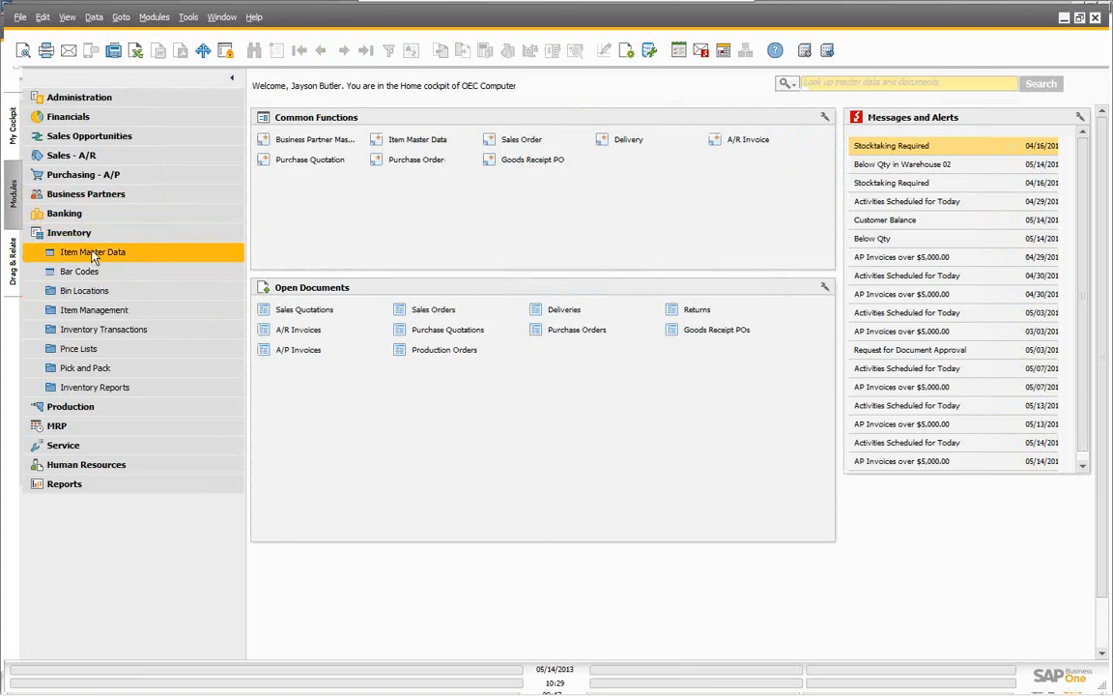
left_click(93, 252)
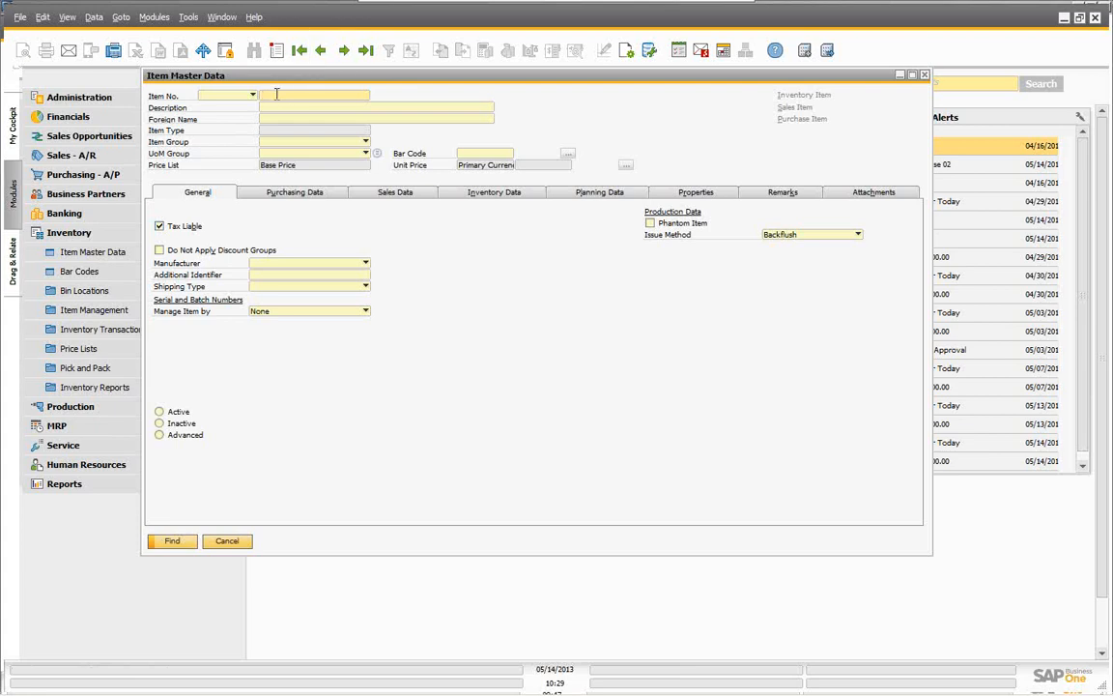
type("p1")
left_click(166, 540)
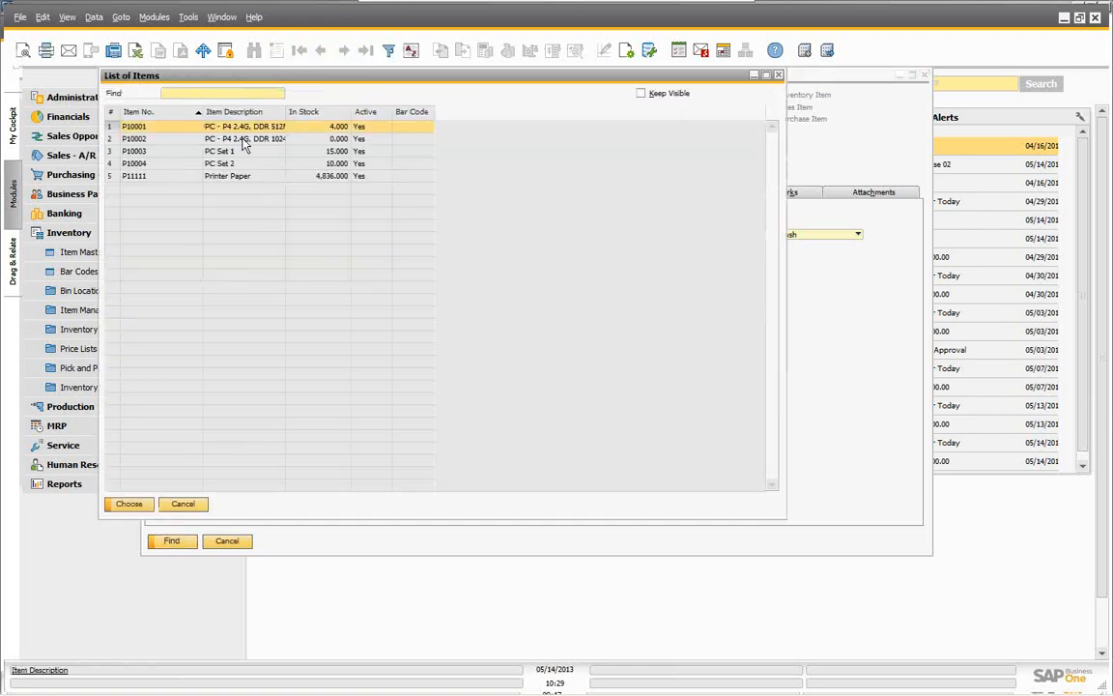
left_click(217, 175)
left_click(126, 504)
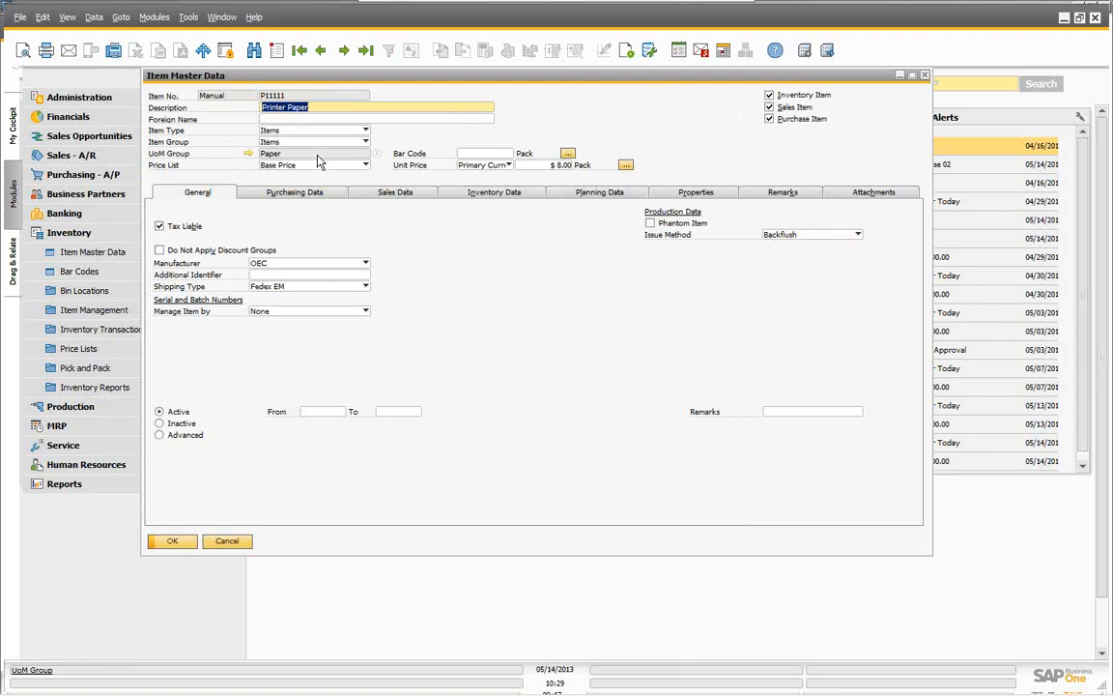
Step: Check the previous item's UoM groups, return to Printer Paper, and show its Additional Currency 1 price
left_click(320, 51)
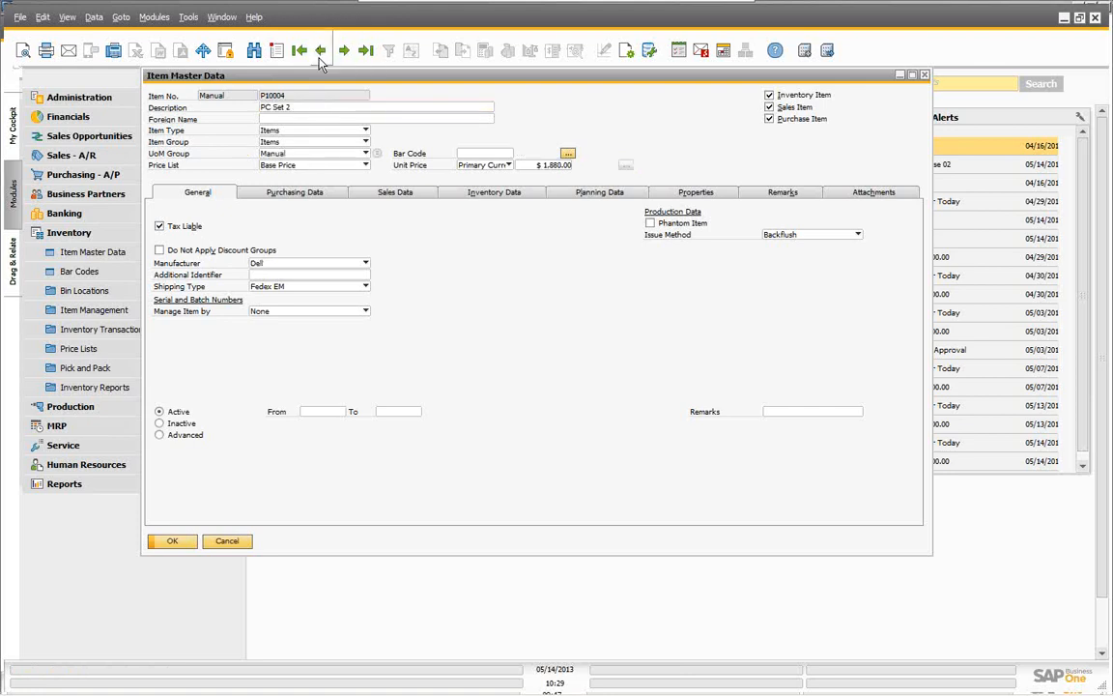
left_click(377, 154)
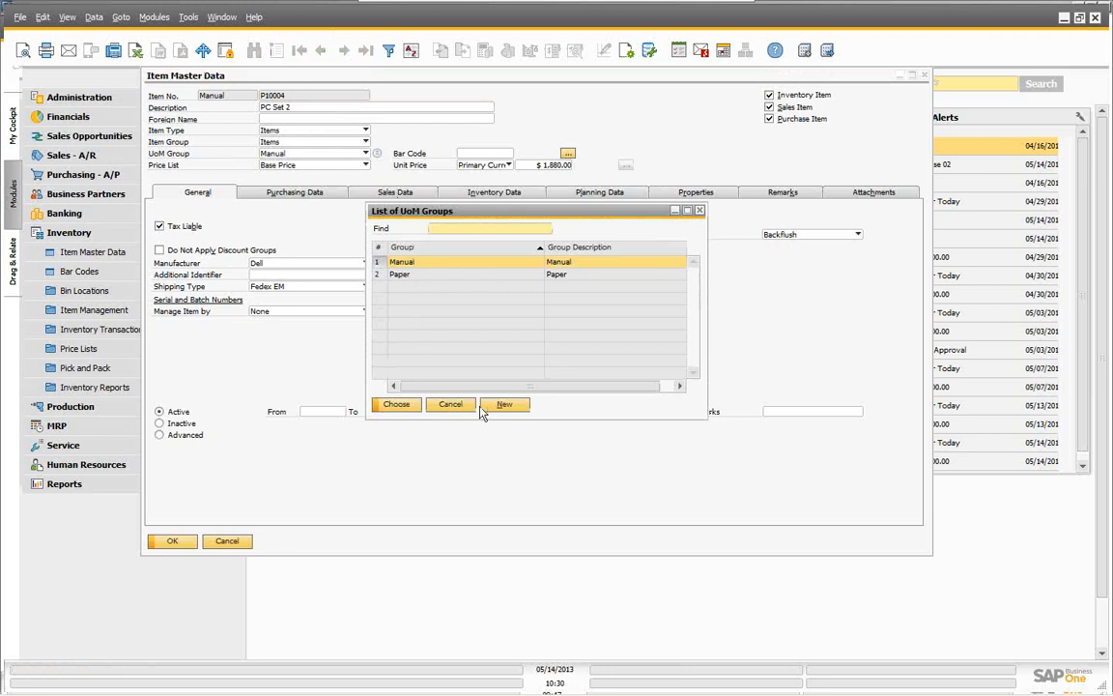
left_click(450, 406)
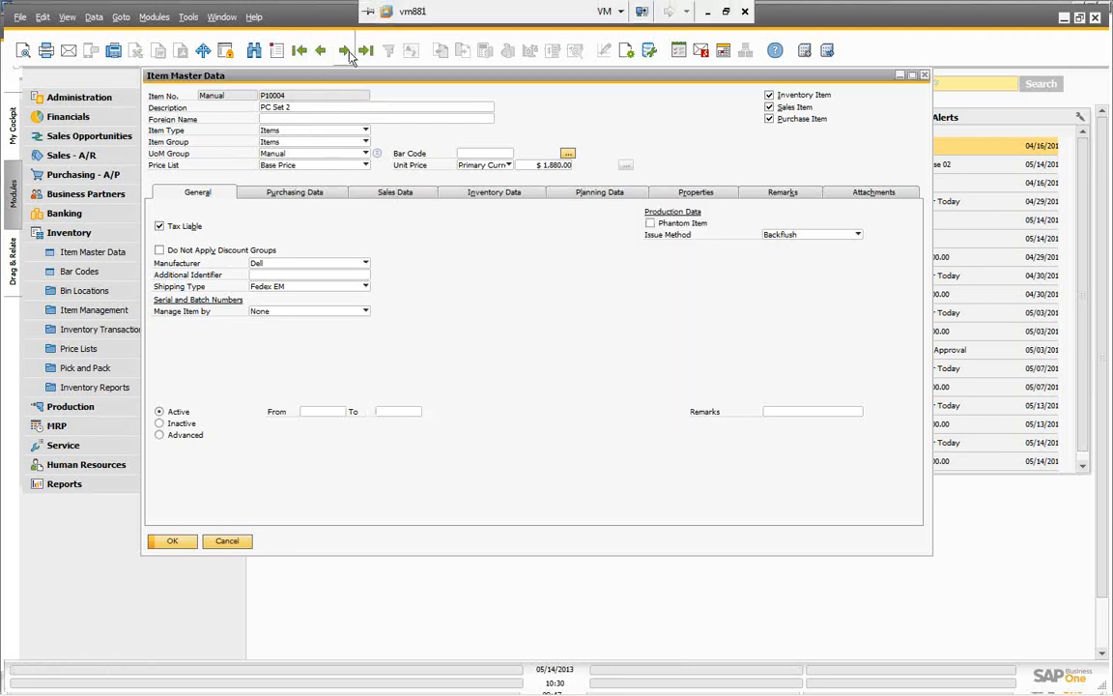
left_click(343, 52)
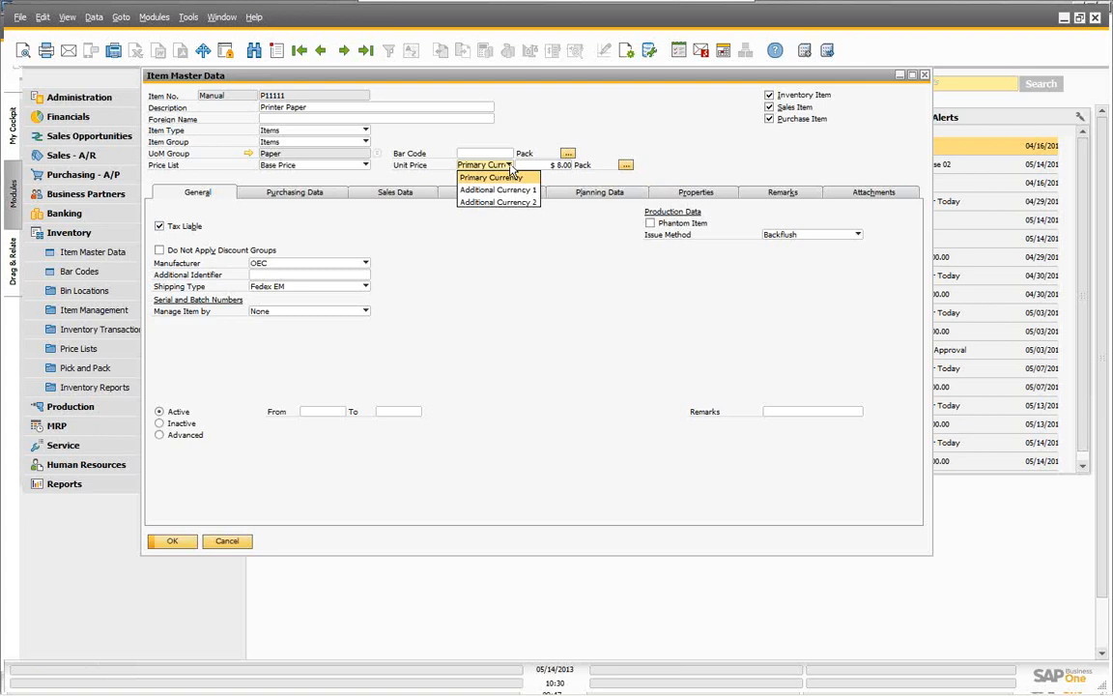
left_click(484, 190)
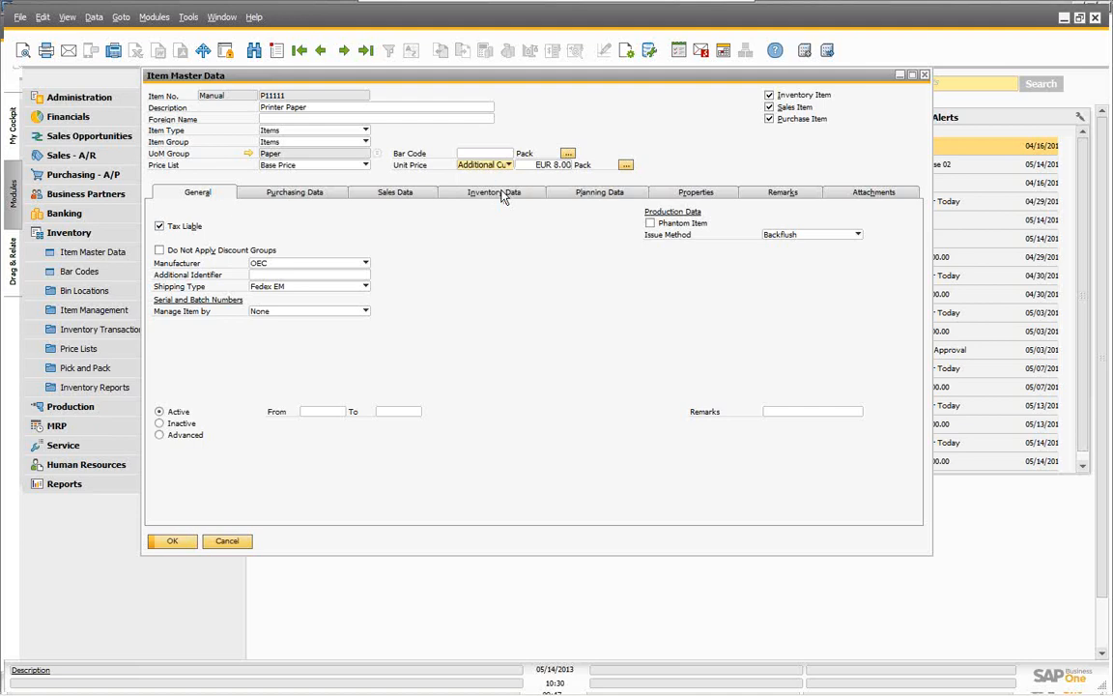
Step: Switch Printer Paper's unit price to Additional Currency 2 and enter CAN 10.00 per Pack
left_click(507, 166)
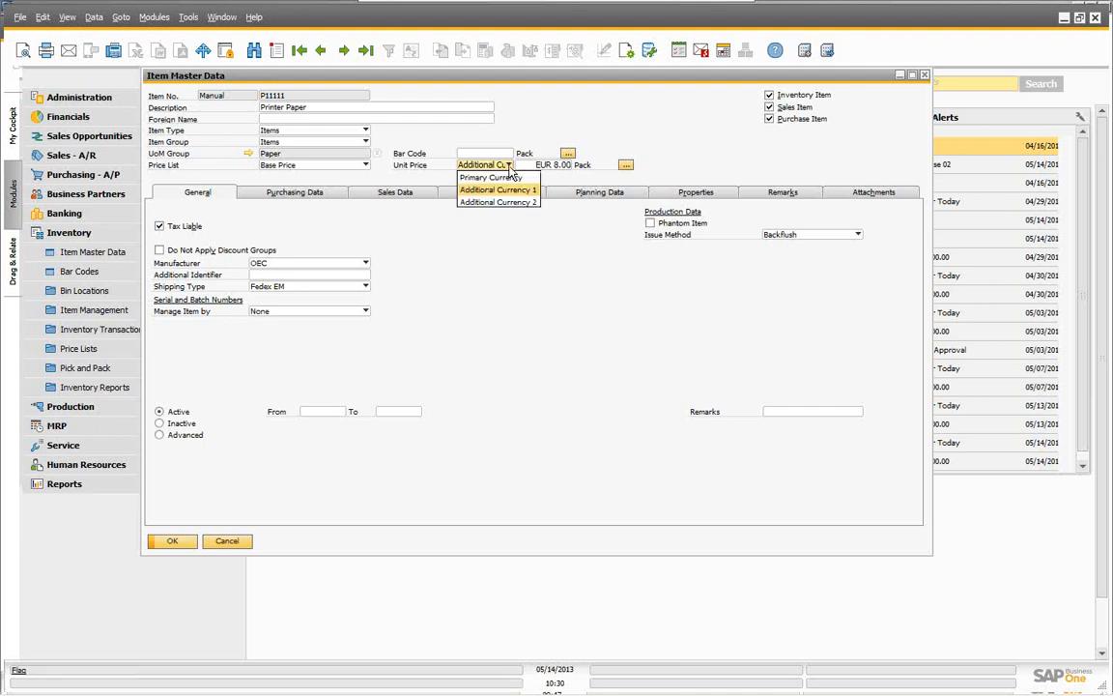
left_click(502, 202)
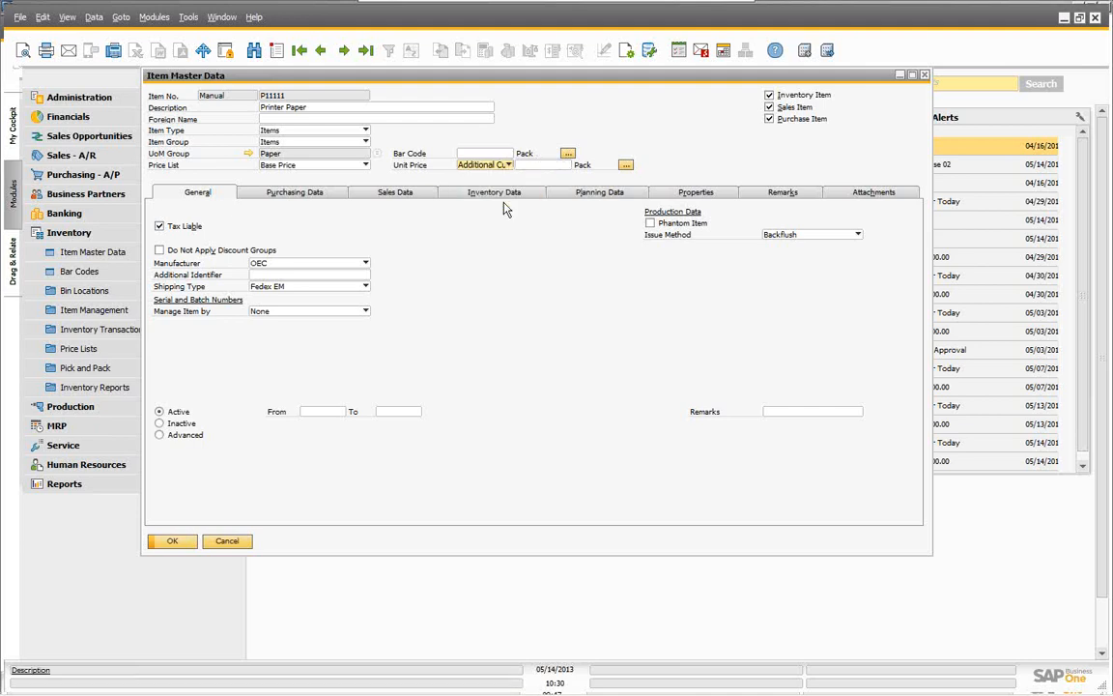
left_click(522, 166)
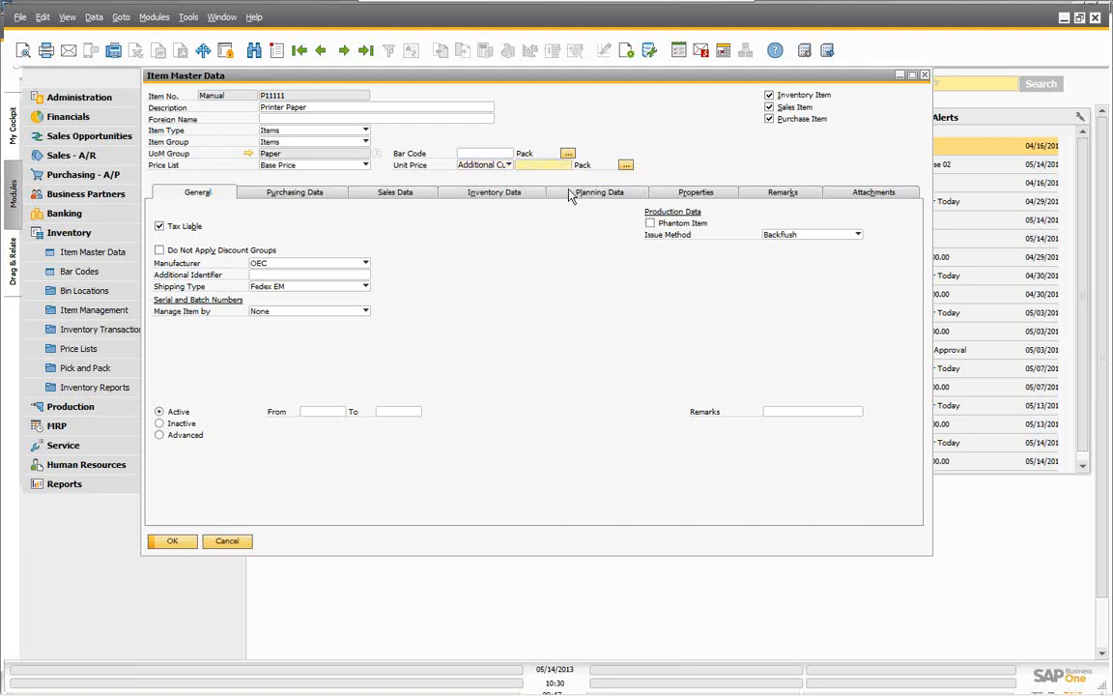
type("10CAN")
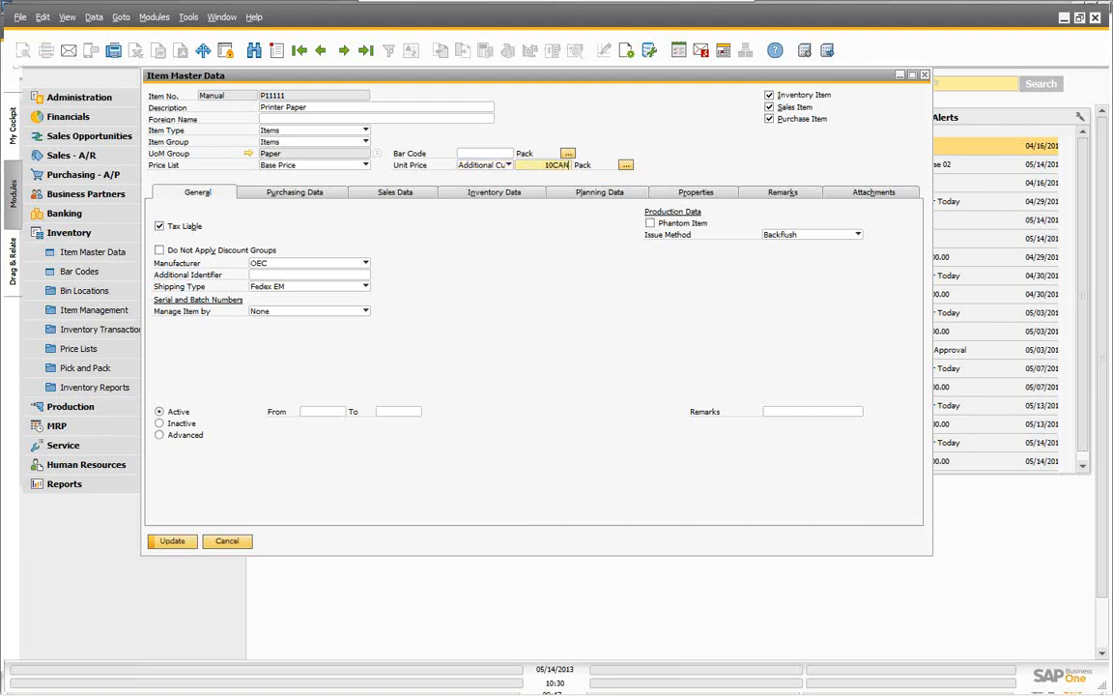
key("Tab")
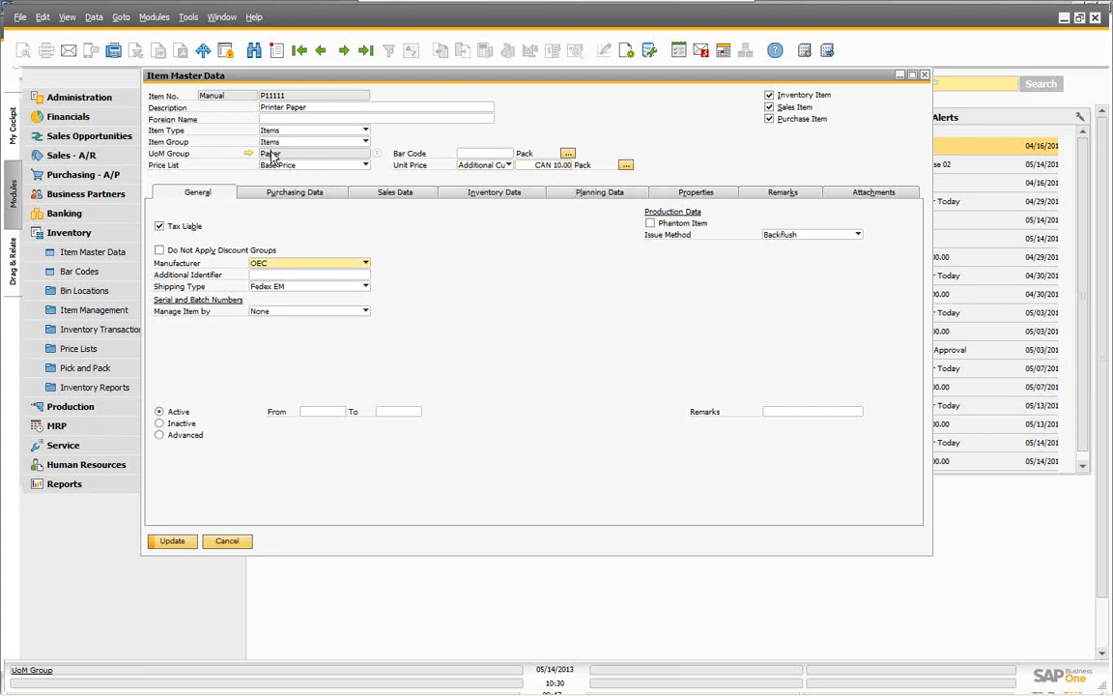
left_click(626, 165)
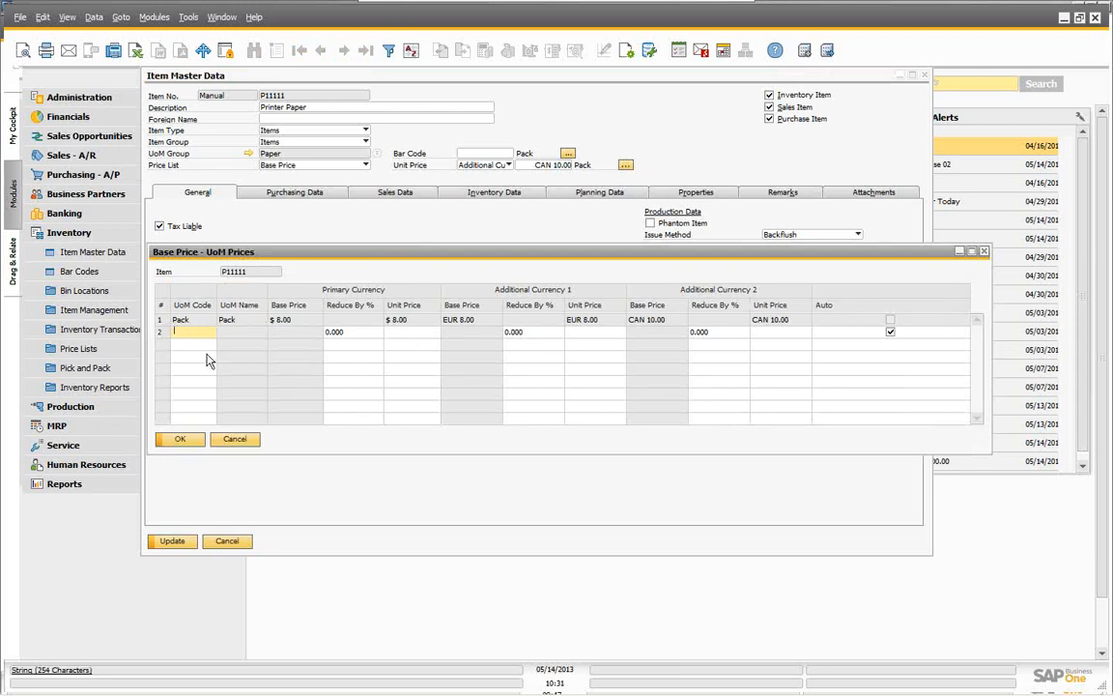
Step: Try adding a 6 Pack price row, cancel it, and discard changes to move to PC Set 2
key("Tab")
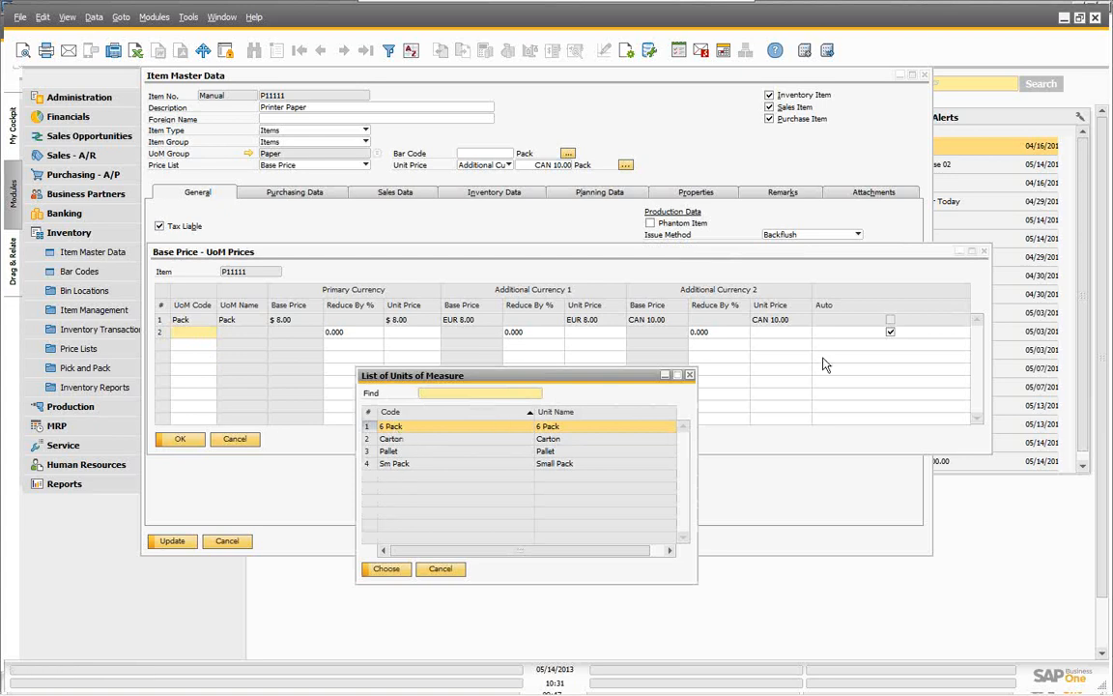
left_click(386, 569)
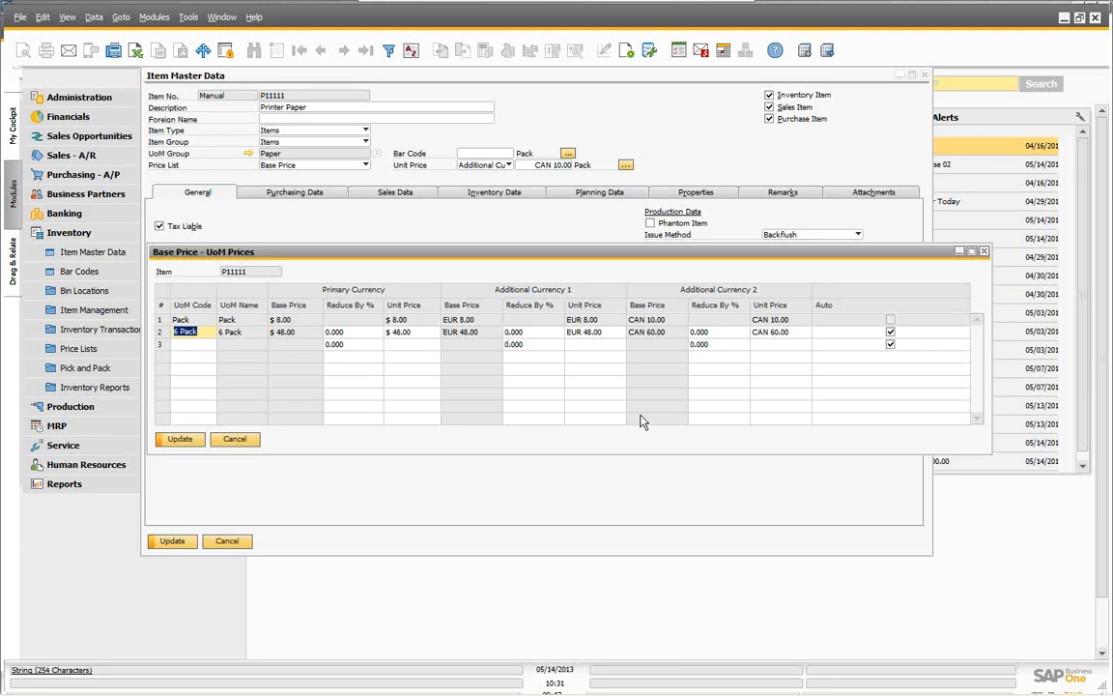
left_click(233, 440)
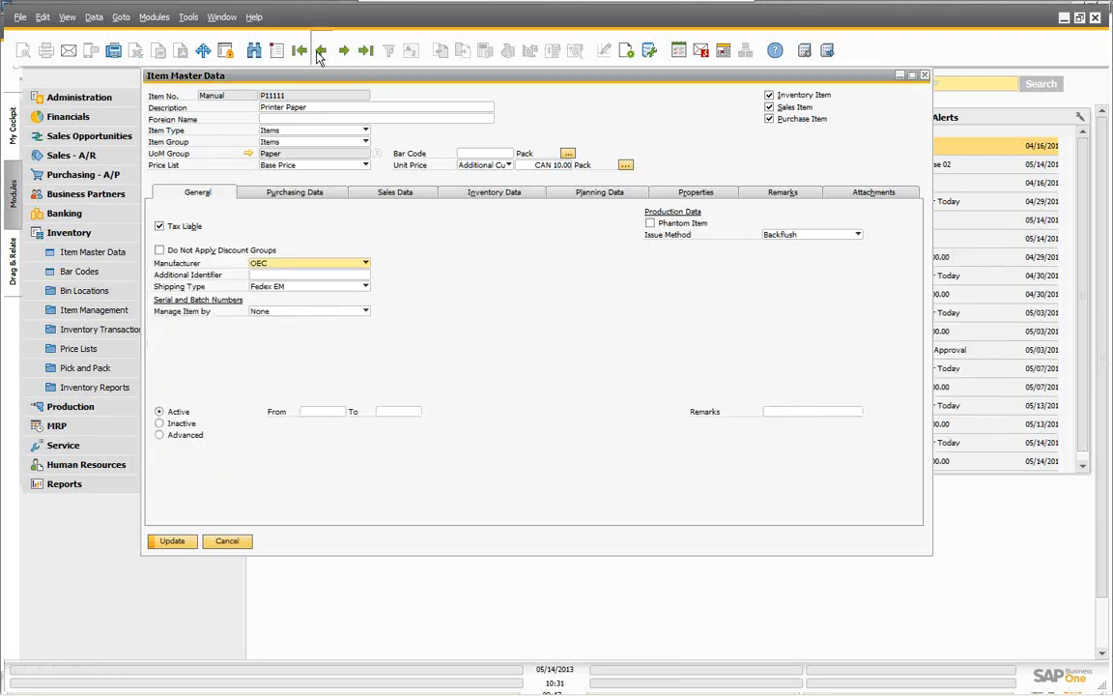
left_click(320, 55)
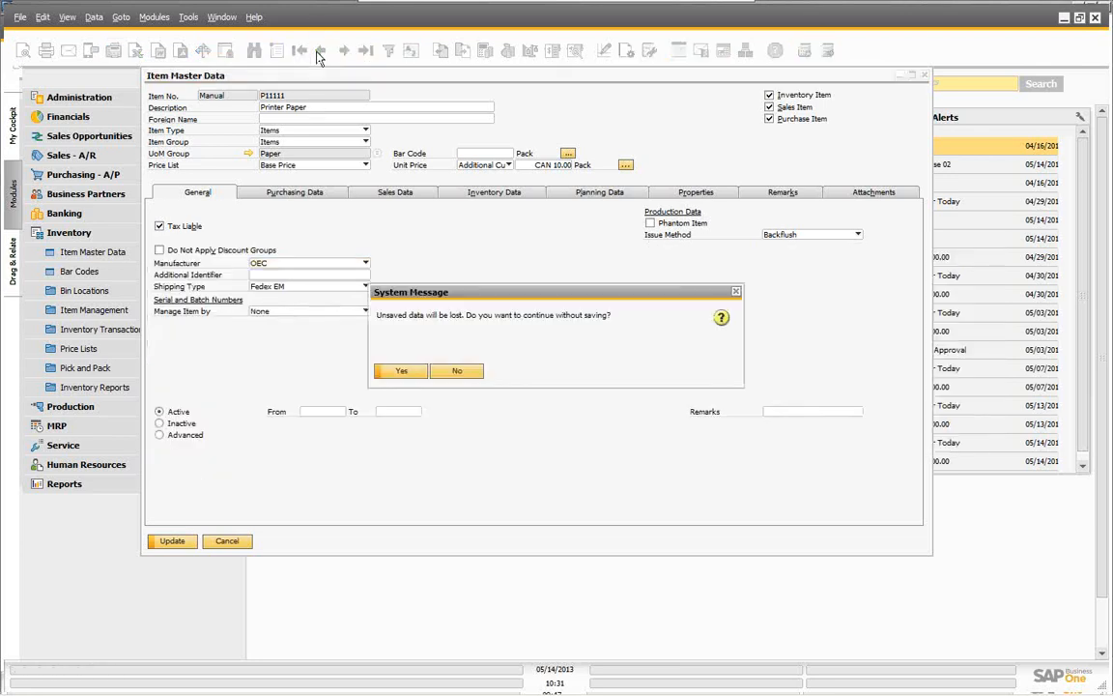
left_click(403, 373)
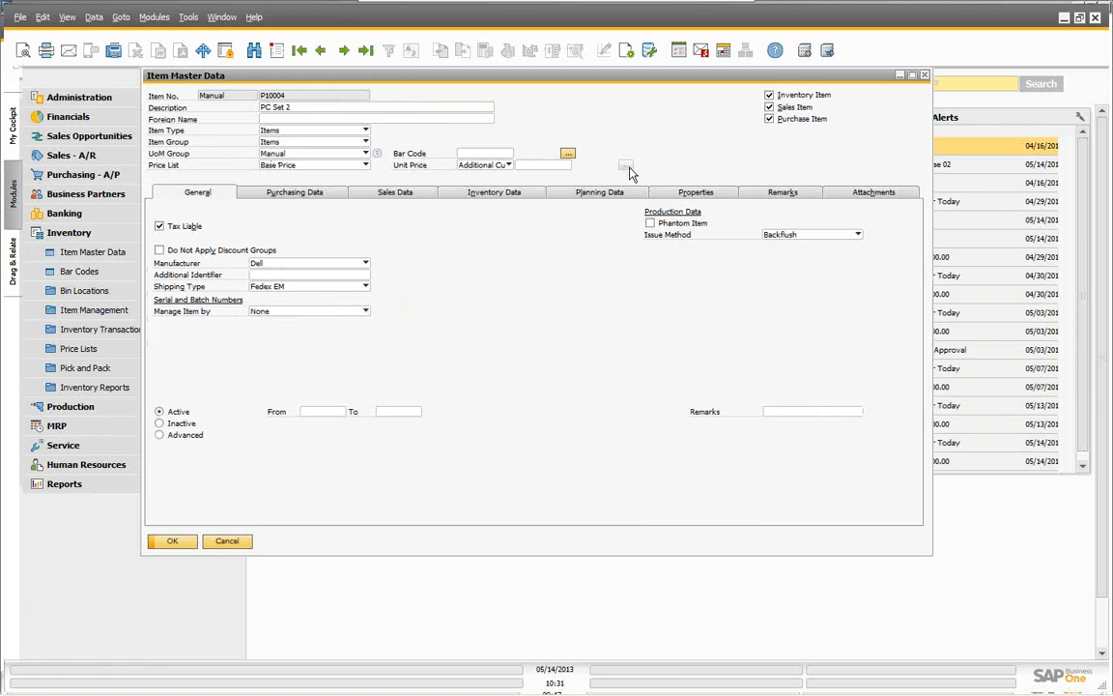
Step: View bar codes for PC Set 2 and Printer Paper's 6 Pack and Pallet units, then close Item Master Data
left_click(568, 154)
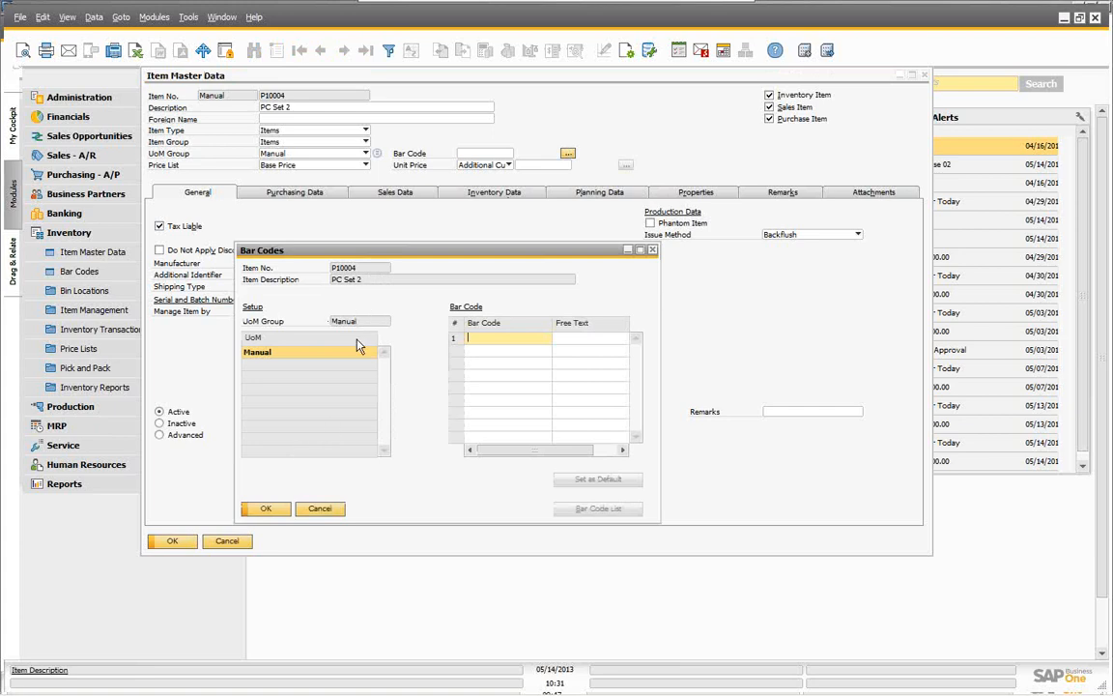
left_click(320, 508)
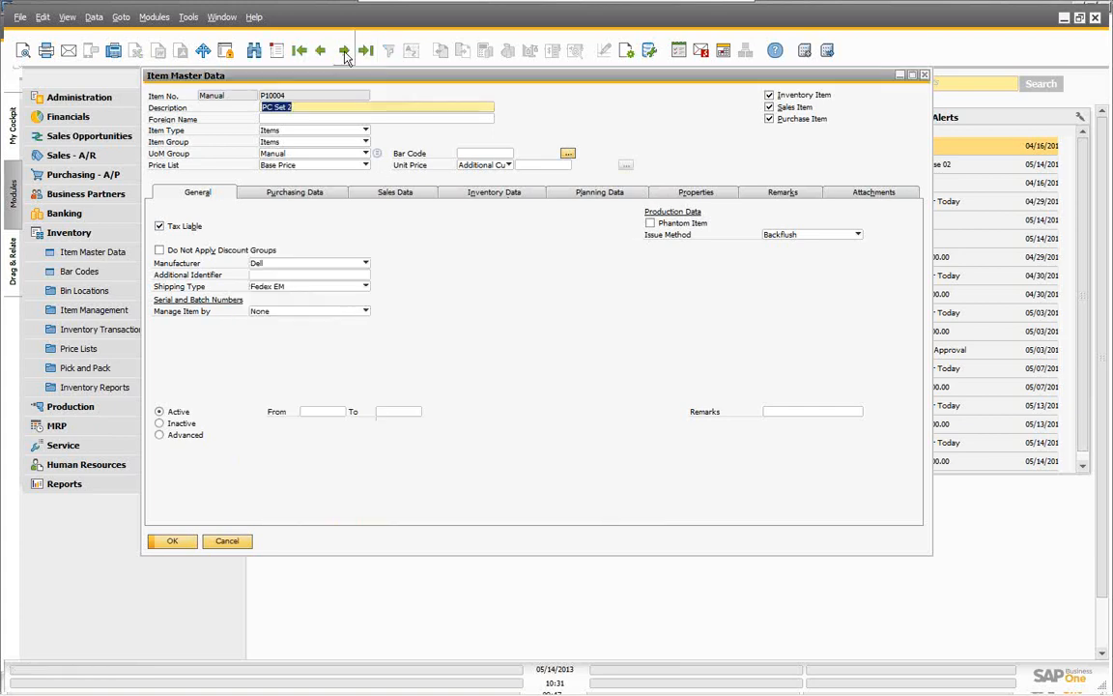
left_click(344, 52)
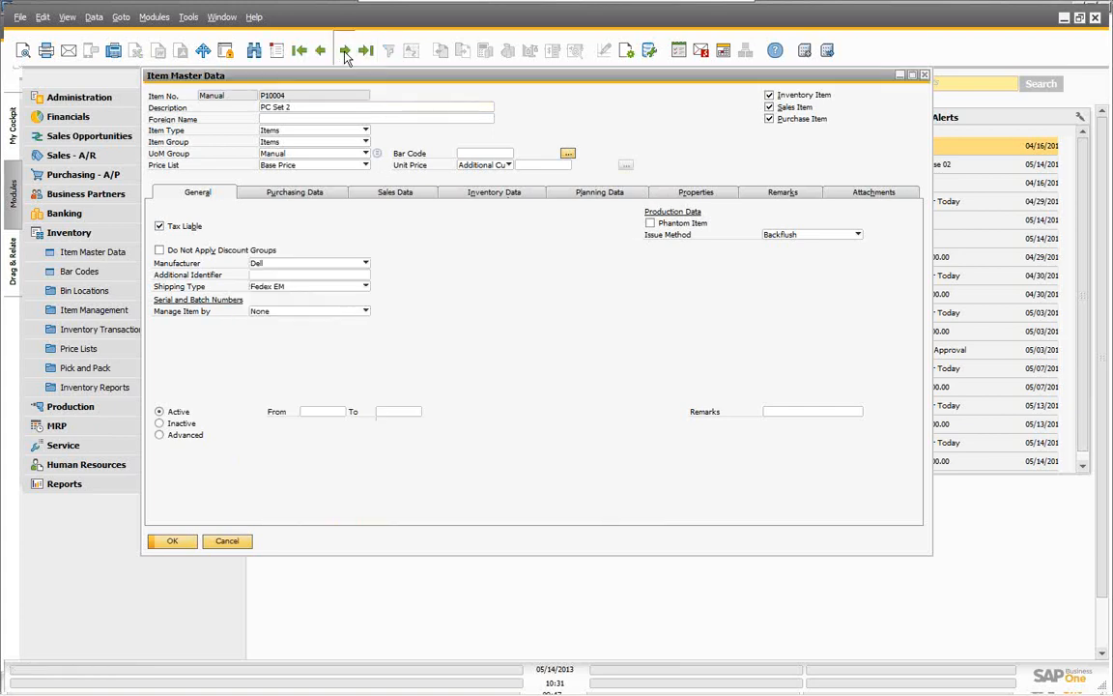
left_click(568, 154)
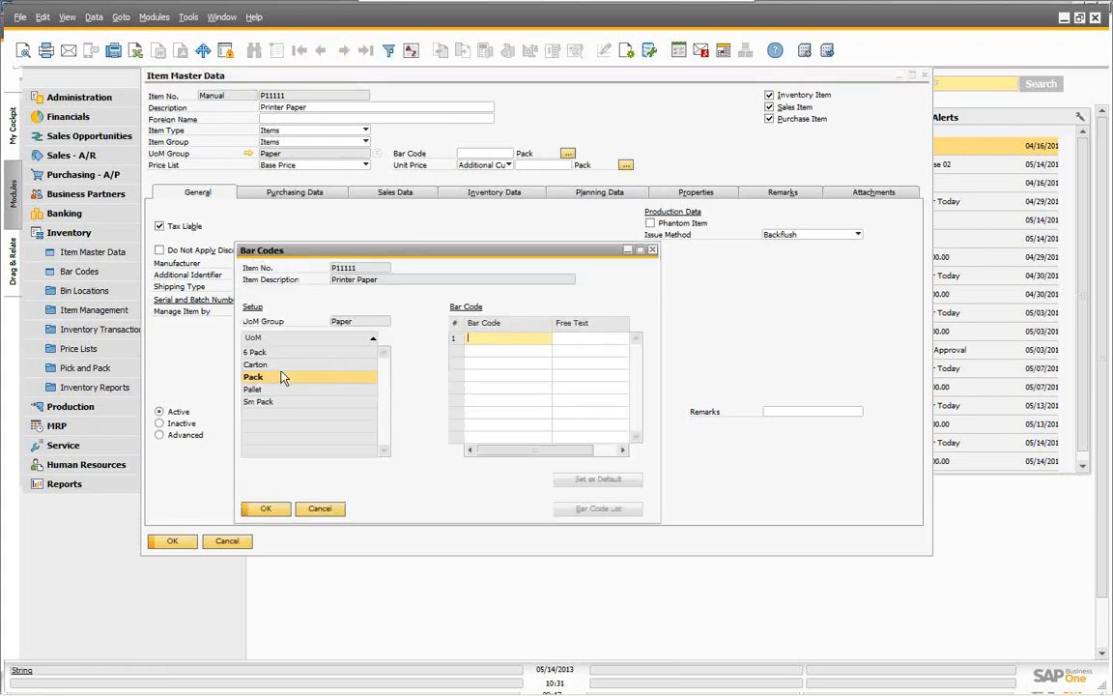
left_click(256, 352)
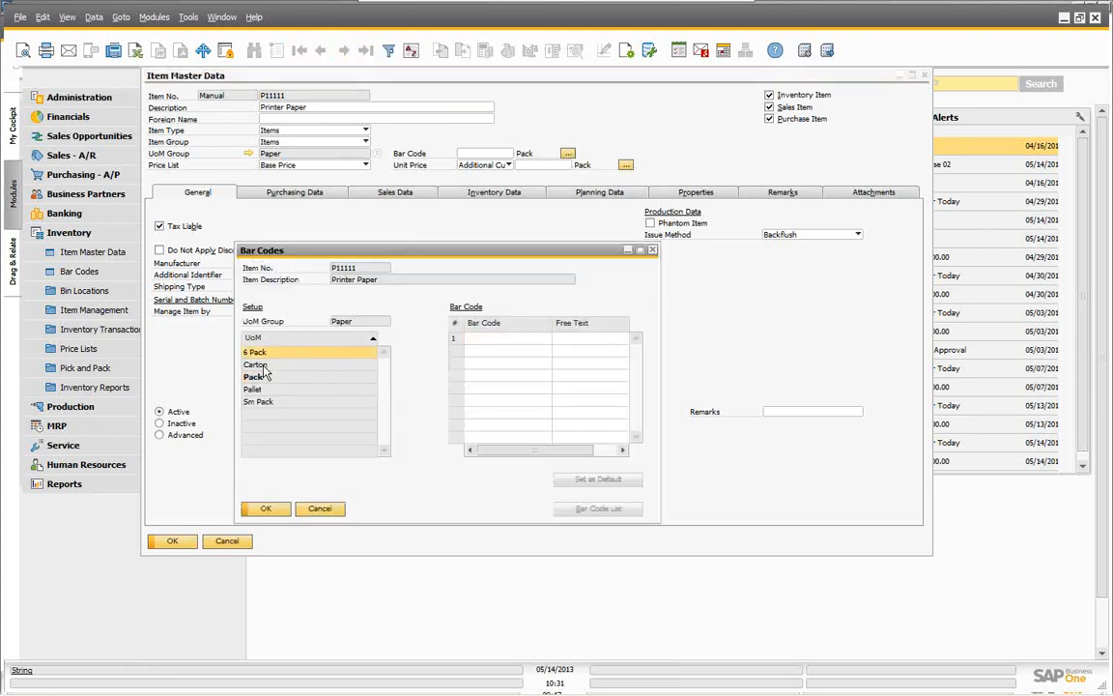
left_click(253, 388)
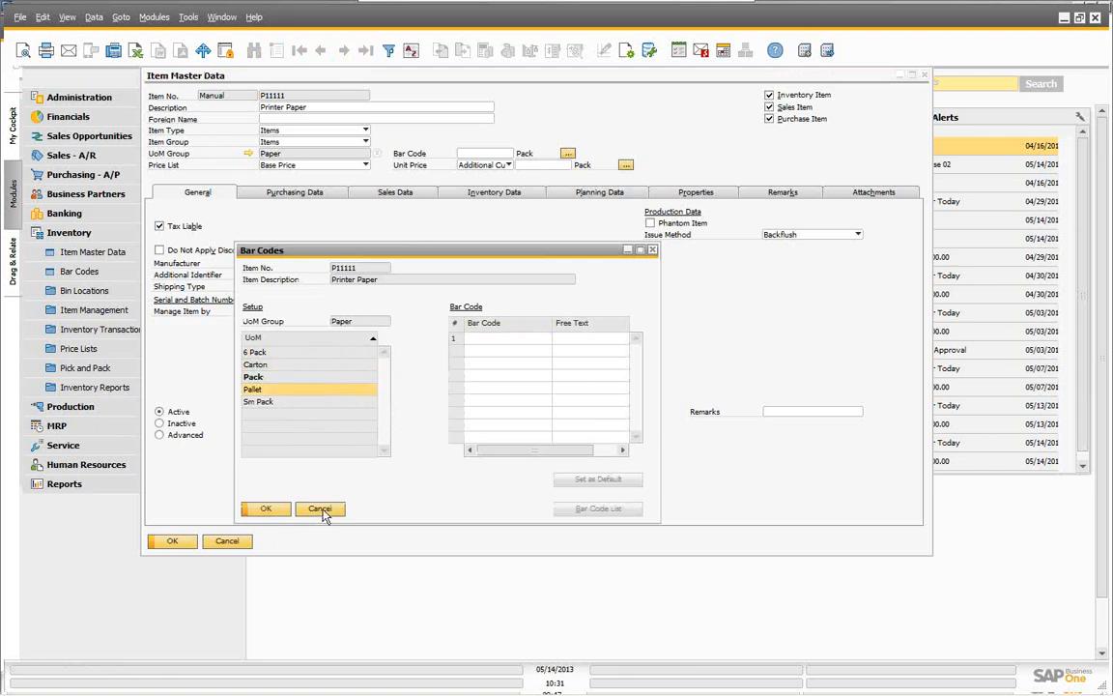
left_click(322, 511)
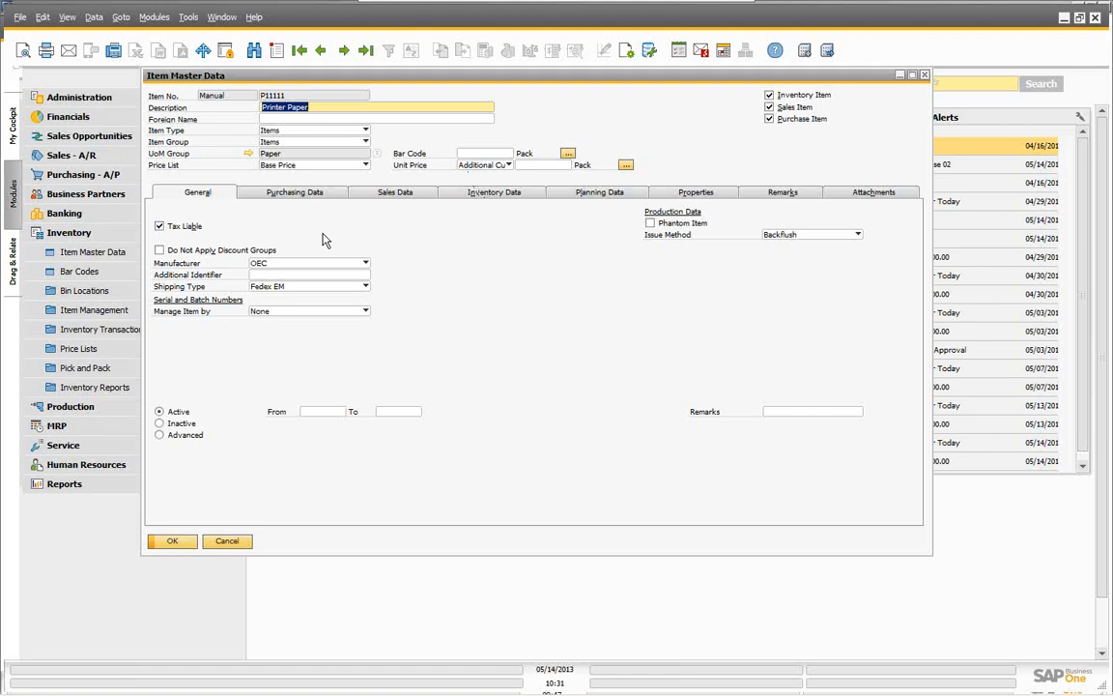
left_click(227, 541)
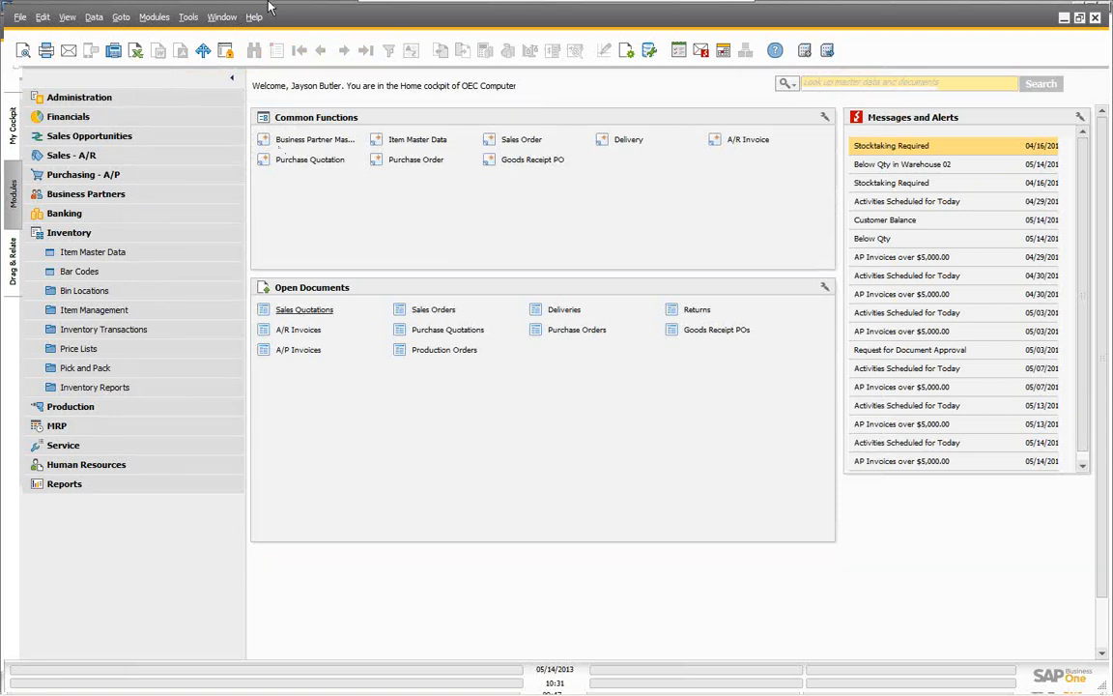
Step: Open Inventory > Price Lists and drill into the Base Price list's item prices
left_click(70, 235)
left_click(70, 235)
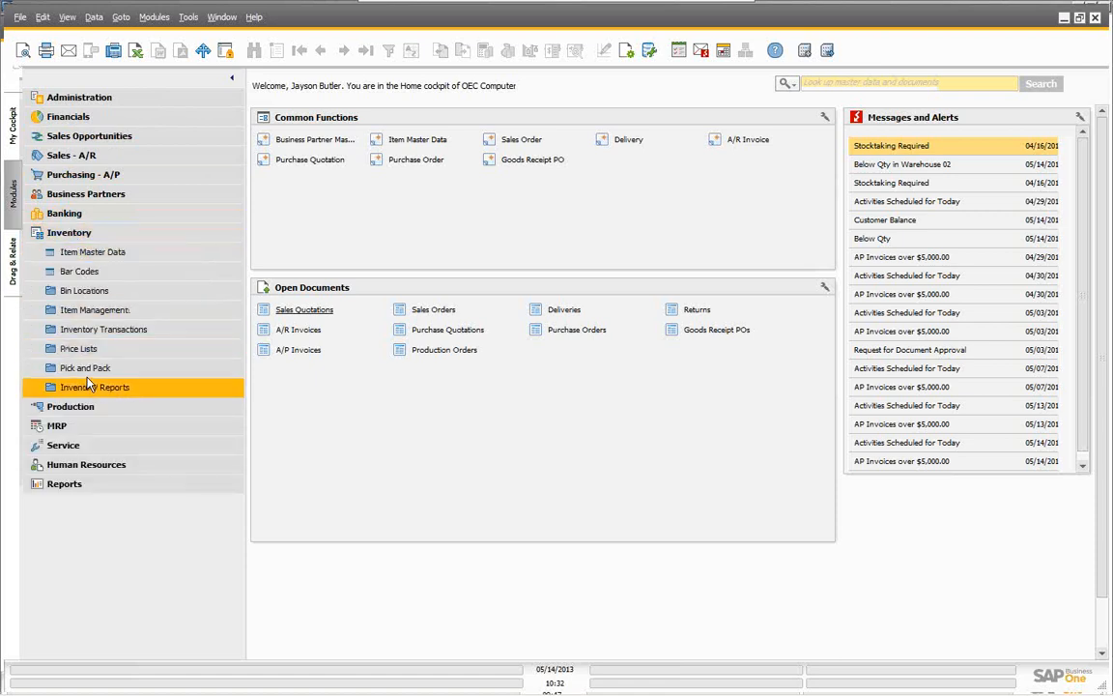
left_click(85, 350)
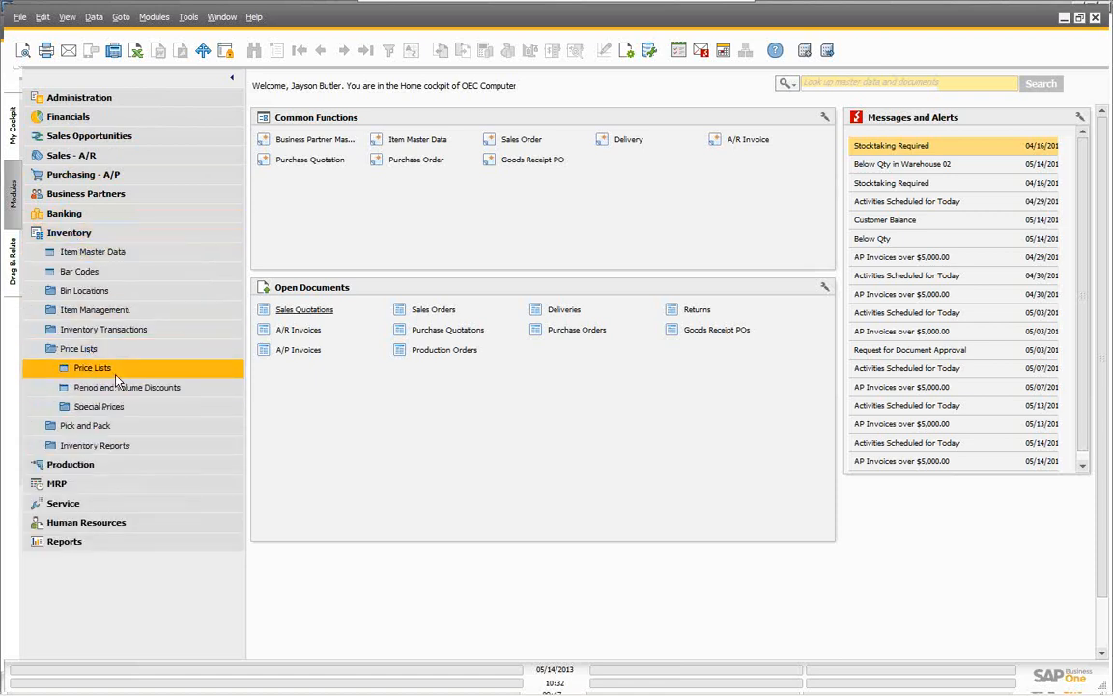
left_click(106, 370)
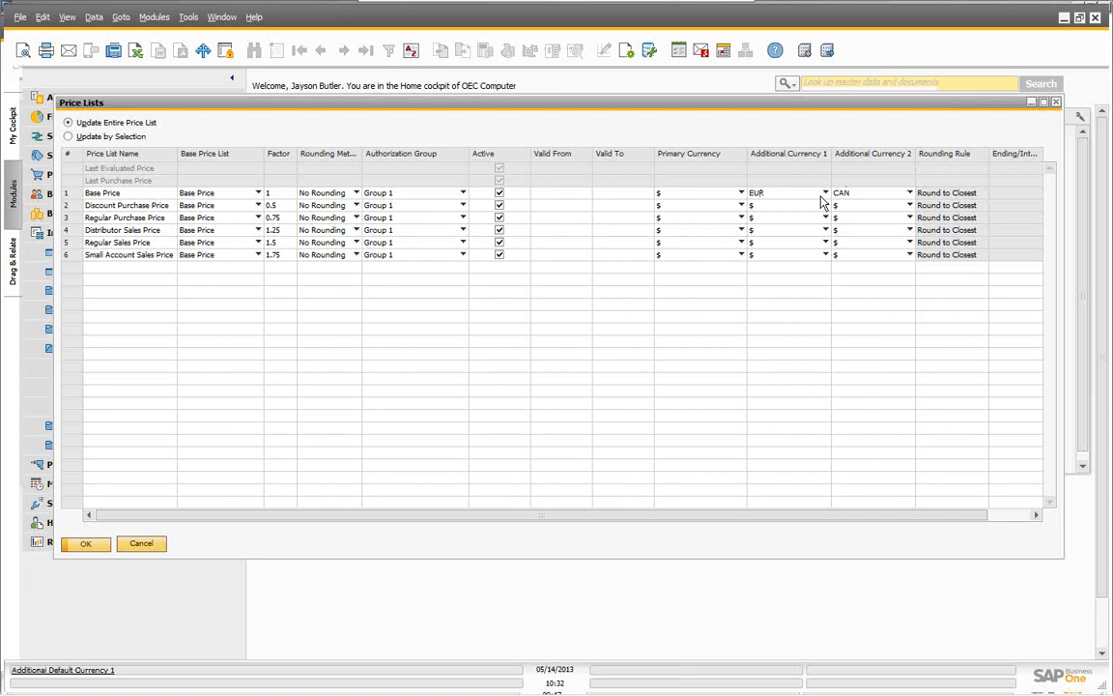
double_click(70, 198)
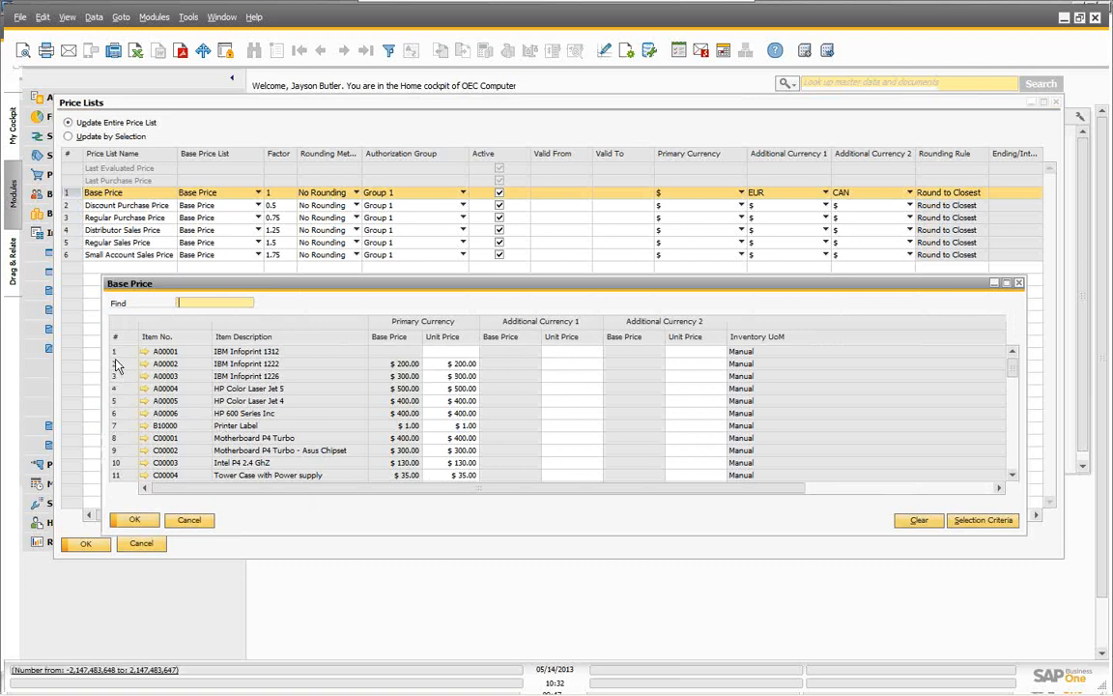
Step: Price IBM Infoprint 1222 at 300, EUR 150.00 and CAN 120.00 in Base Price, update, and open its record
left_click(458, 364)
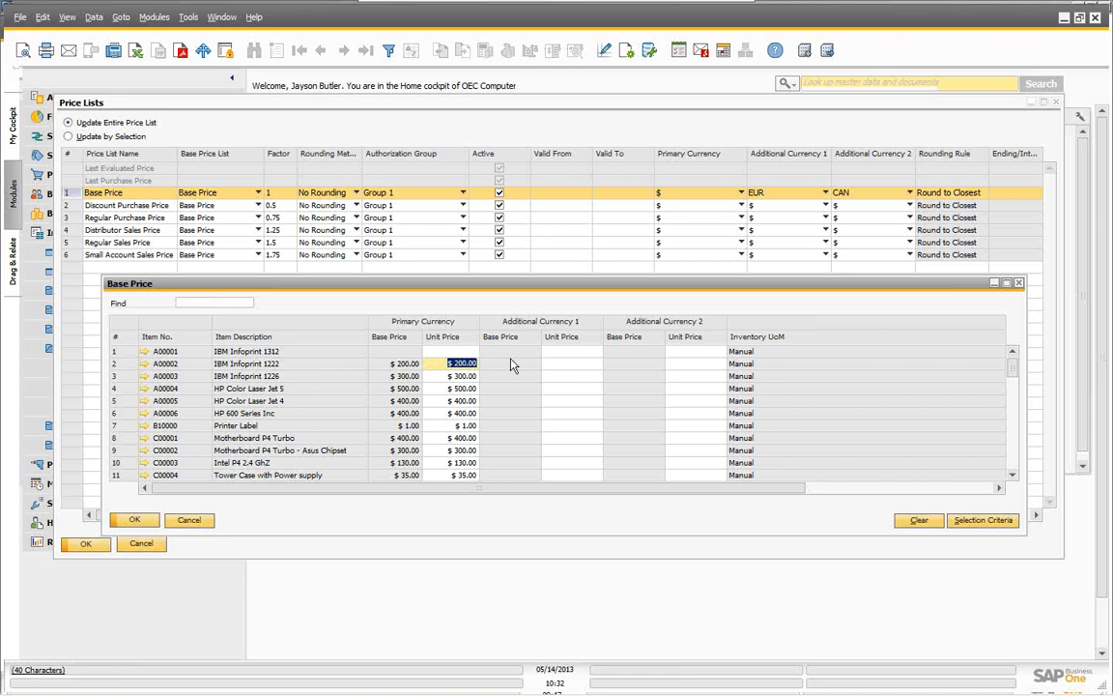
type("300")
left_click(574, 365)
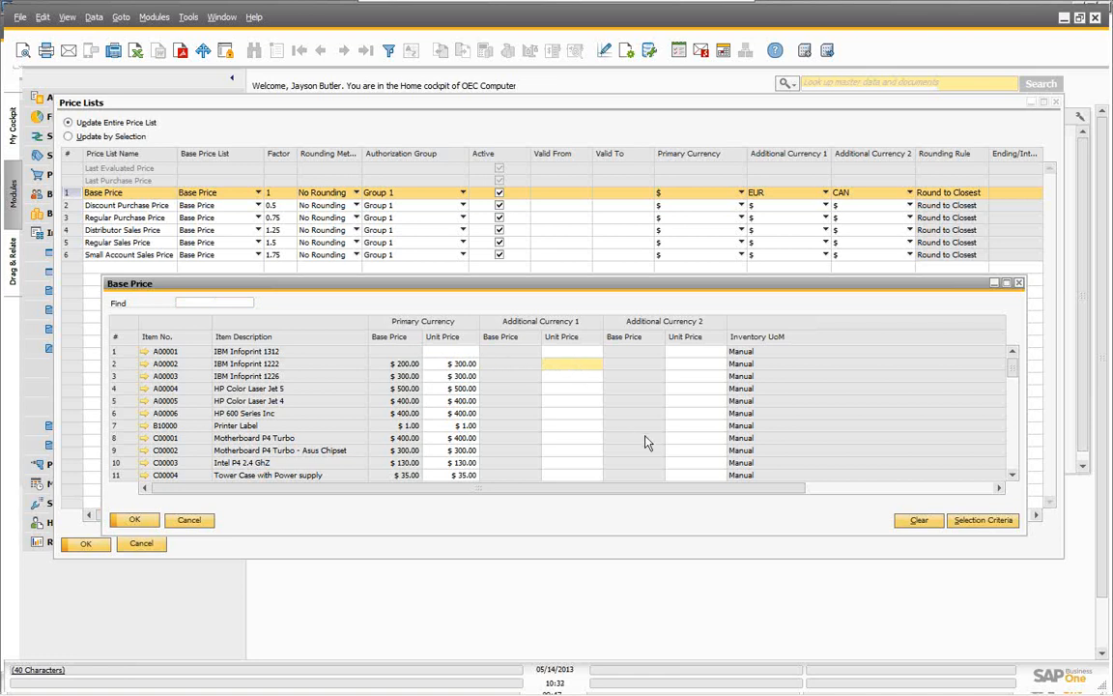
type("150EUR")
key("Tab")
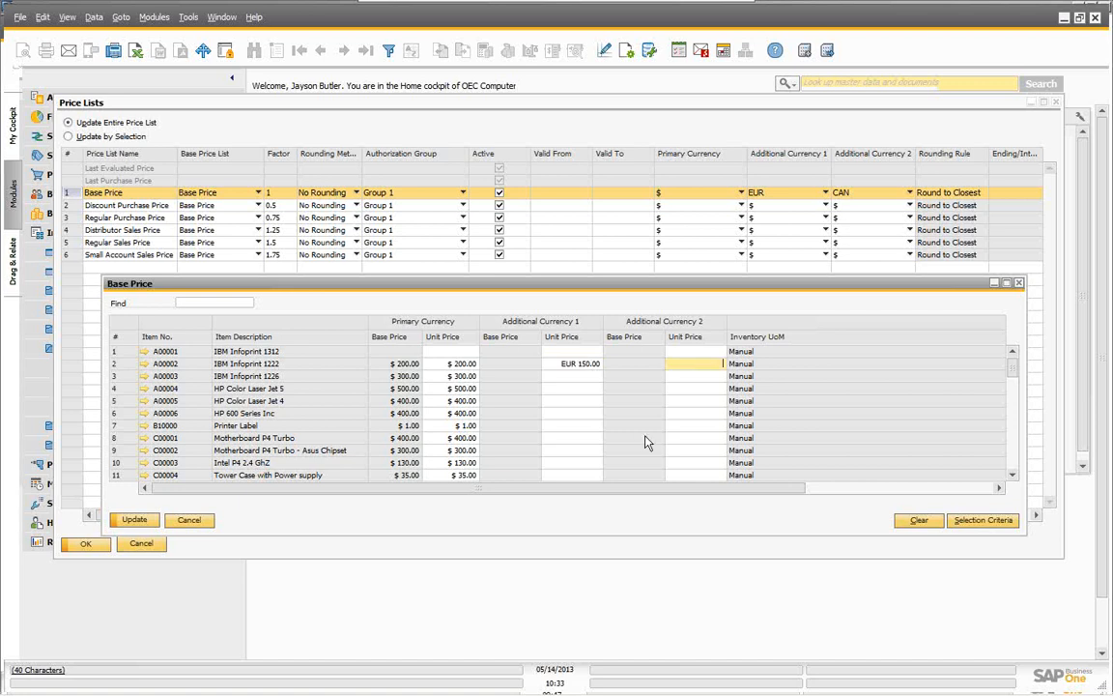
type("120CAN")
key("Tab")
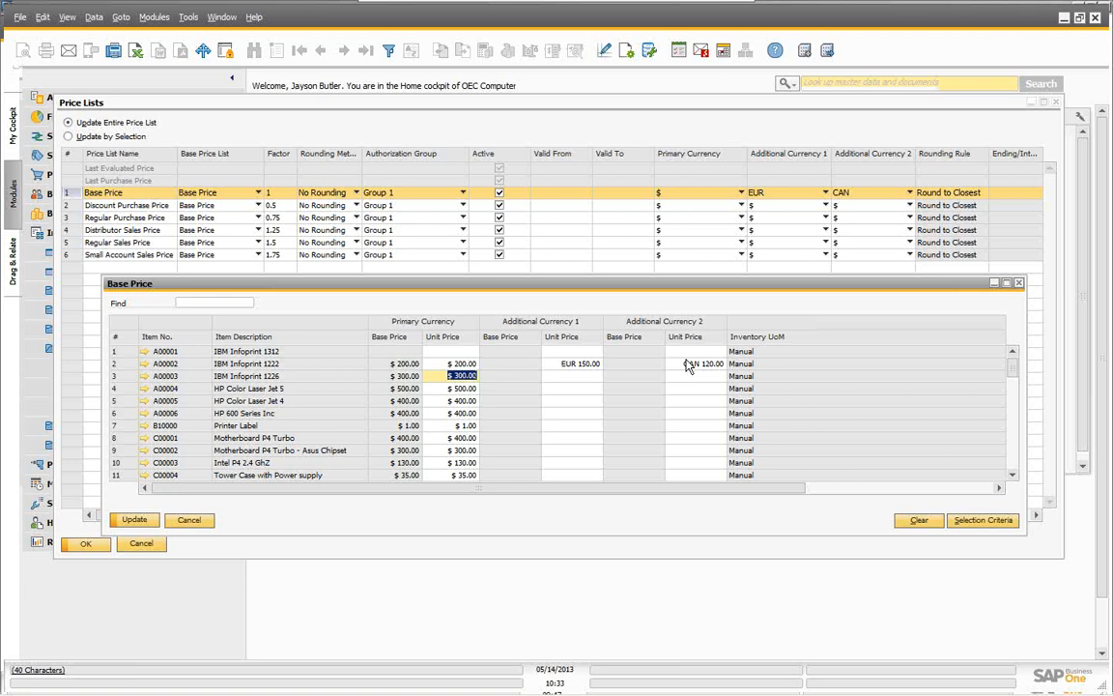
left_click(136, 520)
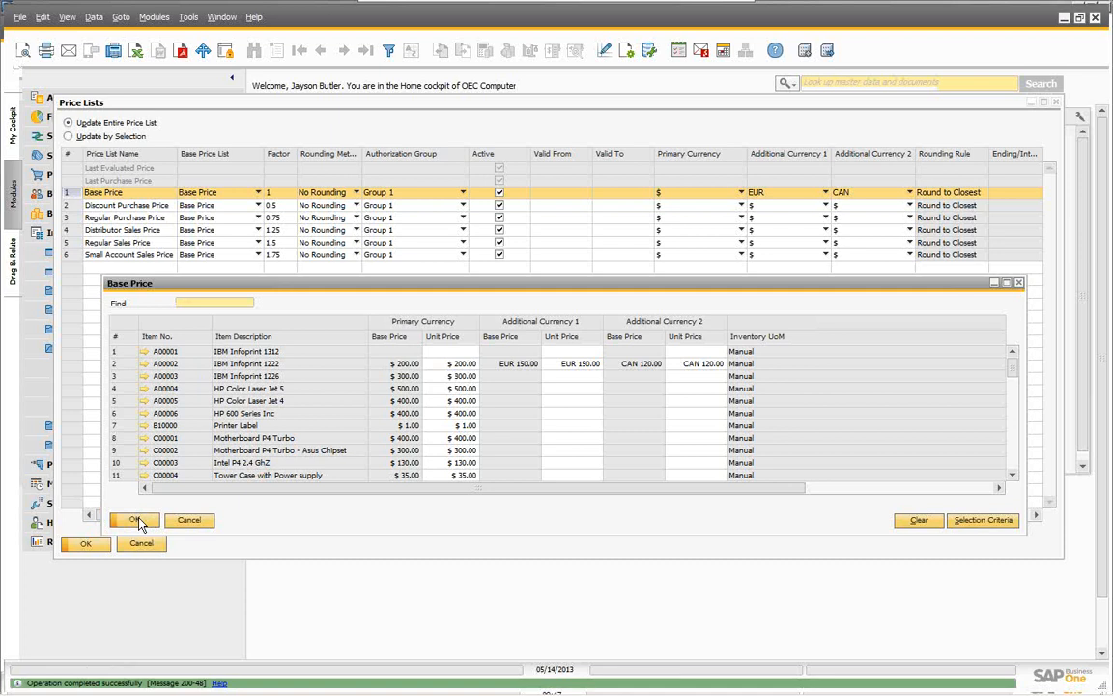
left_click(145, 363)
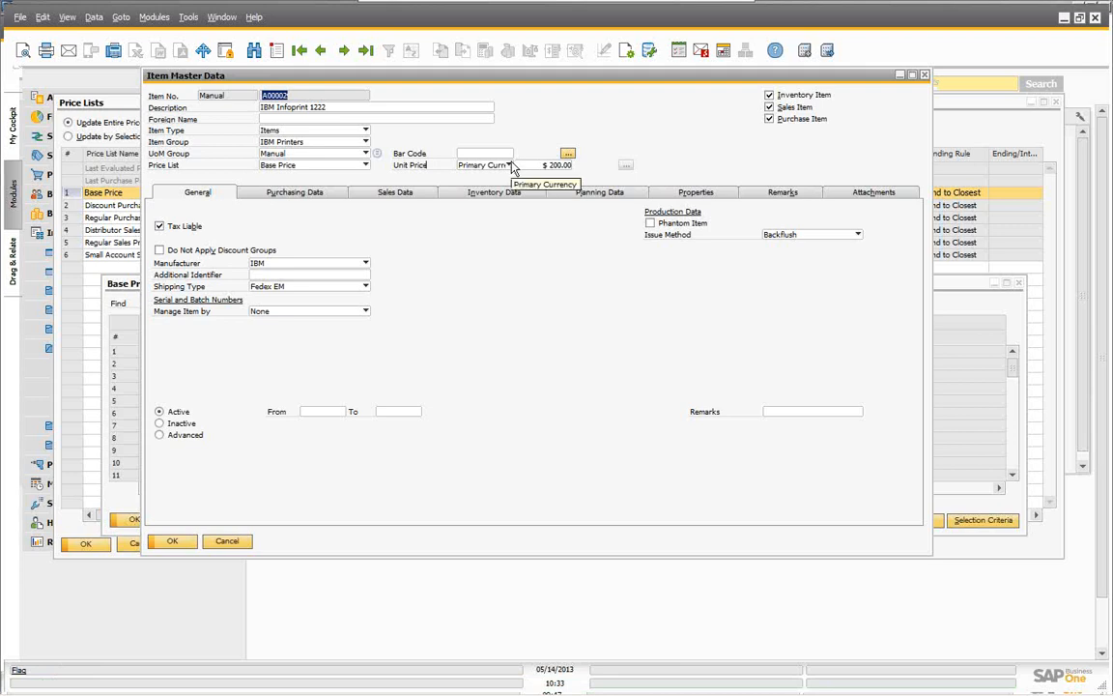
Step: Check IBM Infoprint 1222's unit price in Additional Currency 1 and Additional Currency 2
left_click(510, 165)
left_click(495, 185)
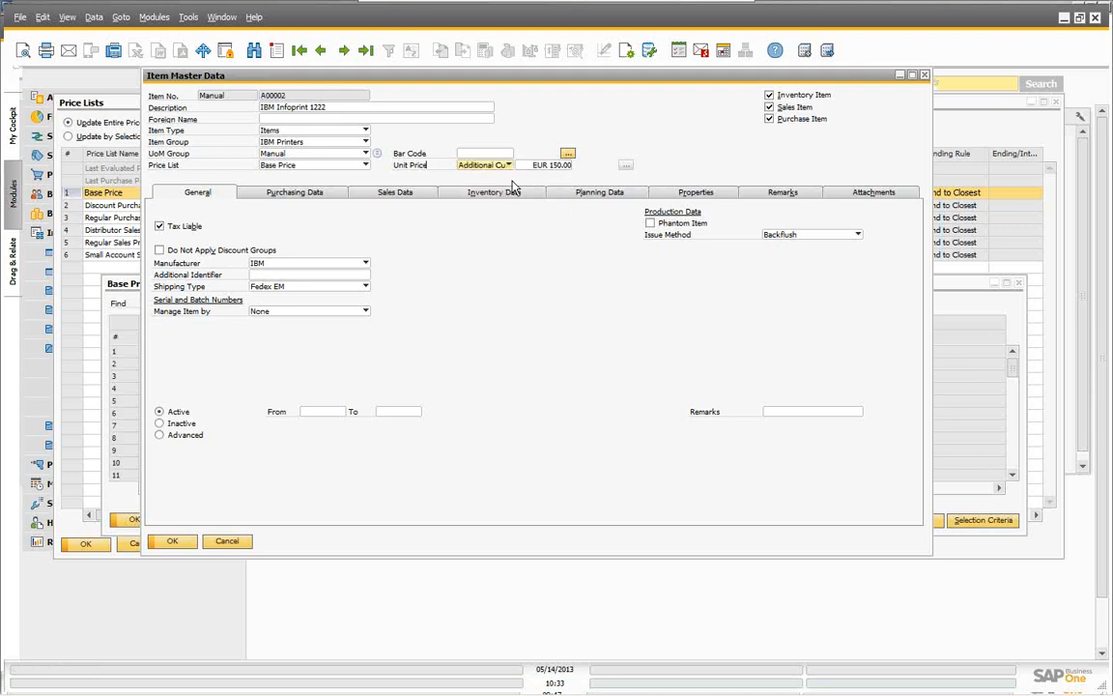
left_click(507, 165)
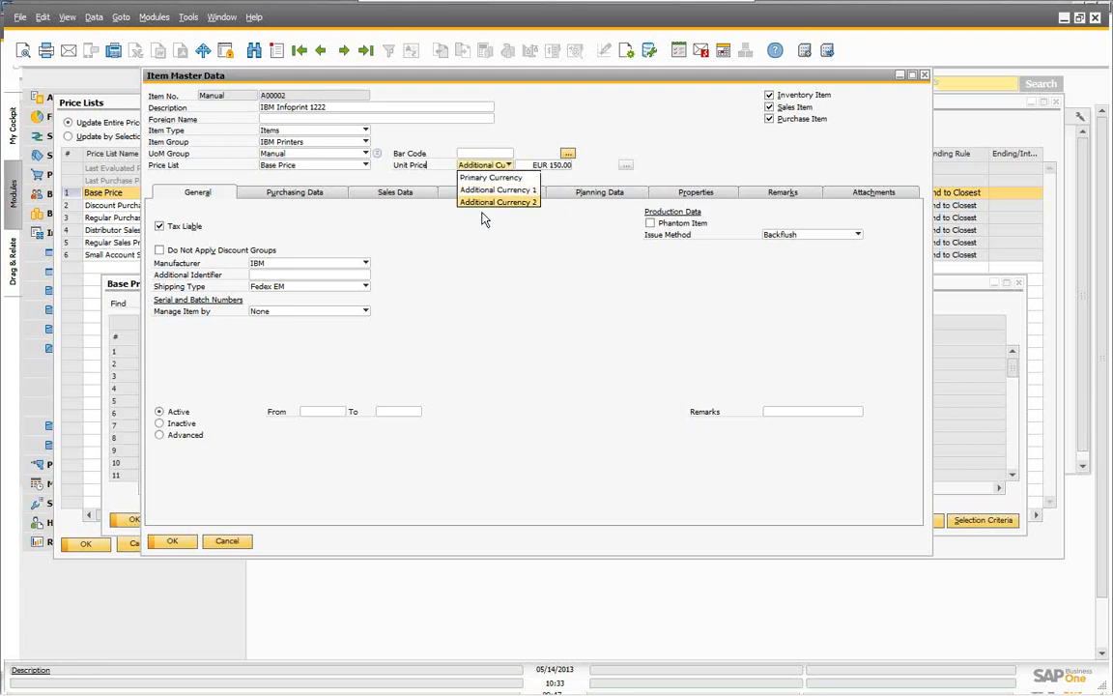
left_click(491, 202)
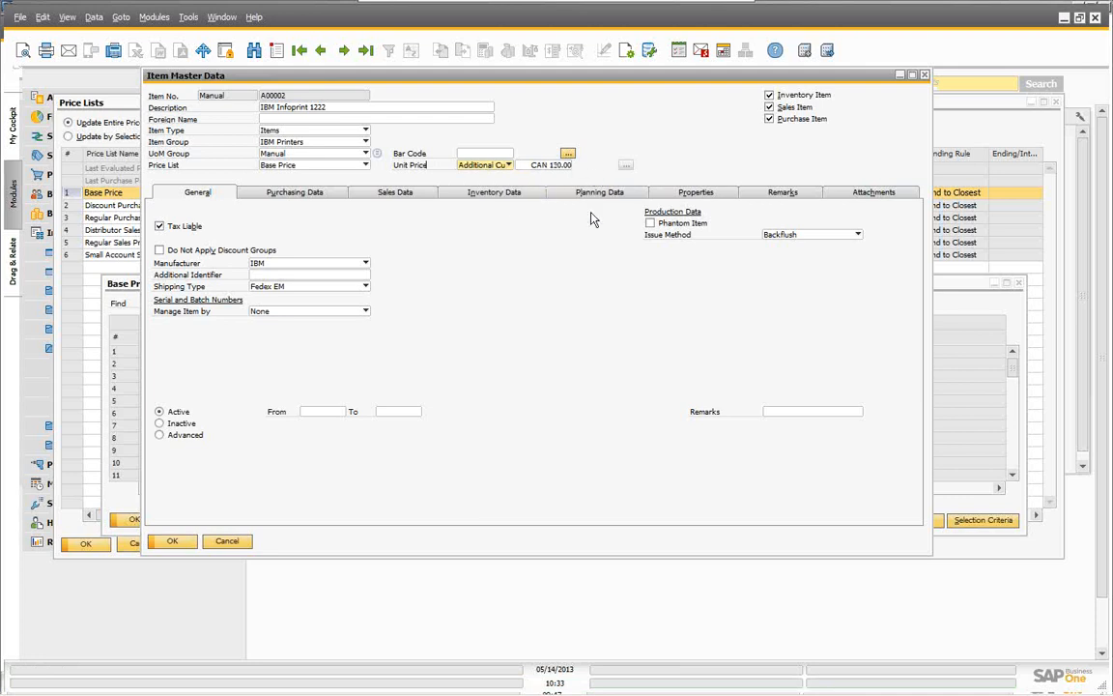
Step: Close the item record, Base Price and Price Lists windows, then bring up Period and Volume Discounts
left_click(228, 543)
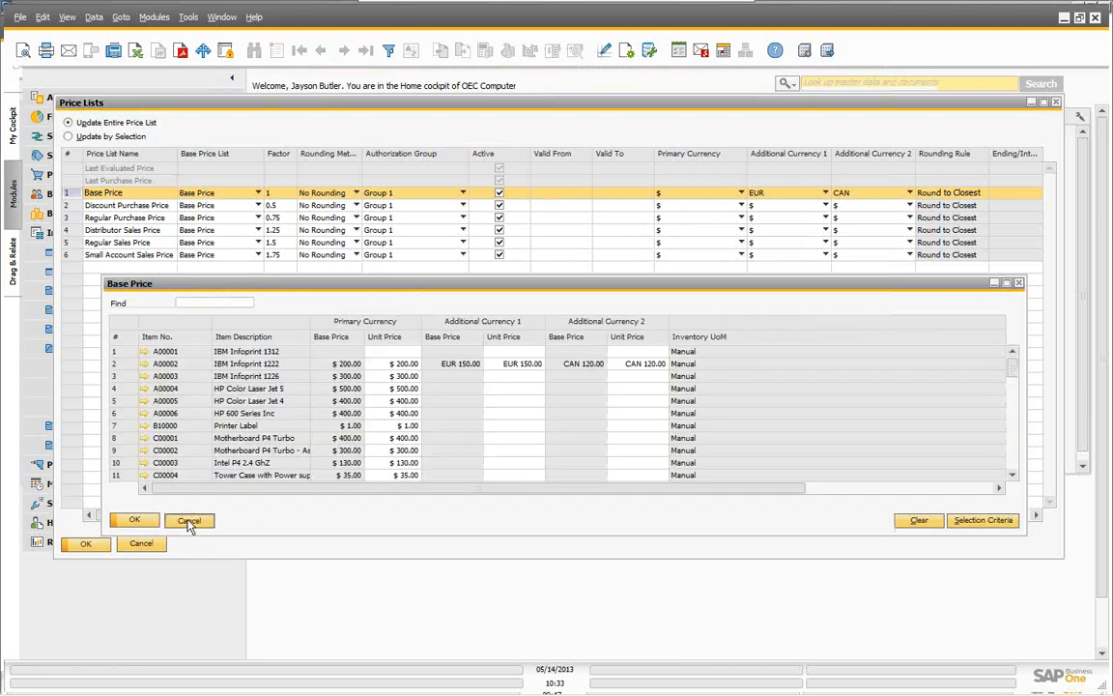
left_click(189, 521)
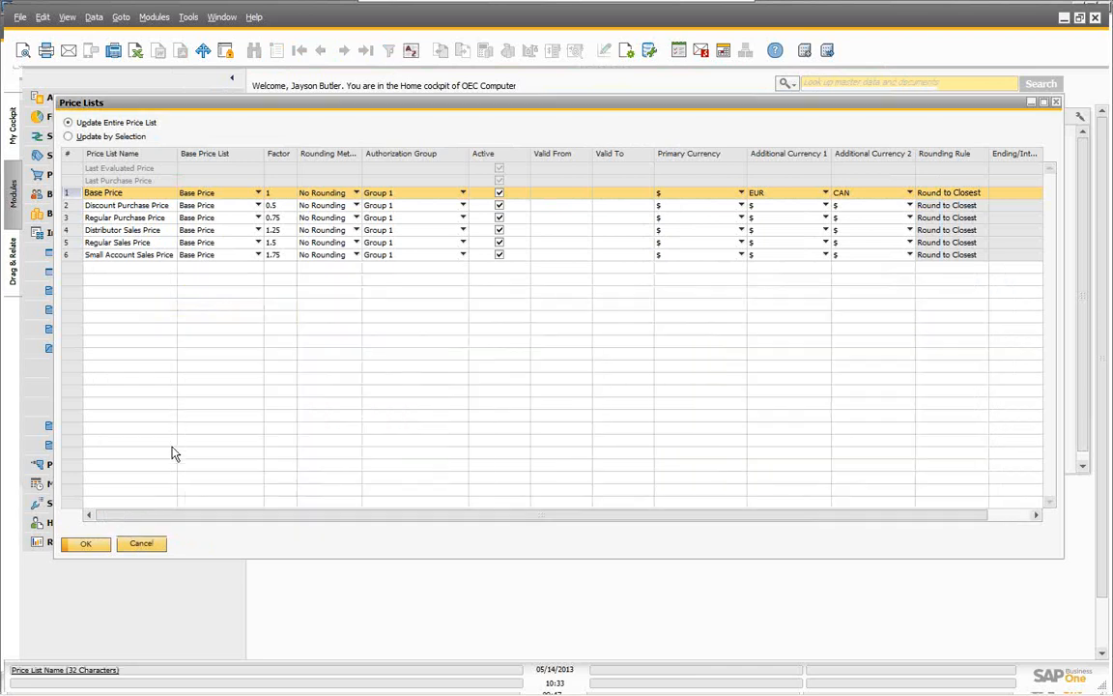
left_click(86, 543)
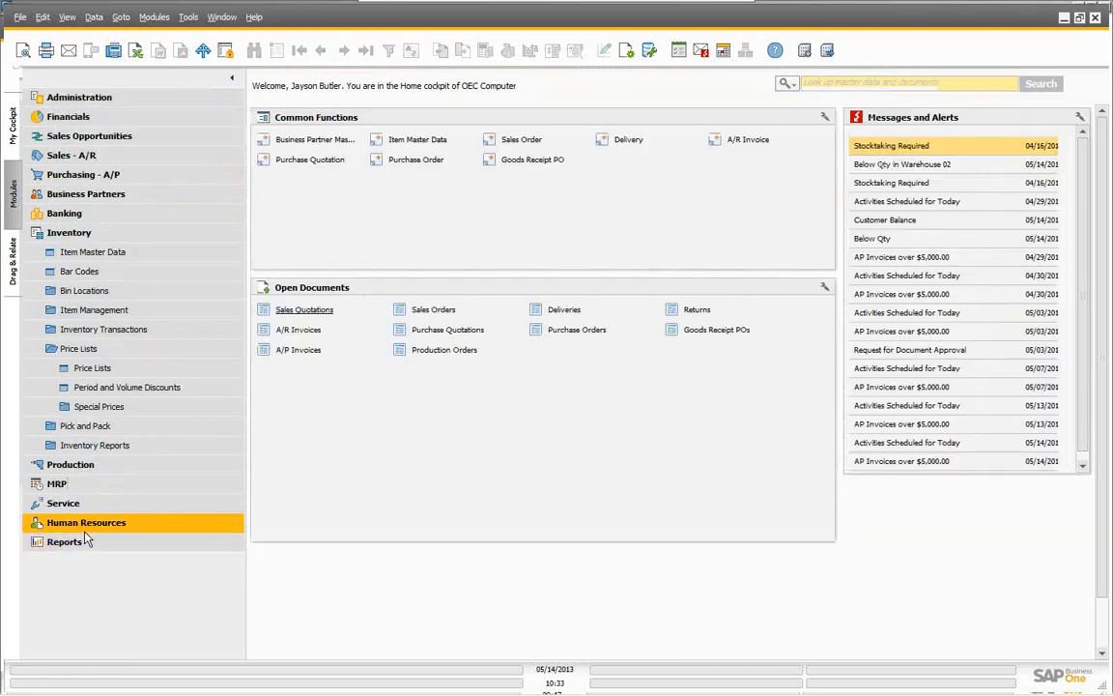
left_click(106, 387)
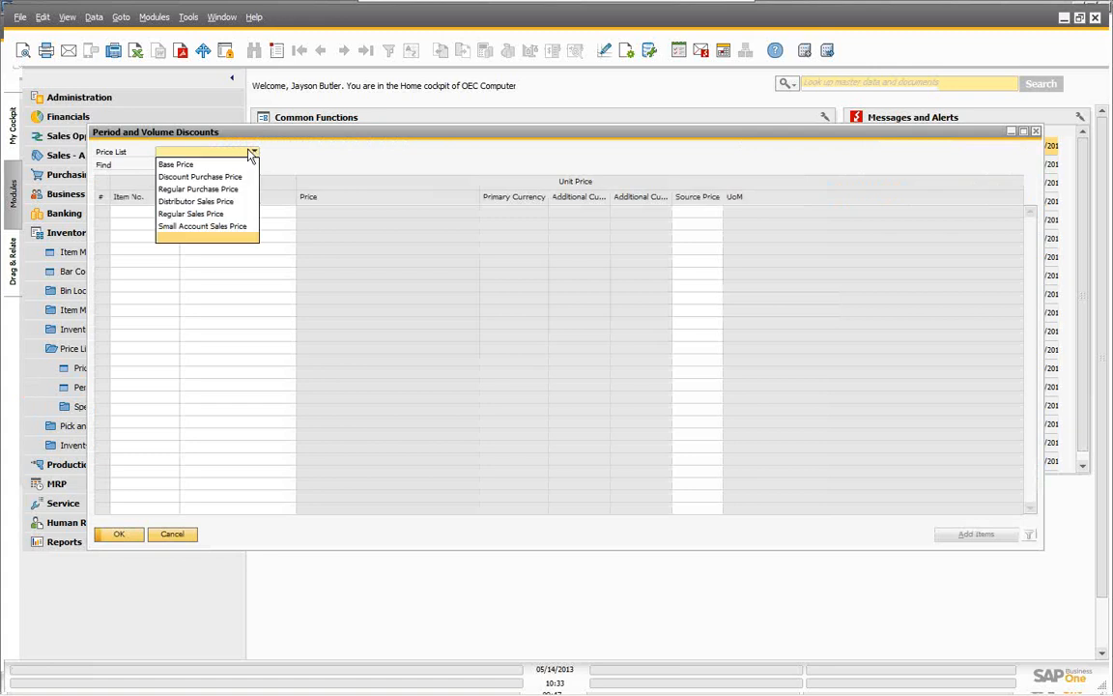
Step: Load Base Price in Period and Volume Discounts, check Printer Paper's source price options, then cancel
left_click(178, 166)
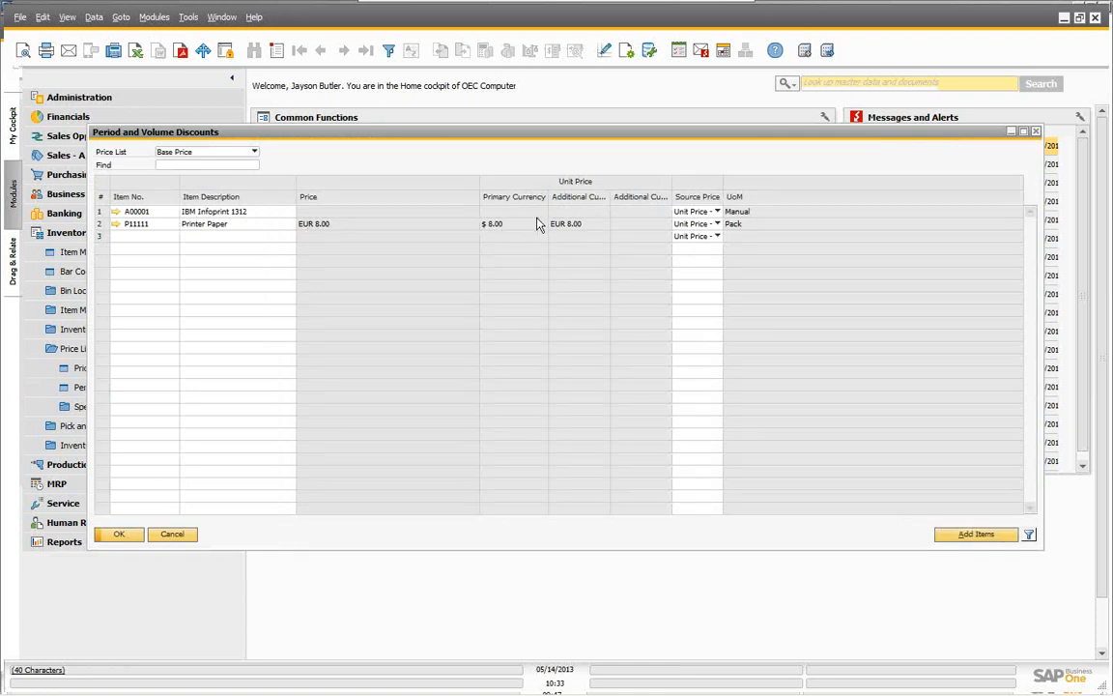
left_click(717, 224)
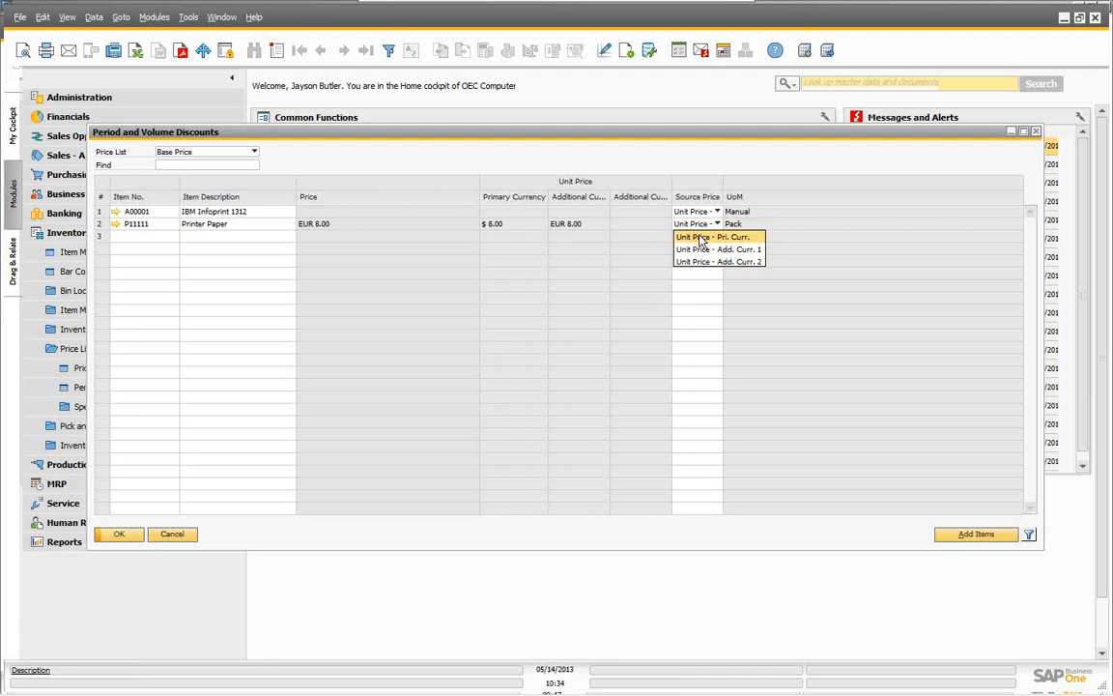
left_click(172, 538)
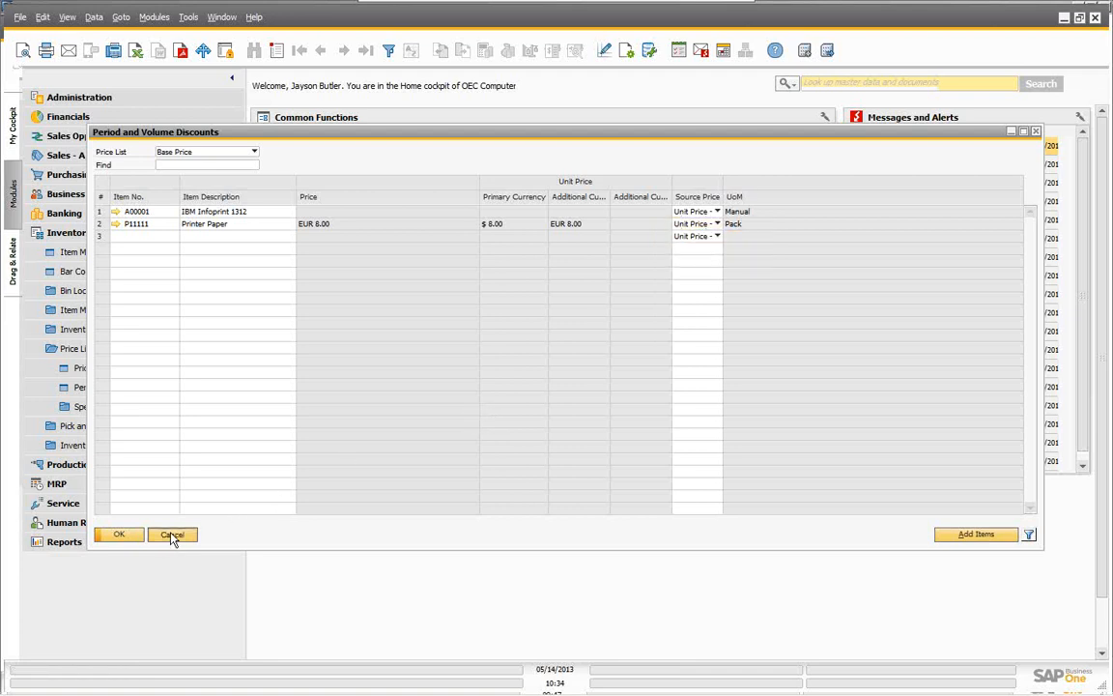
left_click(172, 536)
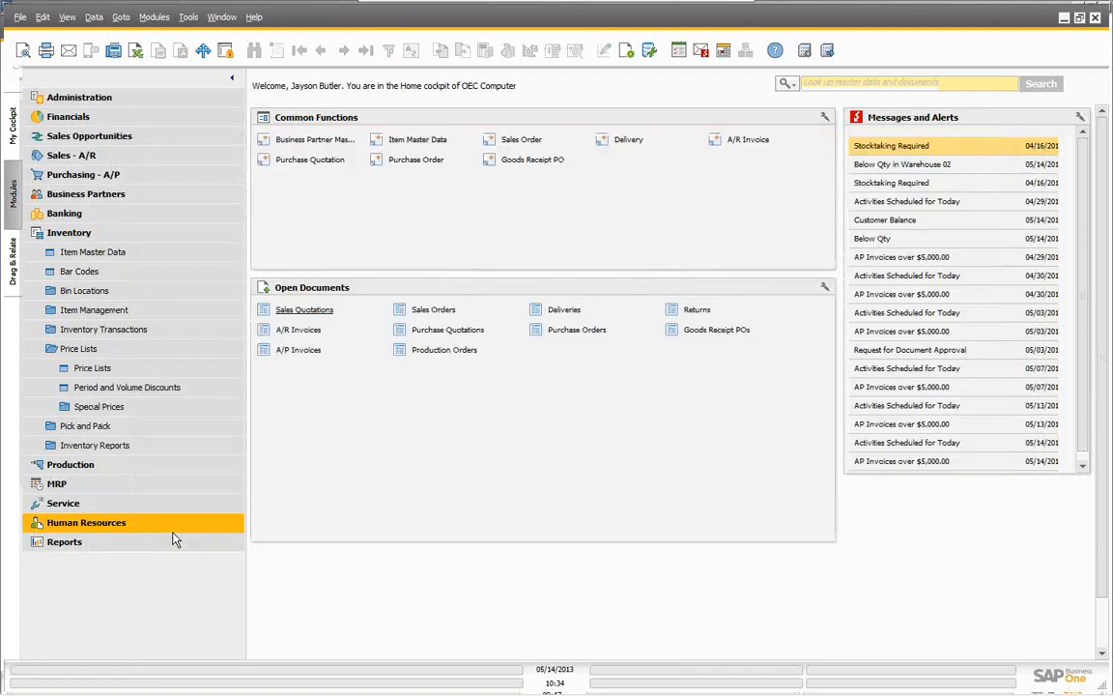
Step: Look up Earthshaker Corporation in Special Prices for Business Partners, then close the form unsaved
left_click(91, 409)
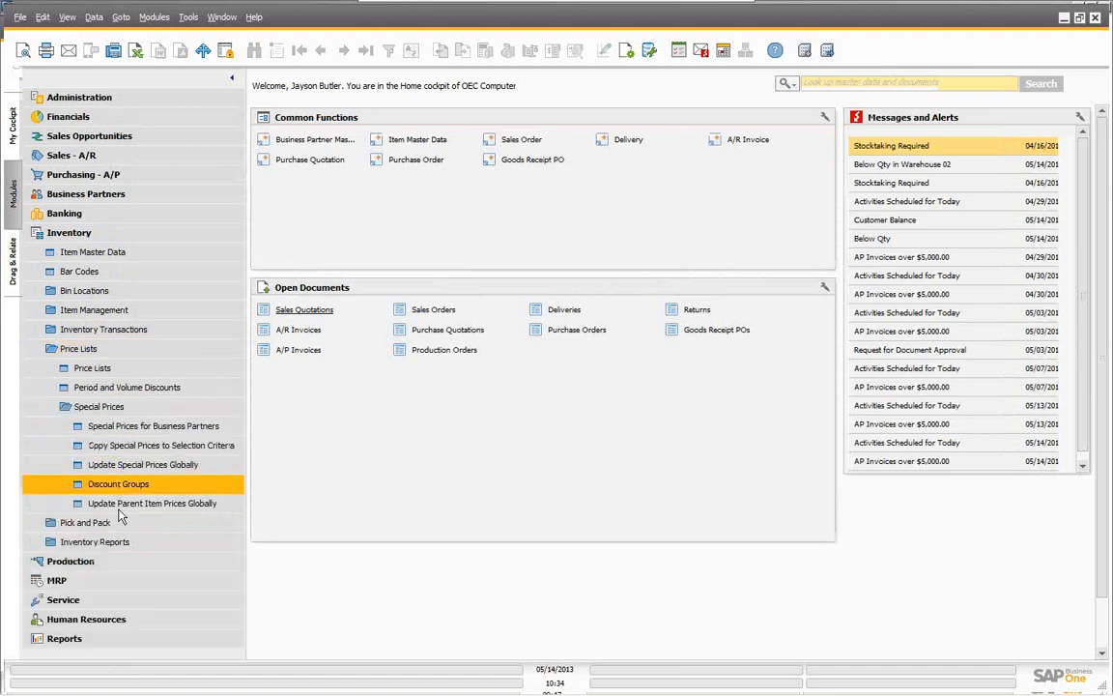
left_click(122, 430)
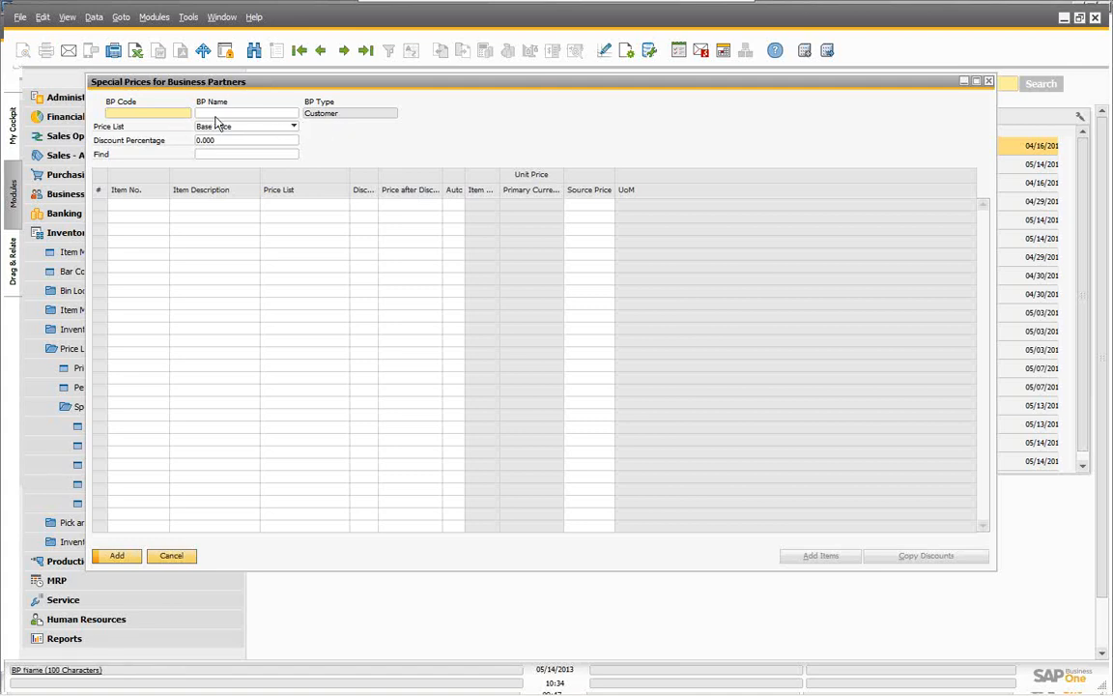
left_click(205, 114)
type("e")
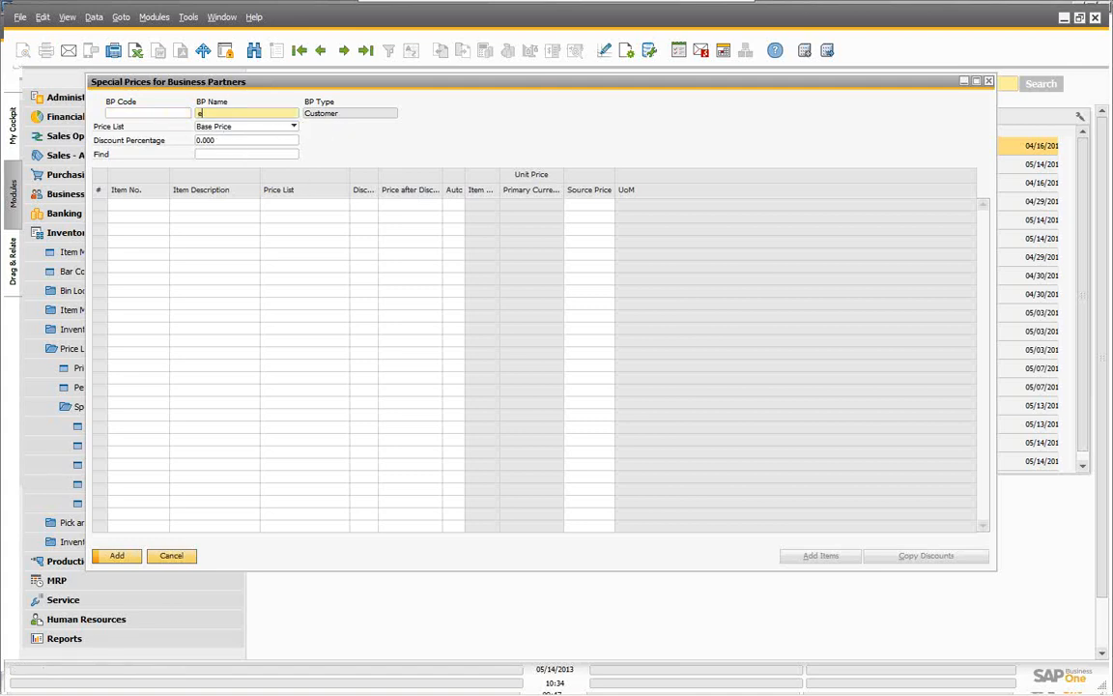
key("Tab")
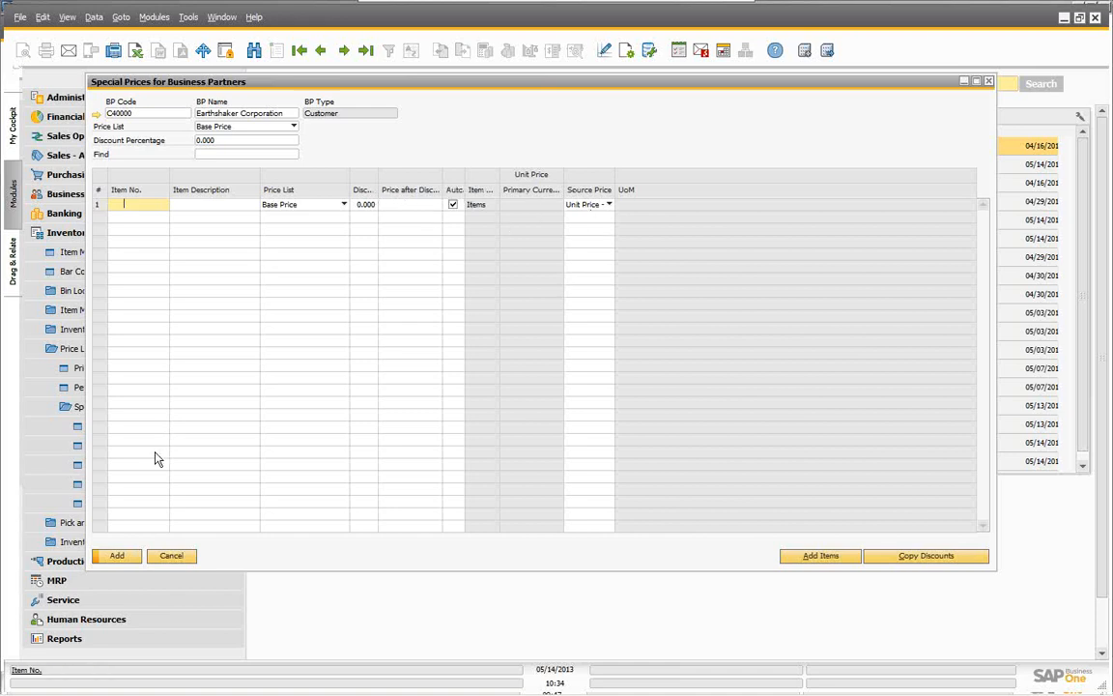
left_click(175, 556)
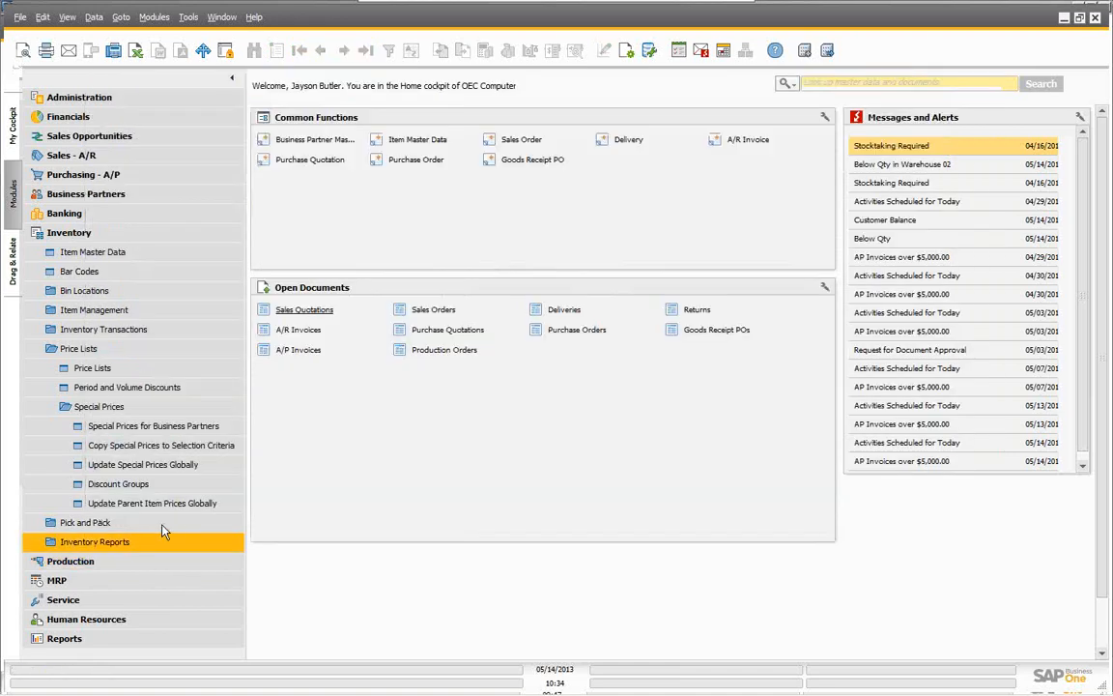
Step: Show Discount Groups for Specific BP Earthshaker Corporation, listing six item groups at 0.000 %
left_click(118, 485)
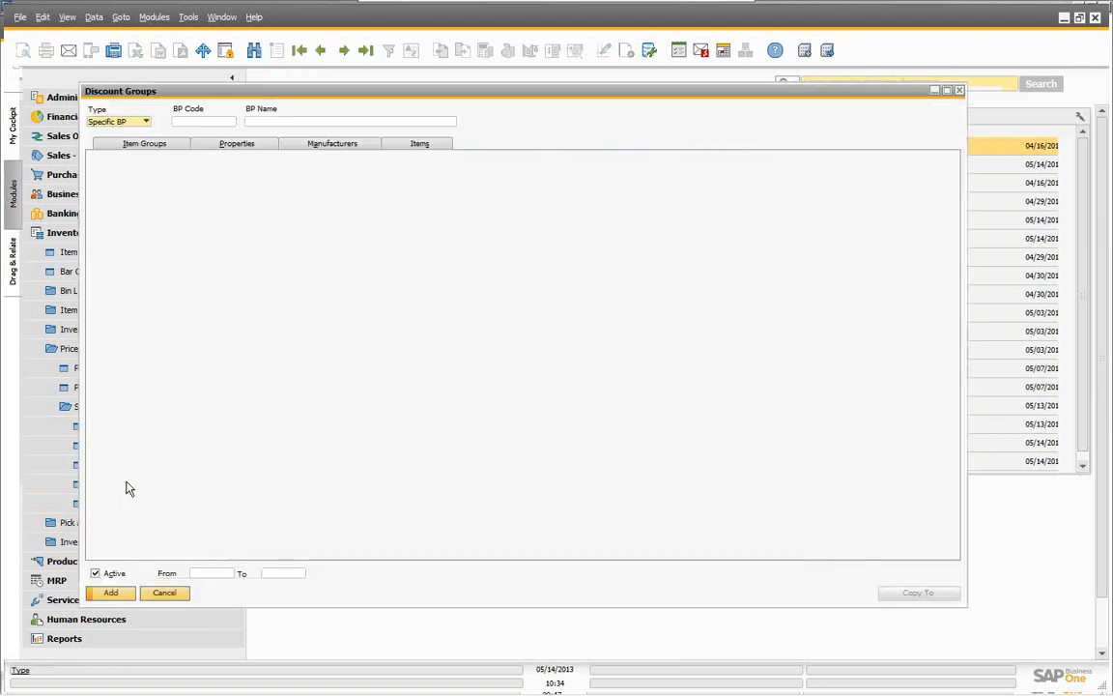
left_click(145, 123)
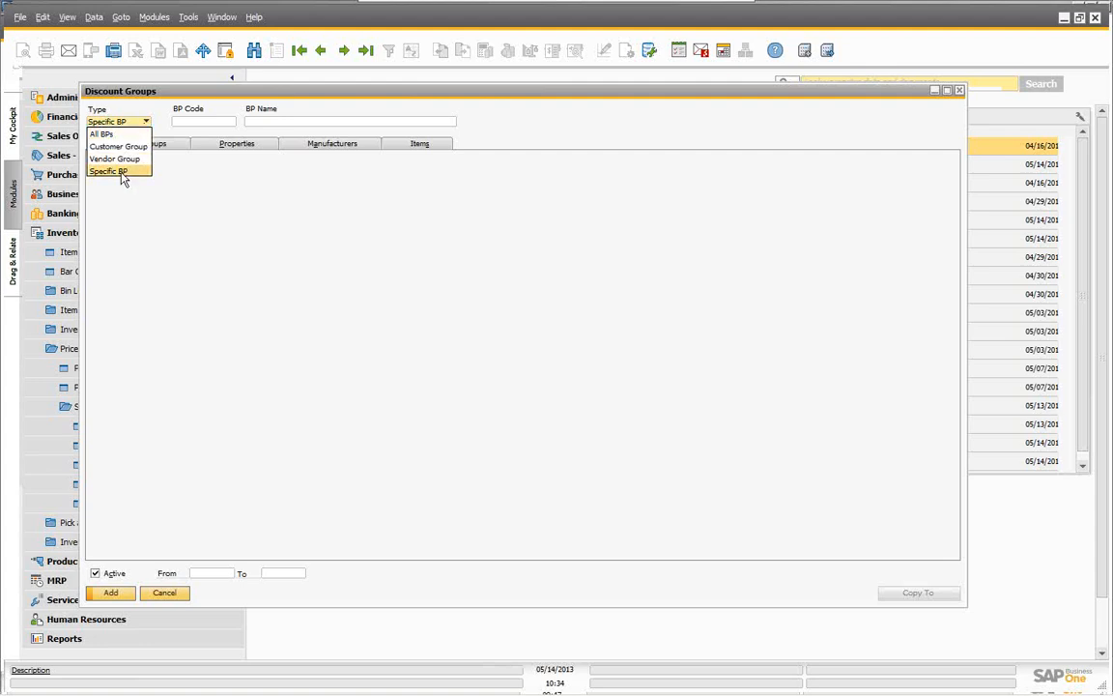
left_click(159, 155)
left_click(186, 119)
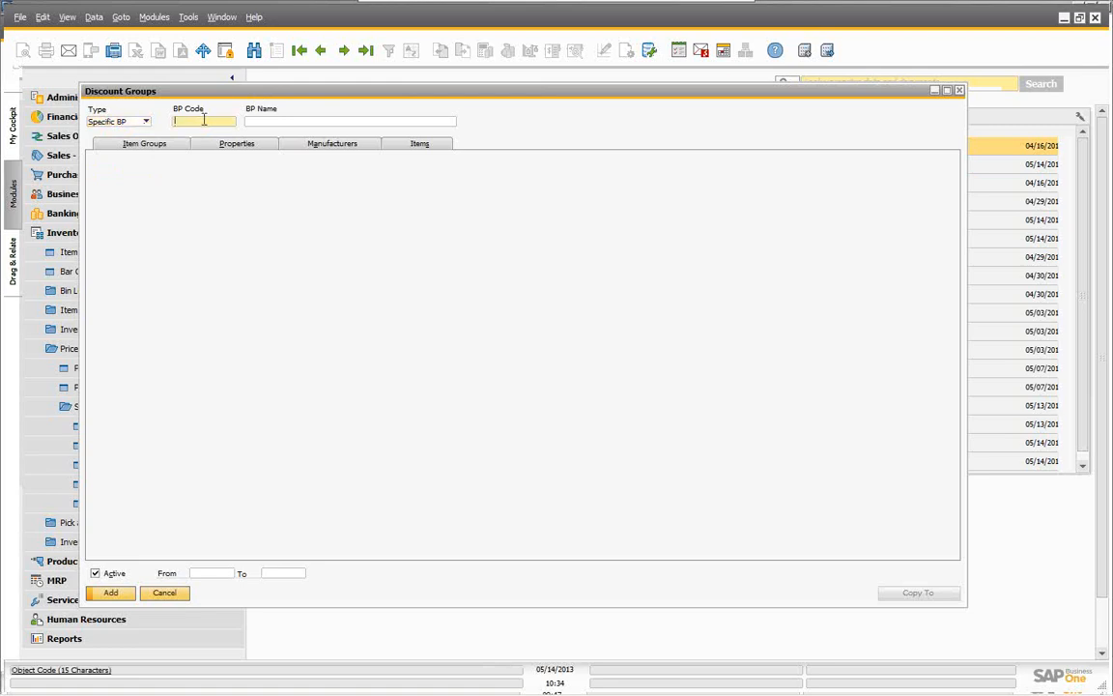
left_click(260, 120)
type("e")
key("Tab")
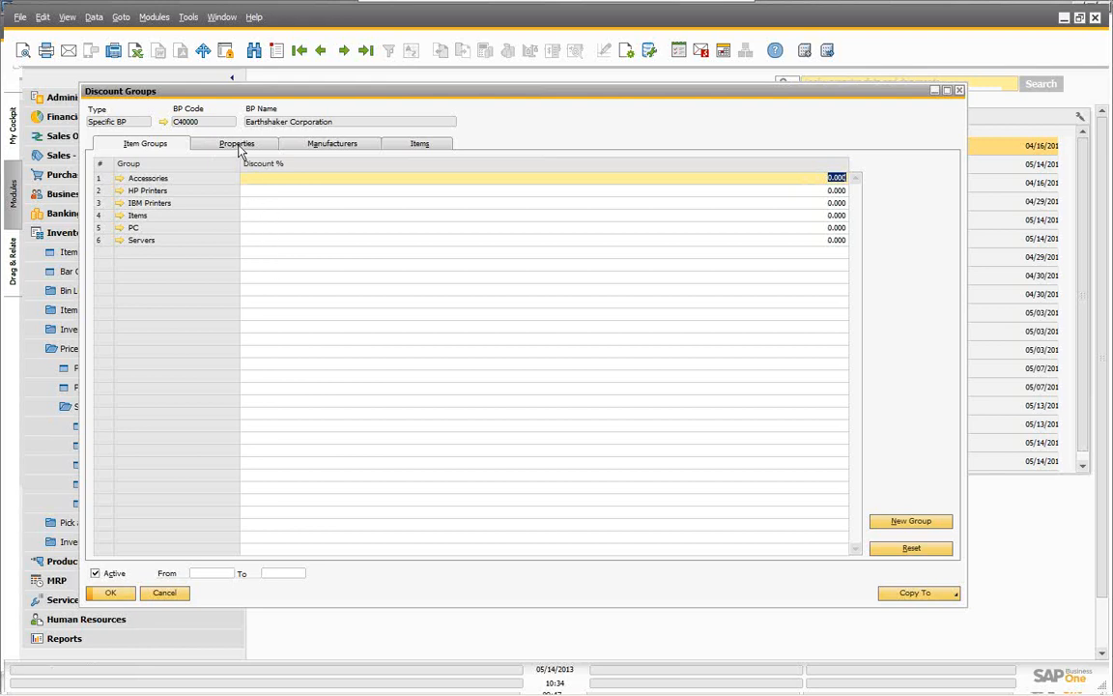
Step: Check the Properties, Manufacturer and Items tabs for A00003's 2 paid, 1 free, max 4 rule, then close
left_click(238, 146)
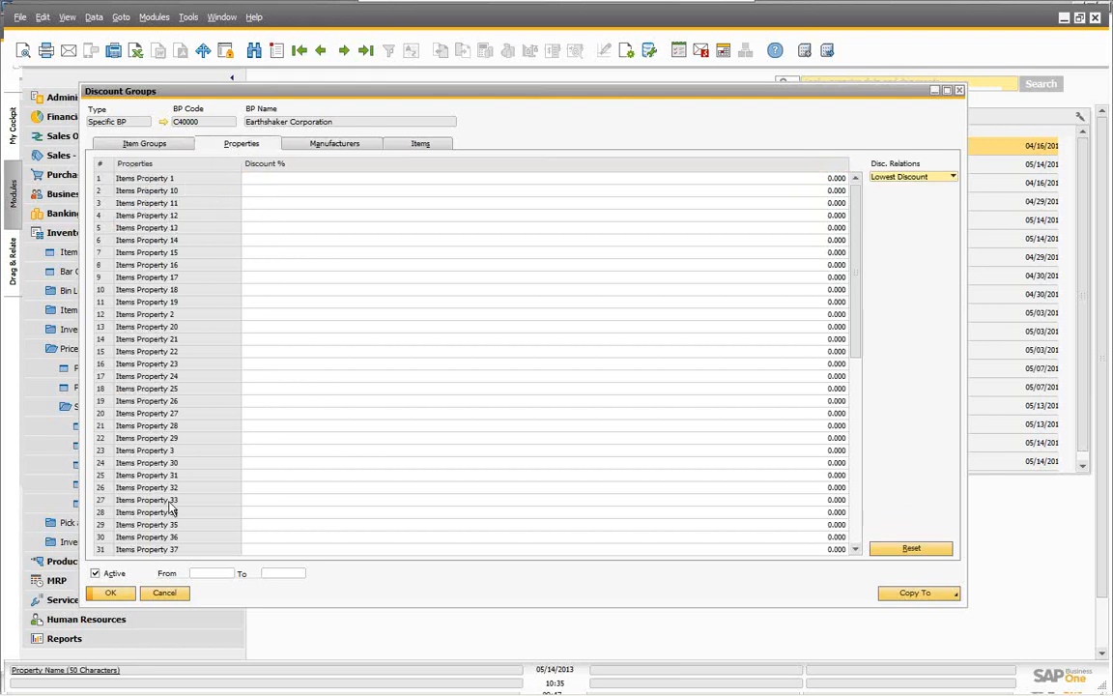
left_click(319, 148)
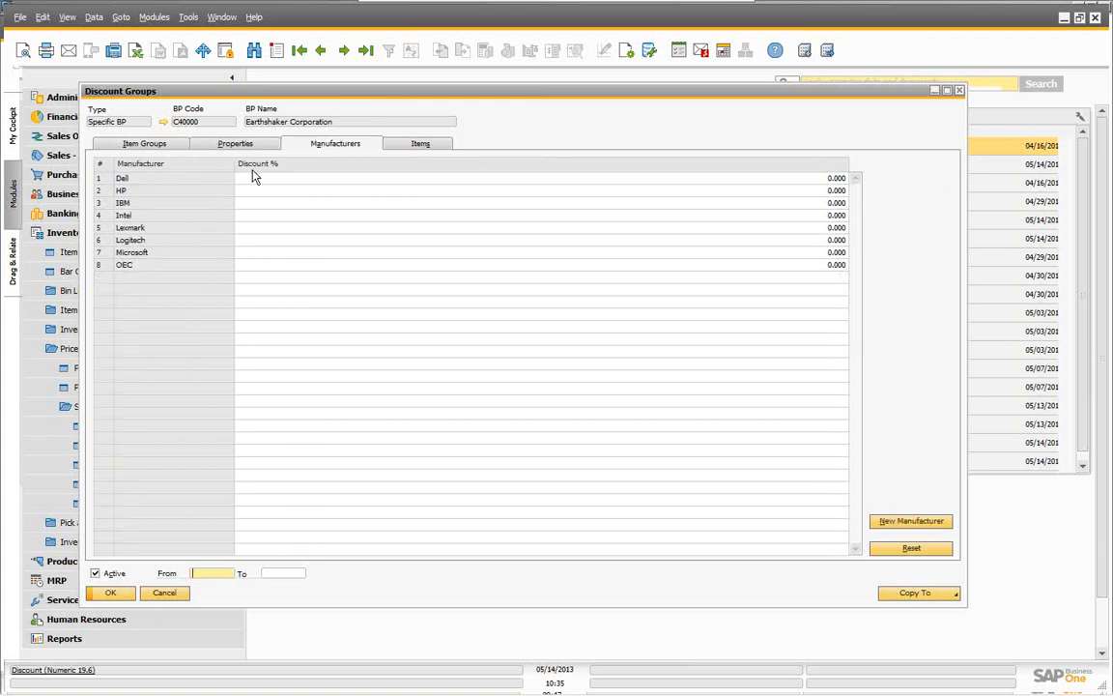
left_click(420, 144)
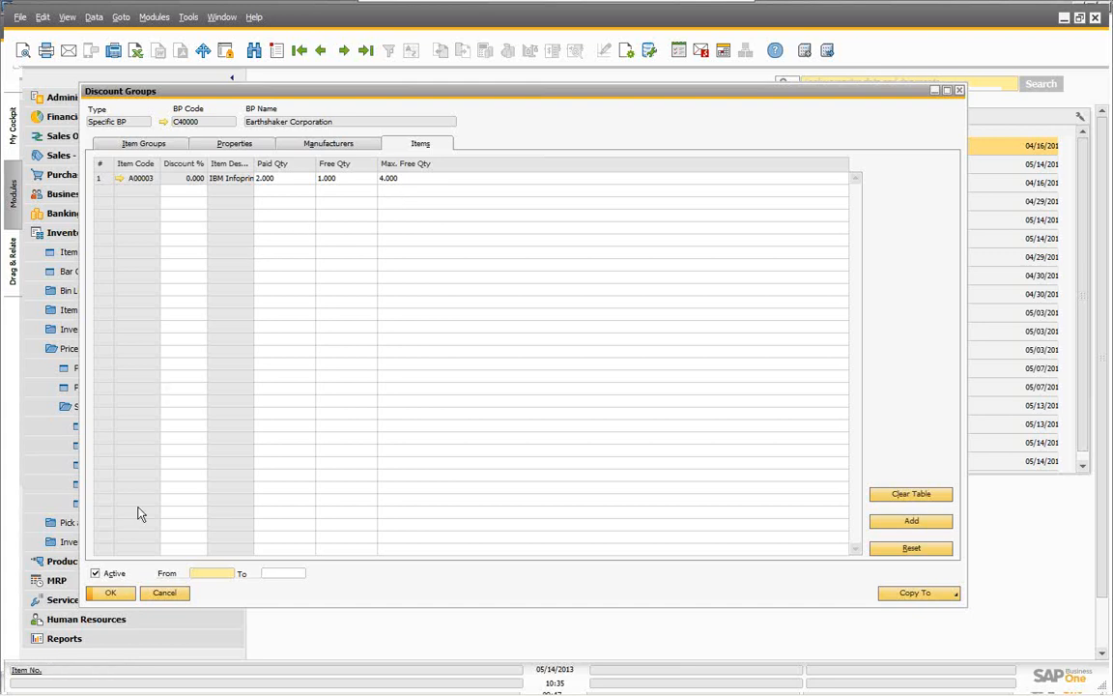
left_click(162, 591)
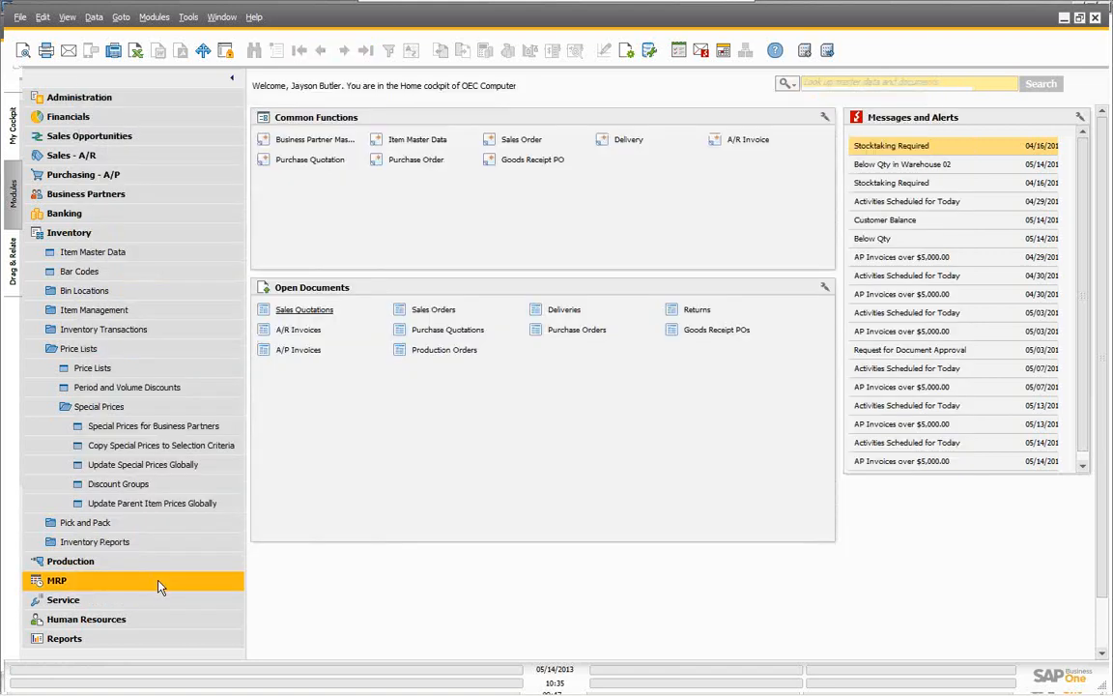
Step: Create a sales order for Earthshaker Corporation with today's delivery date, 05/14/2013
left_click(75, 99)
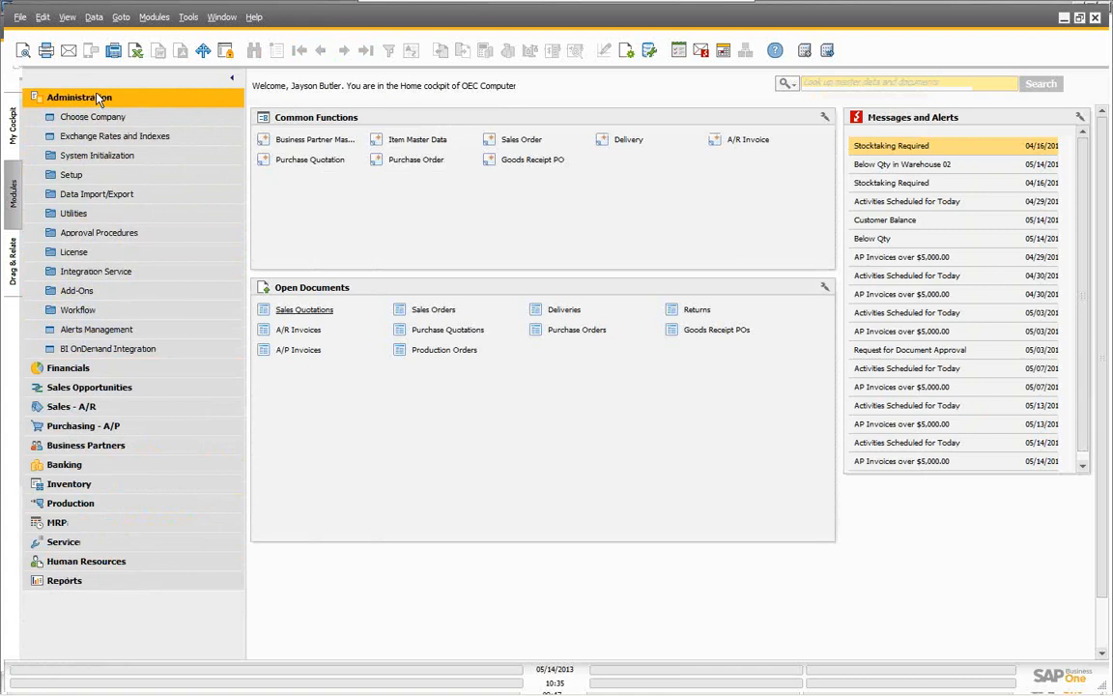
left_click(92, 101)
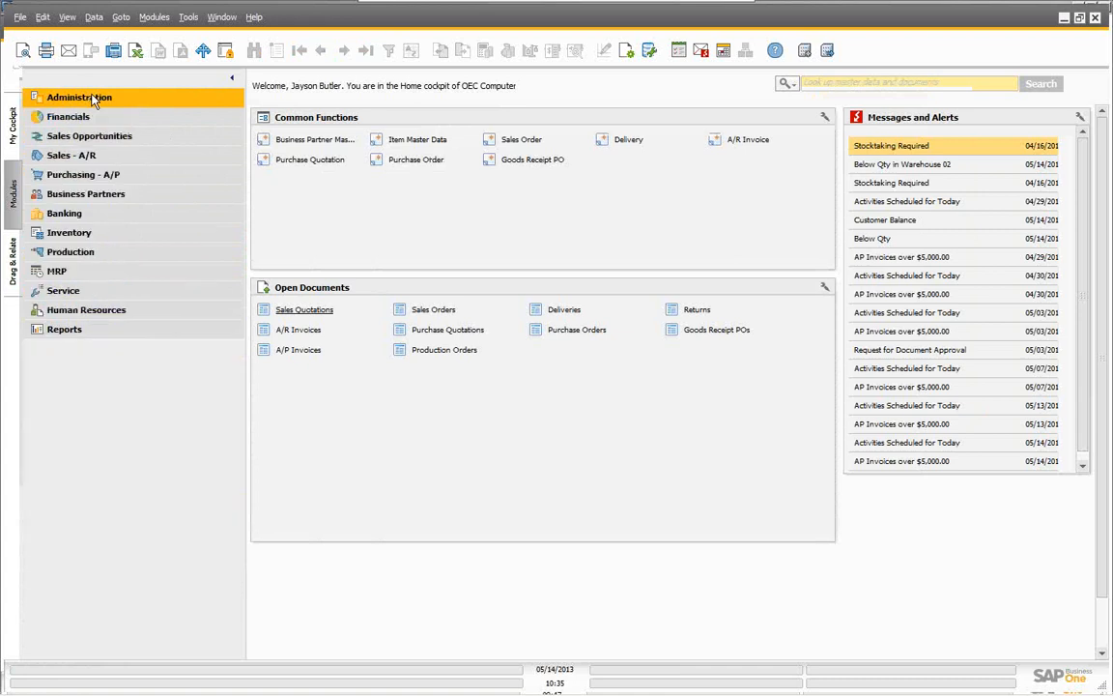
left_click(78, 159)
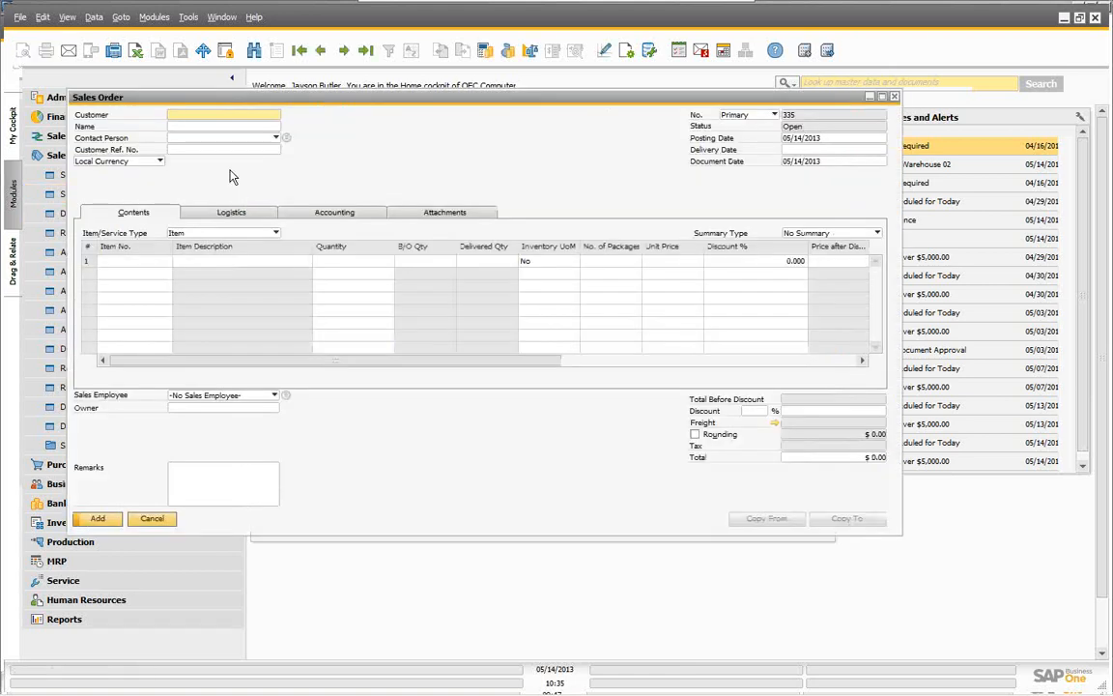
left_click(185, 126)
type("e")
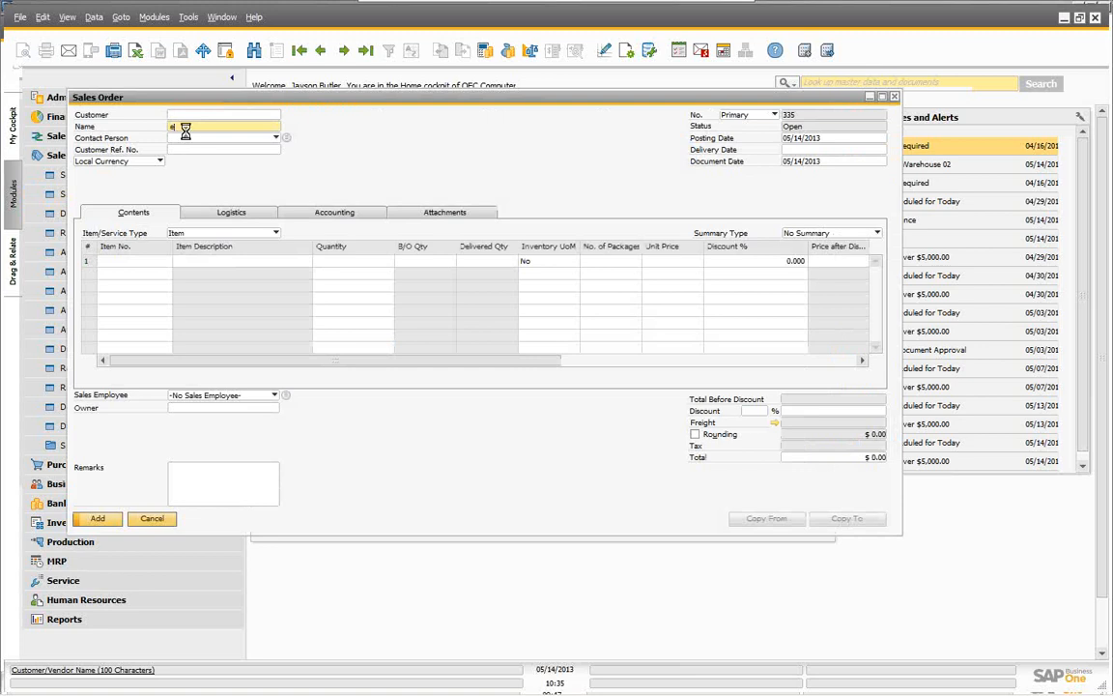
left_click(801, 150)
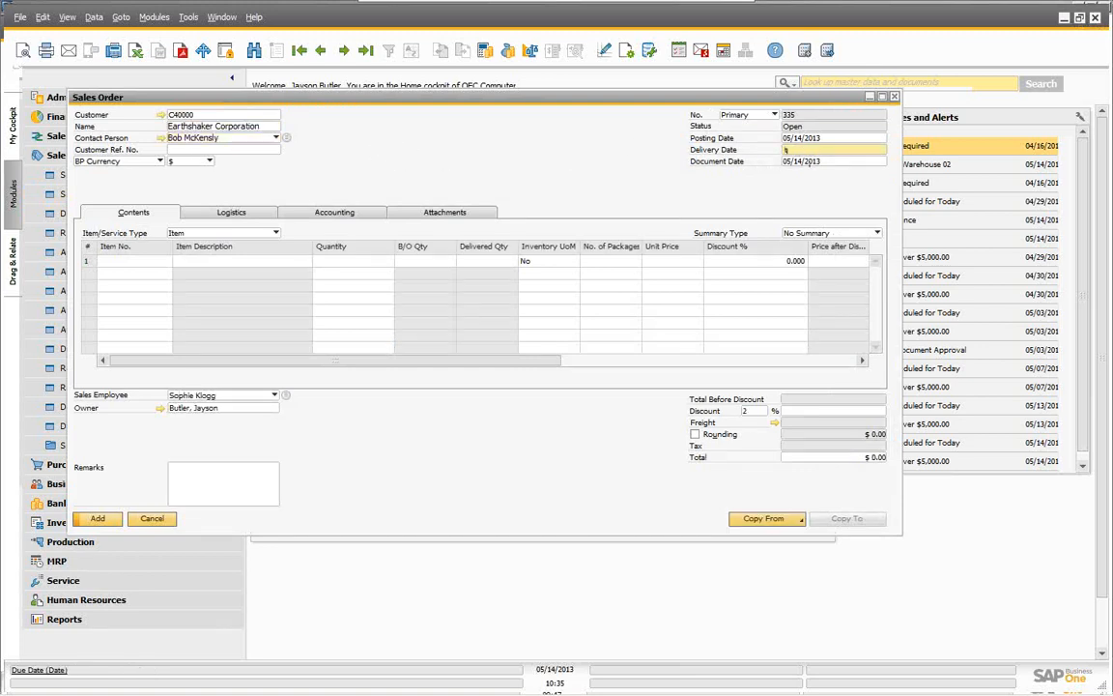
type("t")
key("Tab")
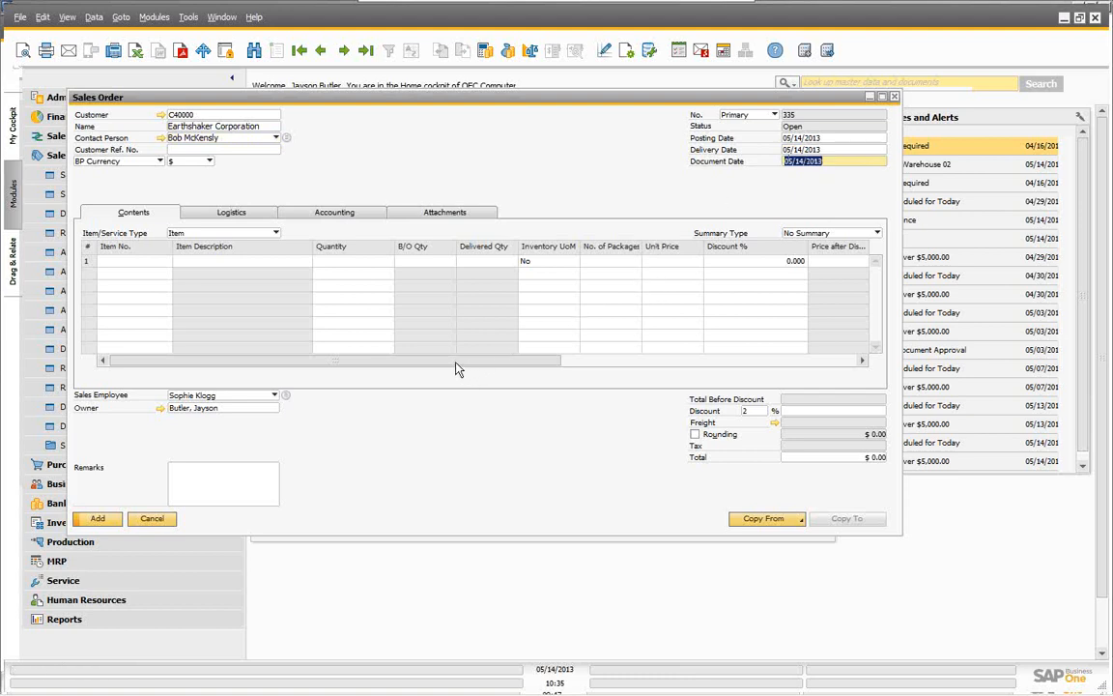
left_click_drag(458, 369, 775, 393)
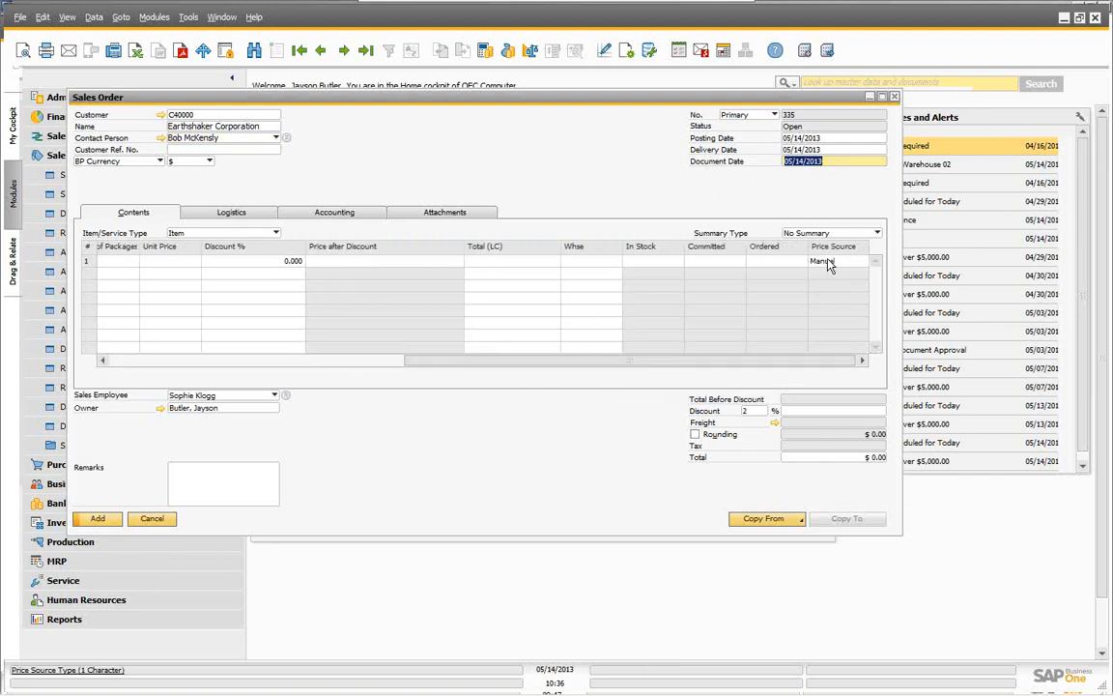
left_click_drag(720, 357, 377, 366)
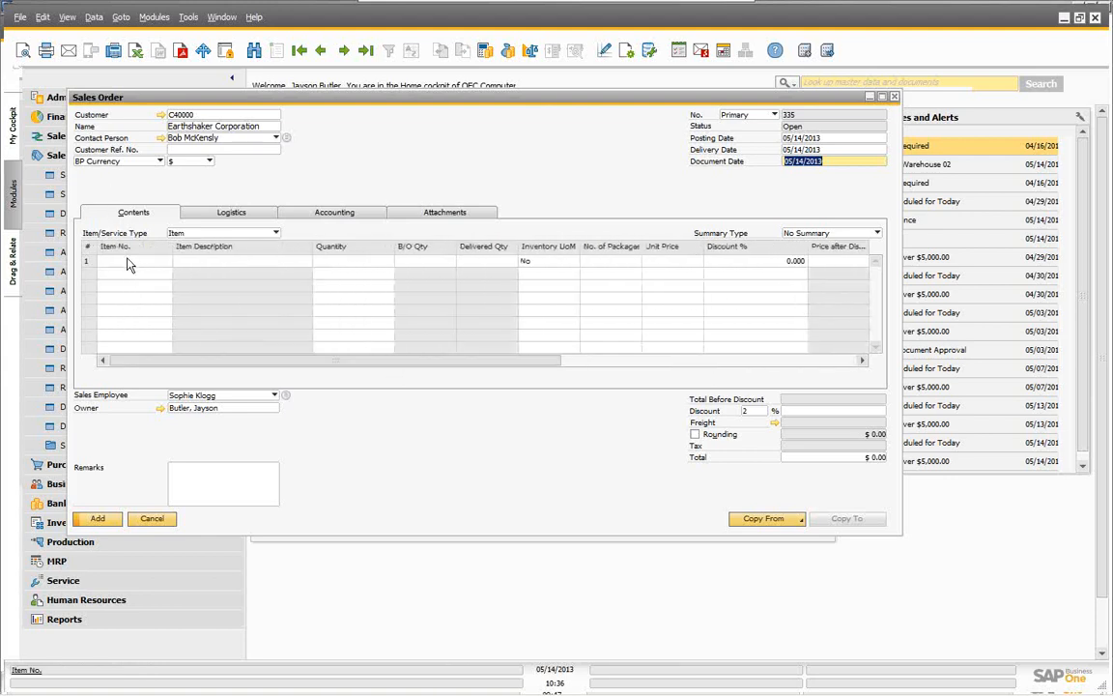
Step: Pick A00001 and A00002 from the List of Items as the order's first two lines
left_click(126, 260)
key("Tab")
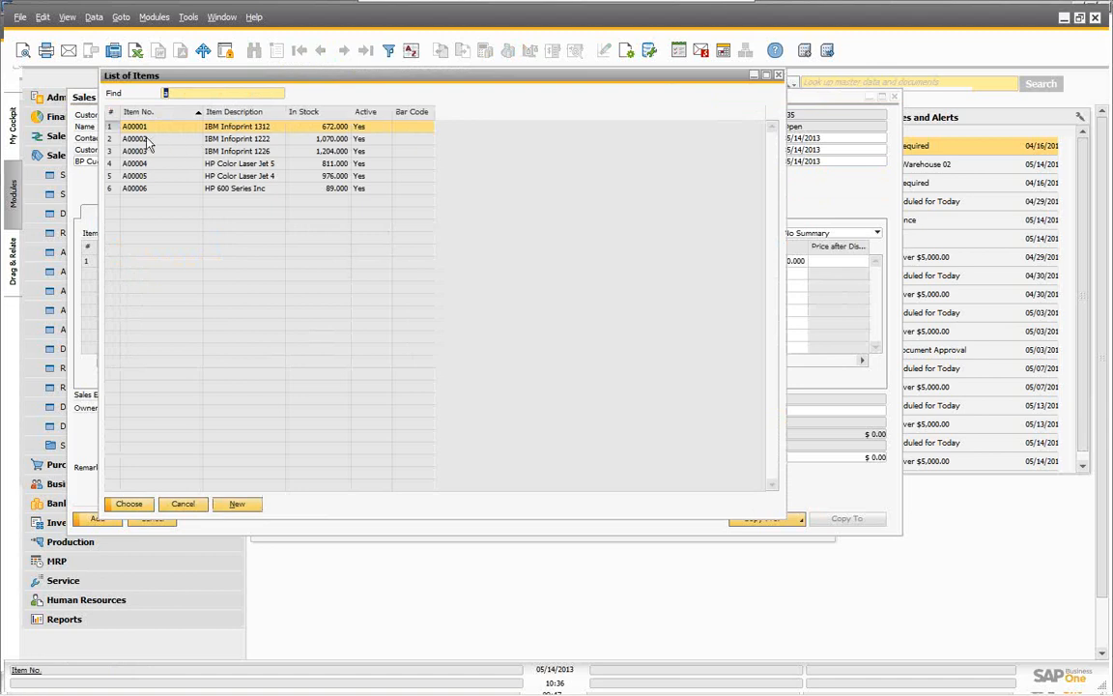
left_click(146, 138, "ctrl")
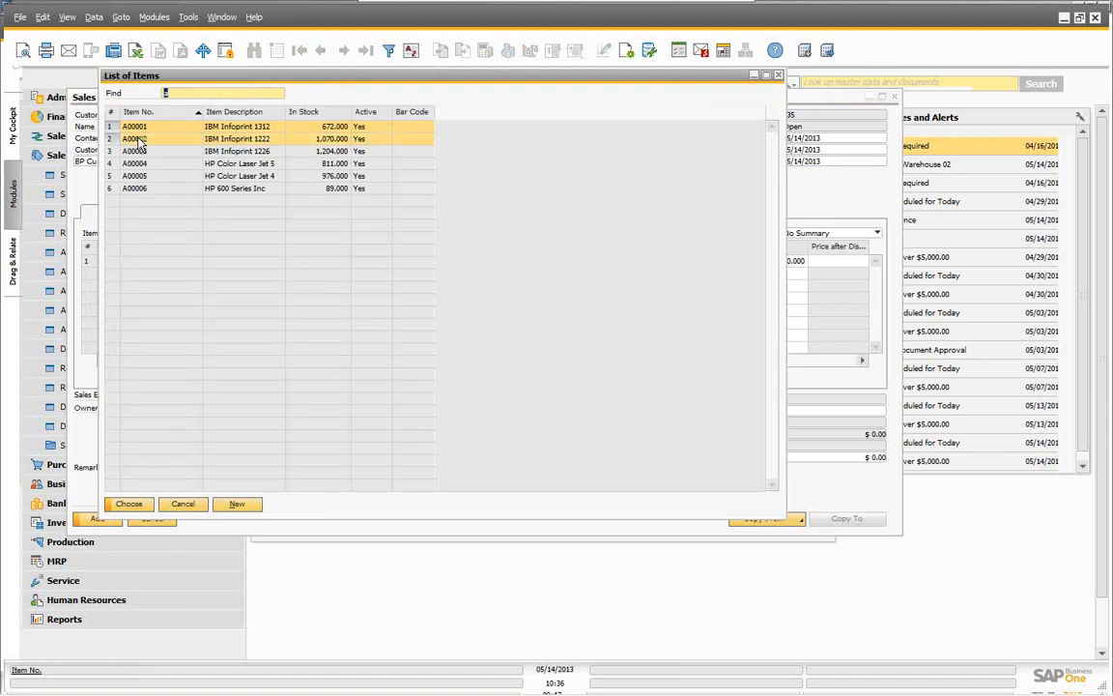
left_click(135, 502)
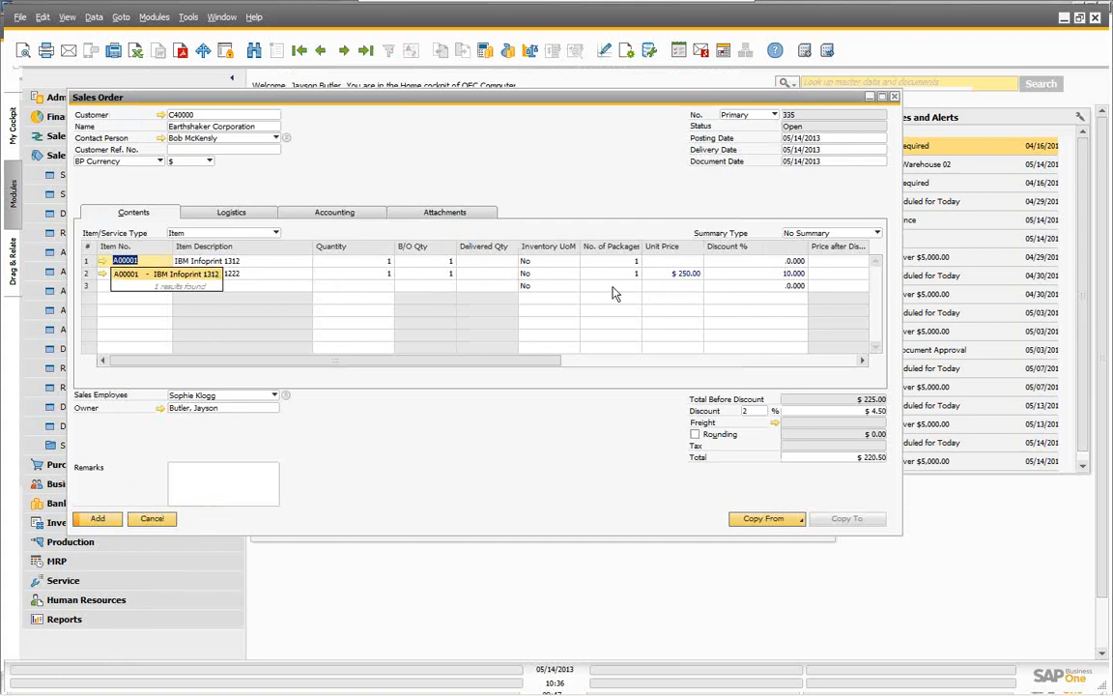
key("Tab")
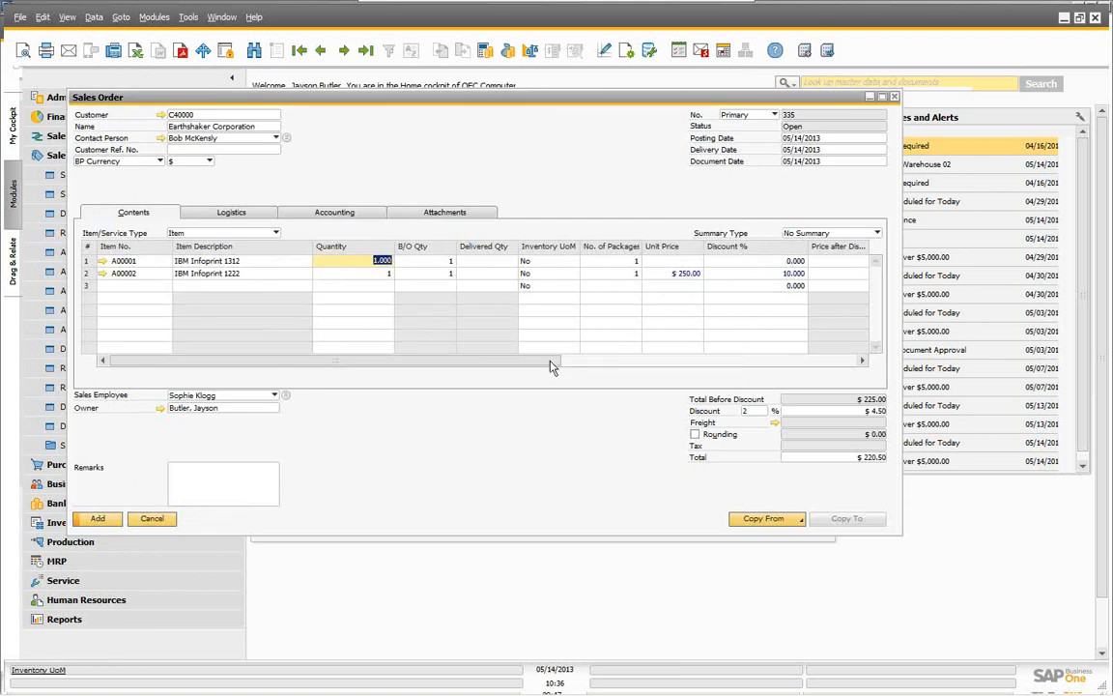
left_click_drag(531, 366, 851, 338)
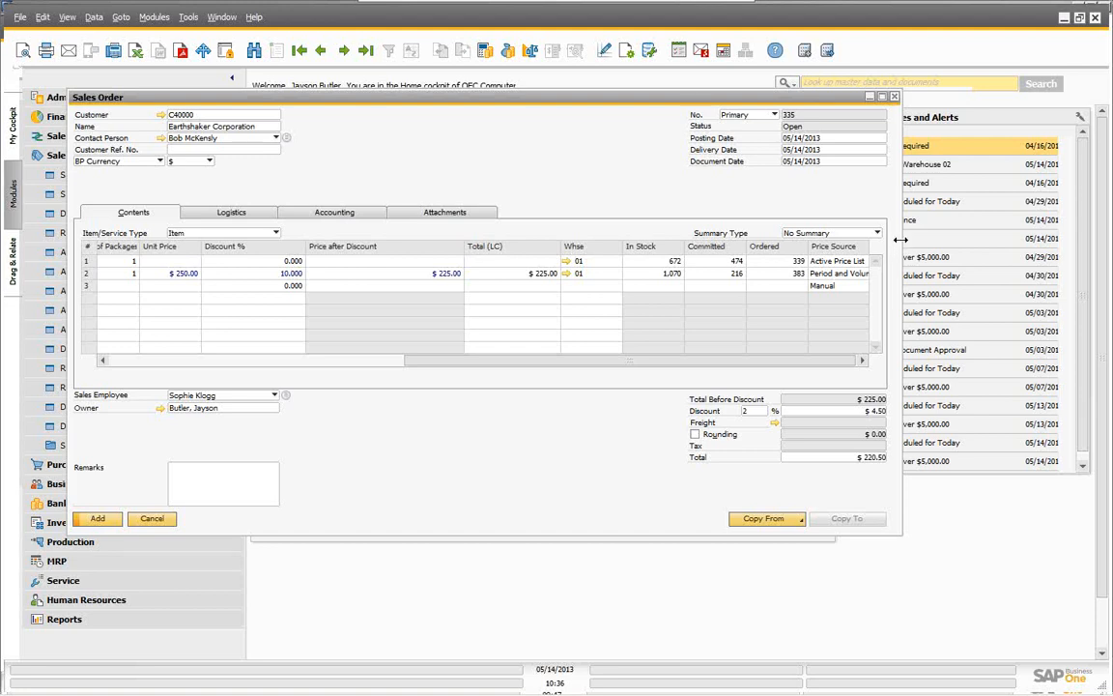
Step: Widen the window and Price Source column to compare line price sources, then cancel the order
left_click_drag(901, 240, 1034, 240)
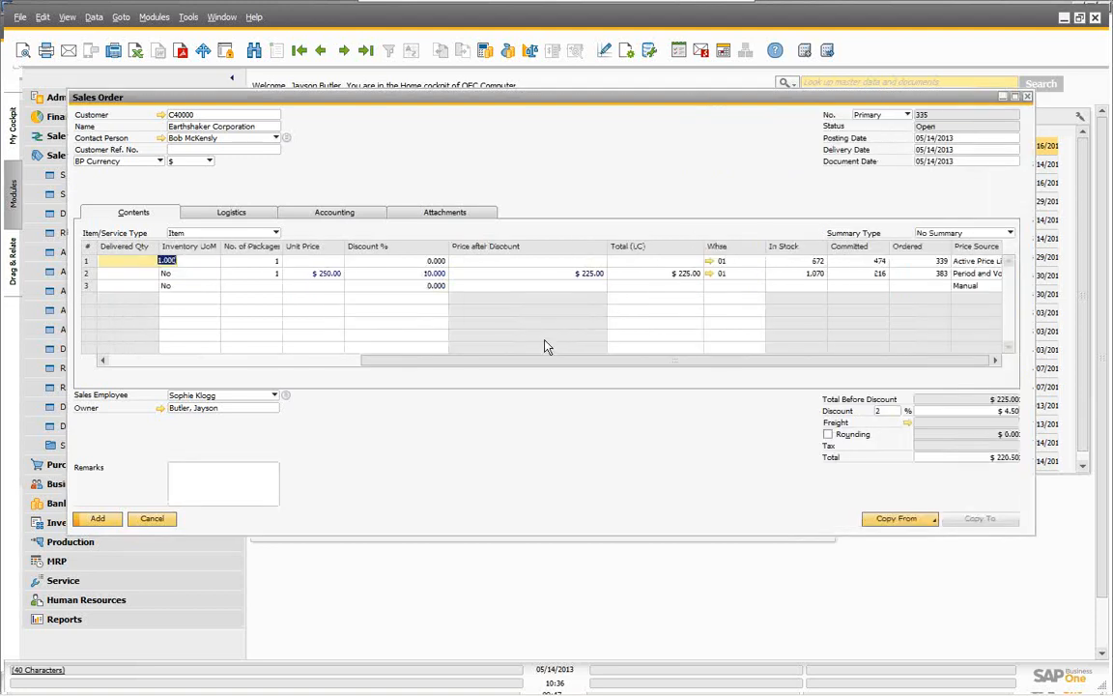
left_click_drag(529, 367, 504, 366)
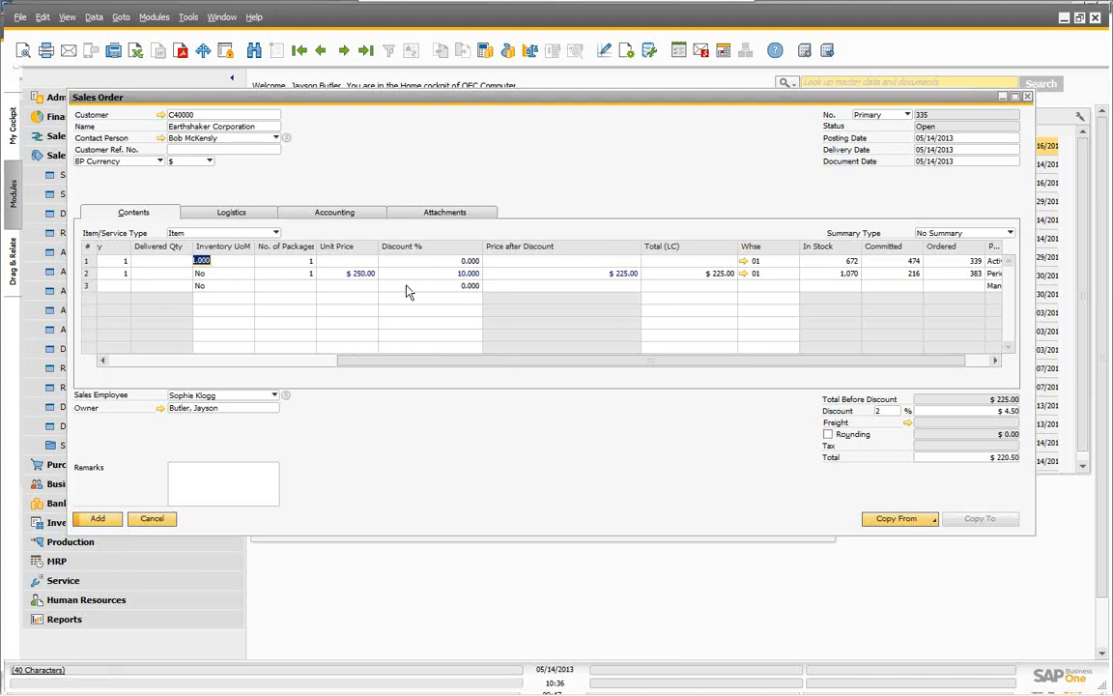
left_click_drag(426, 364, 522, 374)
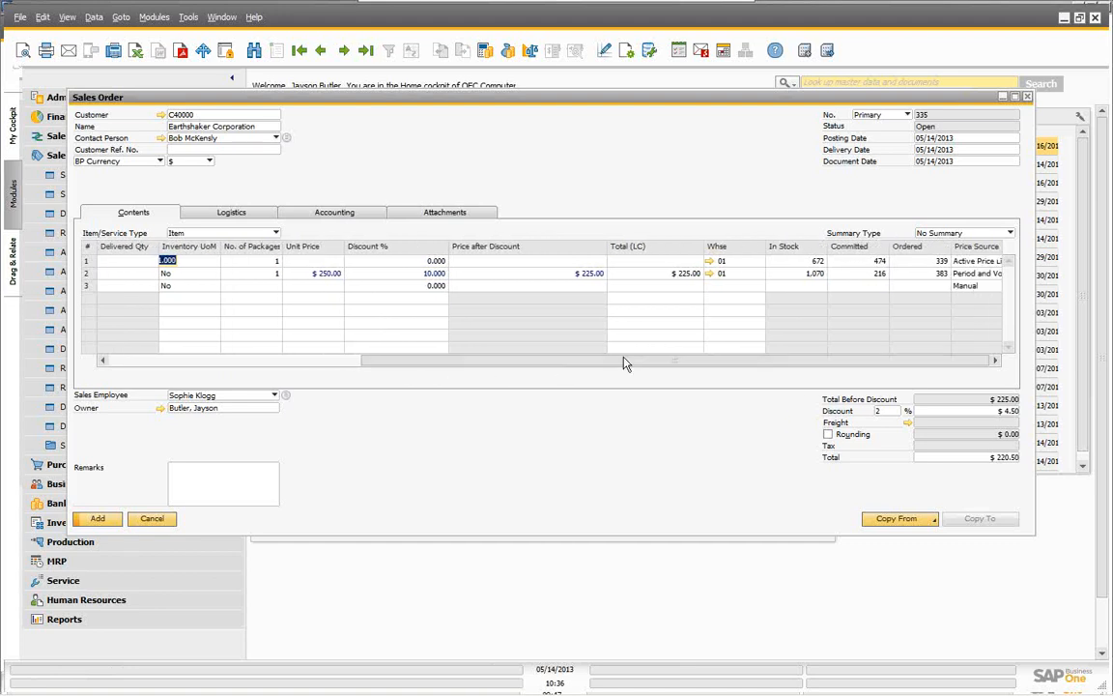
double_click(1003, 245)
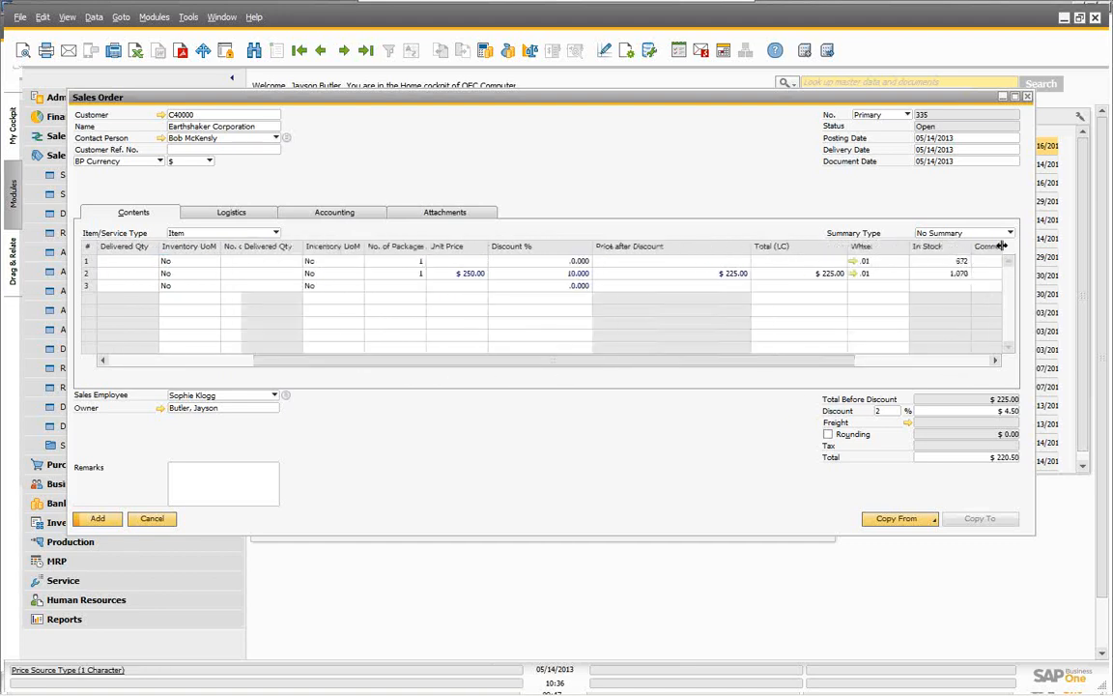
left_click_drag(690, 363, 904, 364)
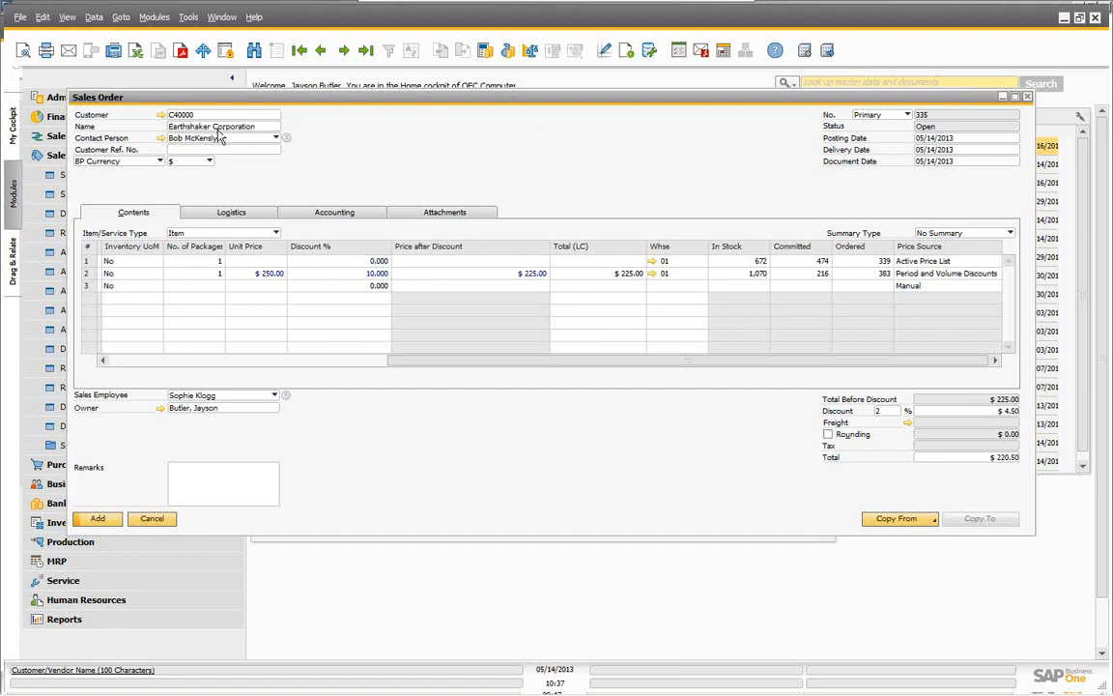
left_click_drag(440, 370, 145, 364)
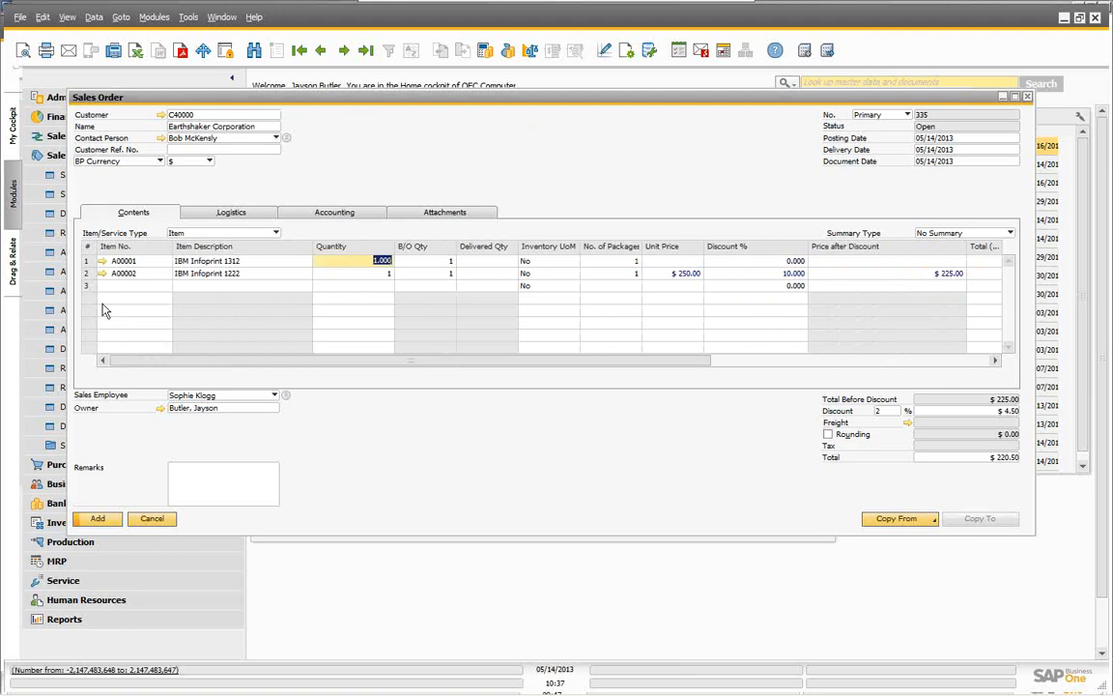
left_click(151, 519)
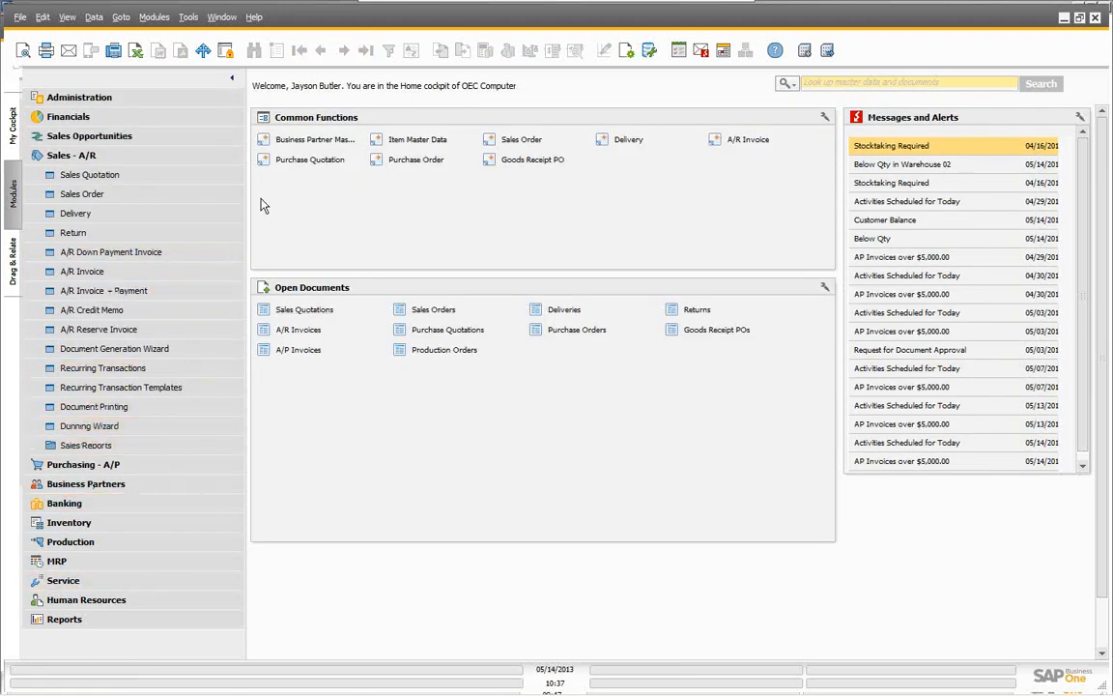
left_click(73, 157)
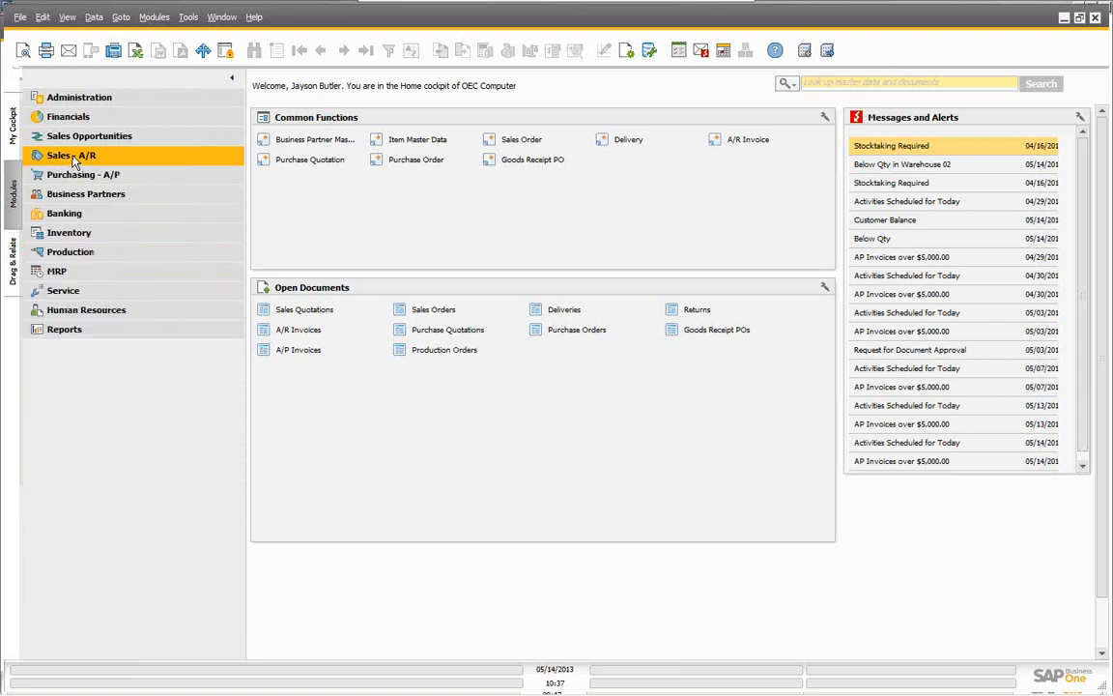
left_click(68, 235)
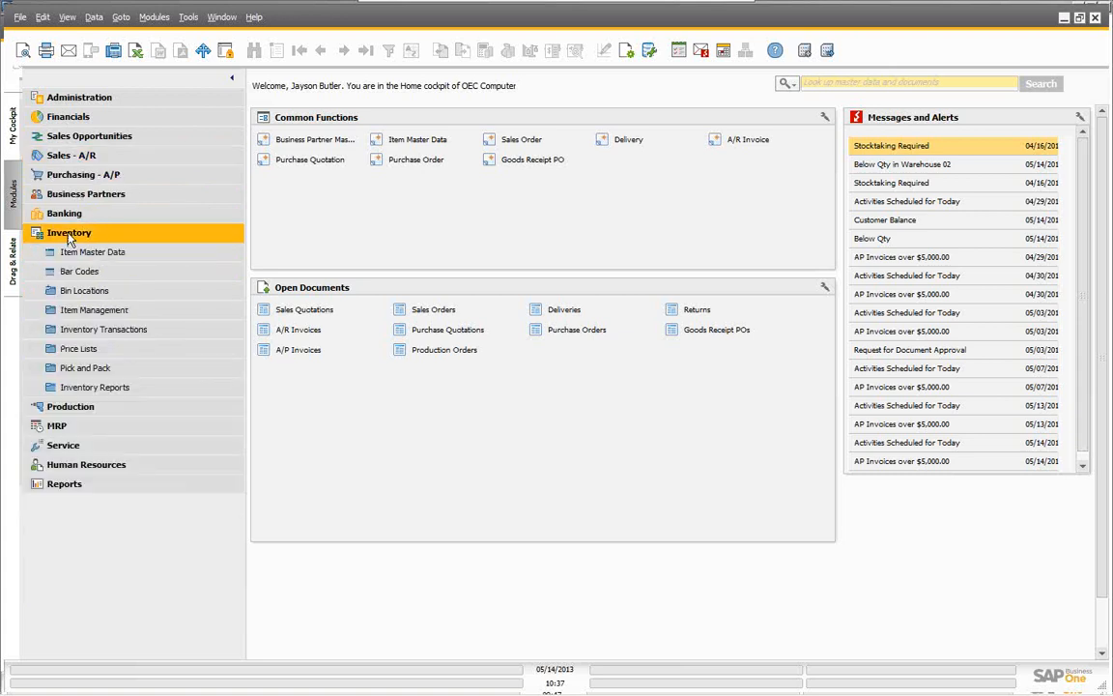
left_click(68, 351)
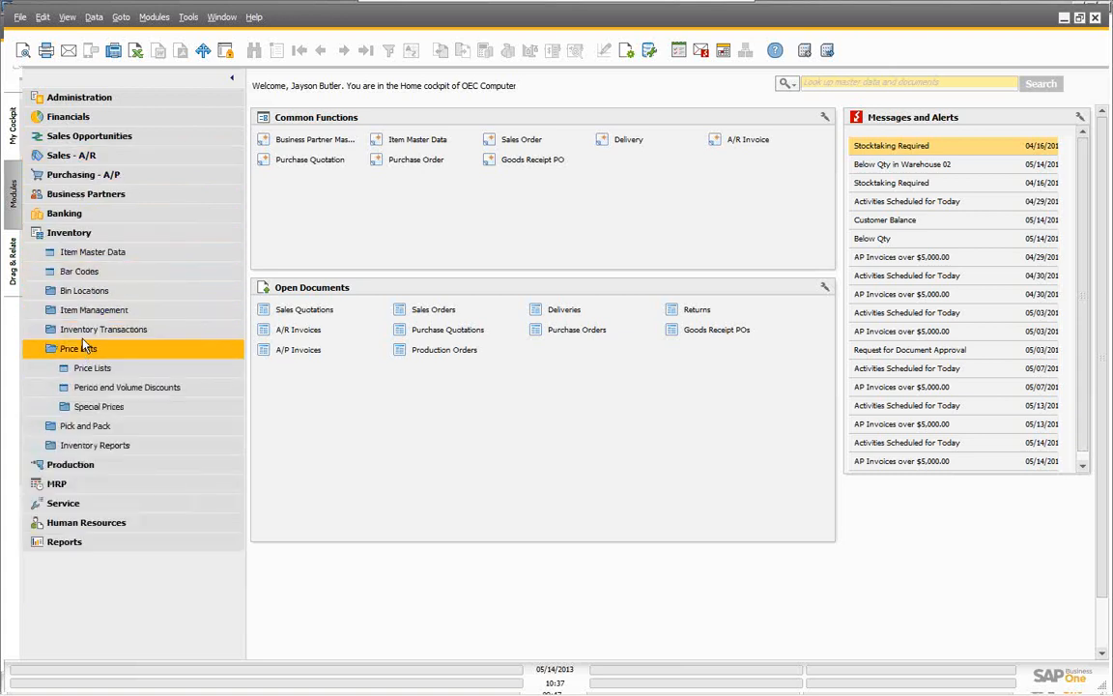
left_click(95, 407)
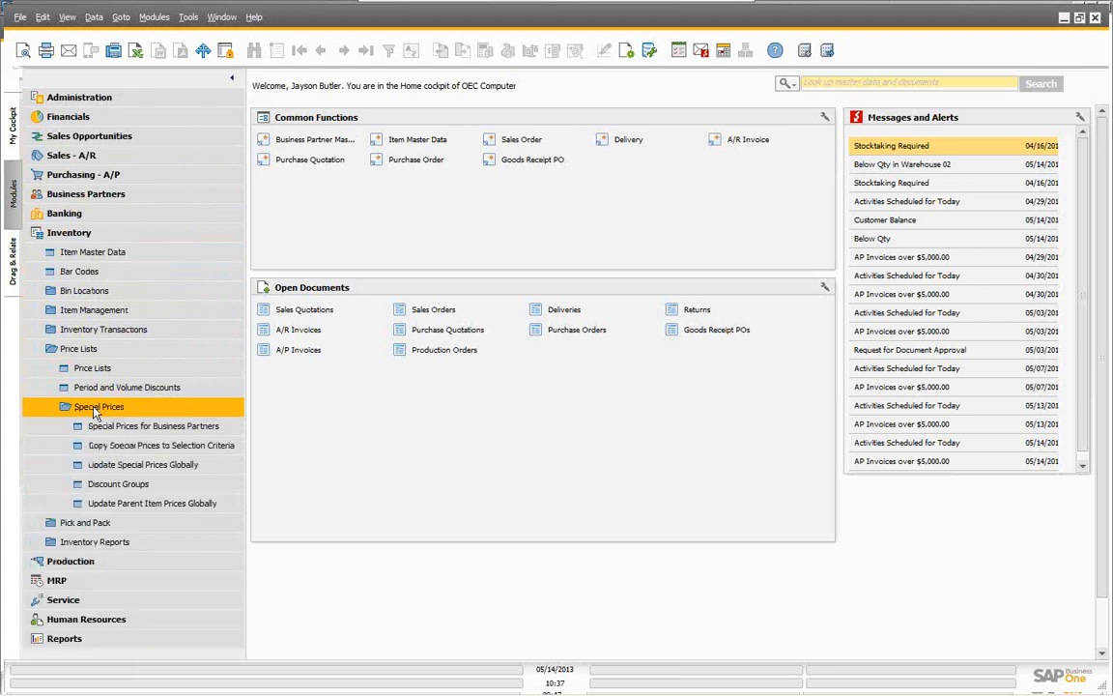
left_click(116, 483)
left_click(290, 121)
type("e")
key("Tab")
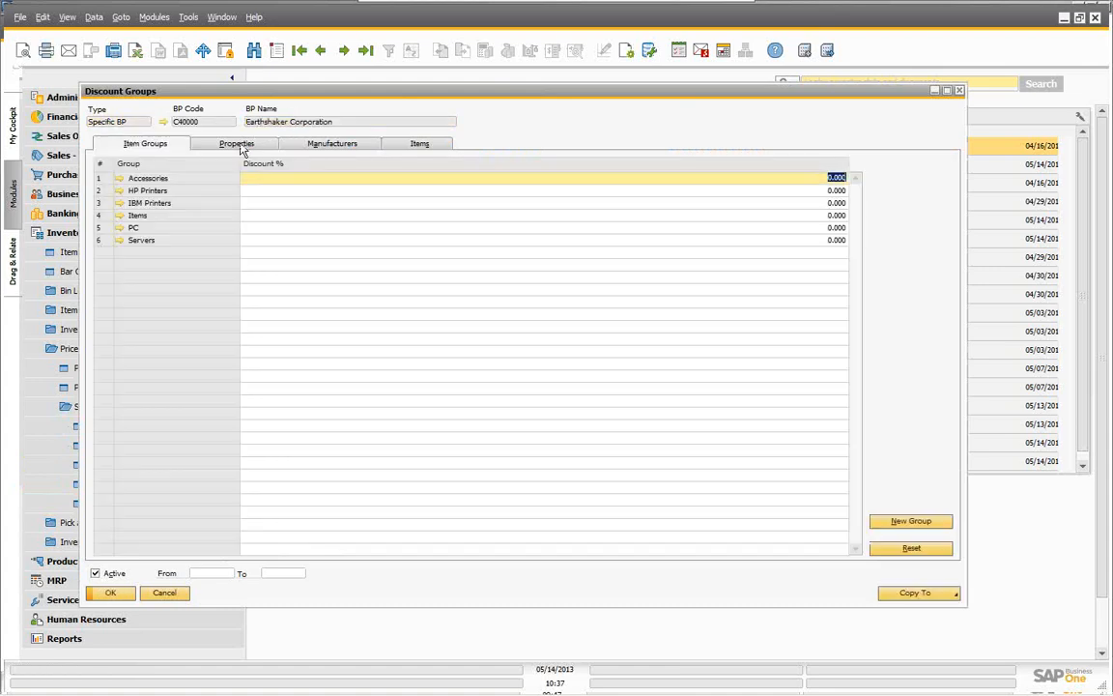
left_click(417, 145)
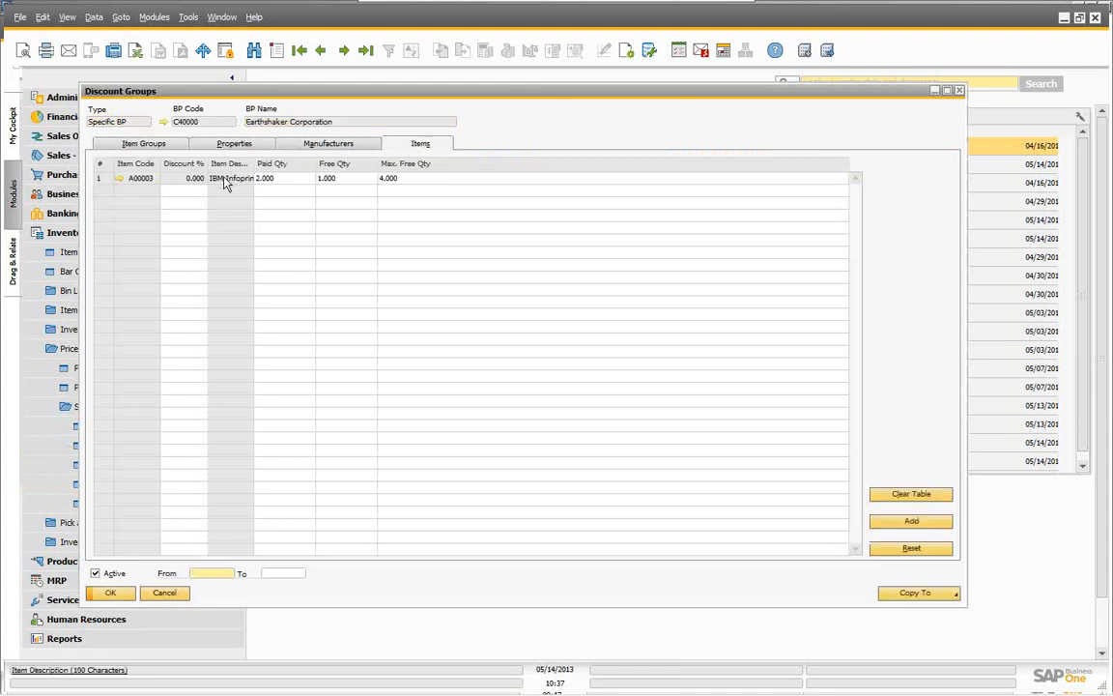
left_click(162, 593)
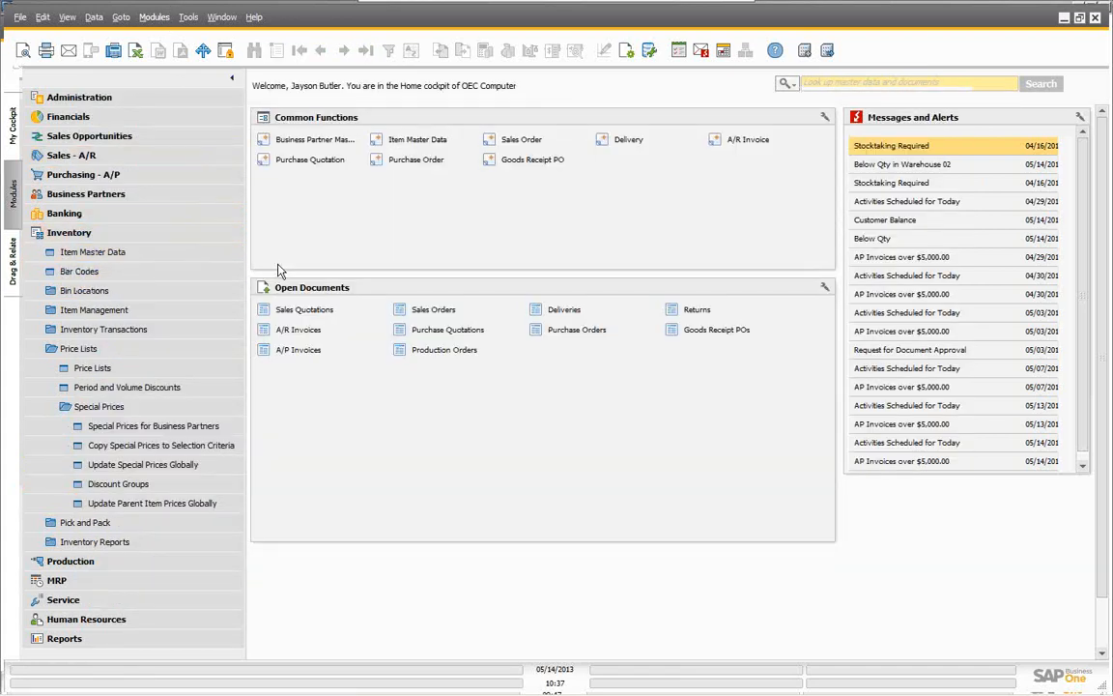
Step: Open a new sales order and set its delivery date to the 14th
left_click(517, 139)
left_click(232, 126)
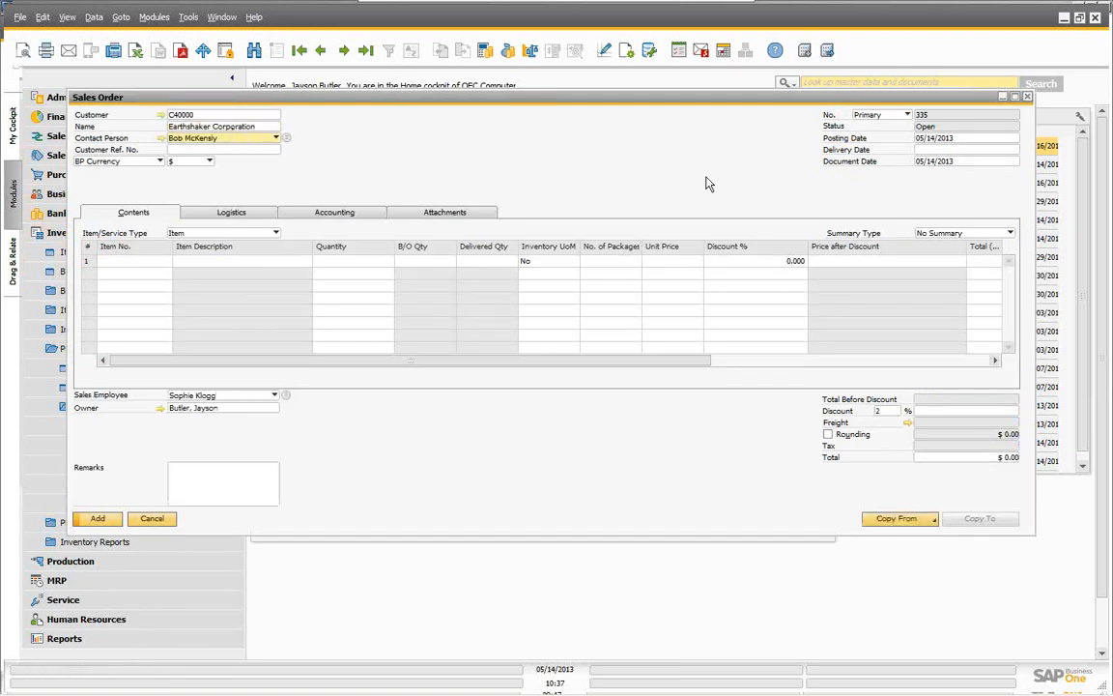
left_click(922, 150)
type("14")
key("Tab")
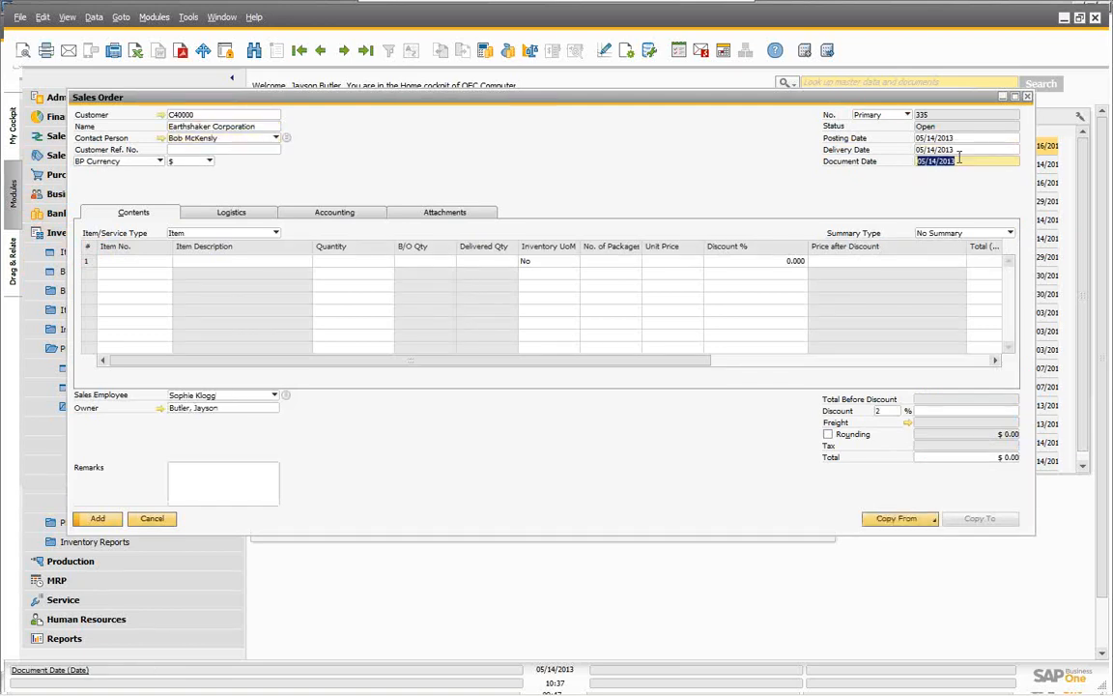
Step: Add items A00001–A00003 and set IBM Infoprint 1226's quantity to 3, discounting it to $250
left_click(142, 263)
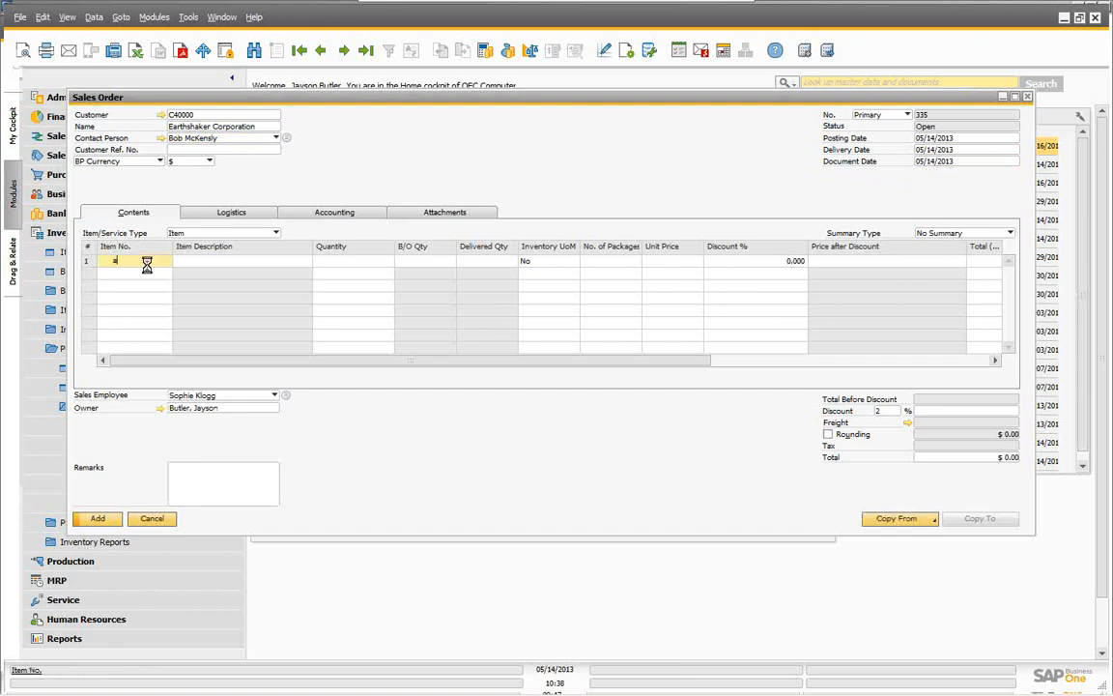
key("Tab")
left_click(141, 152, "shift")
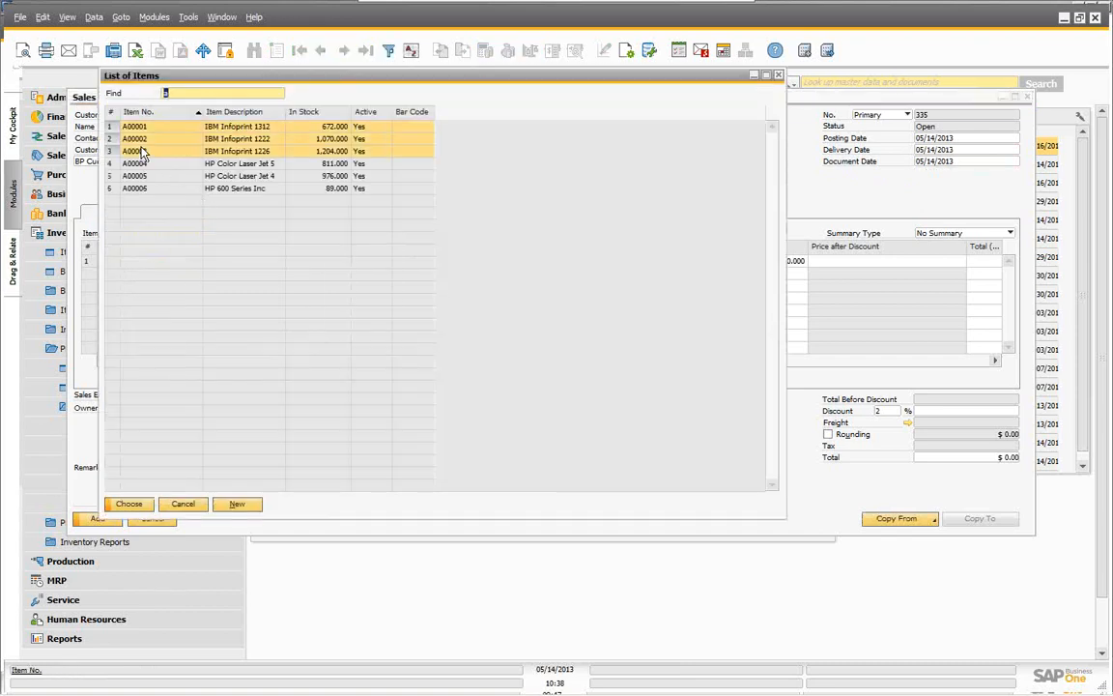
left_click(130, 504)
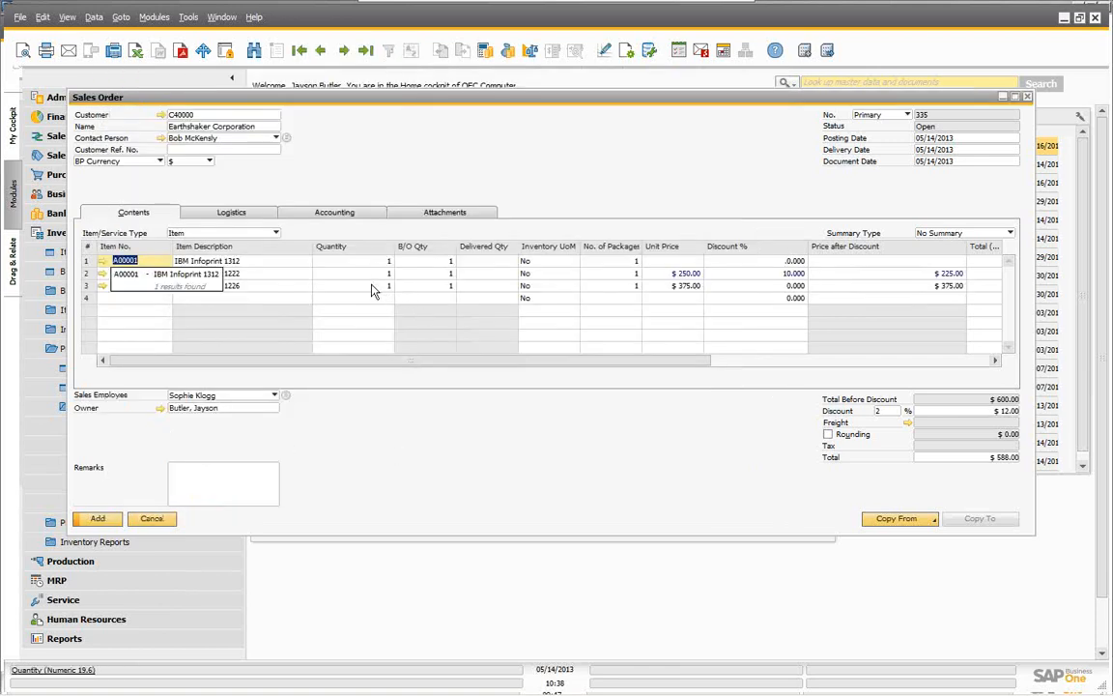
left_click(371, 286)
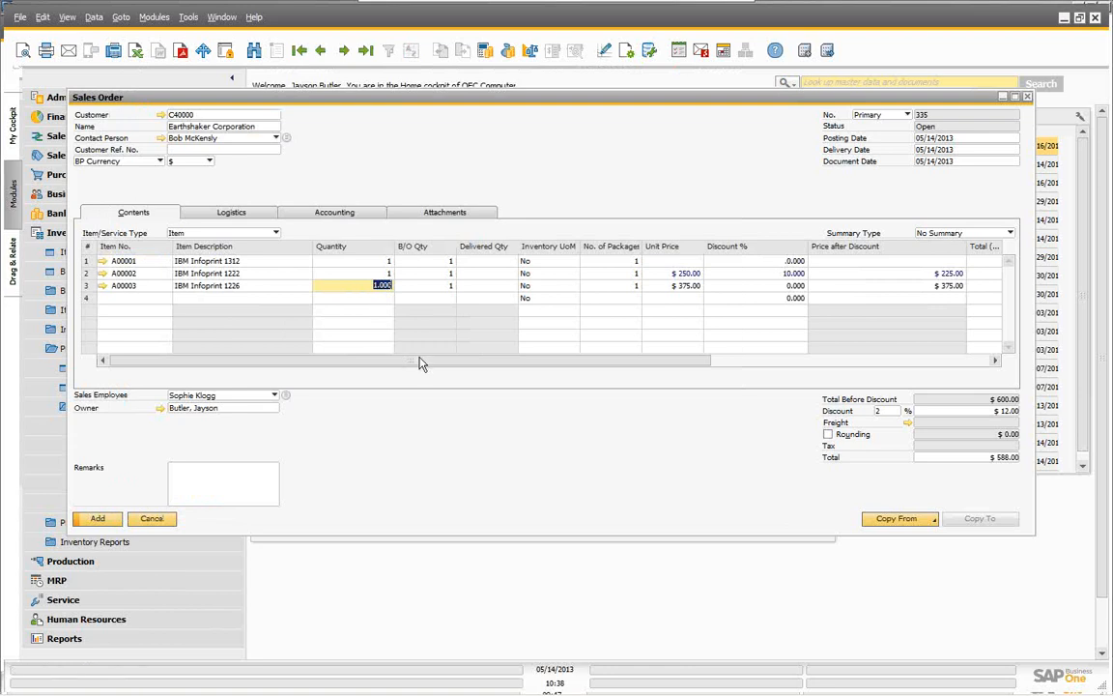
type("3")
key("Tab")
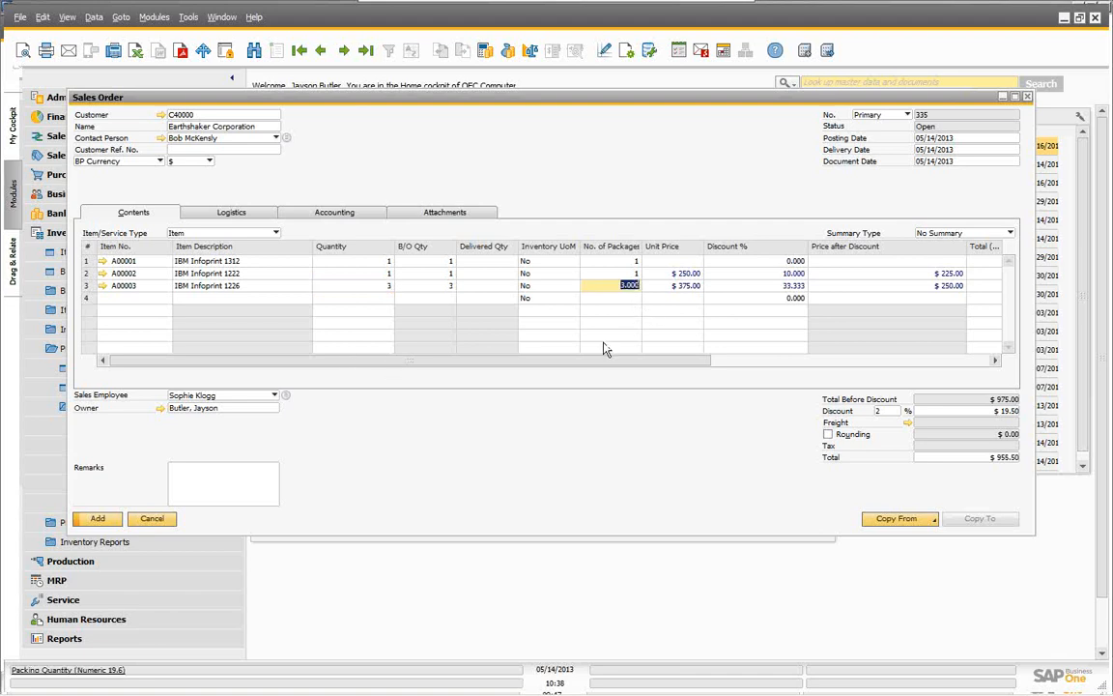
left_click_drag(598, 360, 947, 360)
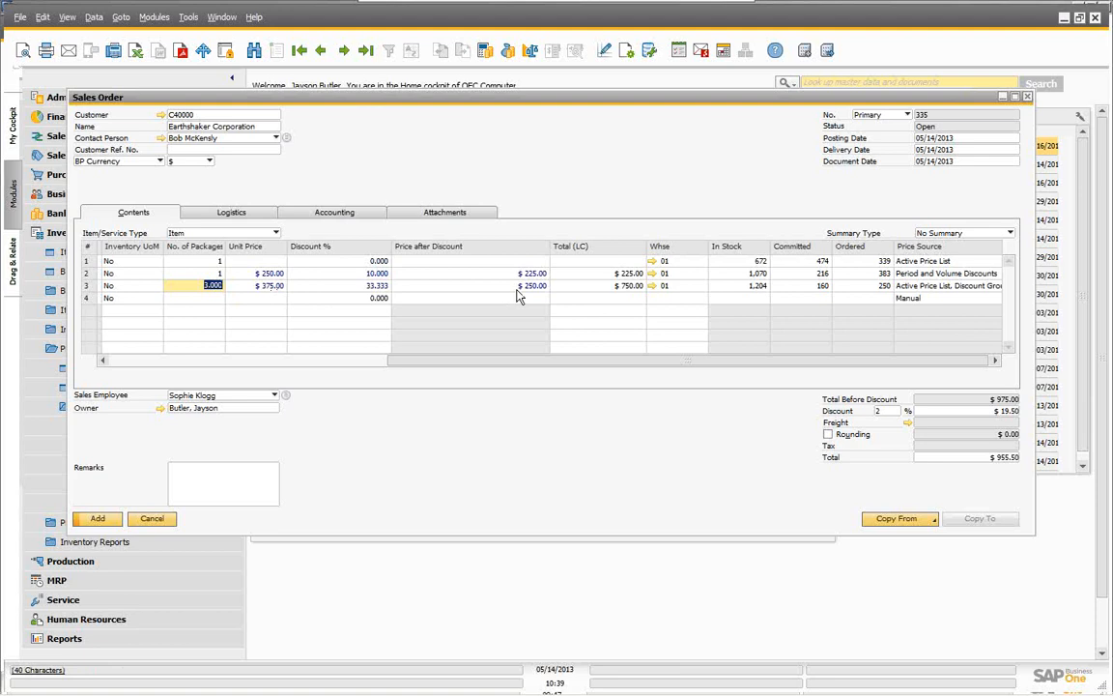
Step: Enter 4, then 8, as the IBM Infoprint 1226 line's number of packages
left_click(201, 287)
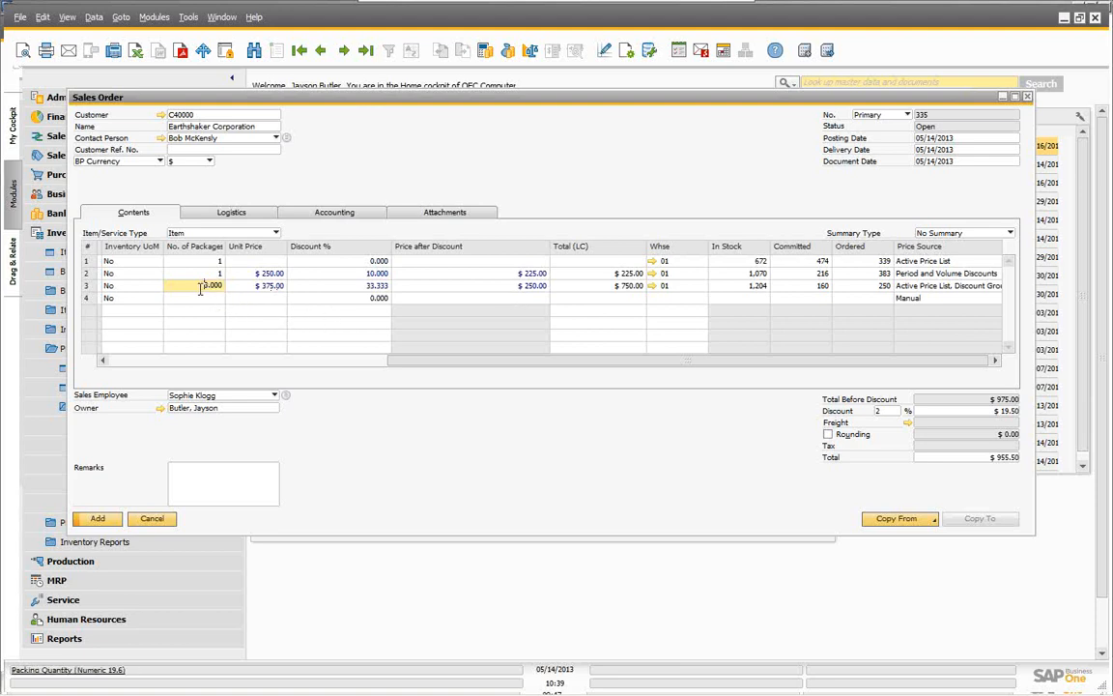
key("Delete")
type("4")
key("Tab")
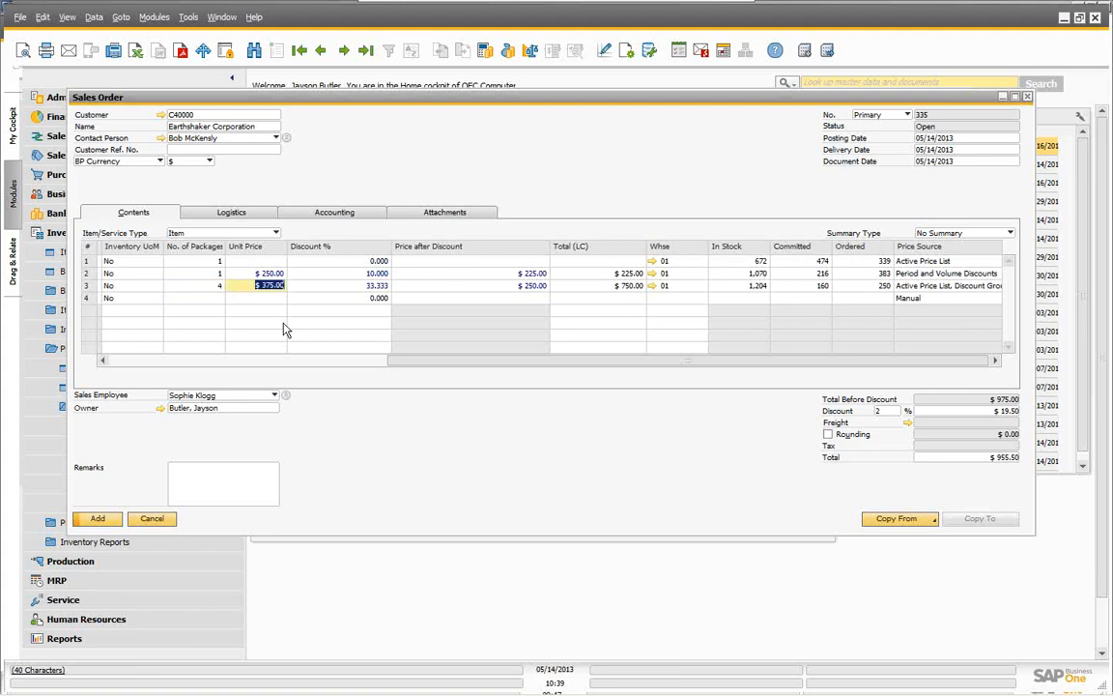
key("Tab")
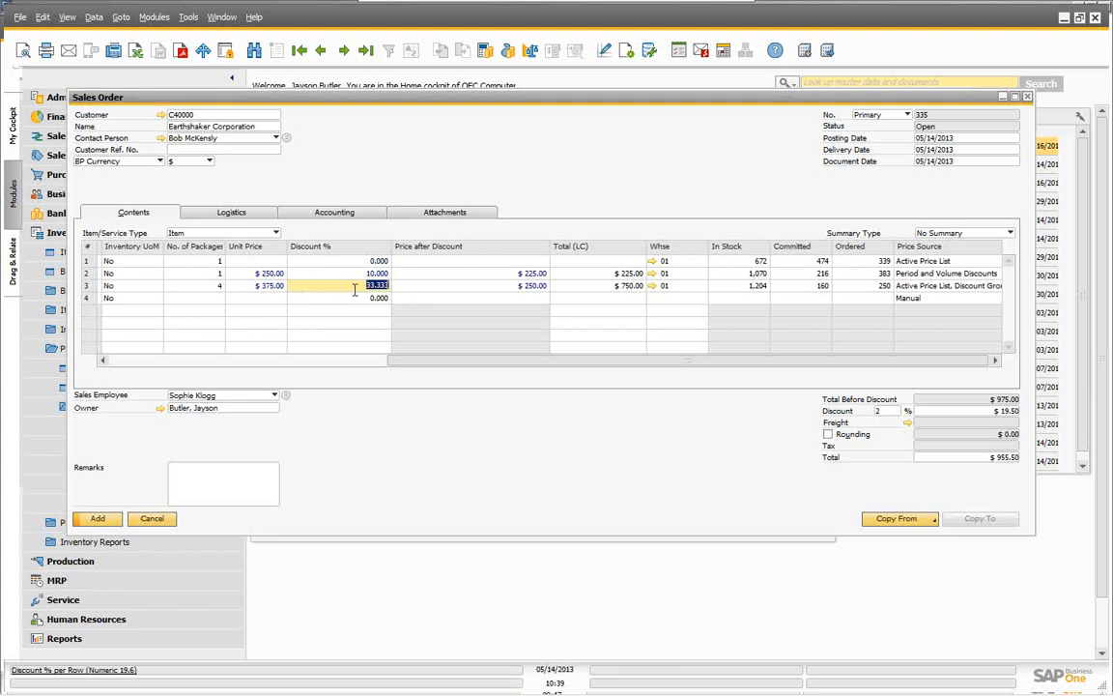
left_click(213, 285)
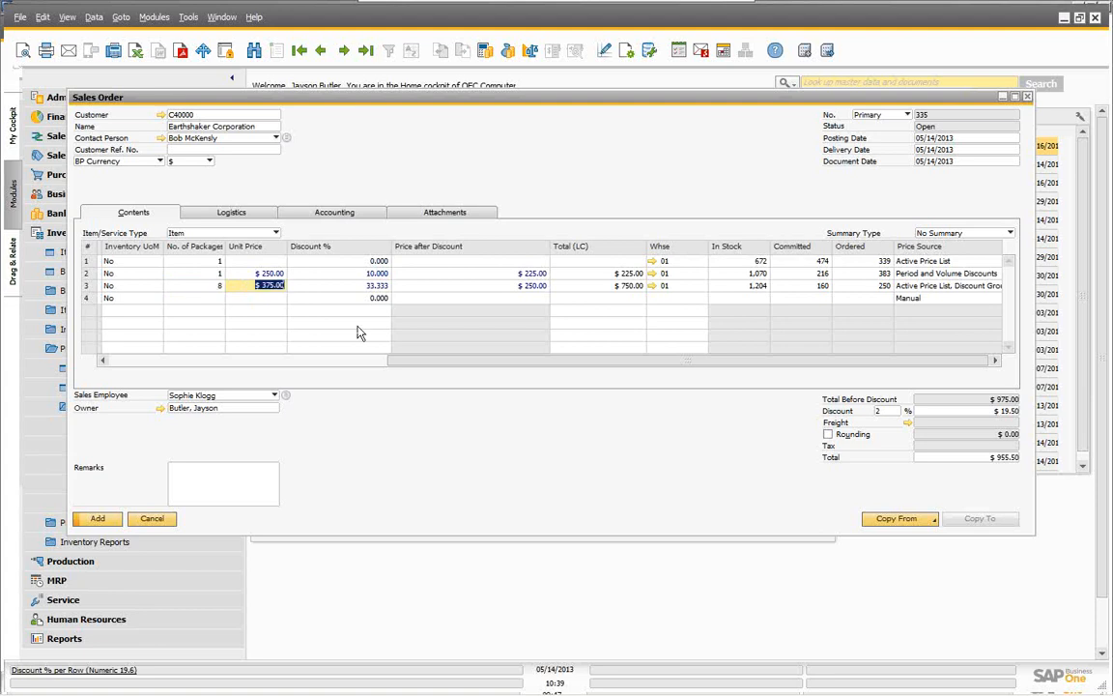
type("8")
key("Tab")
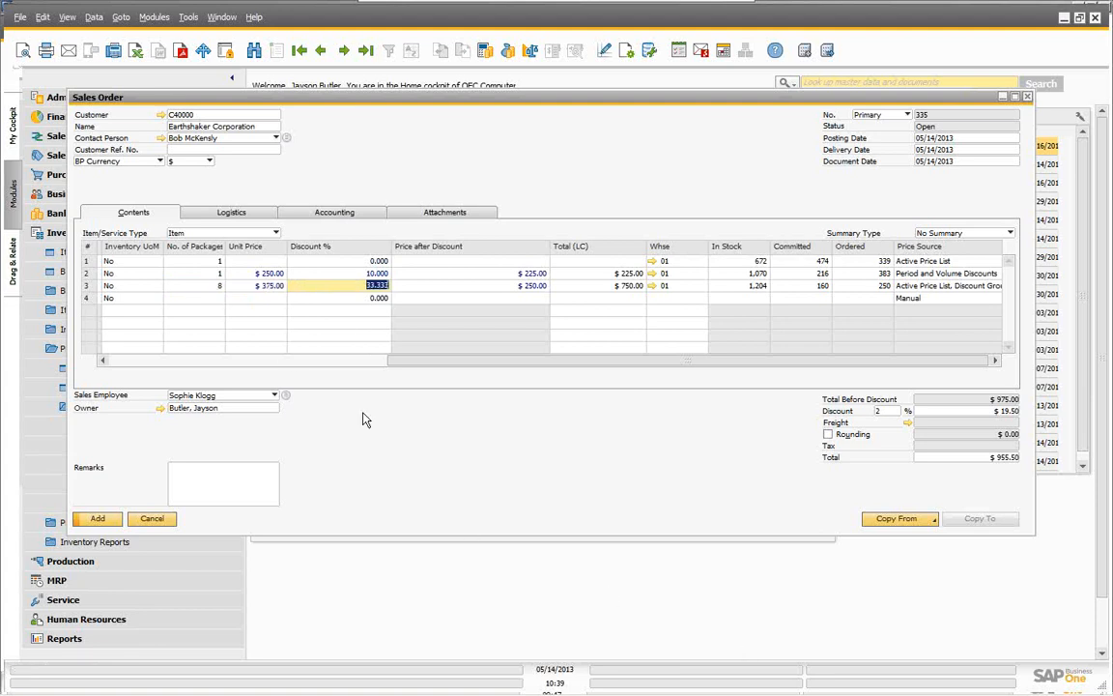
Step: Change the IBM Infoprint 1226 quantity to 6, then 10, and check its 30 % price source
left_click_drag(428, 362, 187, 391)
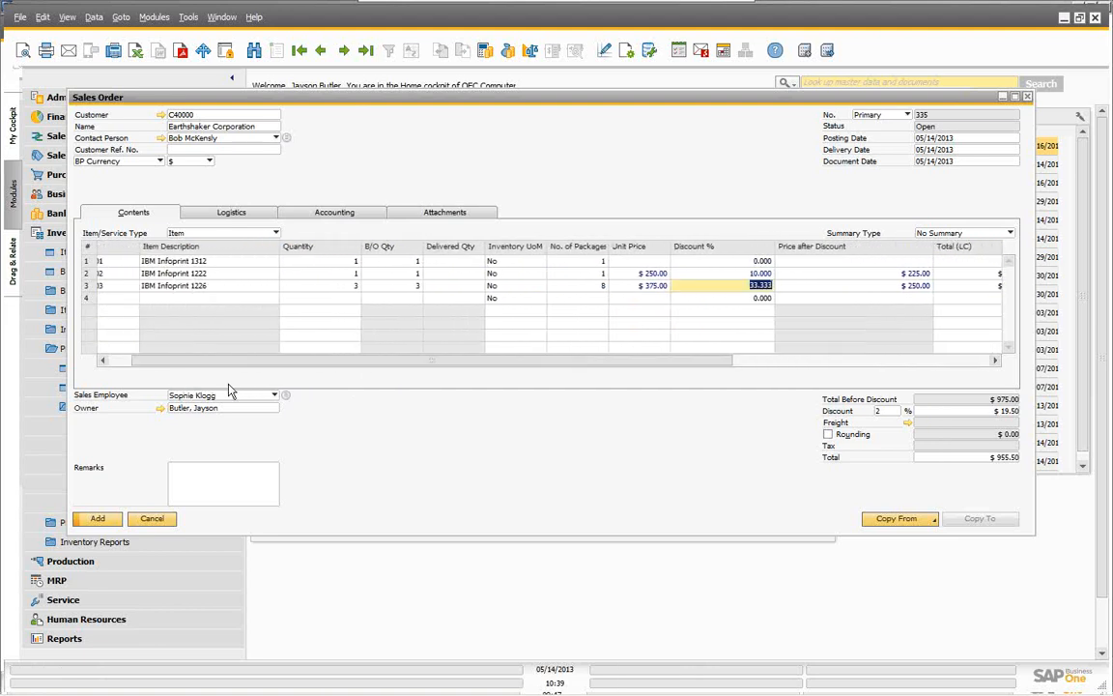
left_click(338, 286)
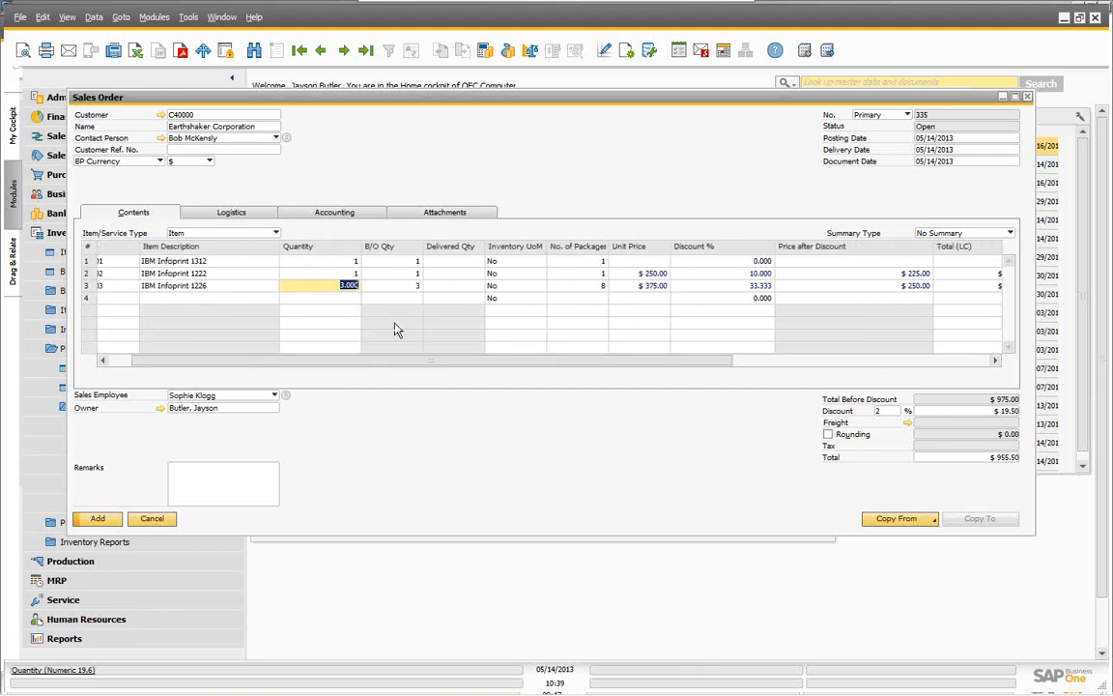
type("6")
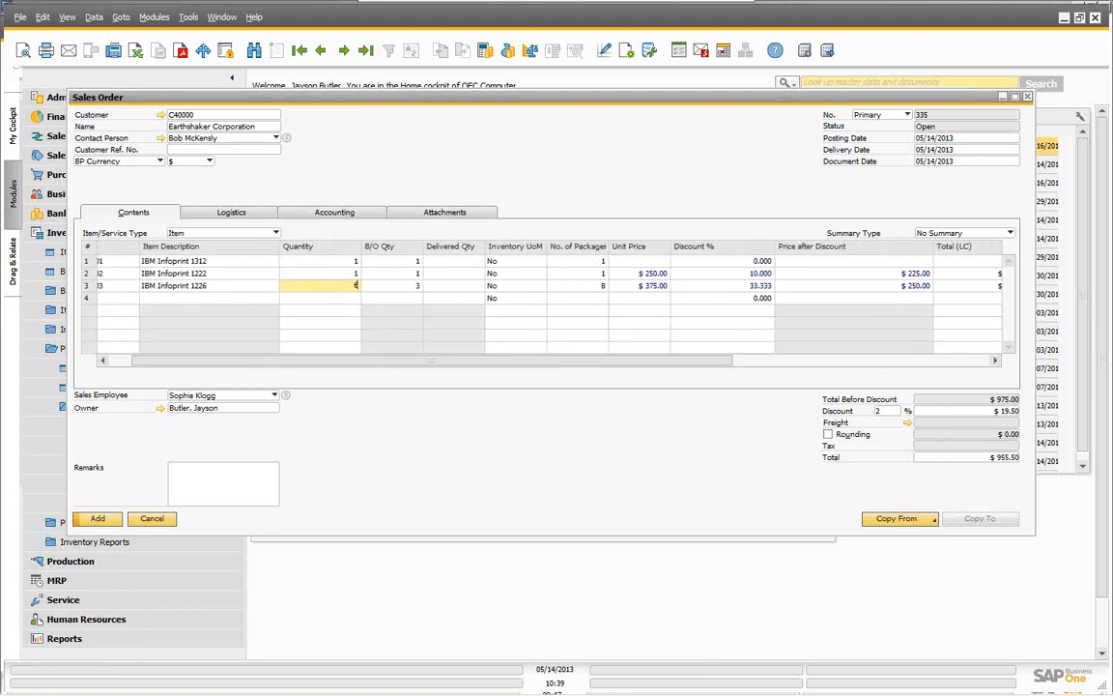
key("Tab")
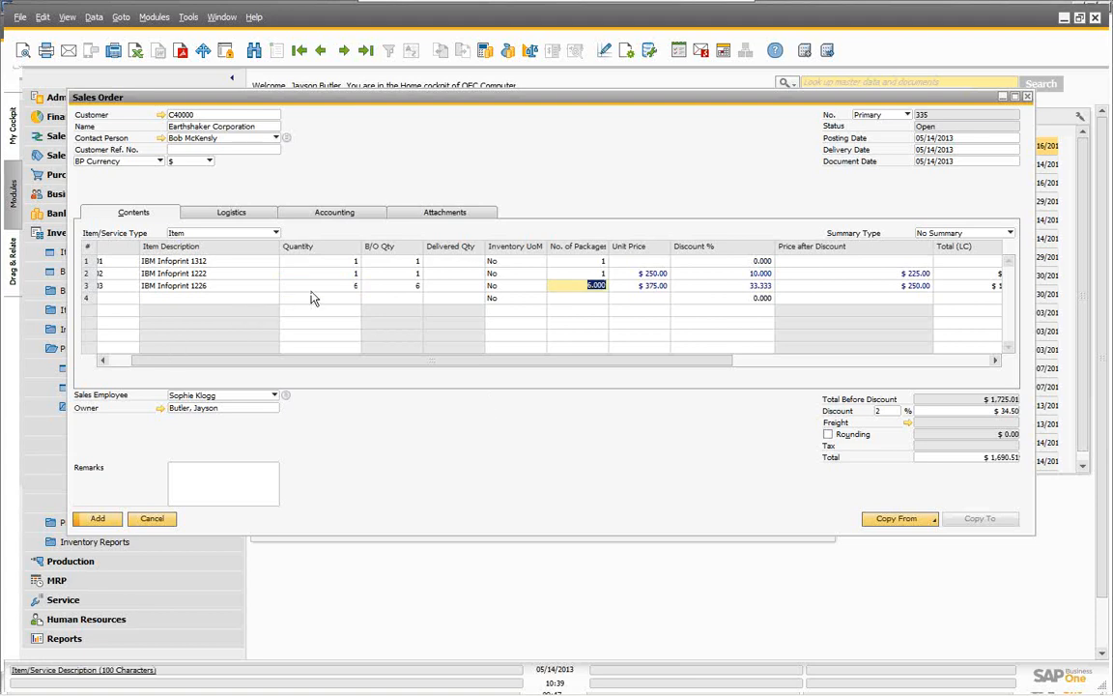
left_click(339, 288)
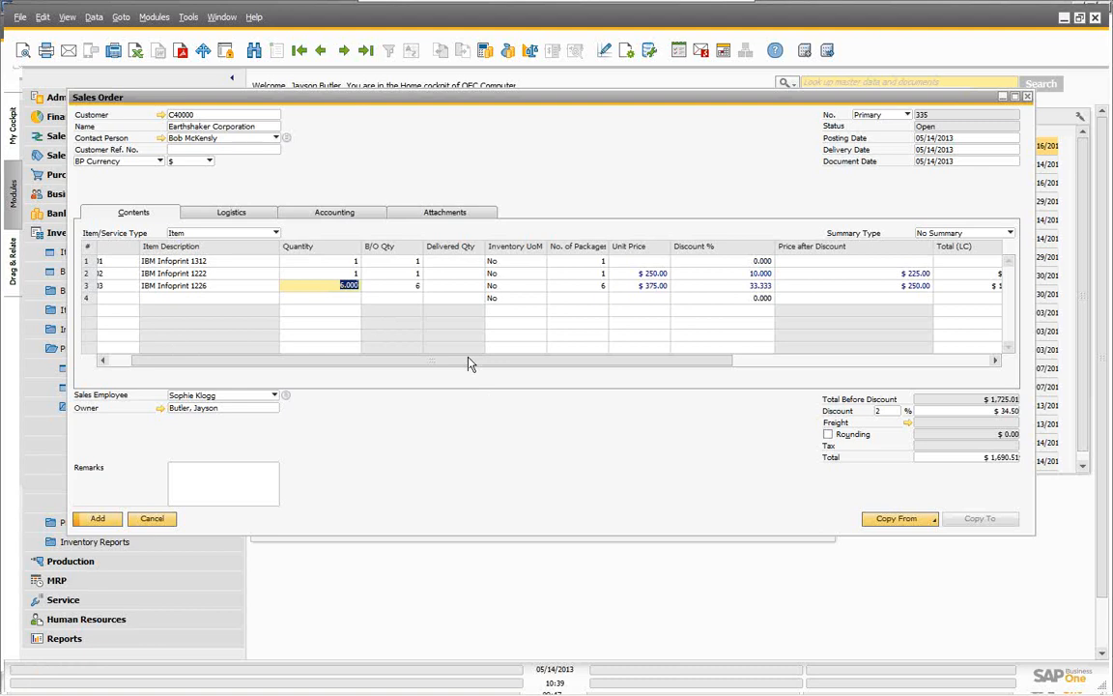
type("10")
key("Tab")
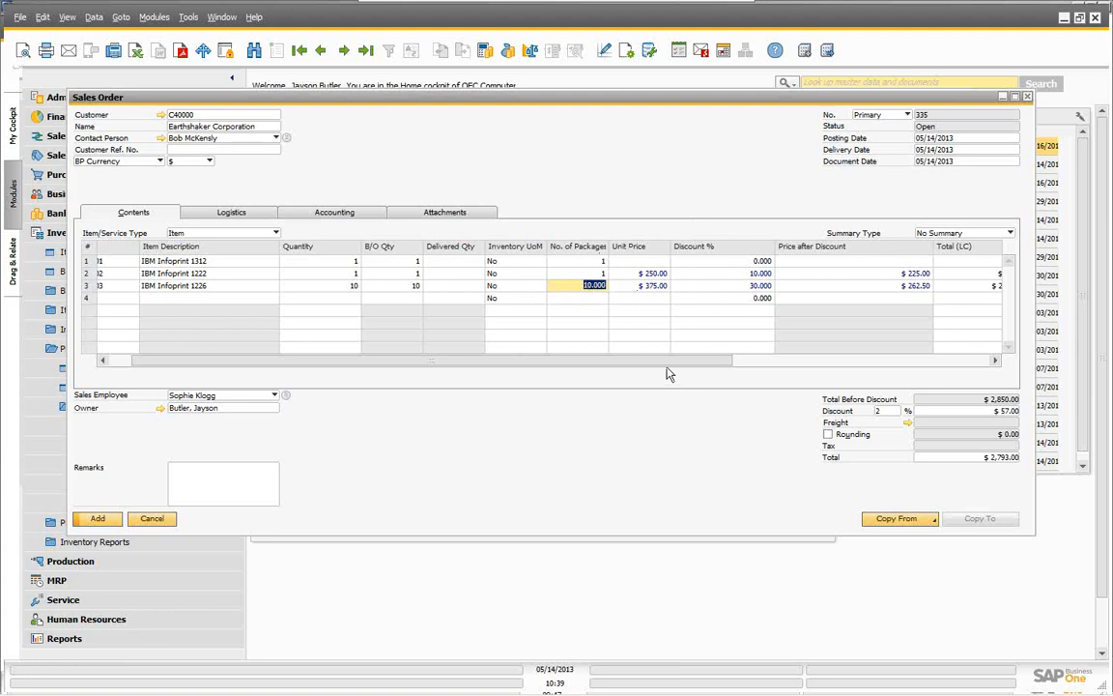
left_click_drag(697, 360, 935, 345)
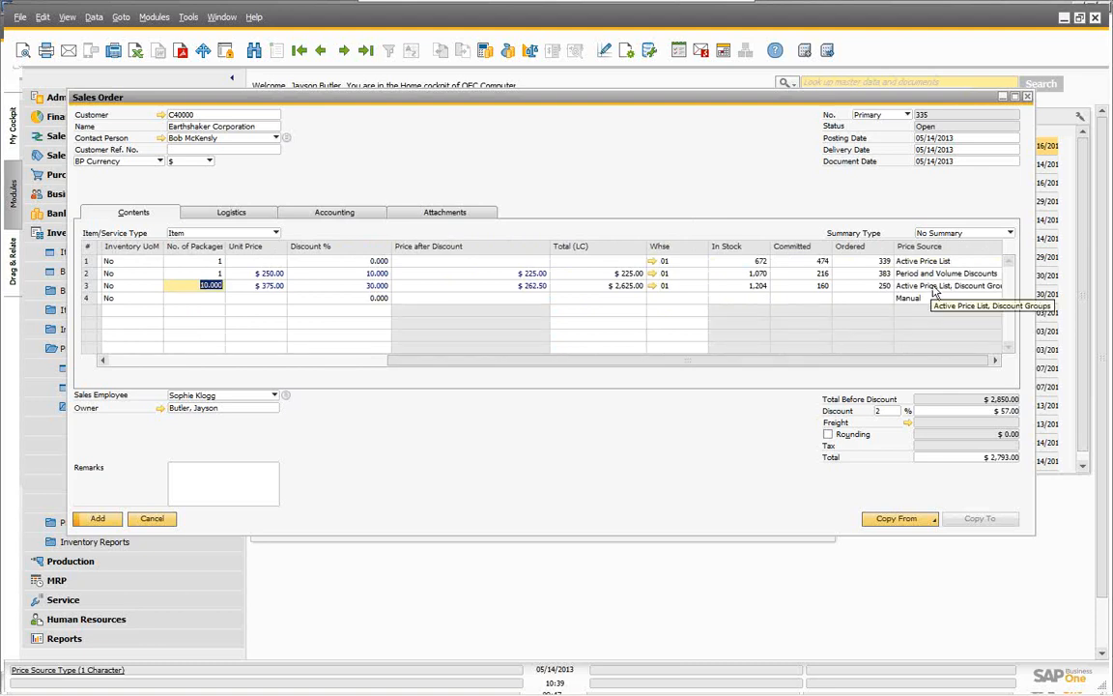
left_click_drag(891, 361, 443, 380)
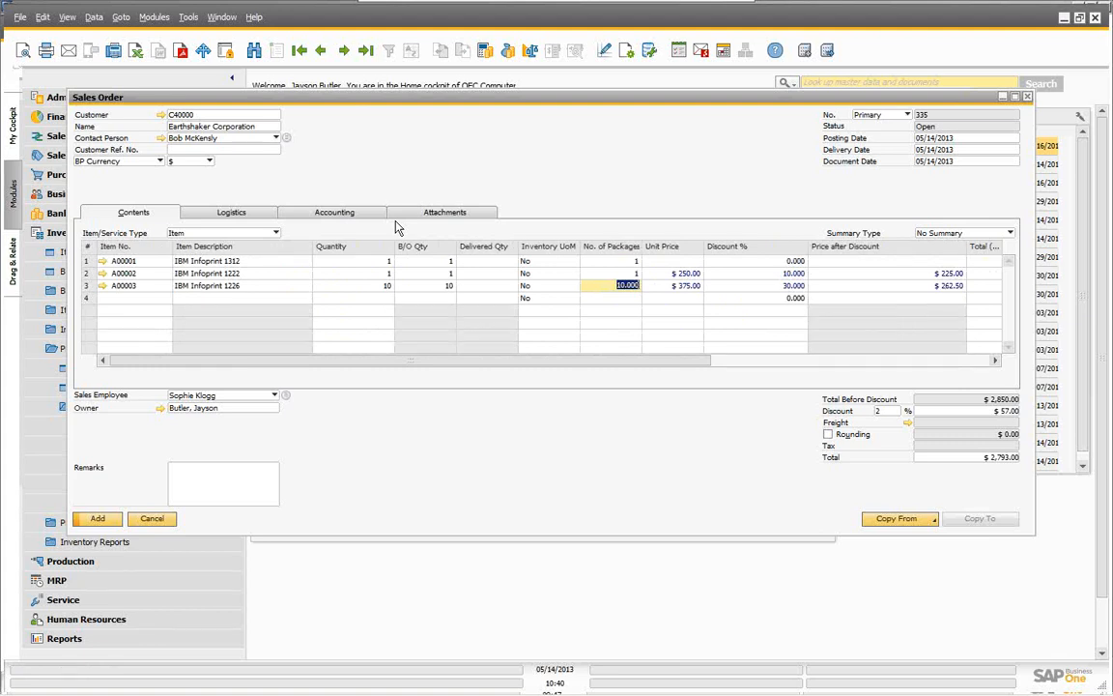
Step: Set the IBM Infoprint 1226 quantity to 6 and scroll to review its price source
left_click(378, 287)
type("6")
key("Tab")
left_click_drag(394, 366, 560, 368)
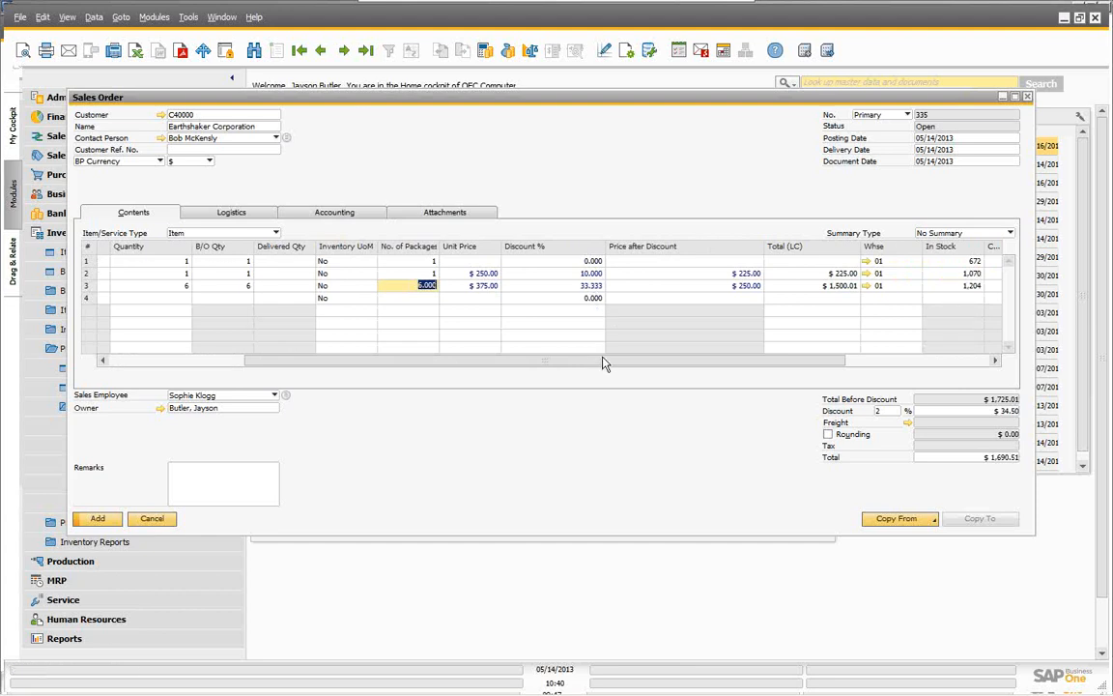
left_click_drag(575, 373, 792, 372)
left_click_drag(857, 364, 366, 371)
Step: Try quantity 20, then return it to 3 at 33.333 % discount, total $955.50
left_click(385, 286)
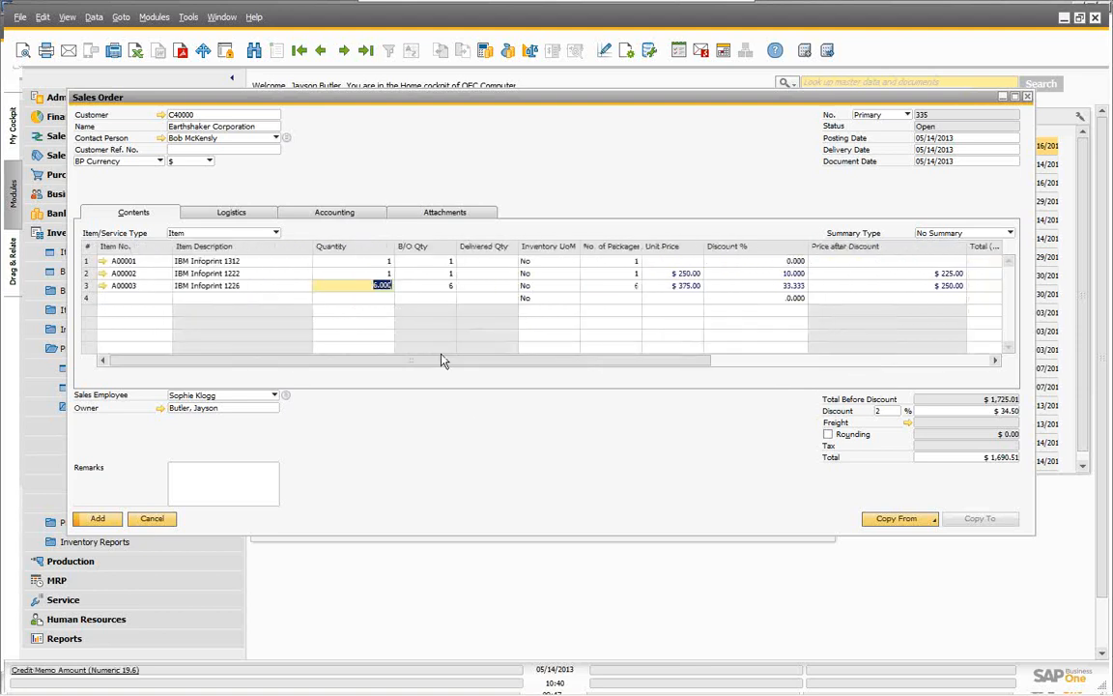
type("20")
key("Tab")
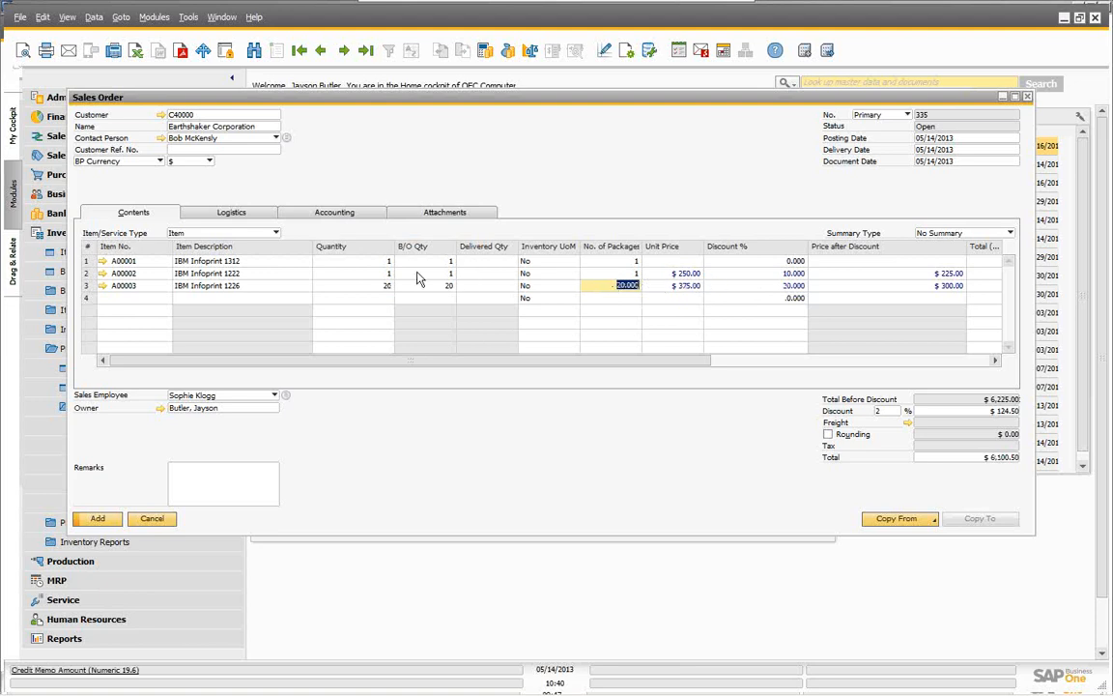
left_click(381, 286)
type("3")
key("Tab")
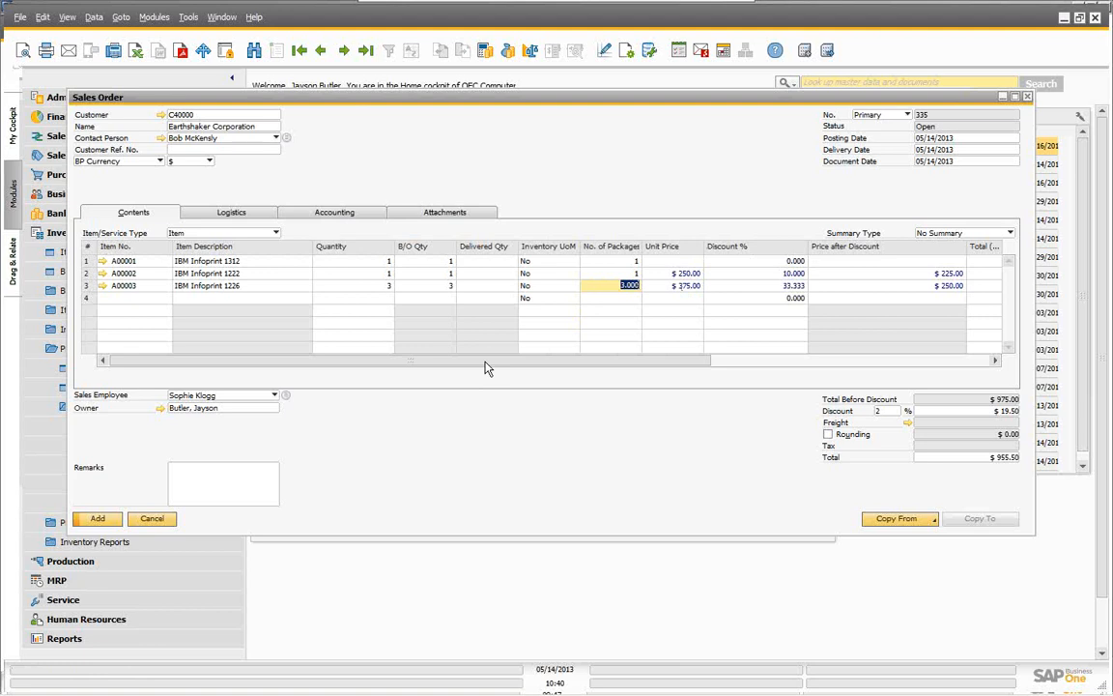
Step: Cancel the unsaved sales order and collapse the Inventory module list
left_click(151, 521)
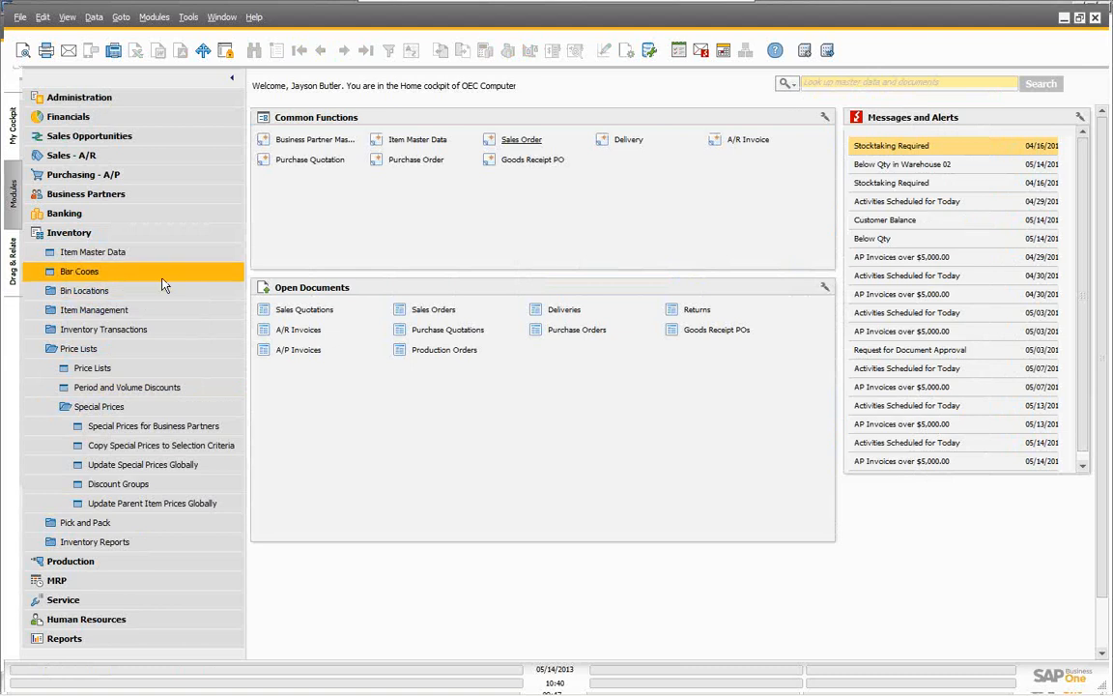
left_click(133, 234)
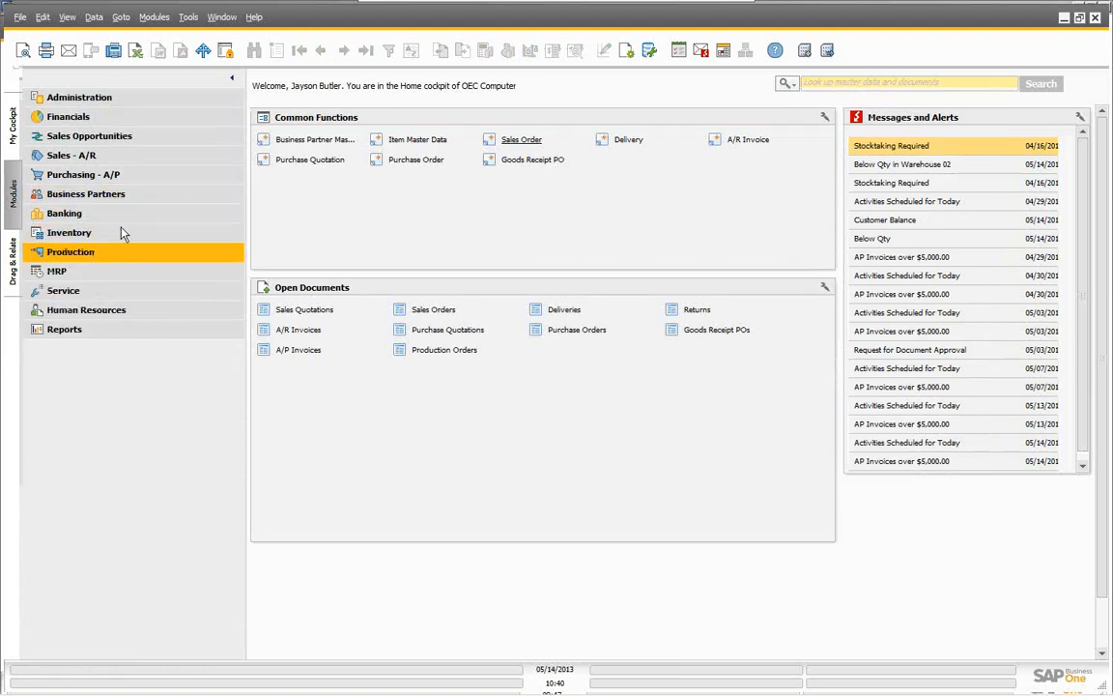